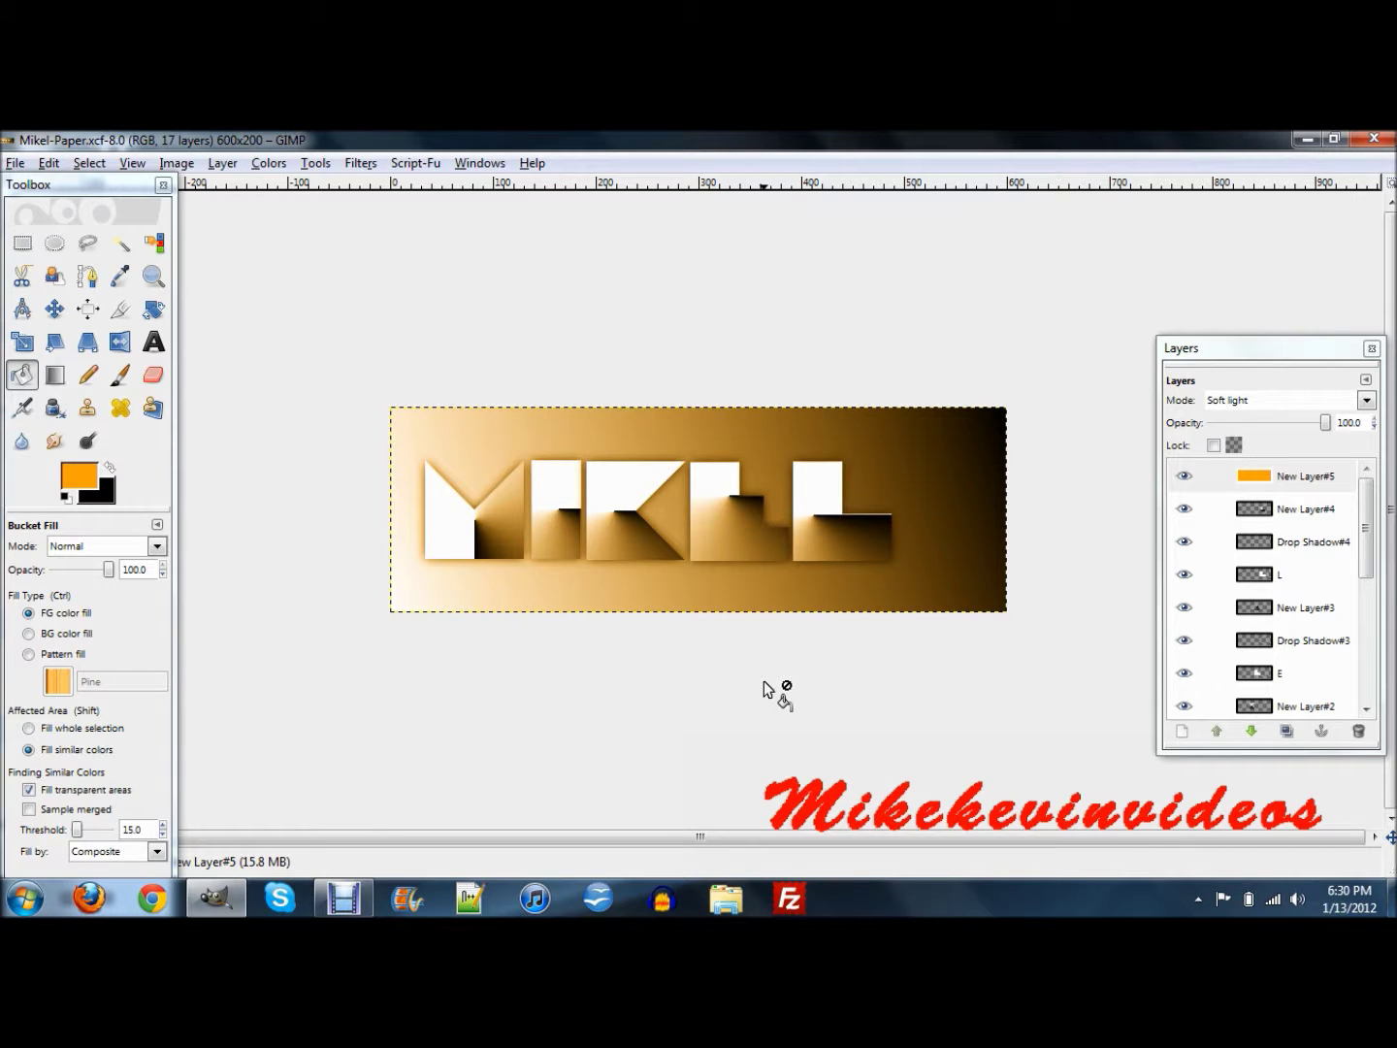
Close the finished MIKEL image and create a new 600×200 pixel image.
click(1201, 355)
click(626, 140)
key(ctrl+w)
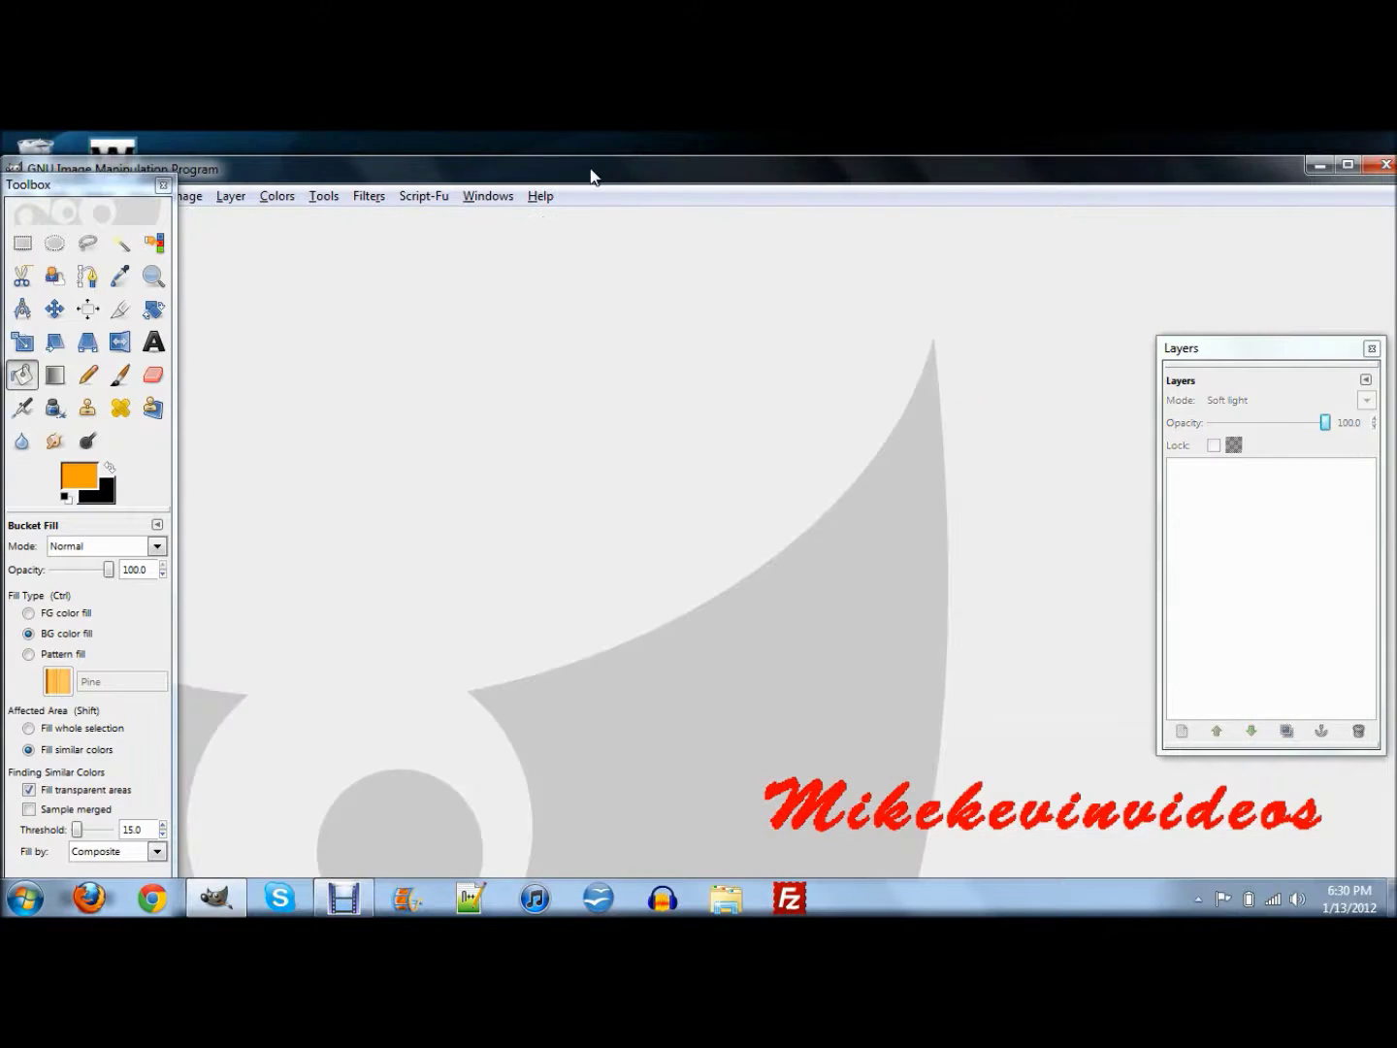
key(ctrl+n)
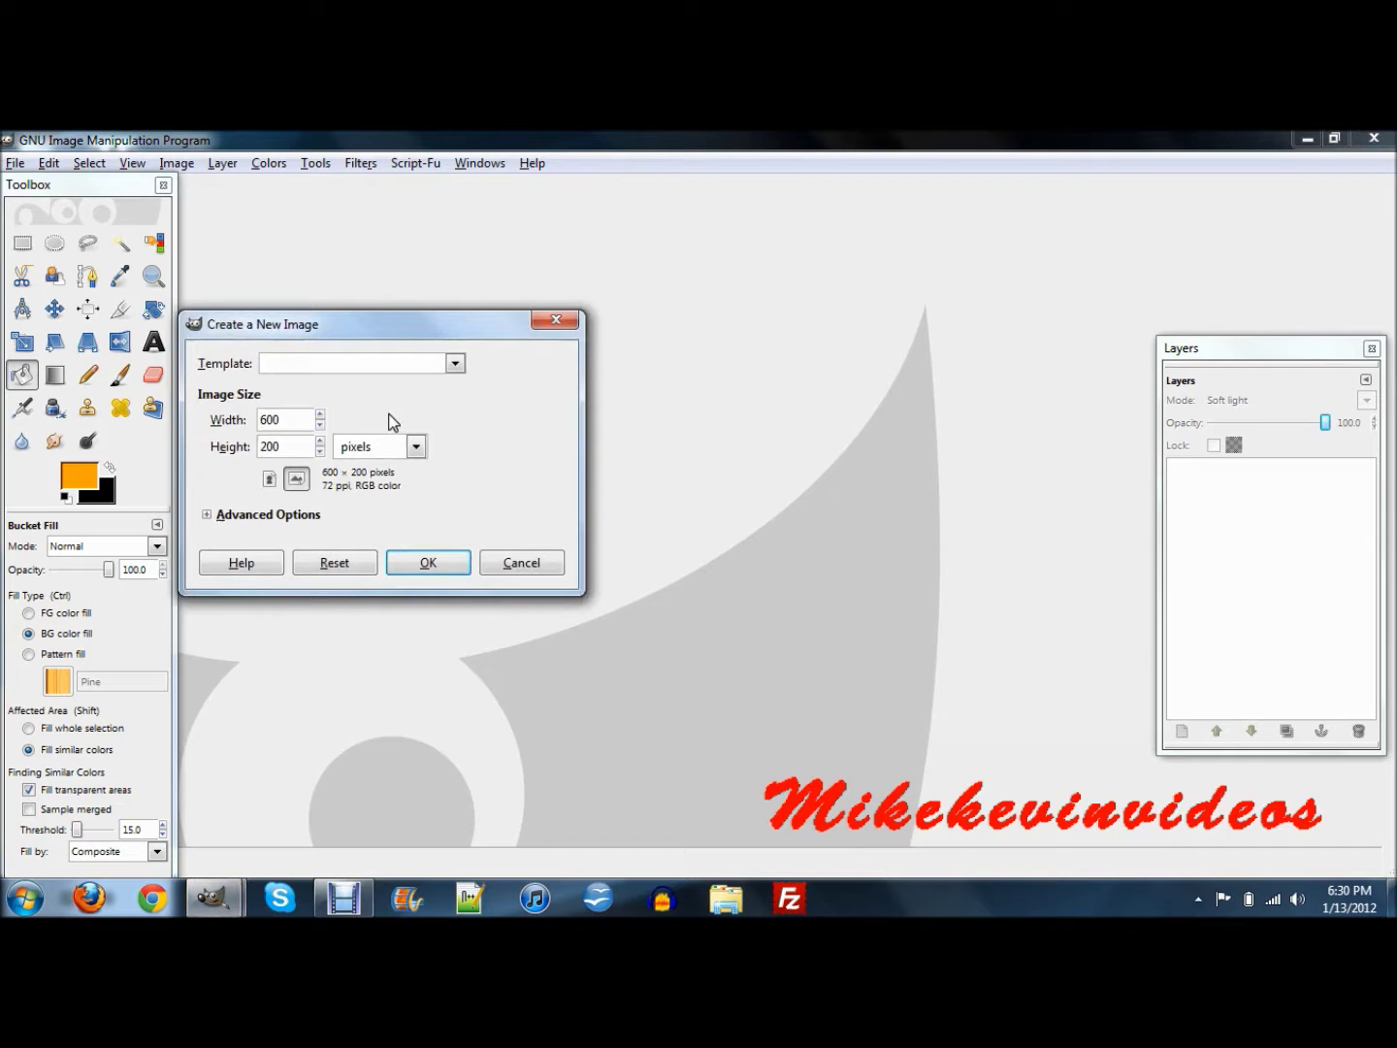
drag(352, 326, 518, 350)
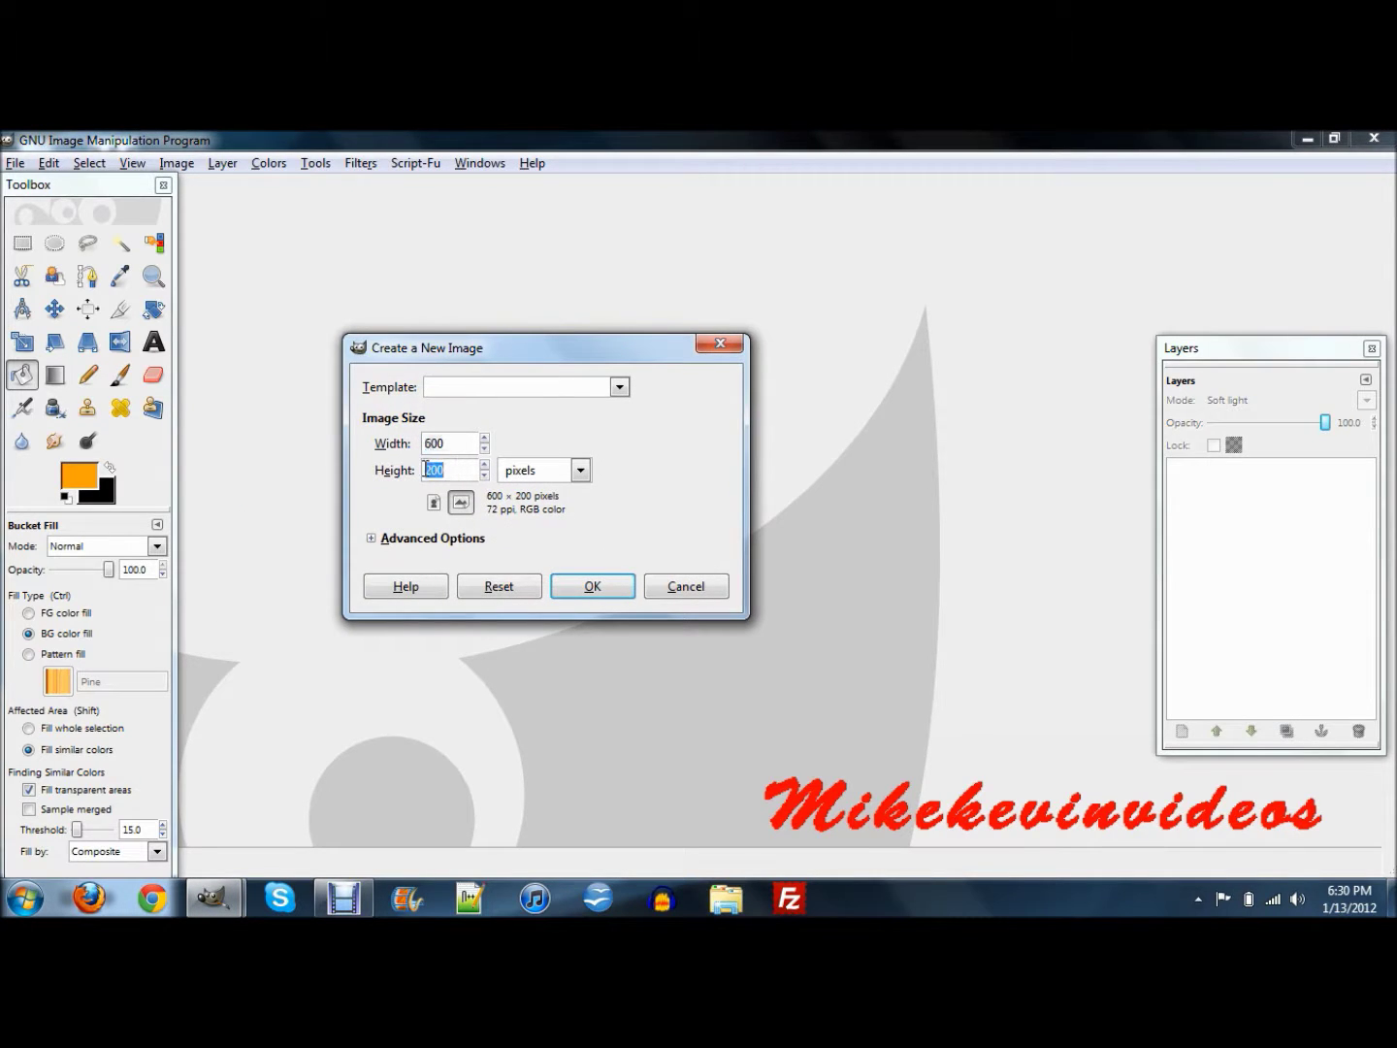
click(614, 599)
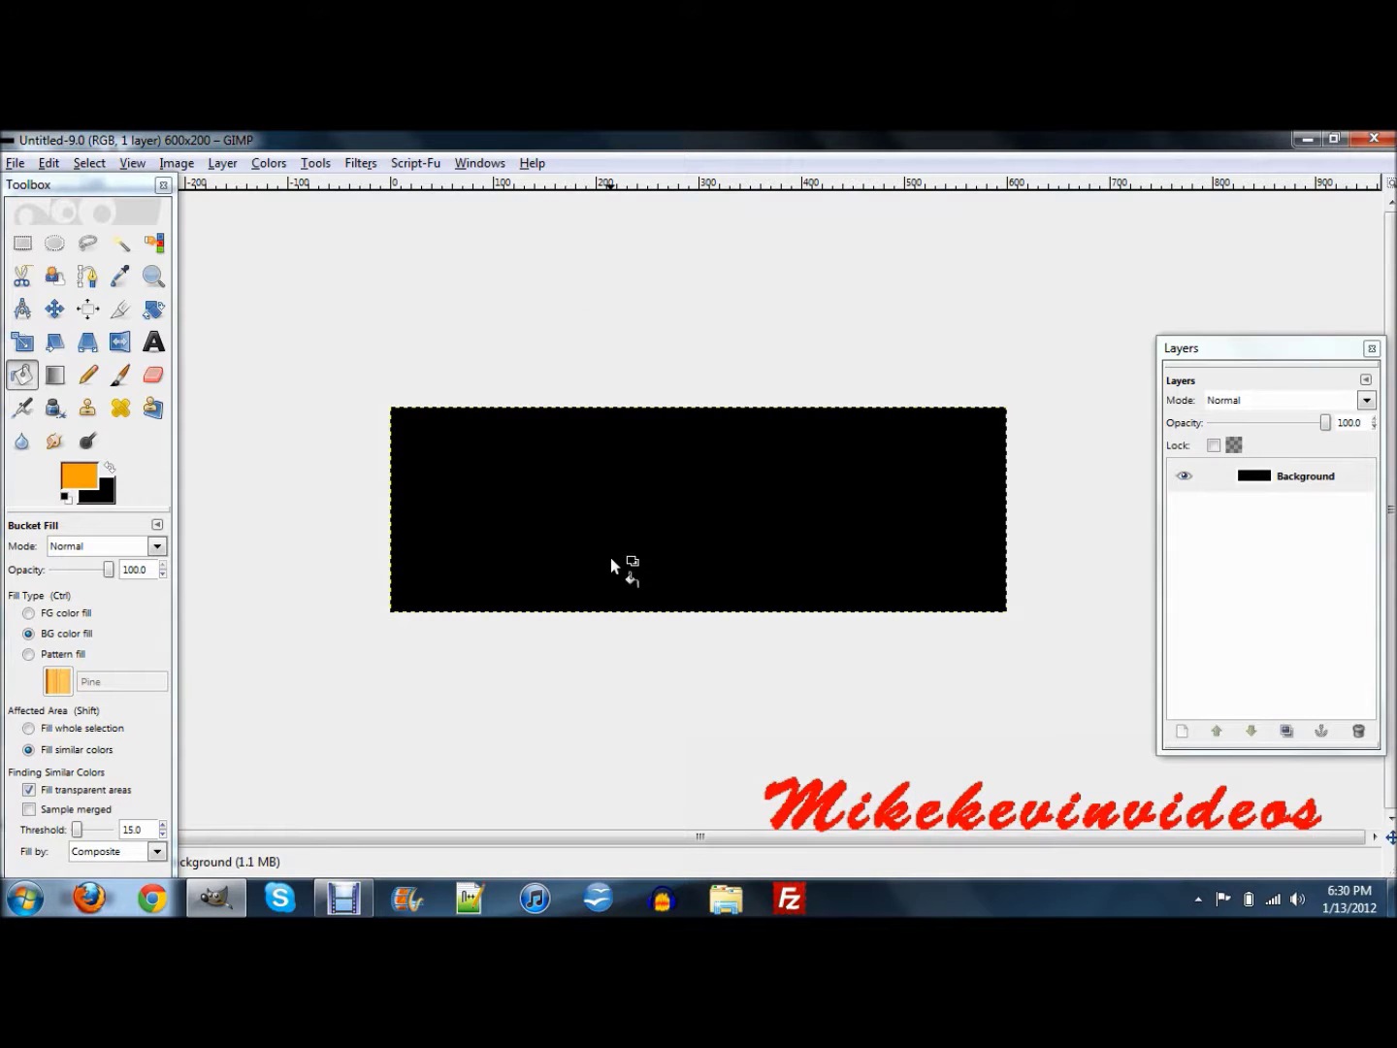
Reset colours to black and white and bucket-fill the canvas with white.
key(ctrl)
click(66, 498)
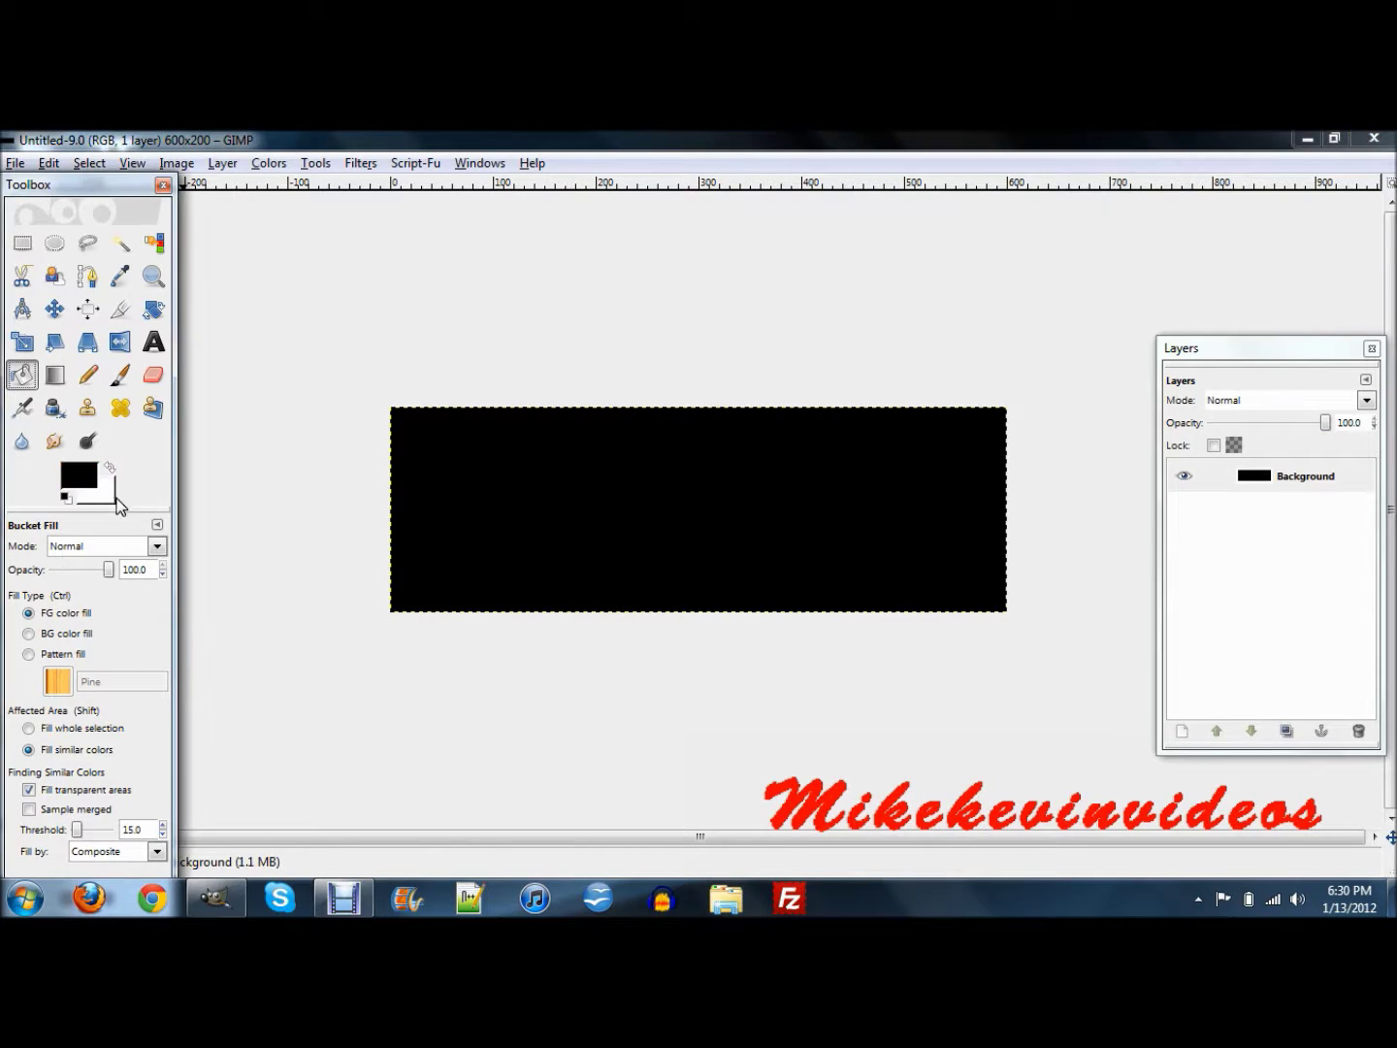
click(109, 467)
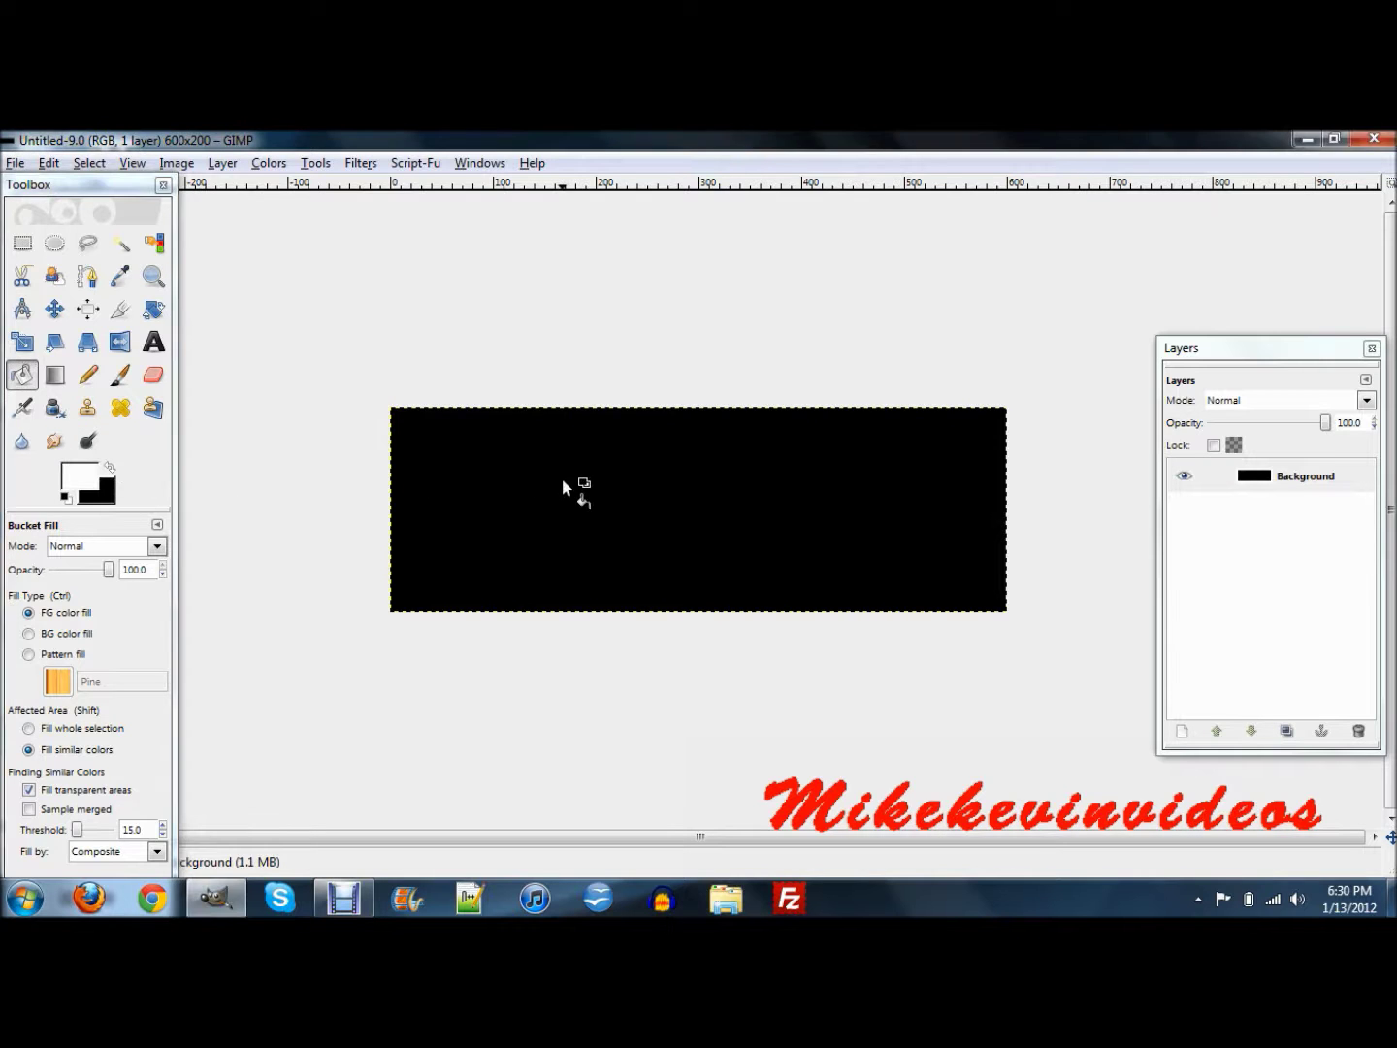
click(564, 480)
click(112, 468)
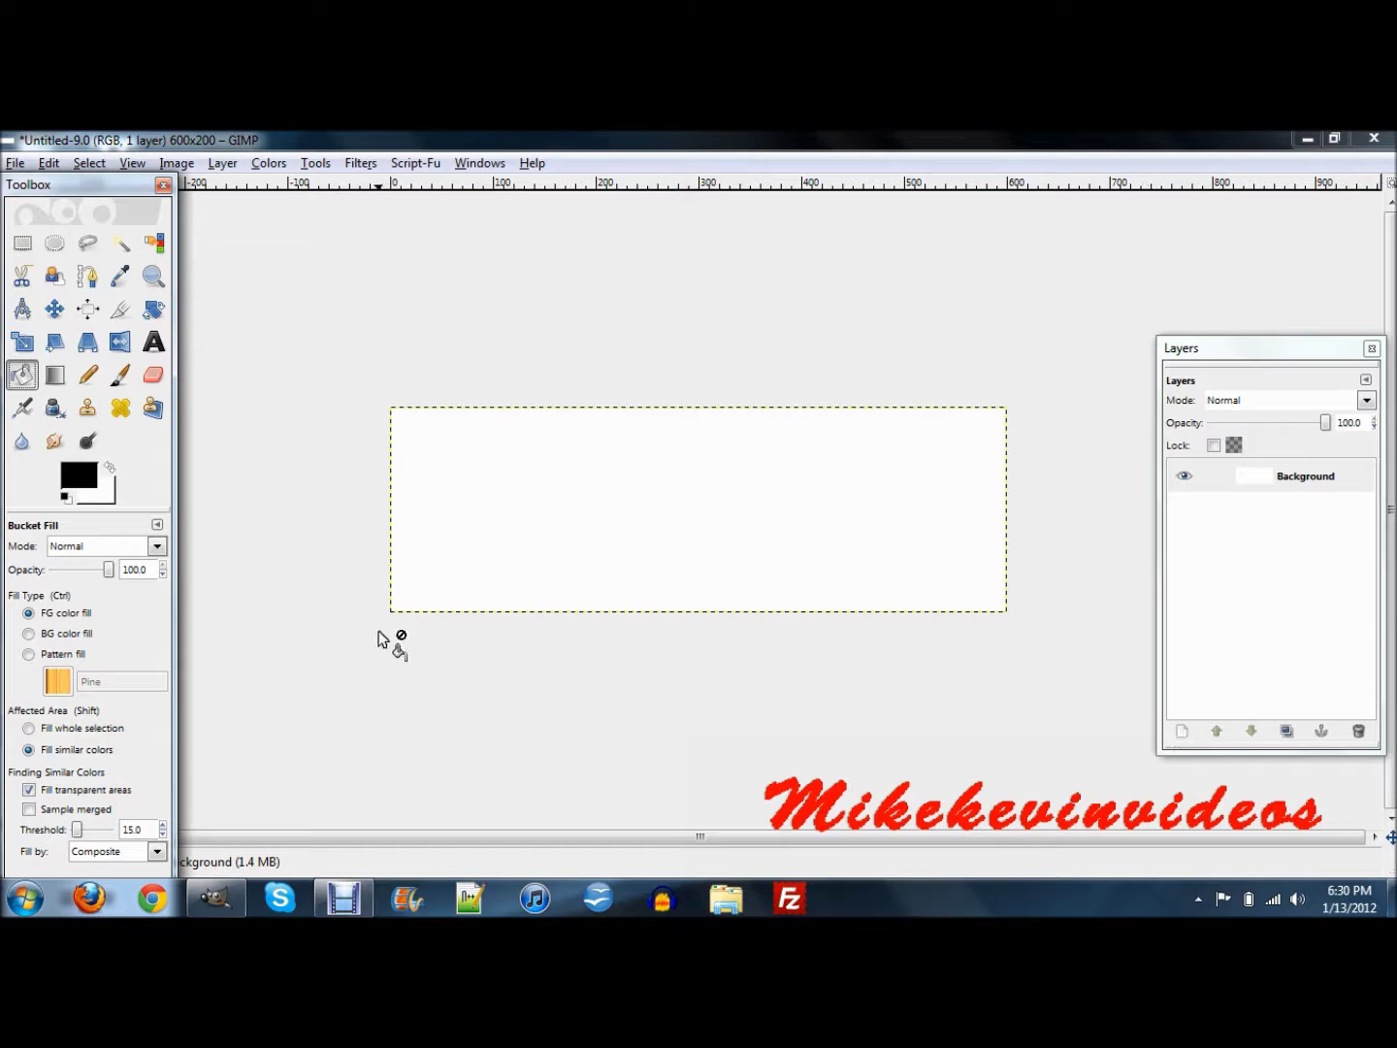
Choose the Blend tool with a Linear gradient shape.
click(54, 375)
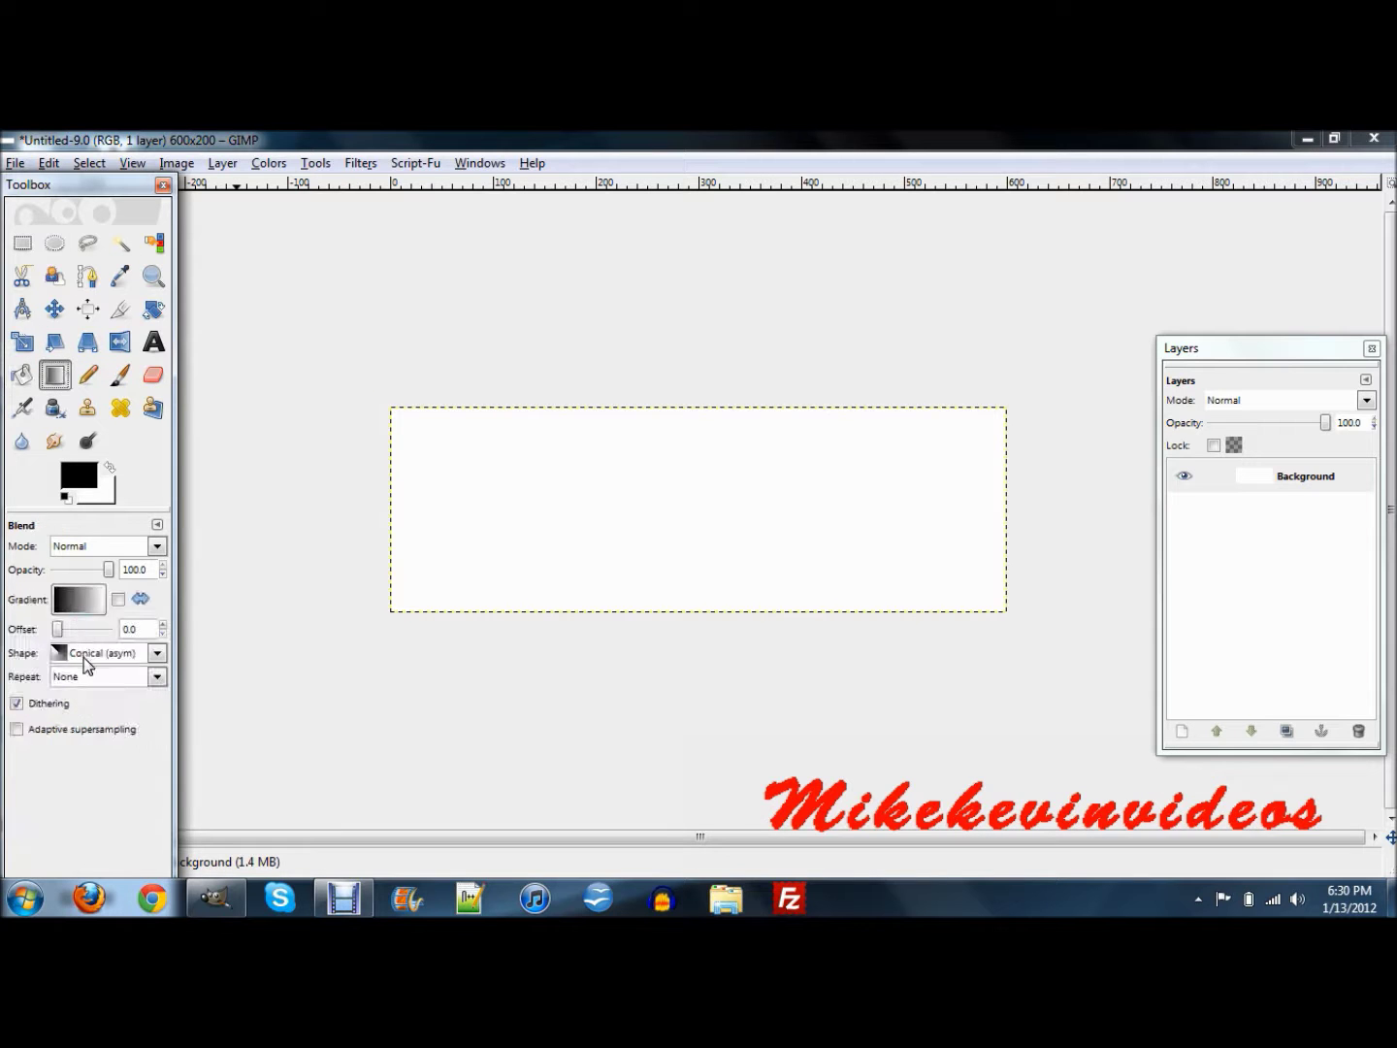
click(86, 664)
click(87, 389)
click(89, 607)
click(97, 612)
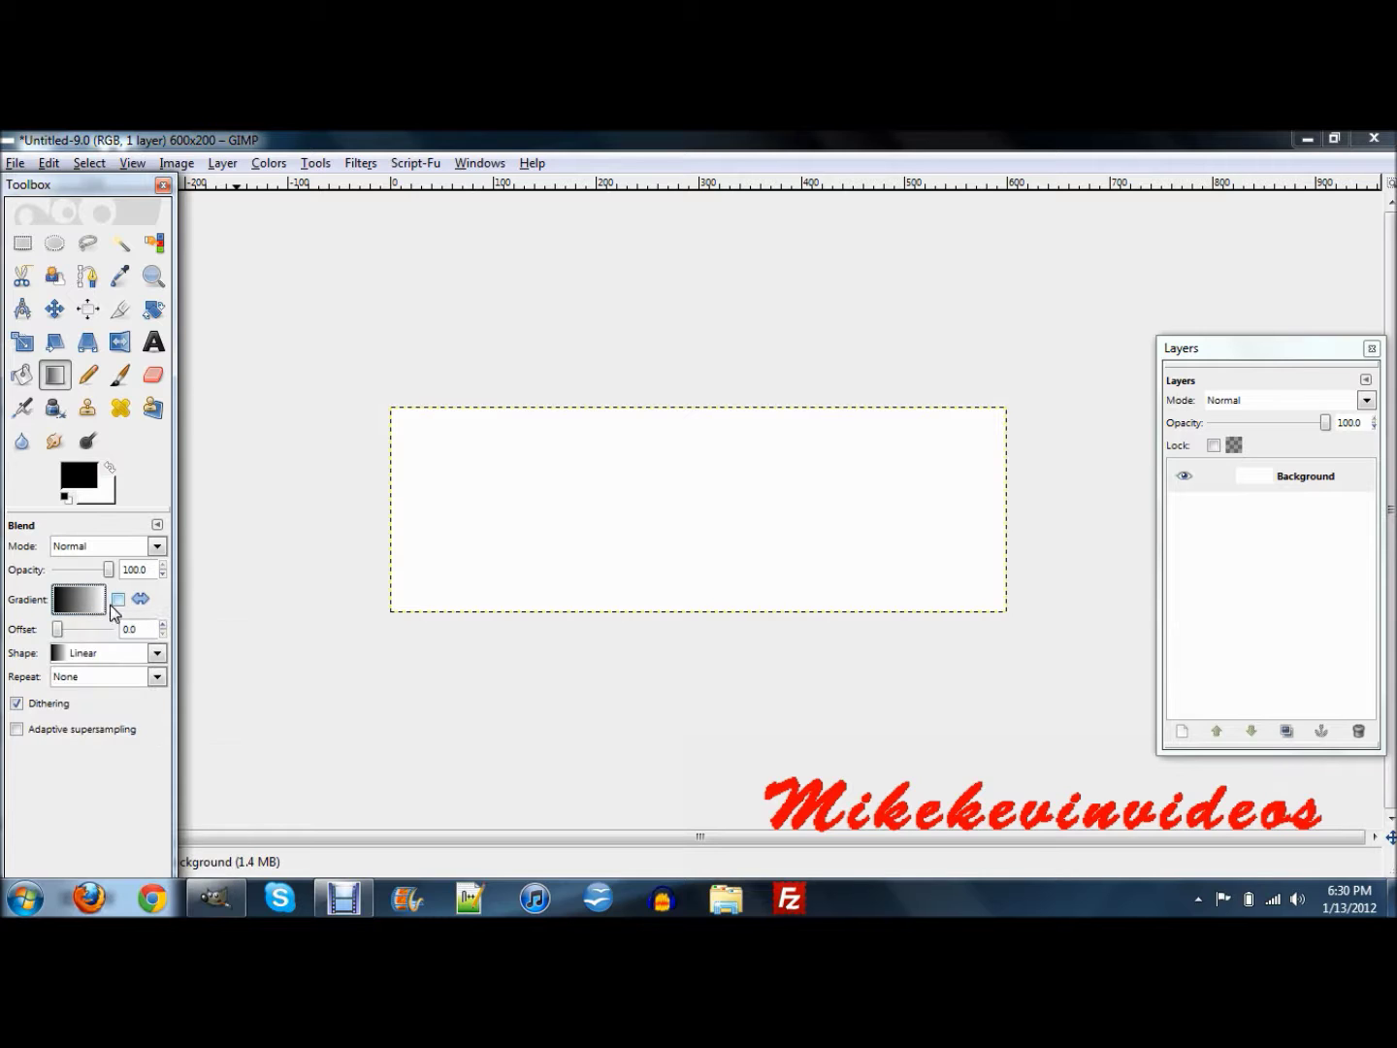
Reverse the gradient and drag it diagonally from bottom-left to top-right across the canvas.
click(85, 476)
click(676, 649)
click(140, 602)
click(57, 606)
click(72, 606)
drag(391, 612, 1007, 407)
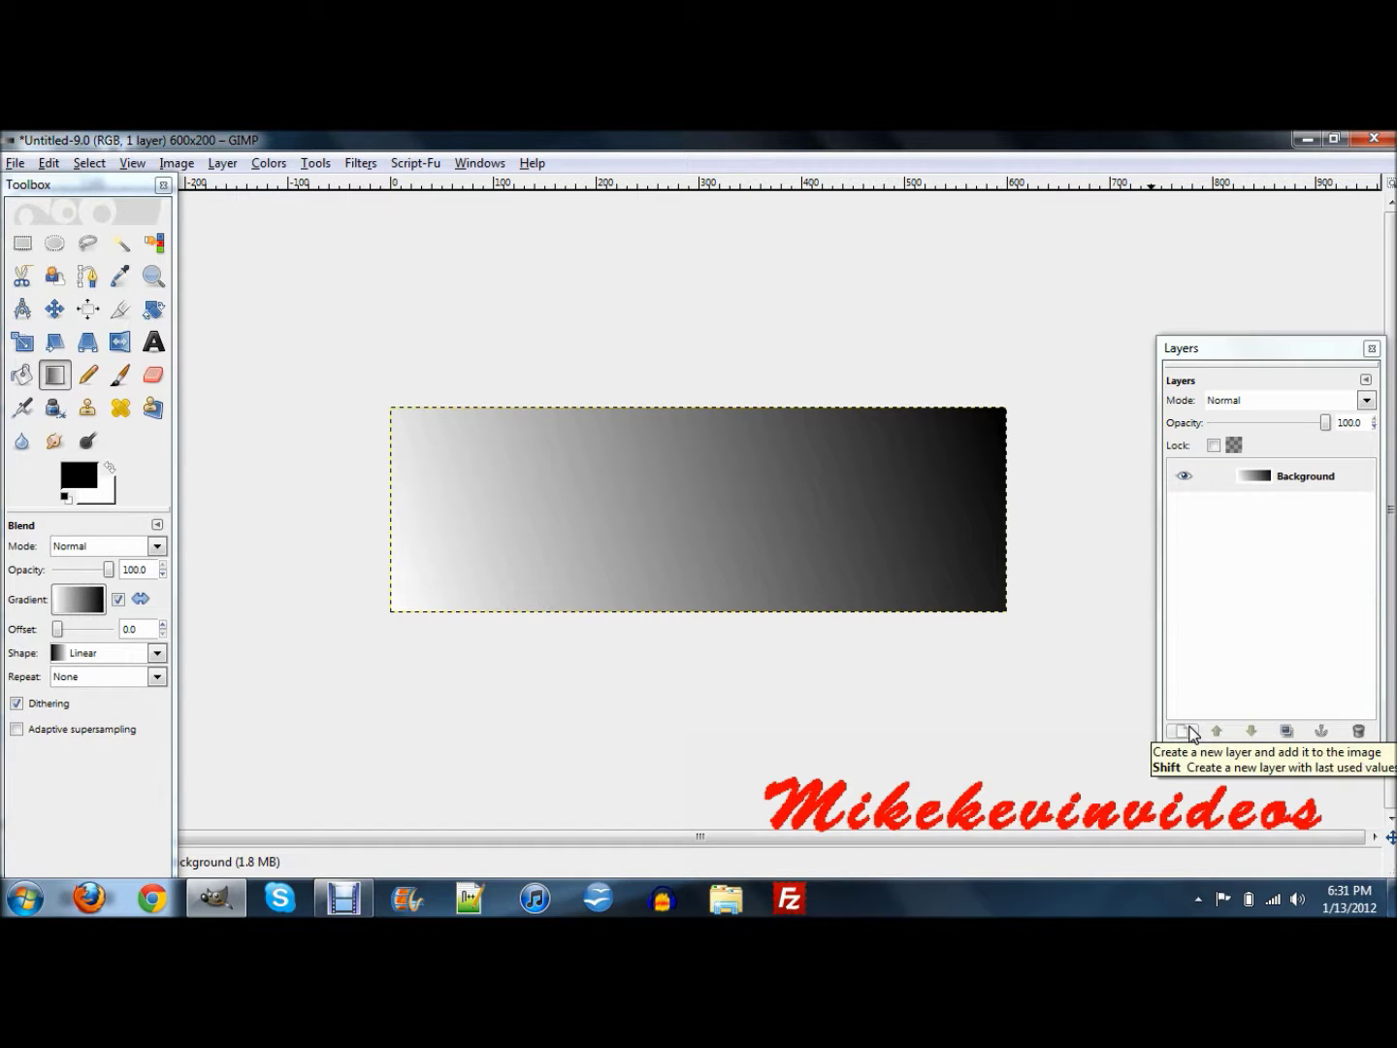
Set the Text tool to Disco Deck font, size 160, in white.
click(152, 343)
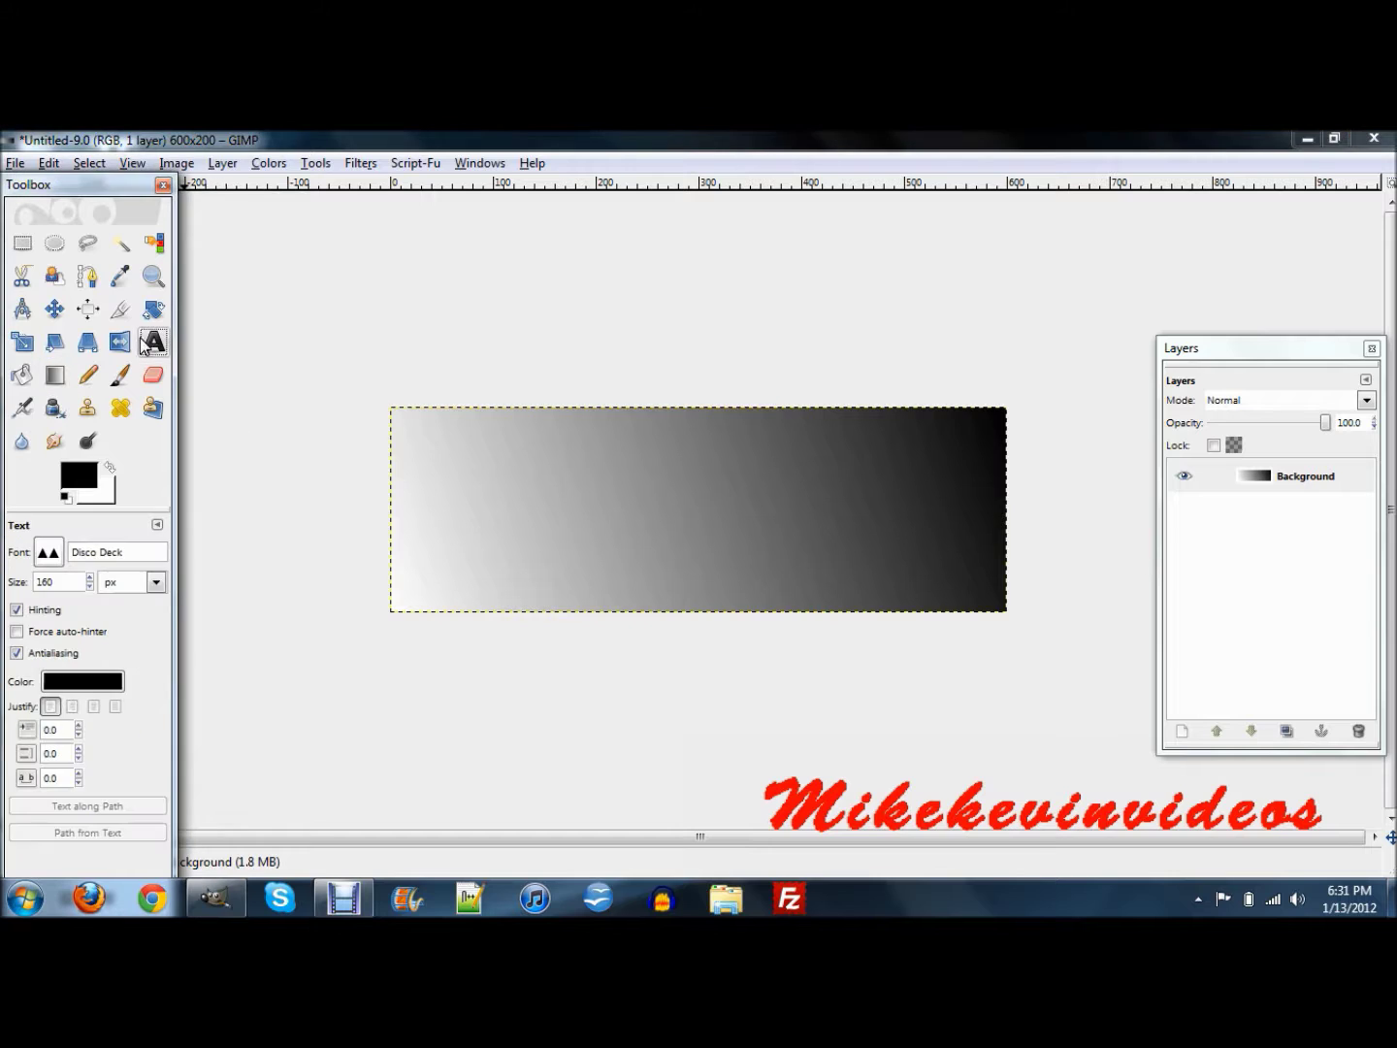
drag(125, 553, 39, 535)
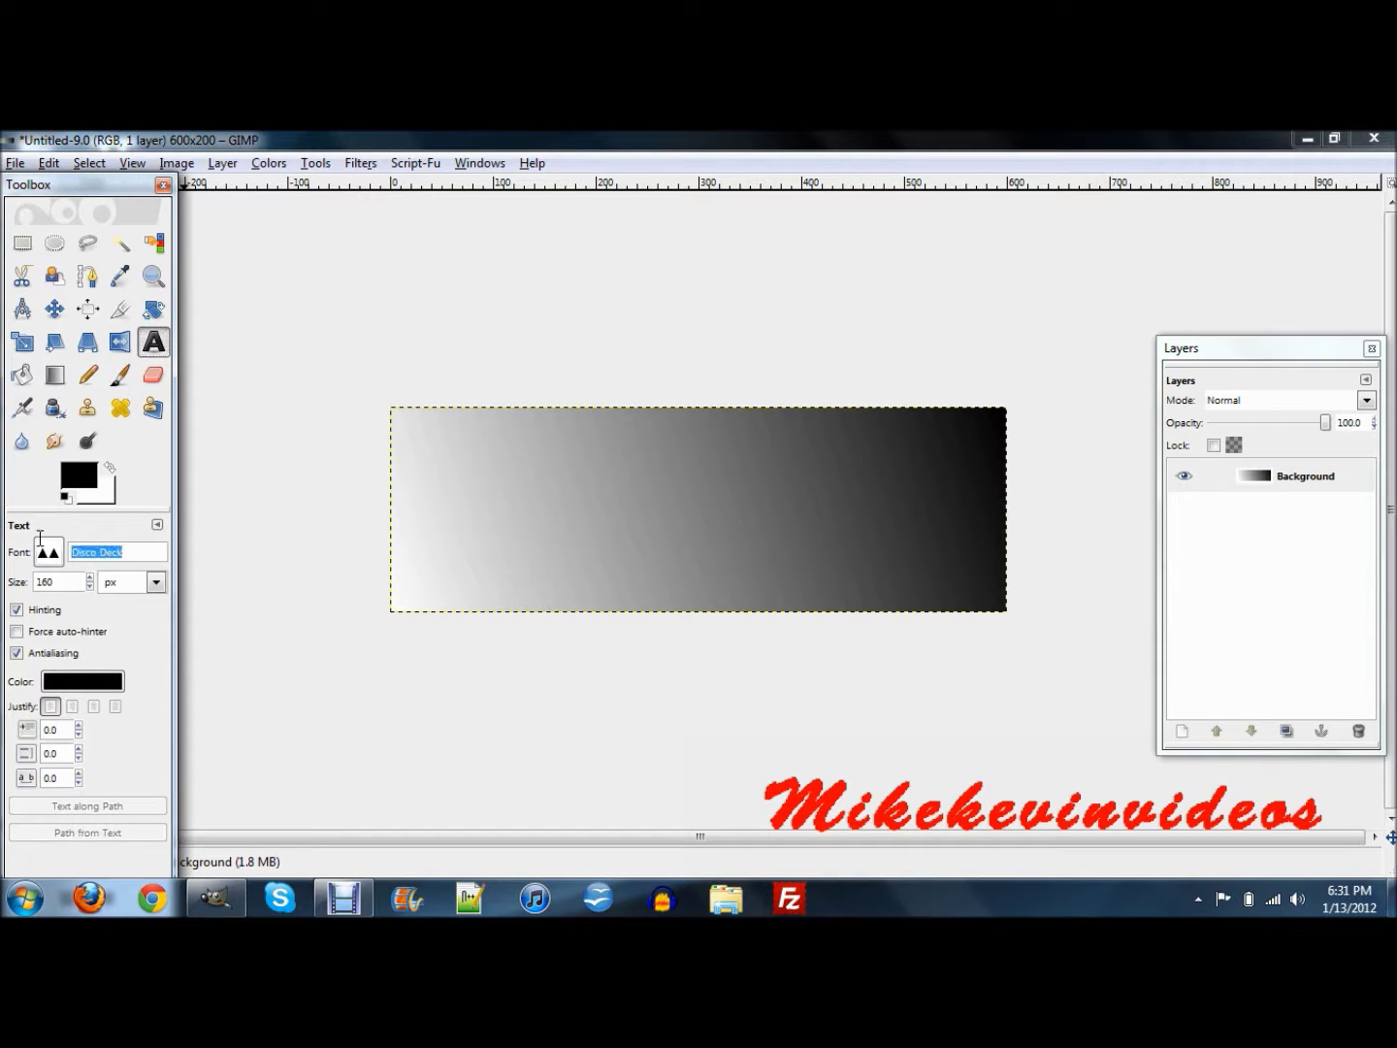
click(127, 554)
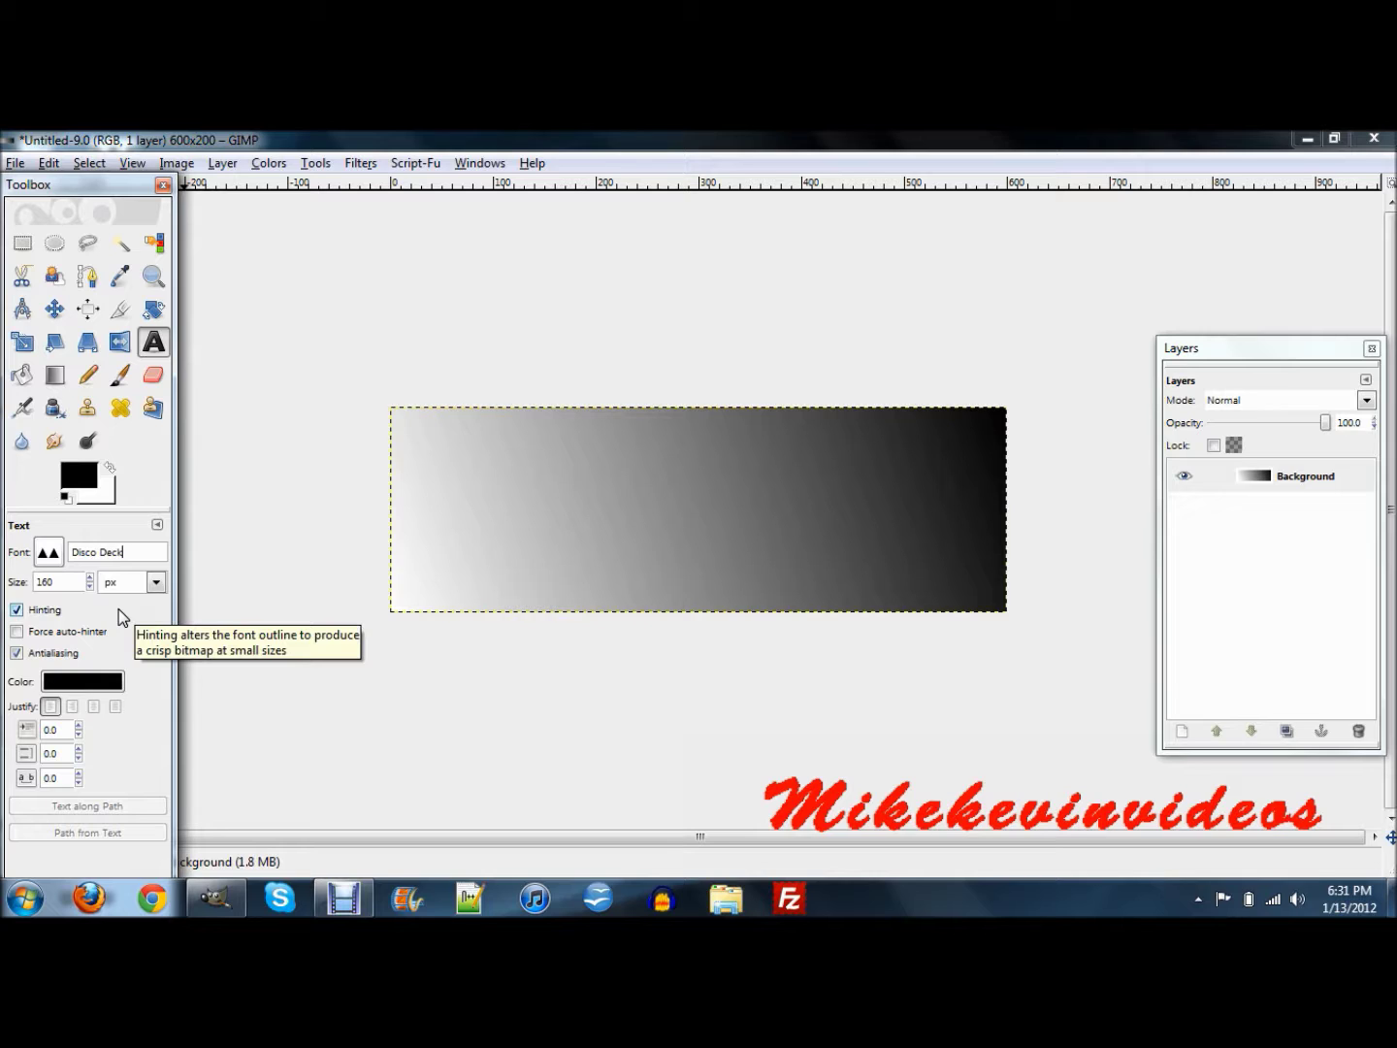
click(63, 580)
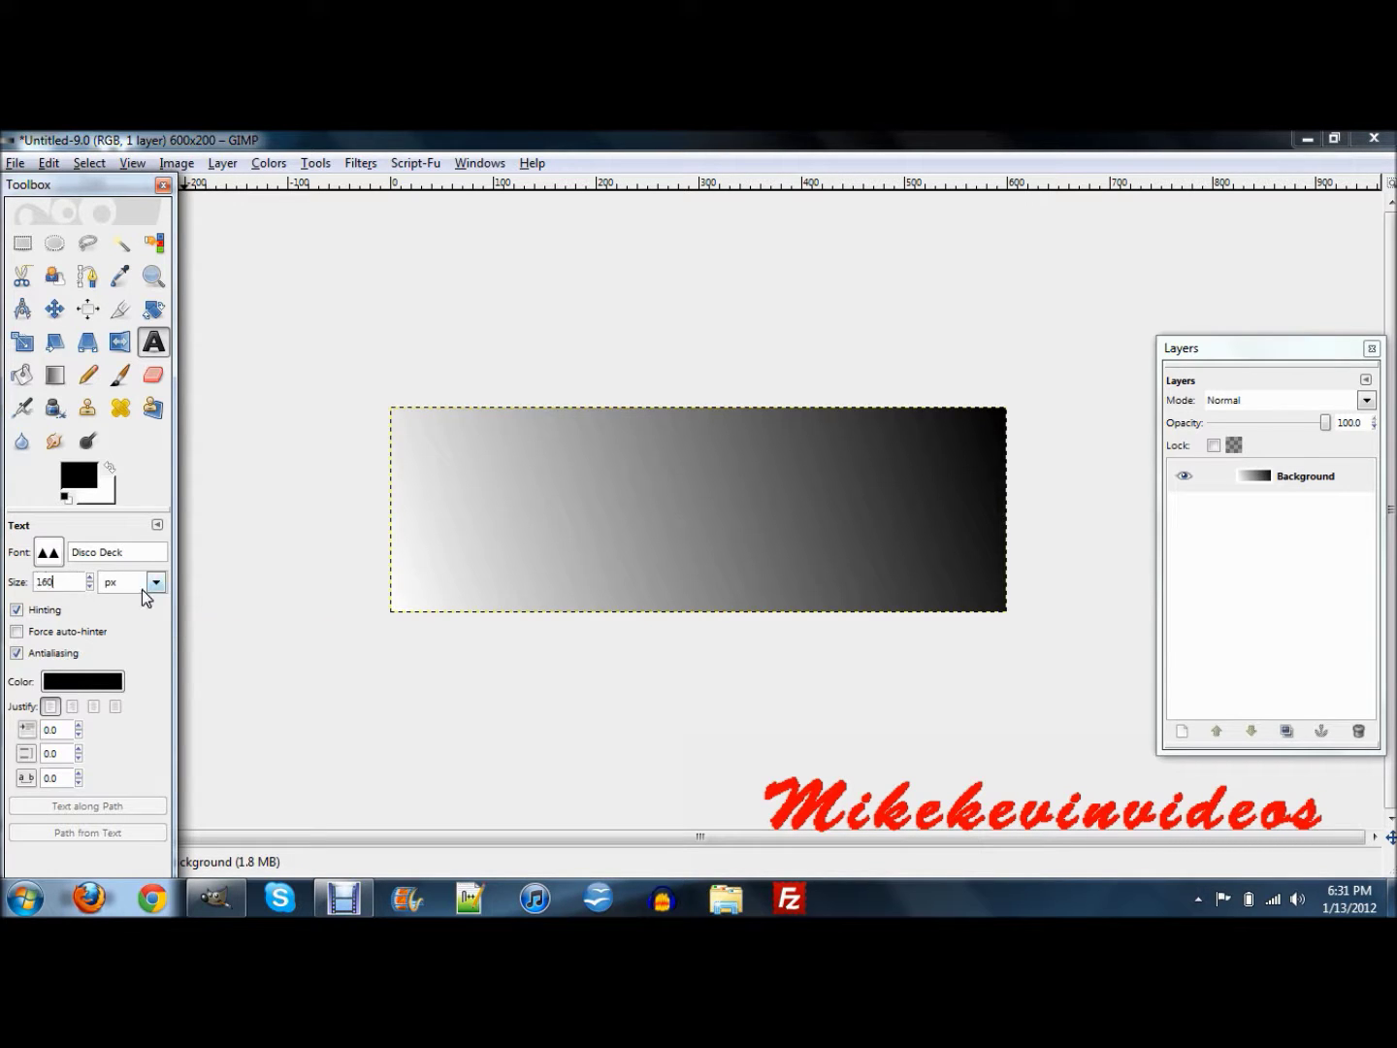
click(109, 468)
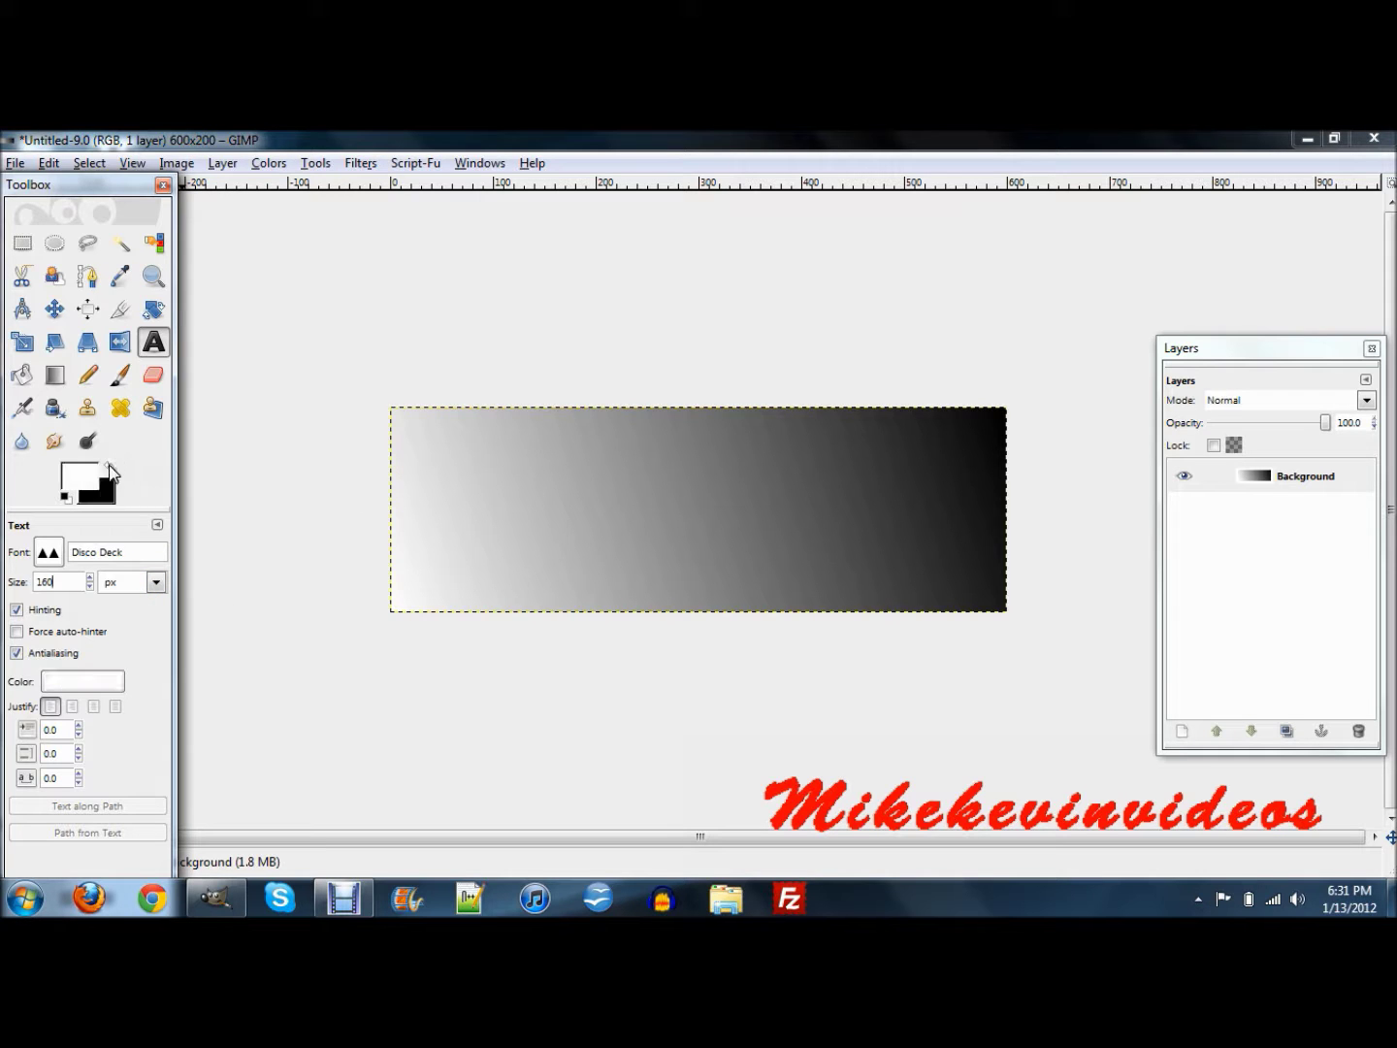
Add a white 'M' text layer near the image's left.
click(415, 467)
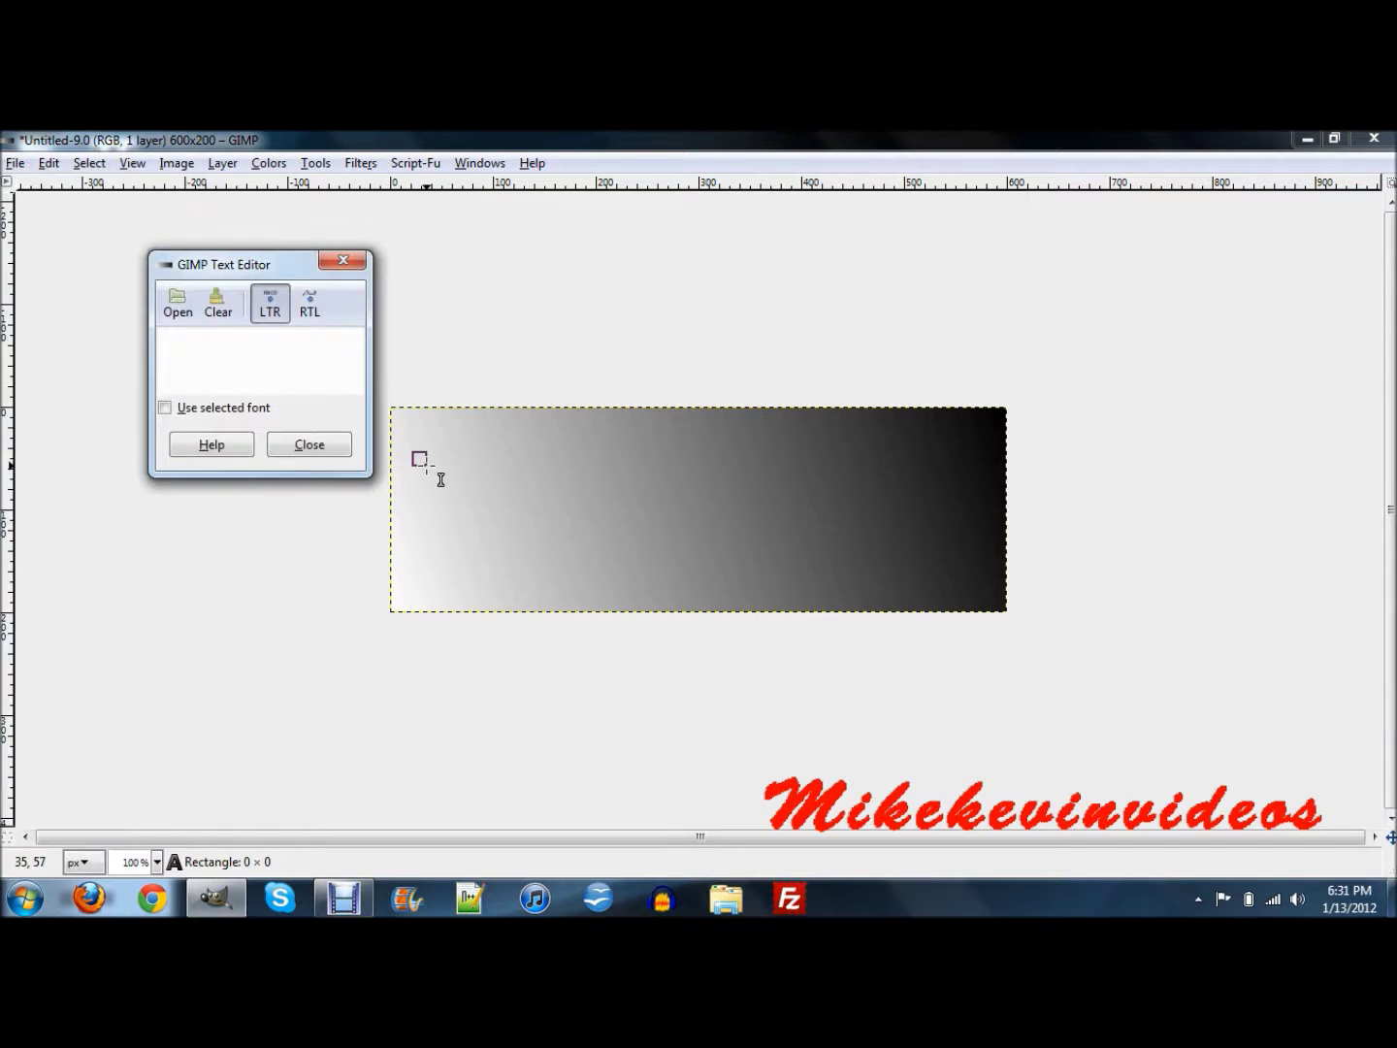
text(M)
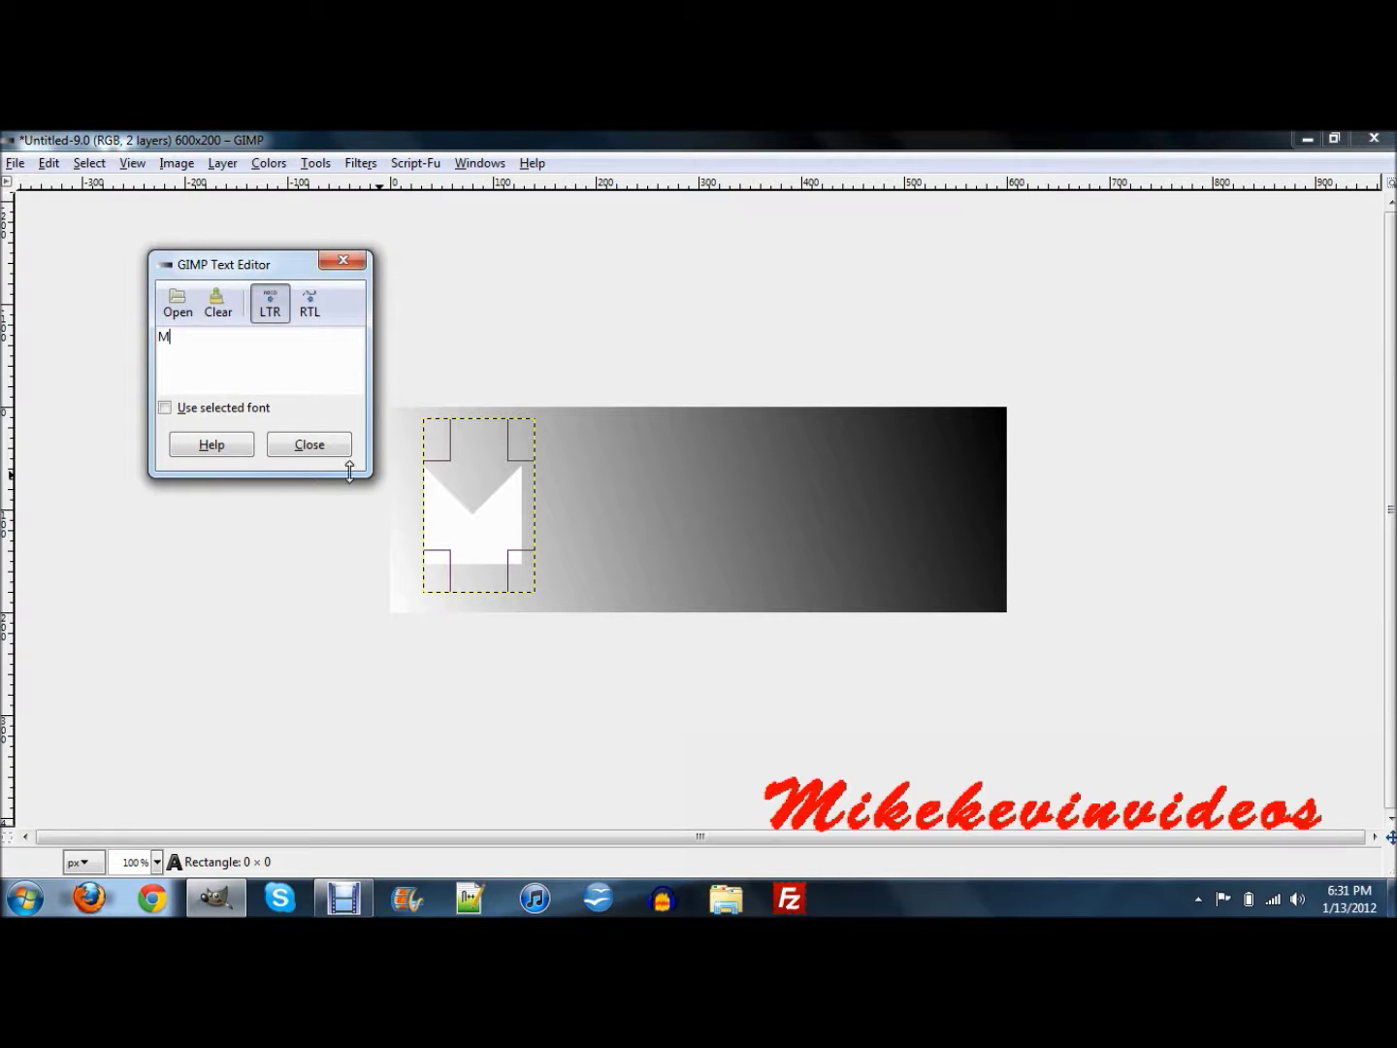
key(Tab)
click(324, 449)
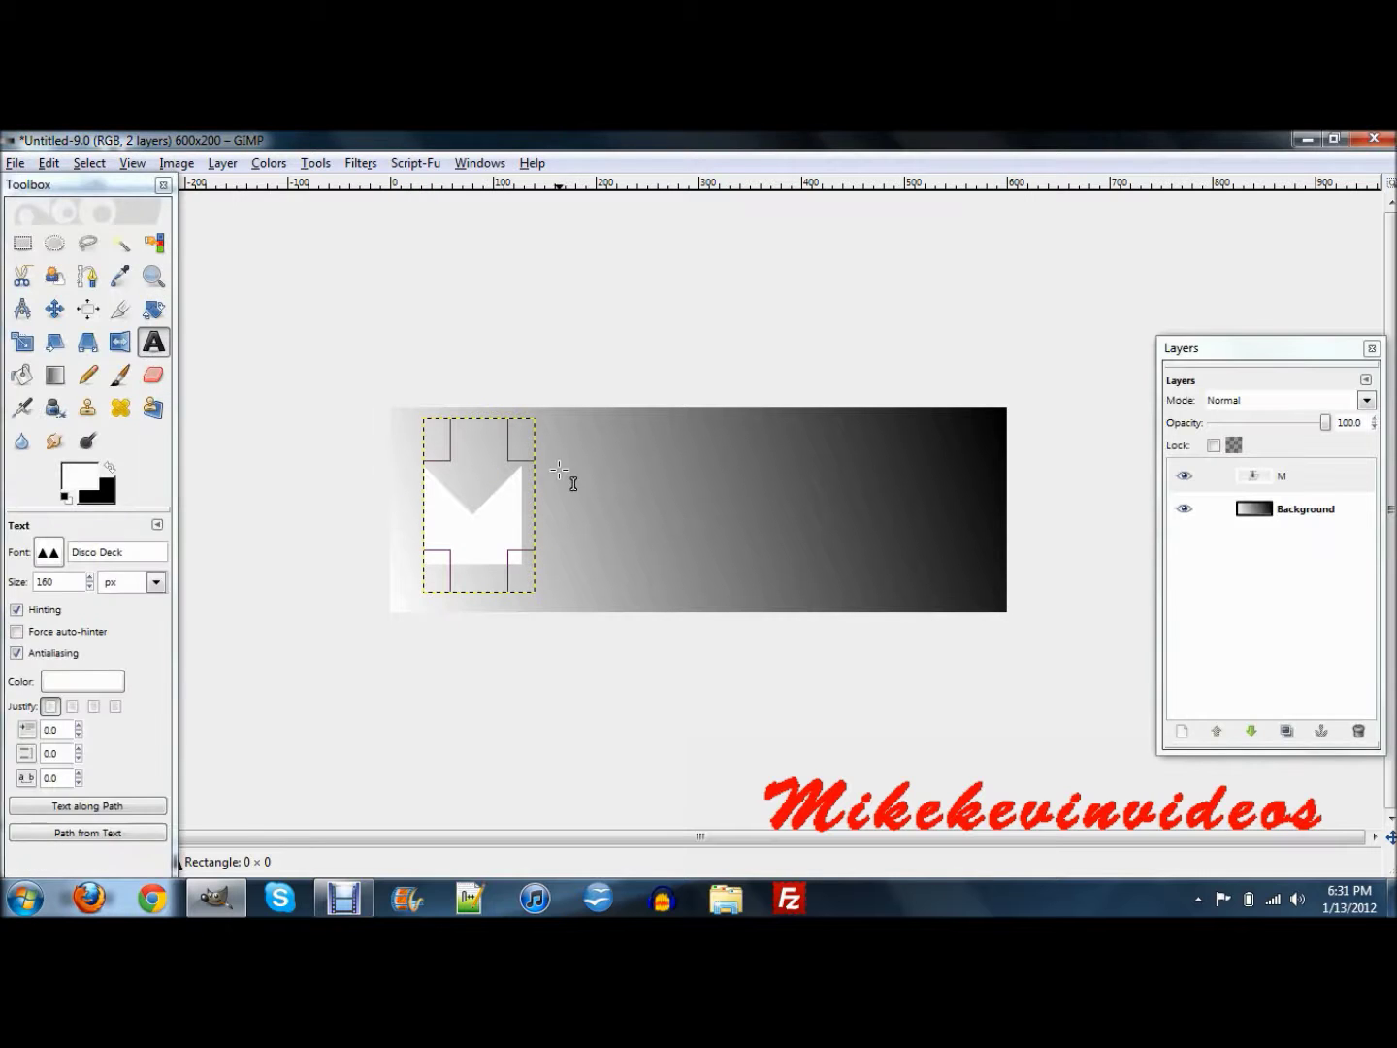
Add 'I' and 'K' as separate text layers to the right of the M.
click(569, 473)
key(Tab)
text(I)
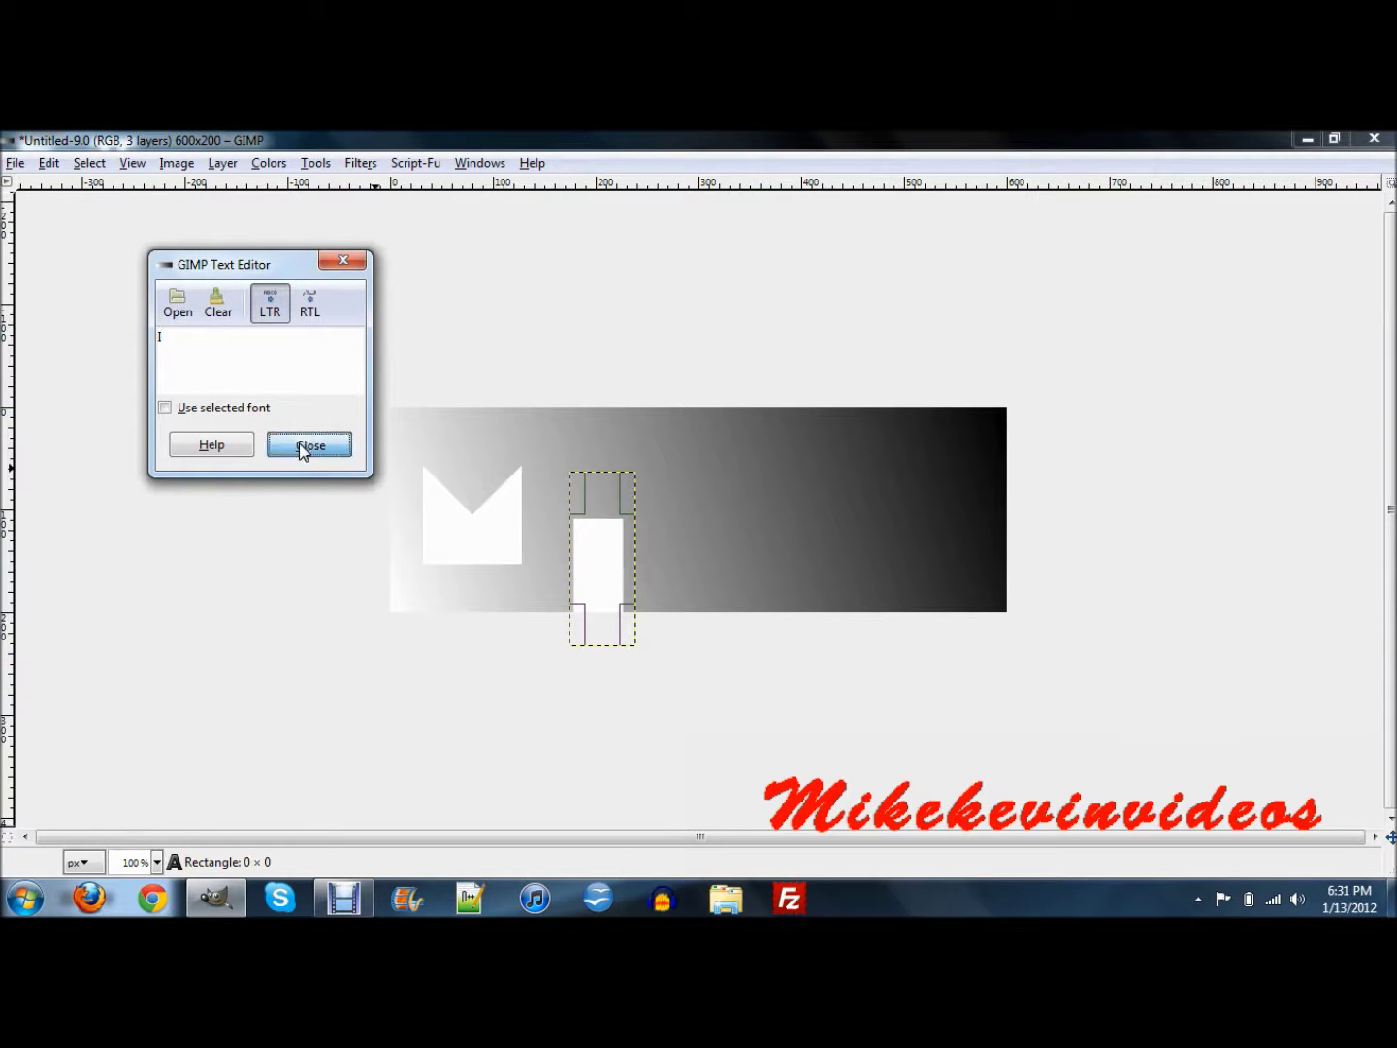
key(Tab)
click(300, 450)
key(Tab)
click(757, 432)
text(K)
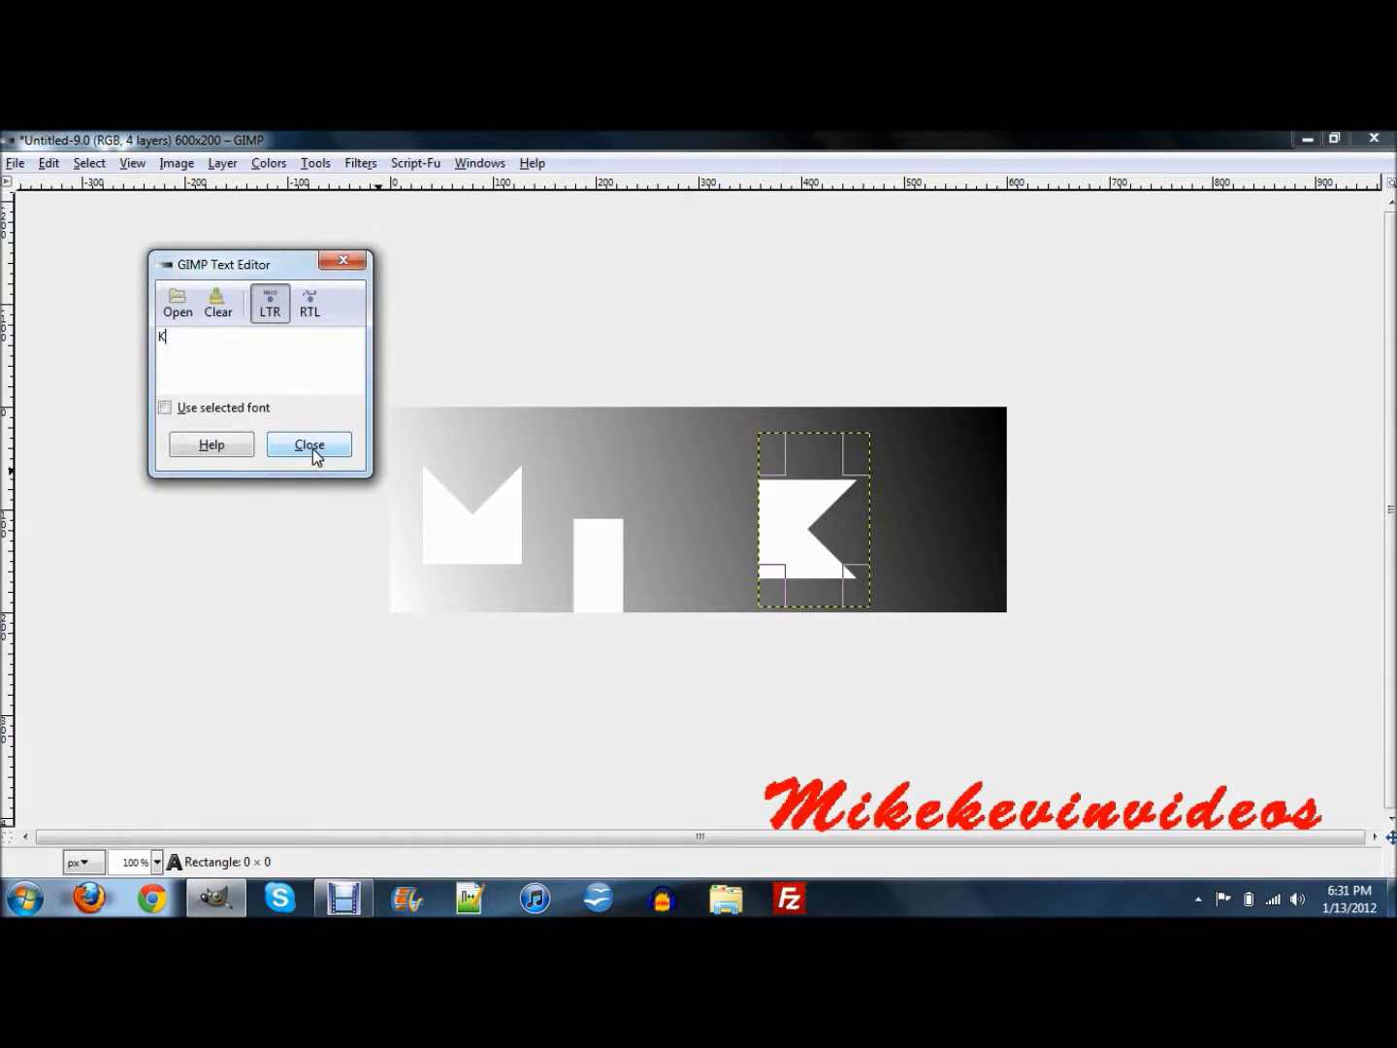
key(Tab)
click(313, 450)
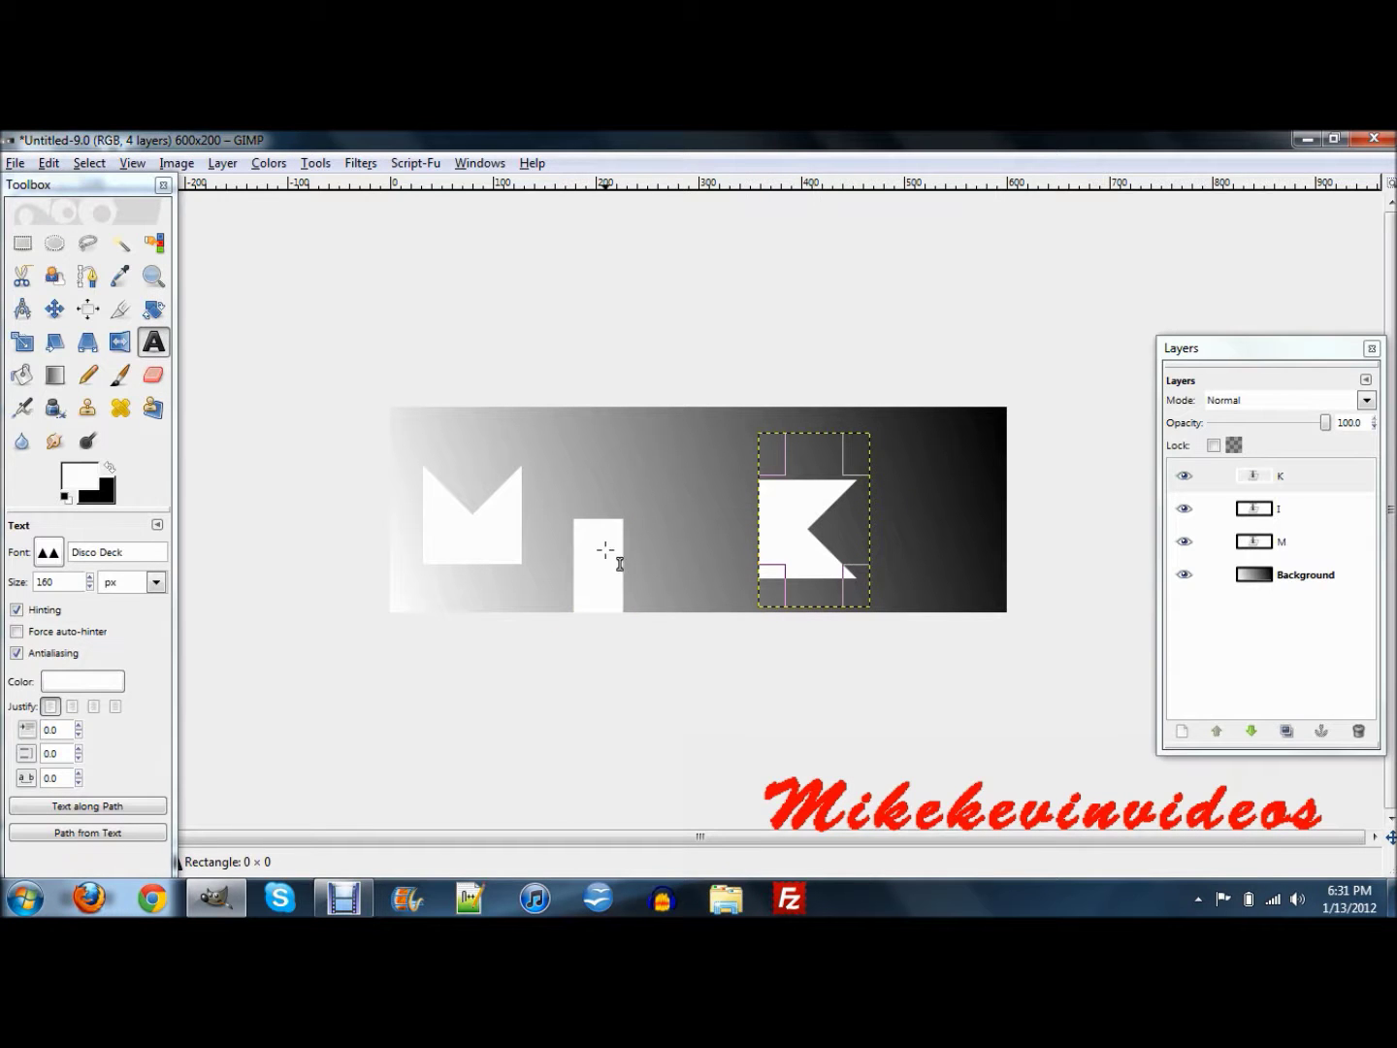
Centre the M horizontally relative to the image, then drag it back left.
click(87, 308)
click(452, 549)
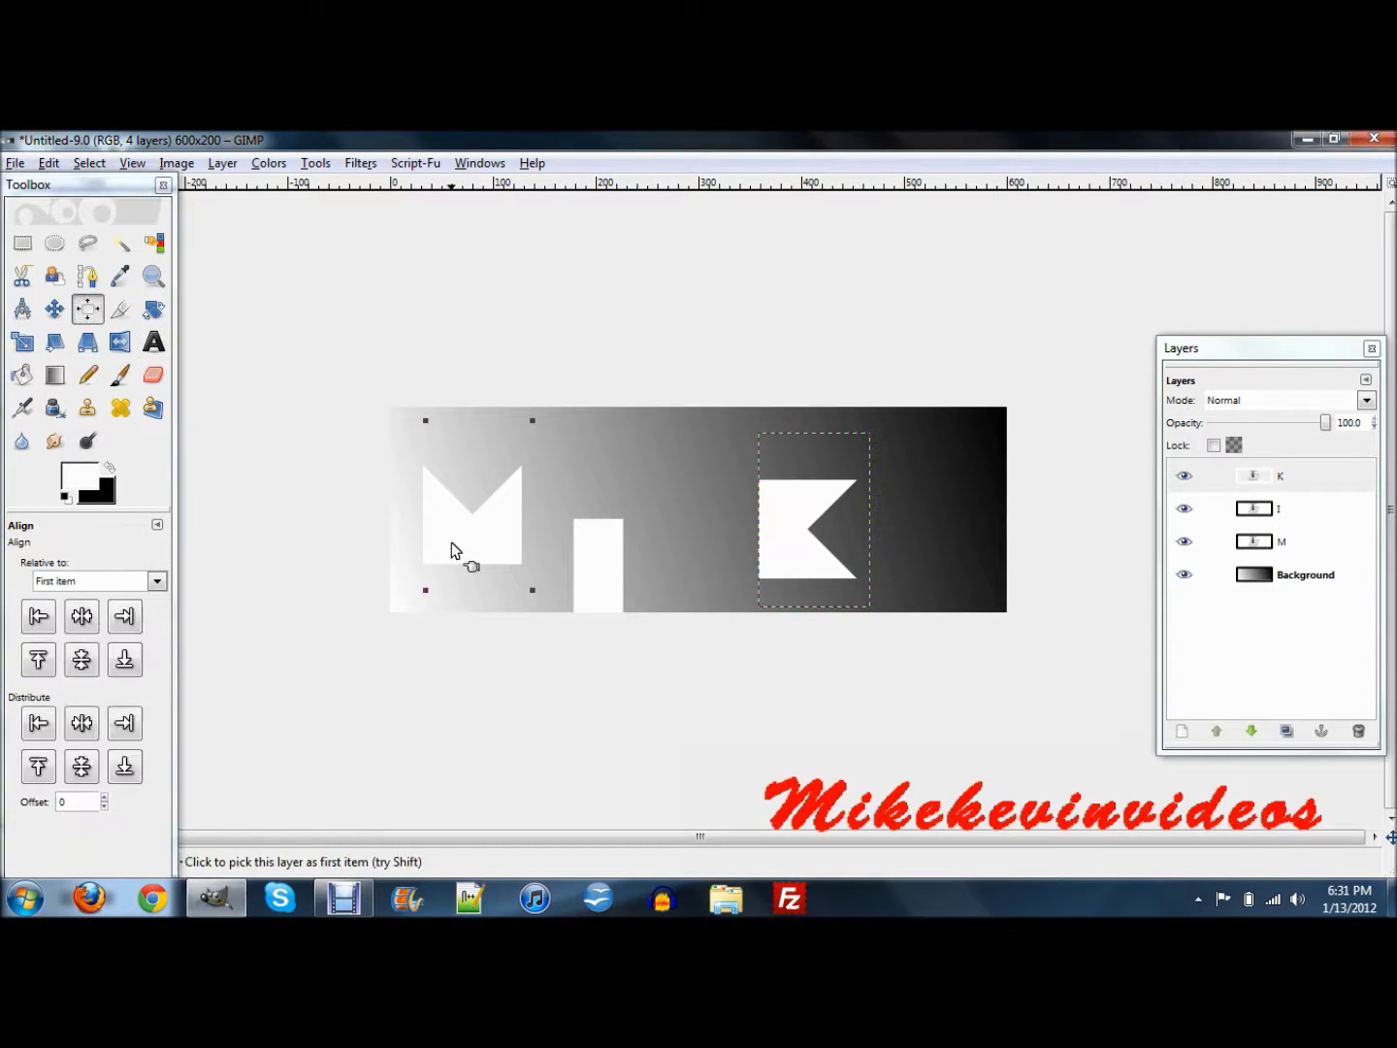
click(128, 580)
click(103, 630)
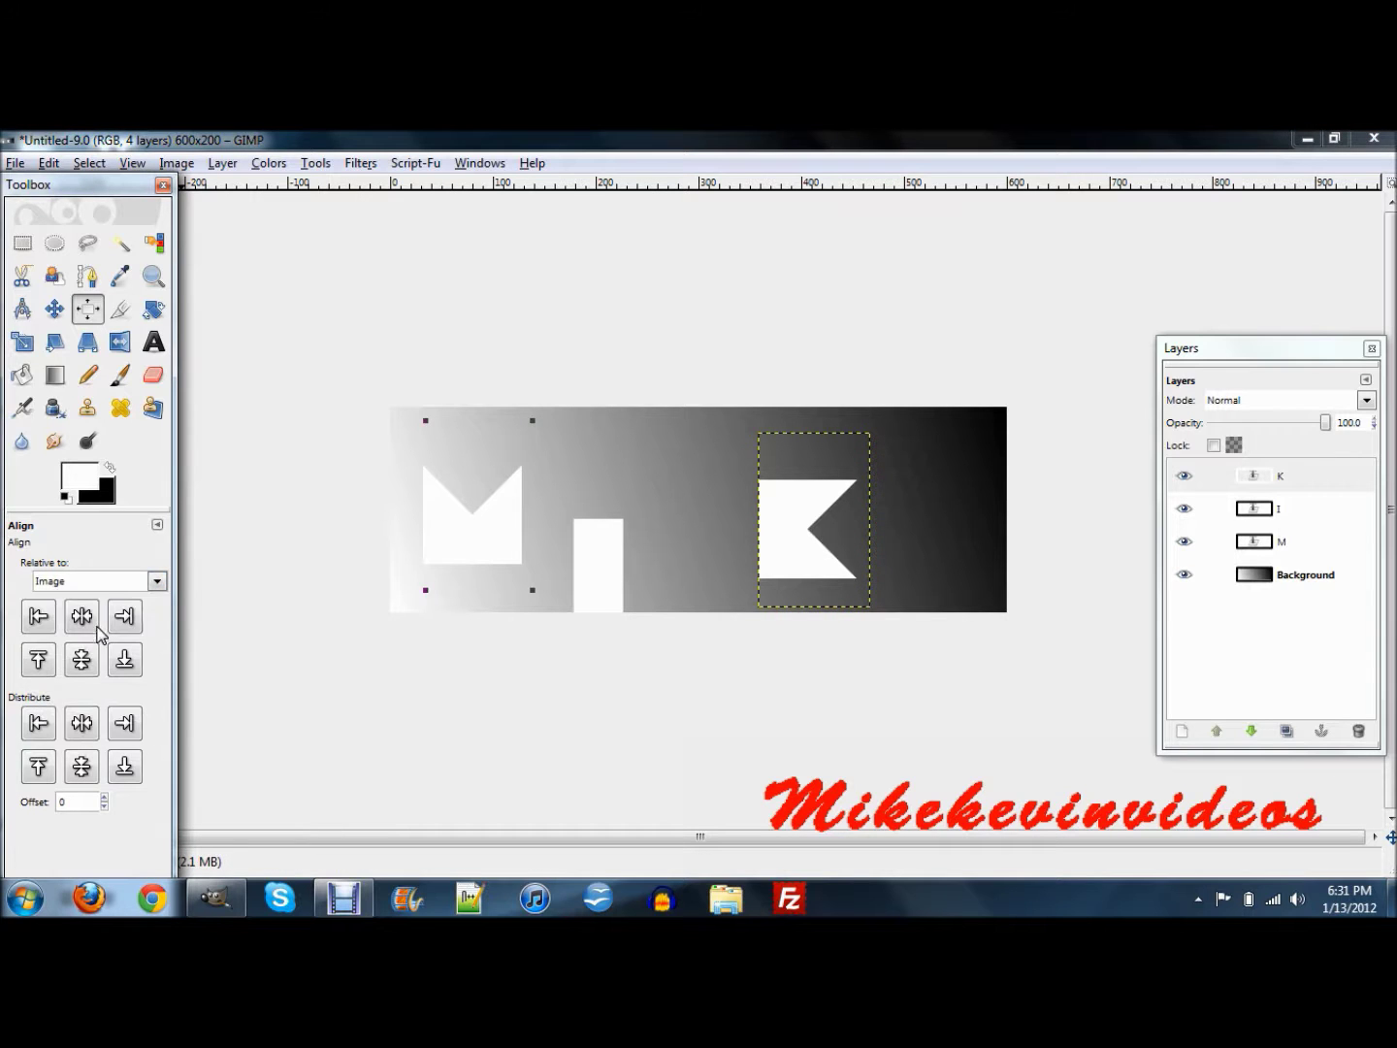
click(82, 660)
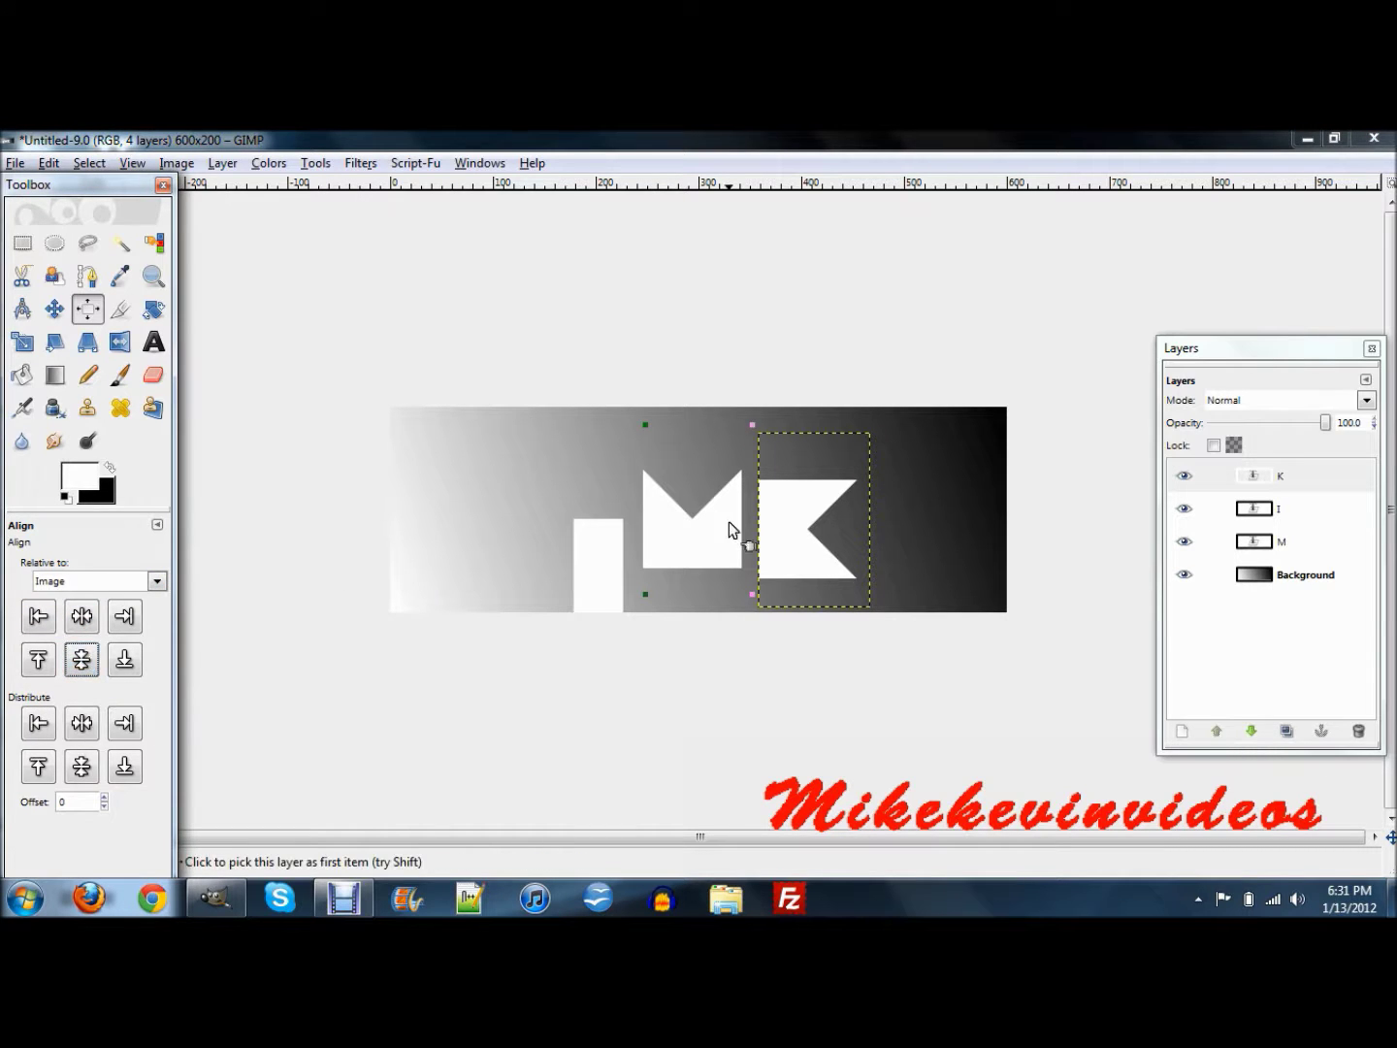
drag(723, 529, 485, 511)
key(m)
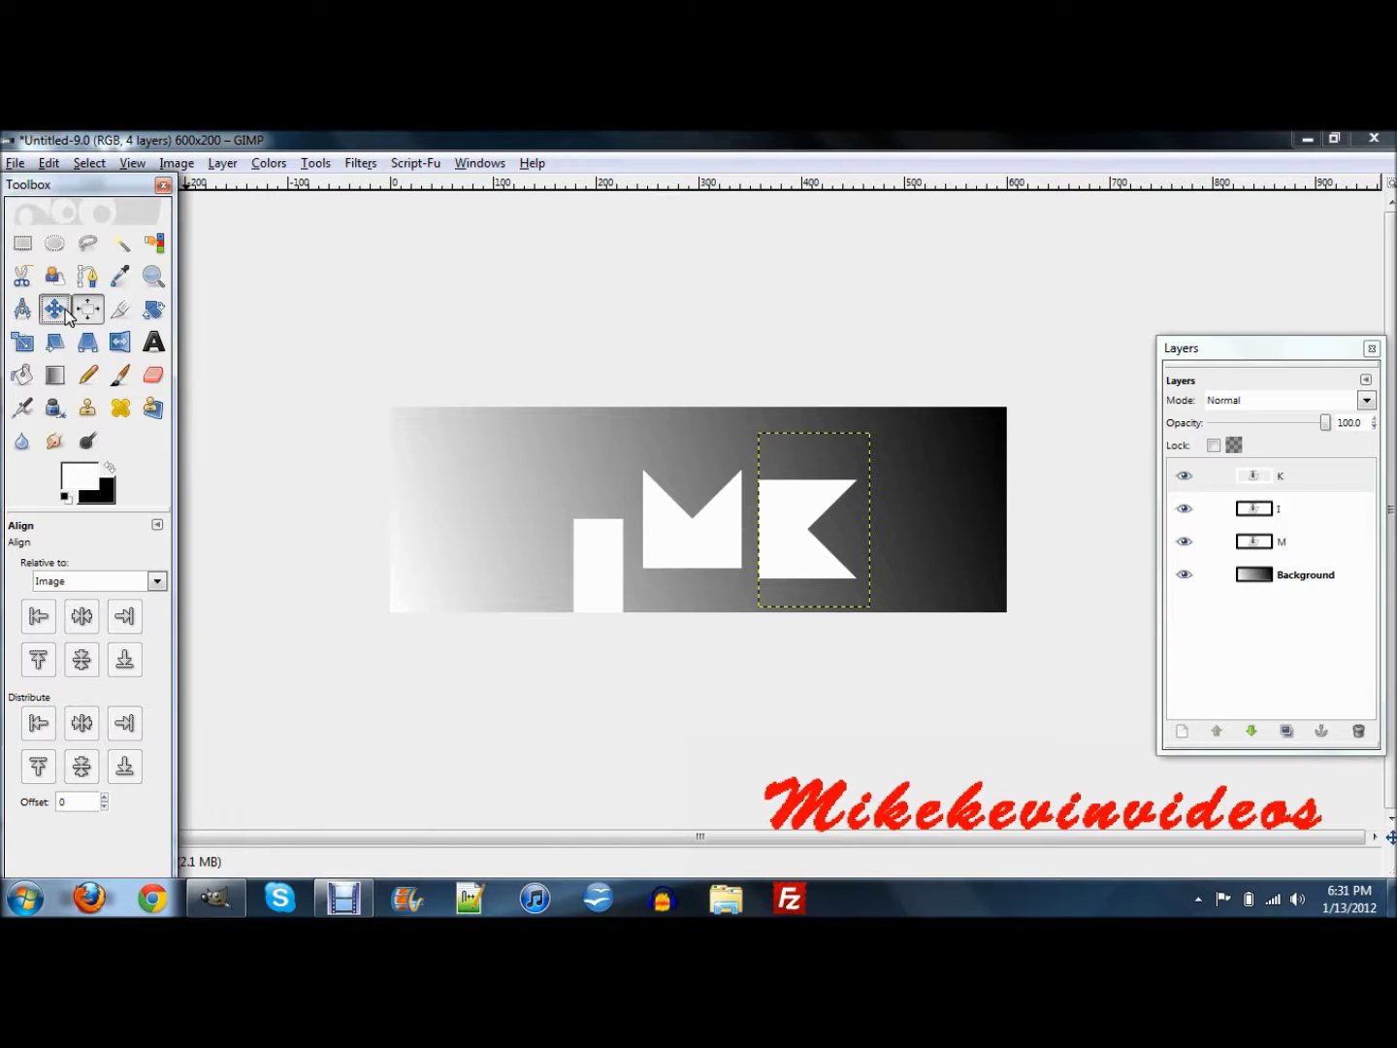
drag(722, 520, 501, 511)
Repeat the image-relative alignment on the M and move it left again.
click(93, 309)
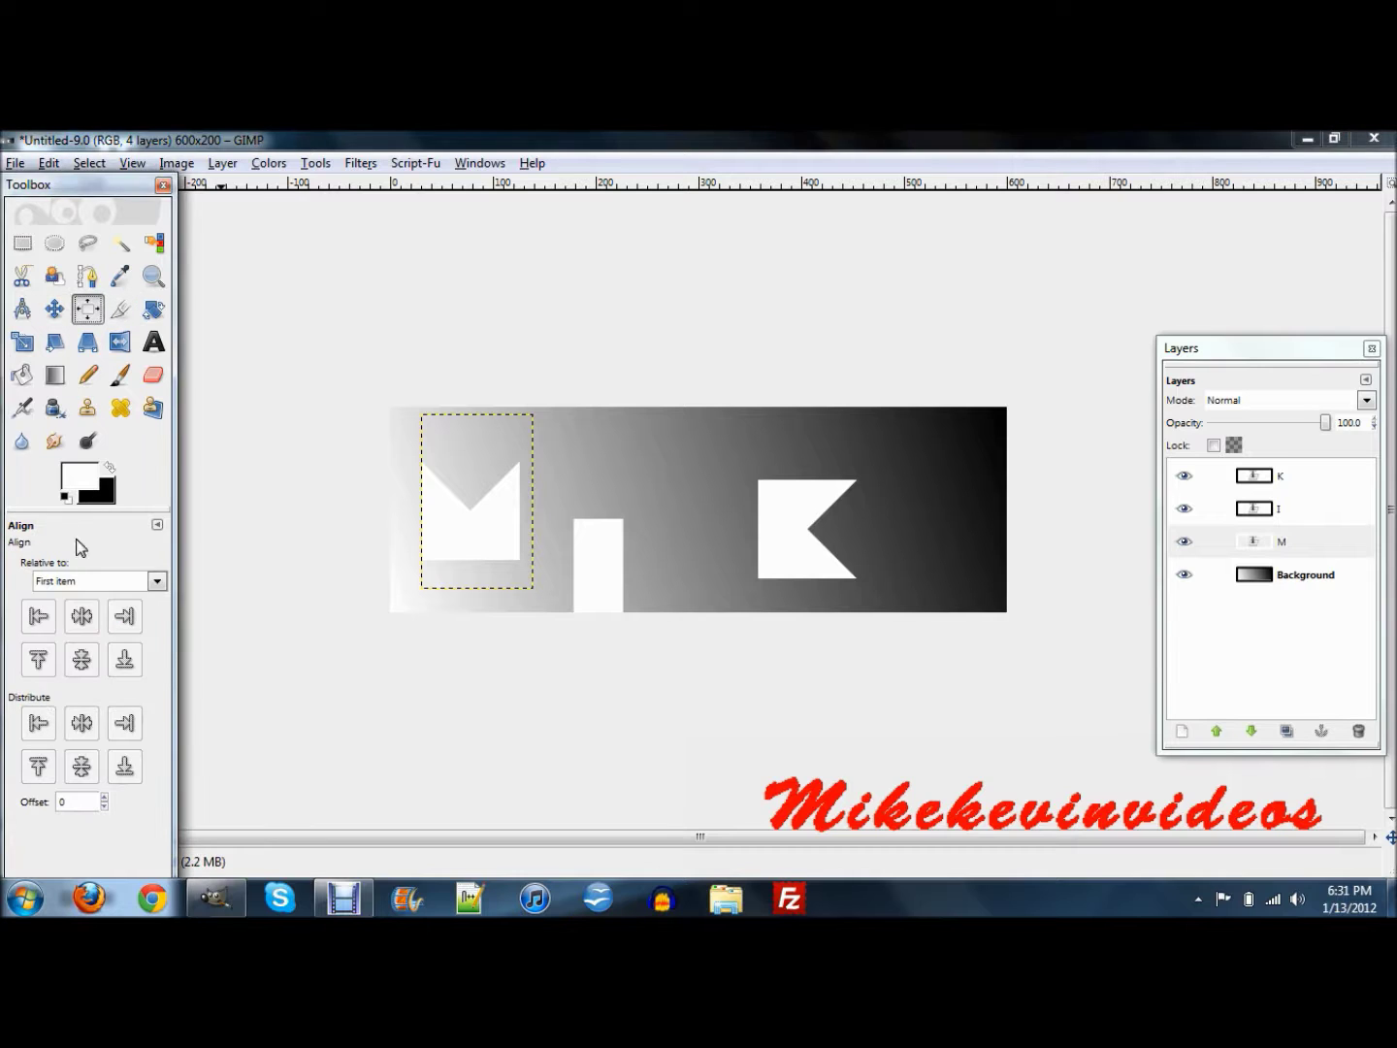
click(67, 579)
click(83, 634)
click(432, 548)
click(81, 616)
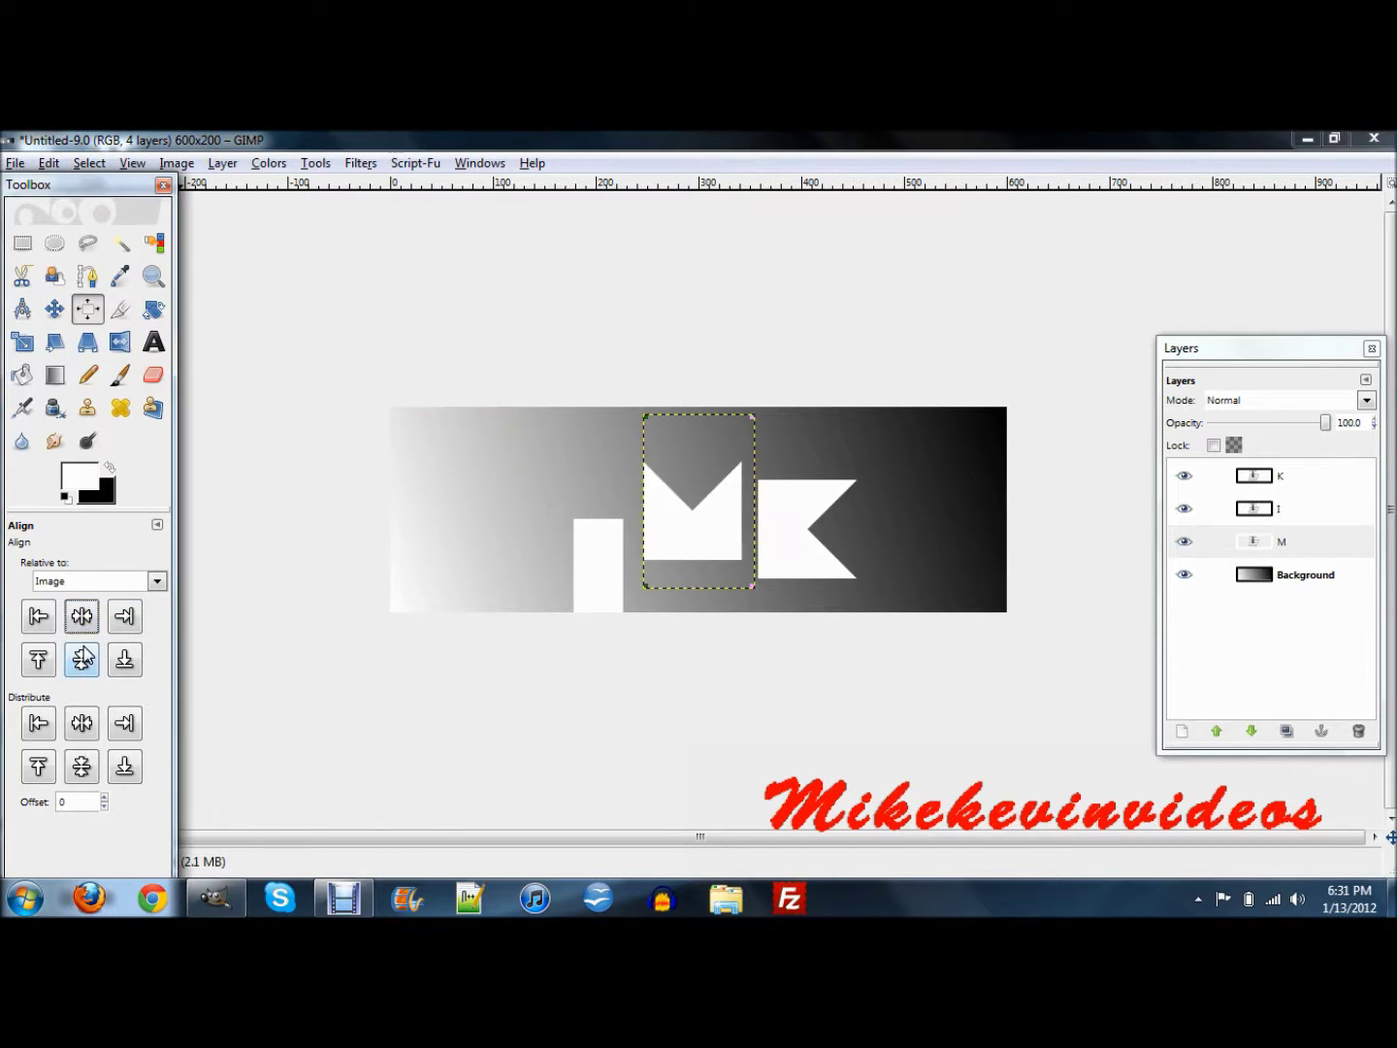
click(60, 313)
drag(701, 502, 484, 523)
Centre the M vertically in the image, autocrop its layer, and re-centre it.
click(87, 307)
click(153, 580)
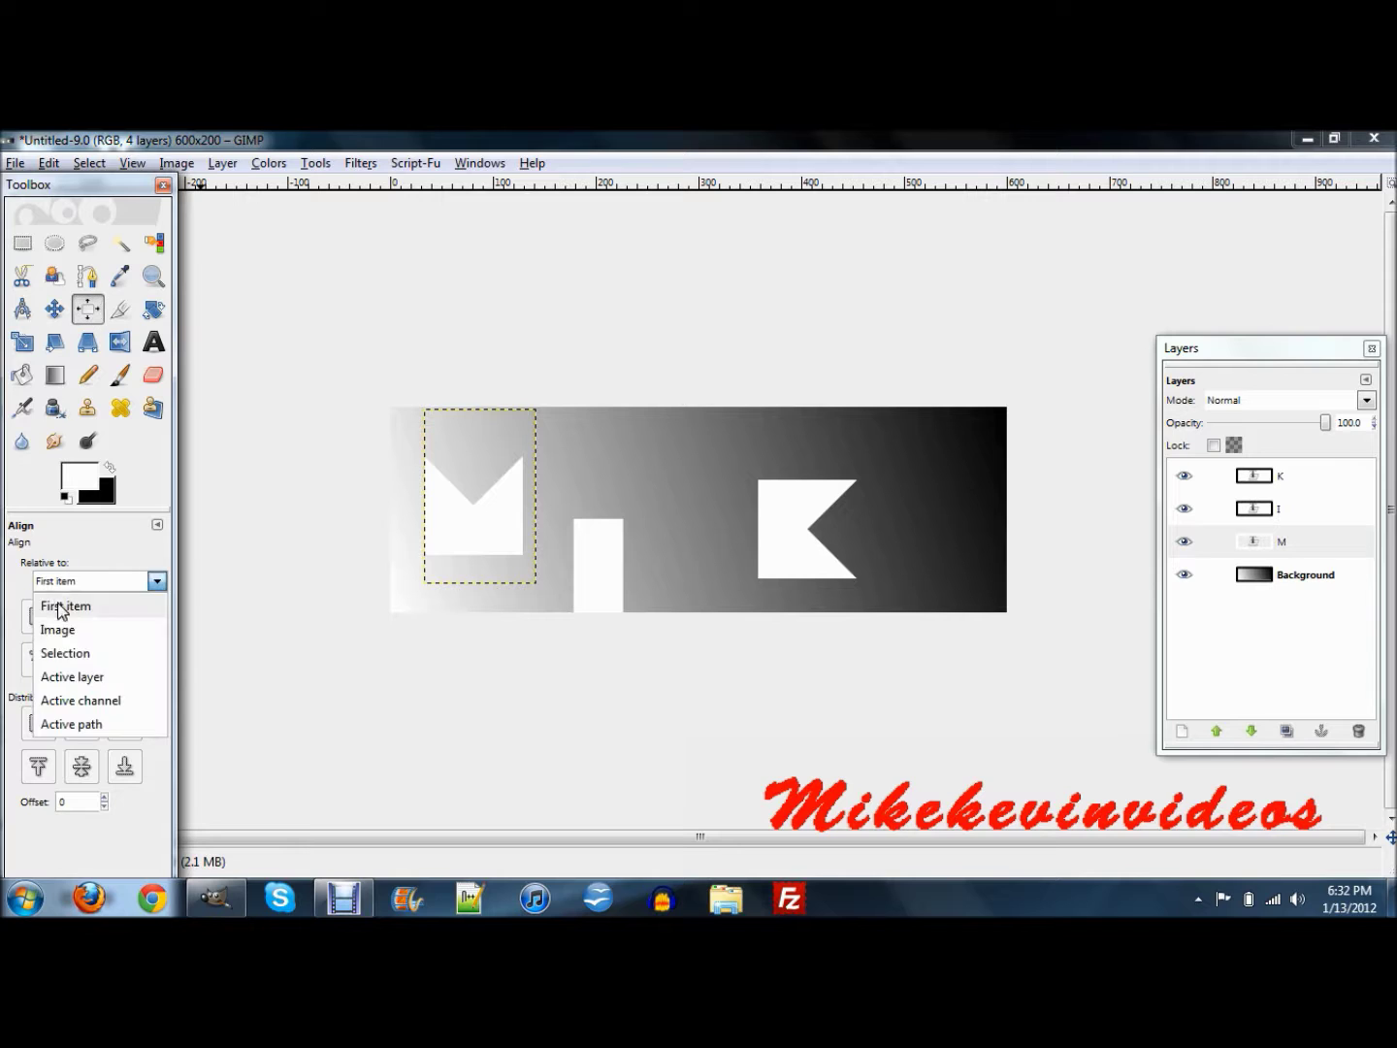
click(61, 631)
click(504, 513)
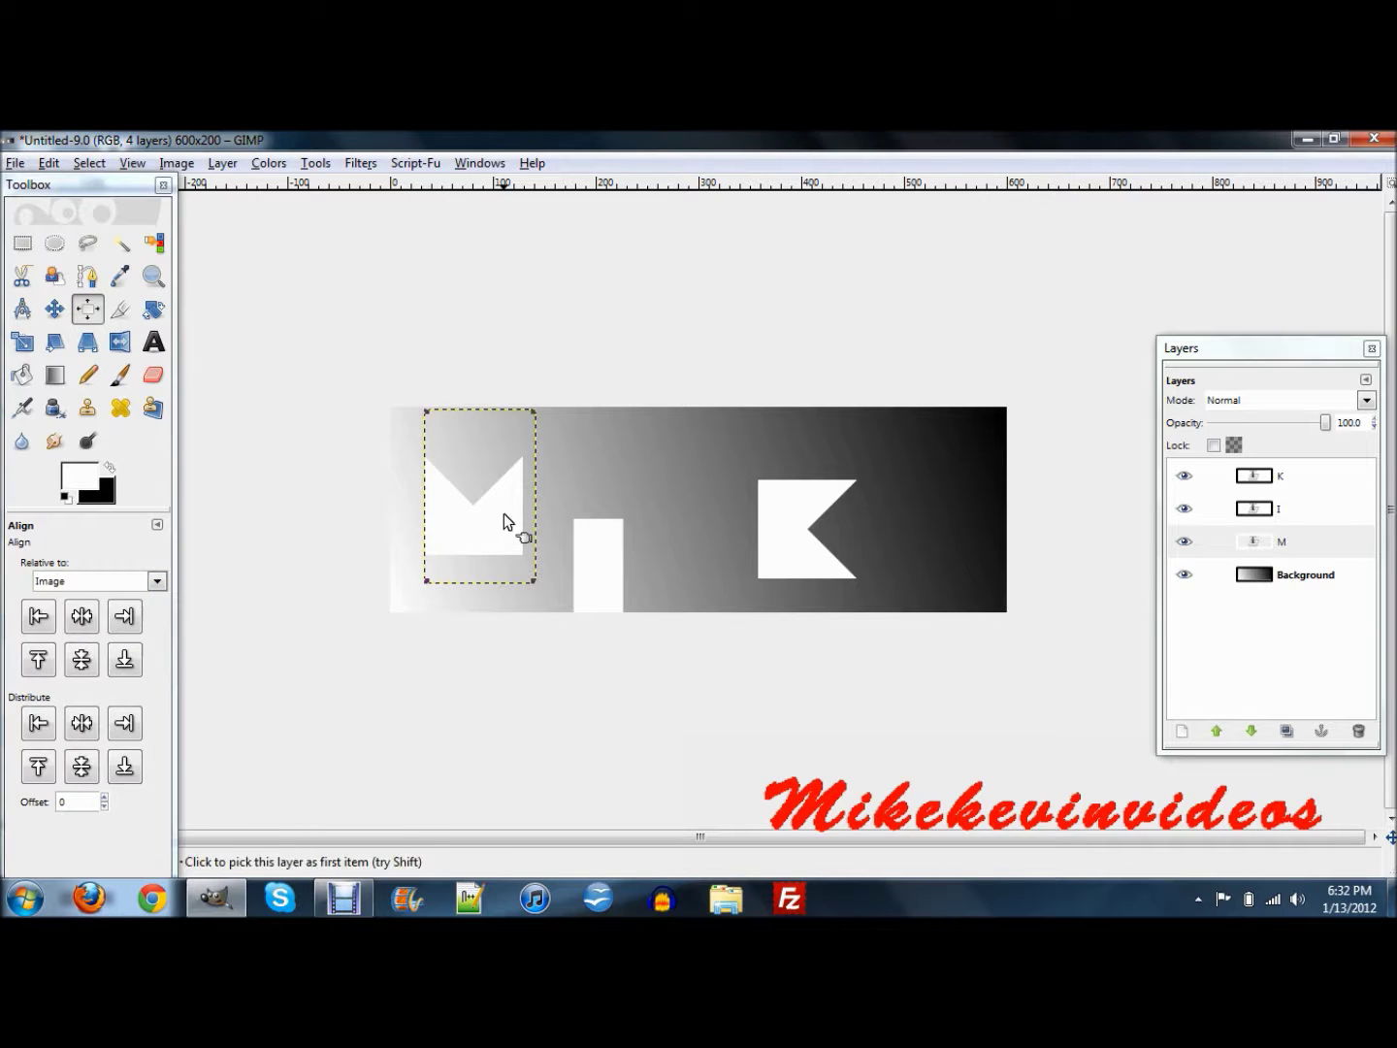
click(82, 659)
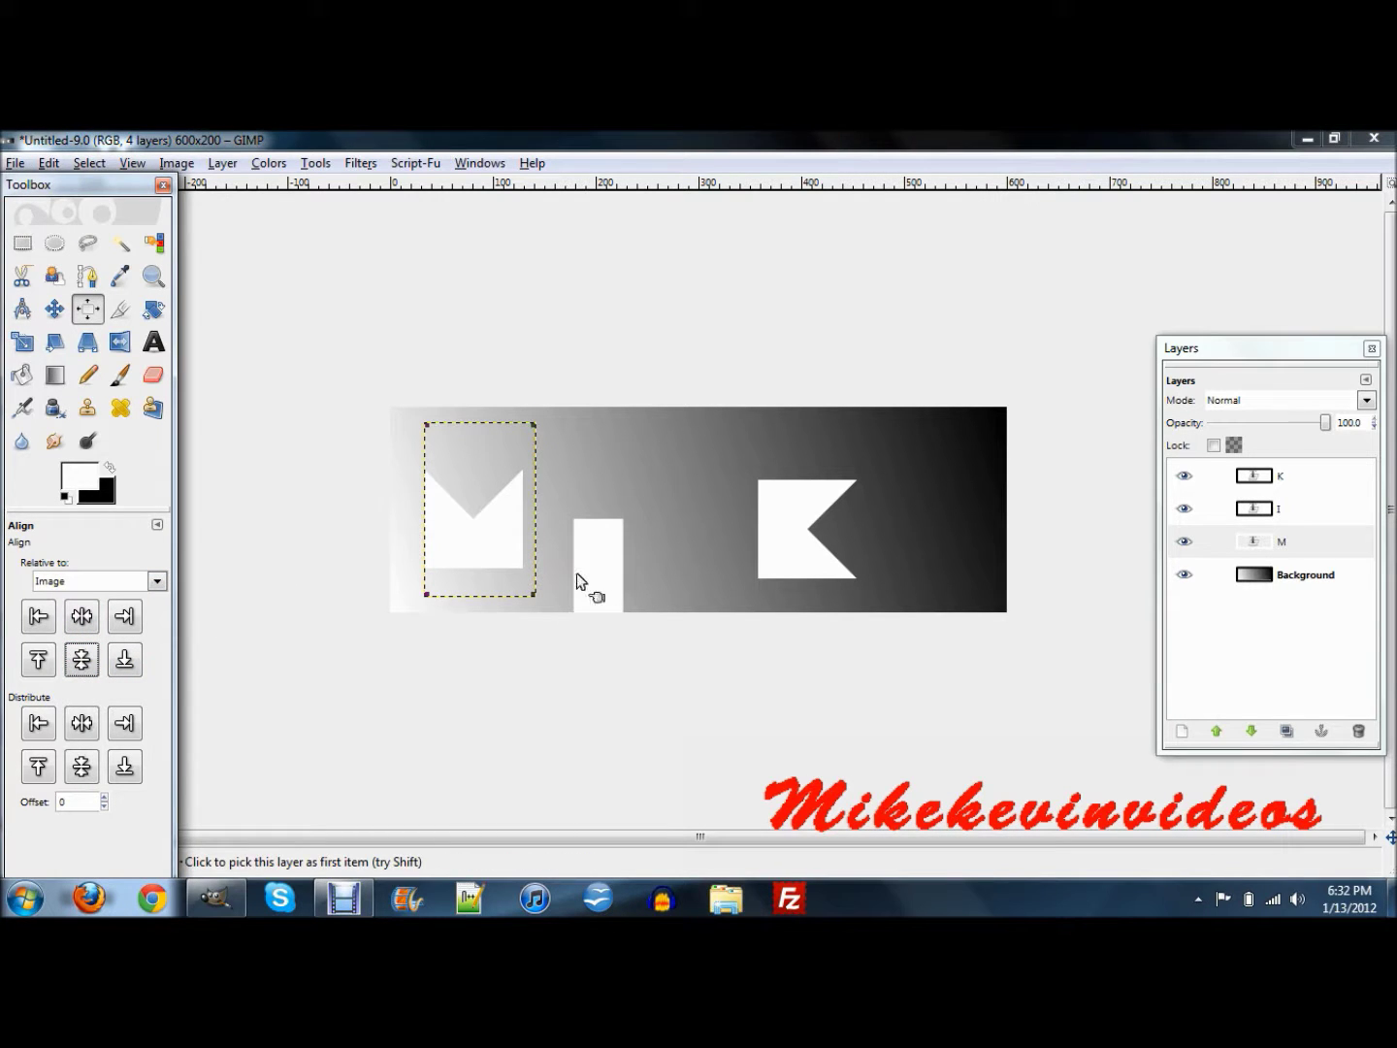
click(222, 162)
click(290, 617)
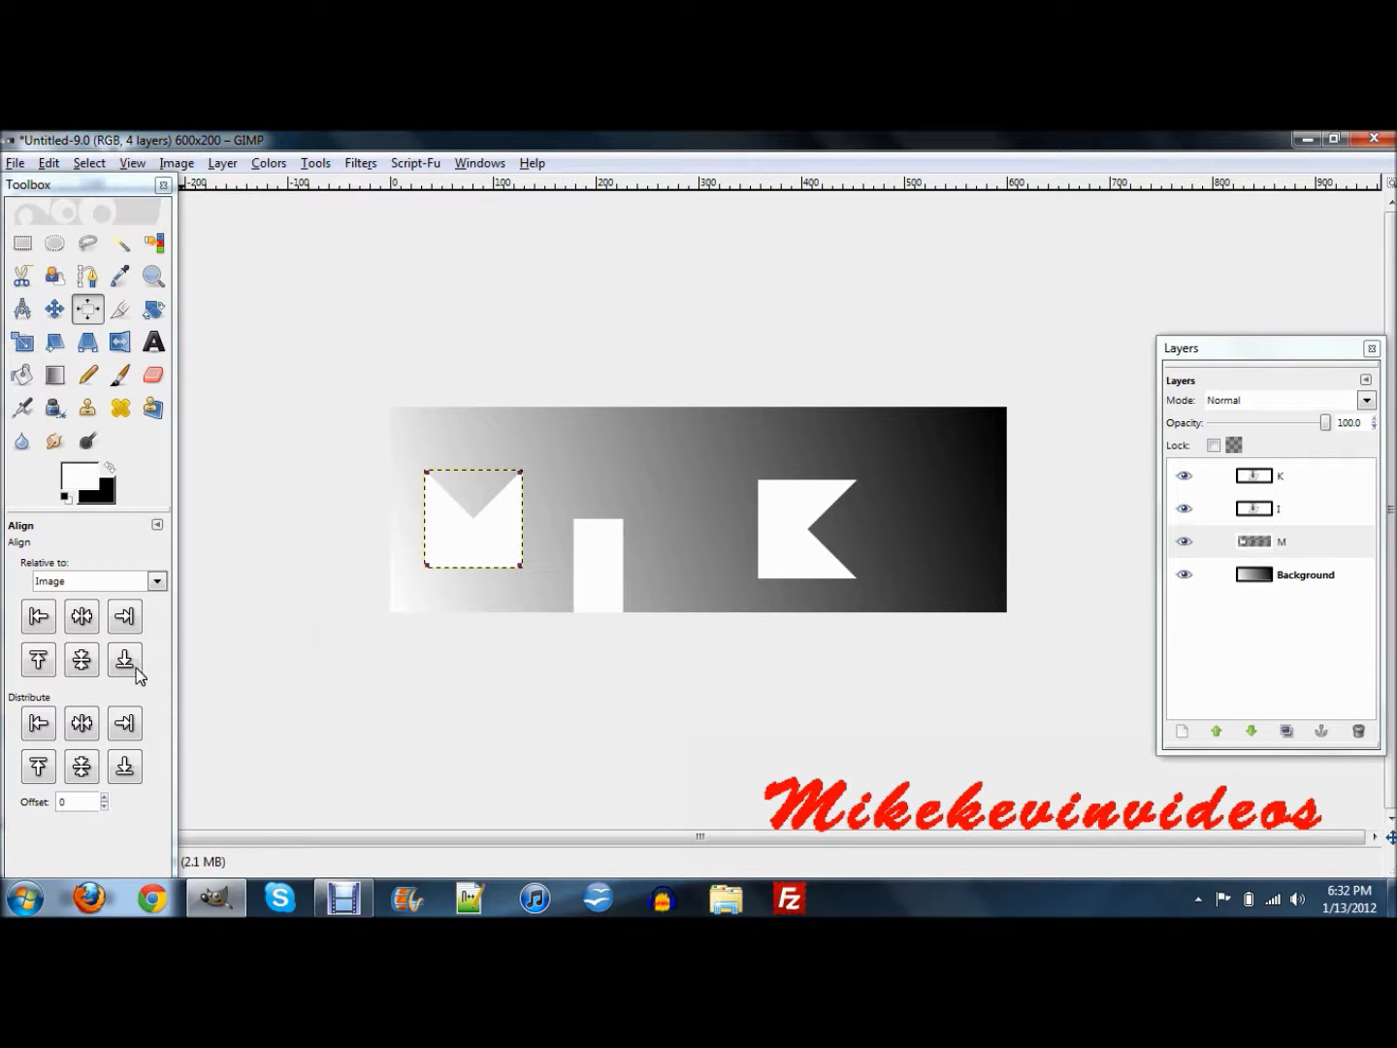
click(83, 652)
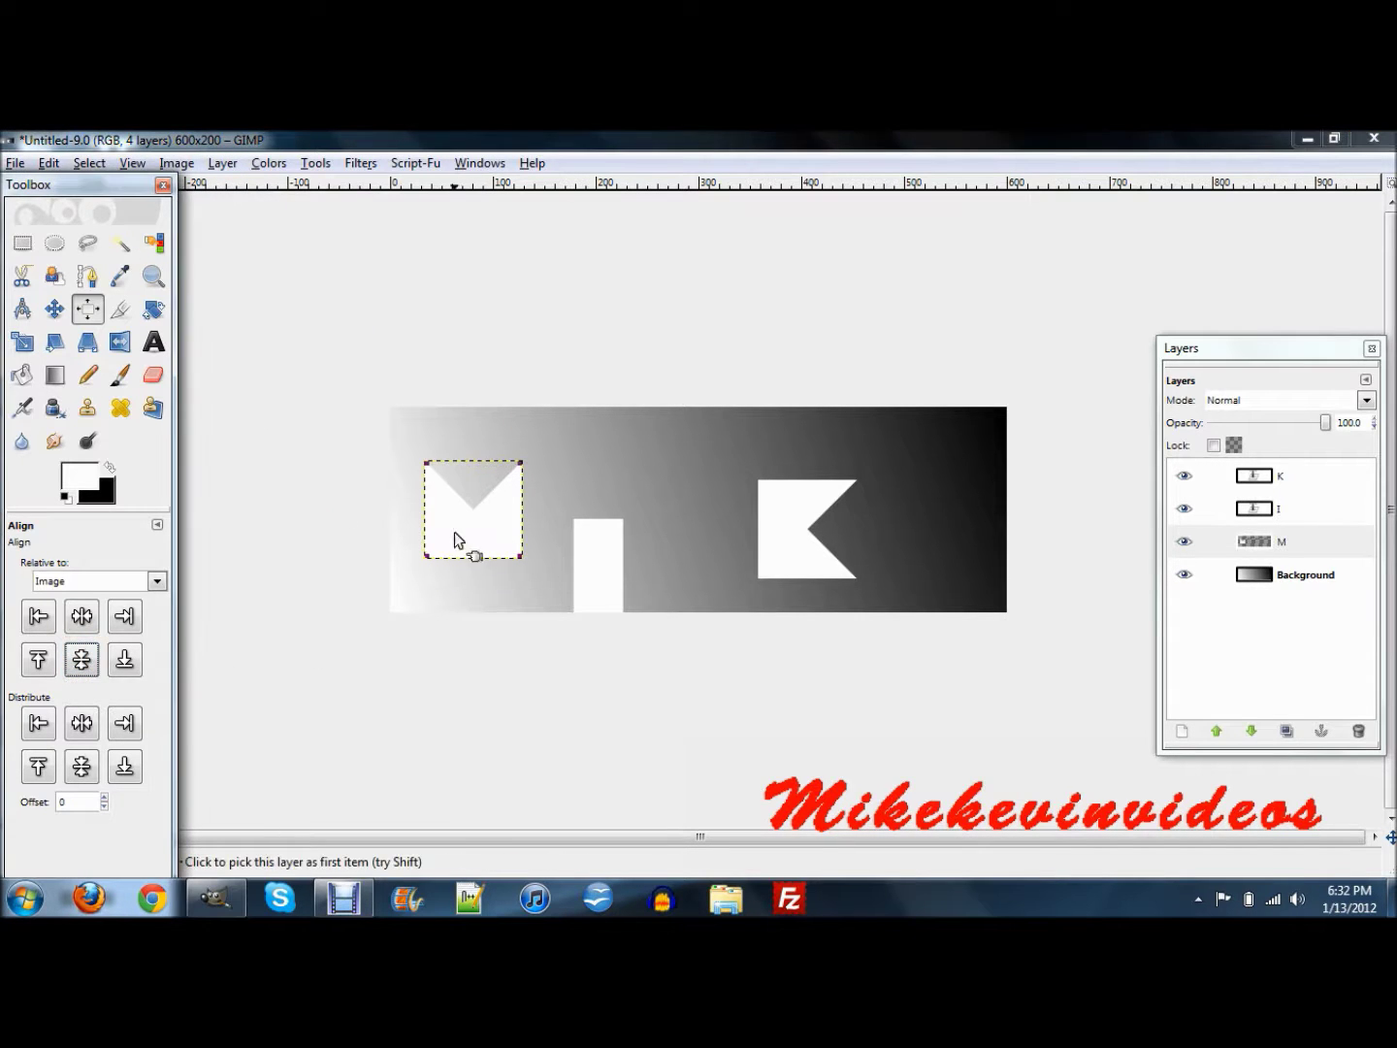
Nudge the I letter left toward the M and slightly up.
click(1313, 509)
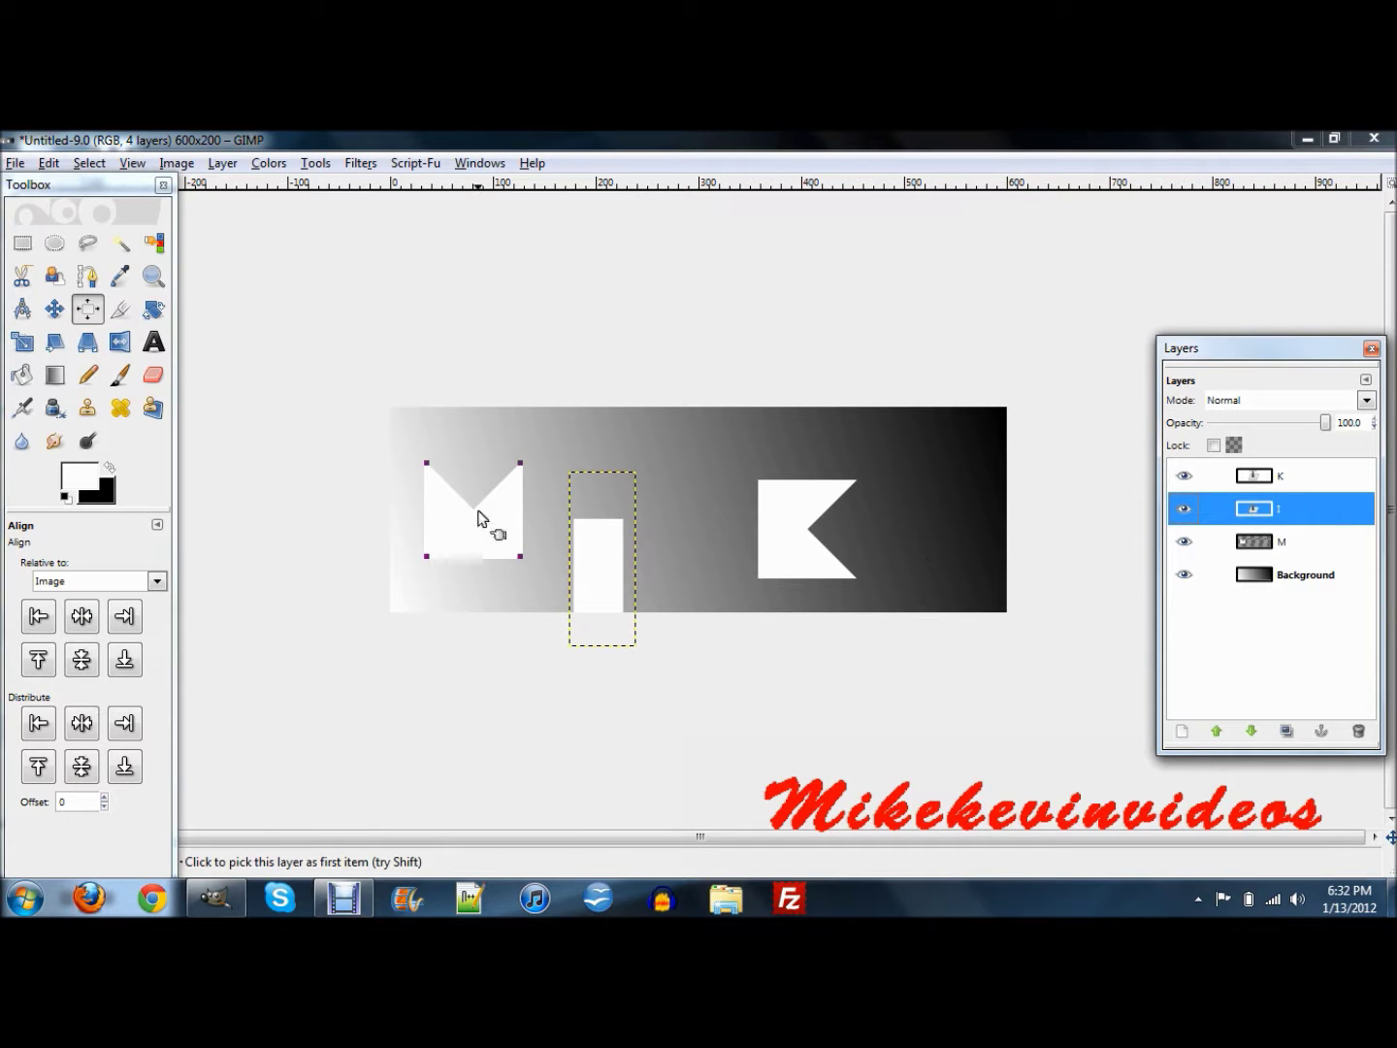
click(55, 309)
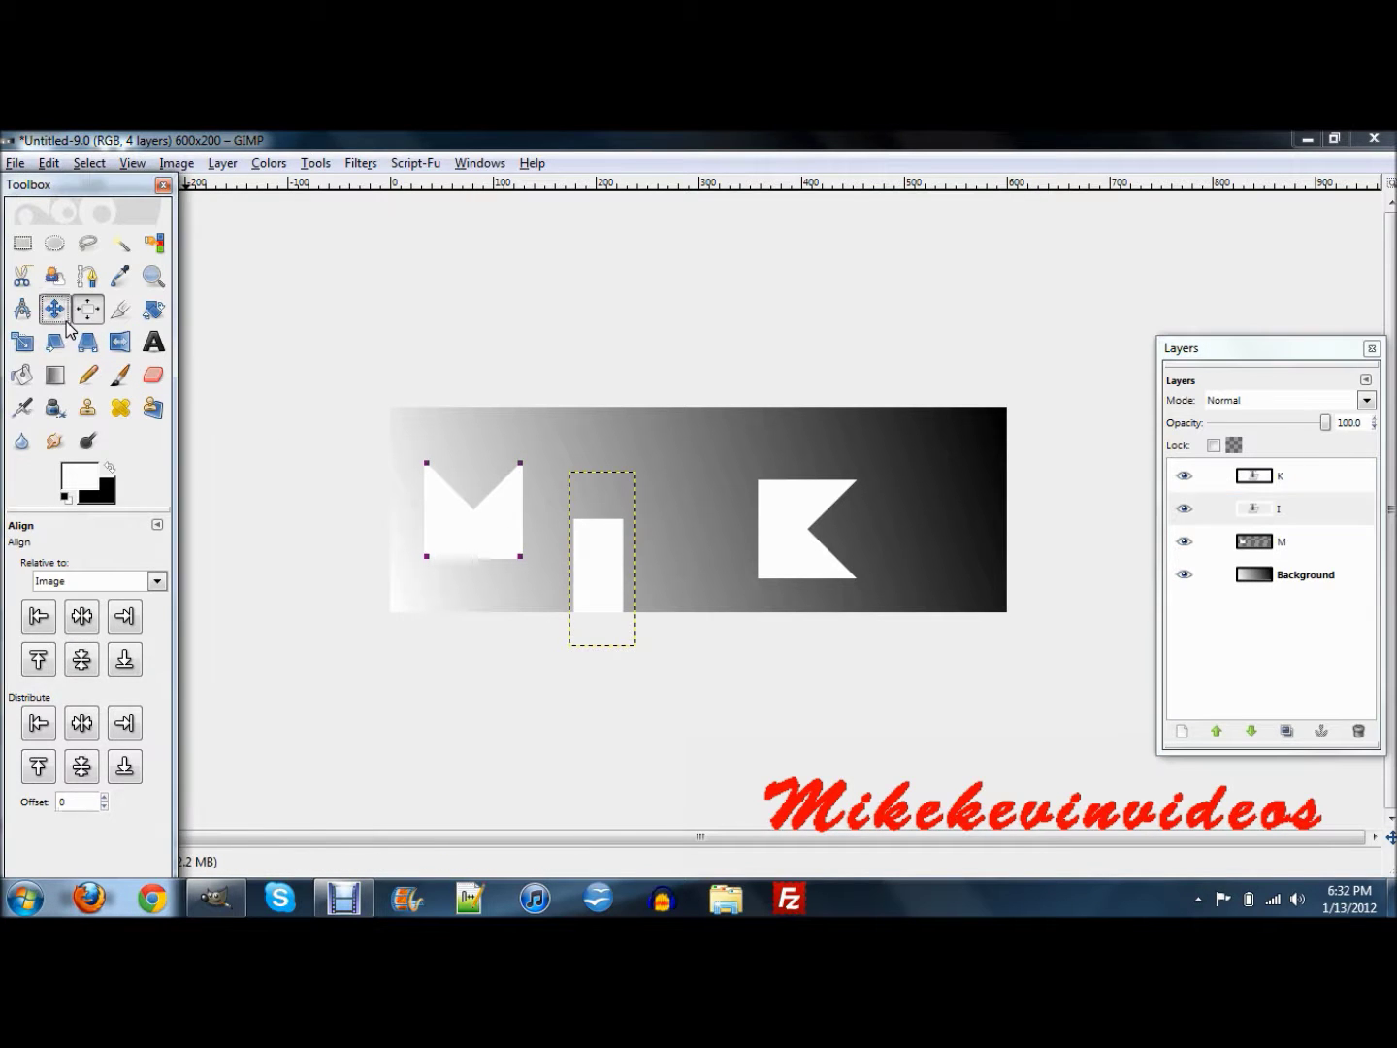
click(625, 607)
key(Up)
key(Up)
key(Up)
key(Up)
key(Up)
key(Up)
key(Up)
key(Up)
key(Up)
key(Up)
key(Up)
key(Up)
key(Up)
key(Up)
key(Up)
key(Up)
key(Up)
key(Up)
key(Up)
key(Up)
key(Up)
key(Up)
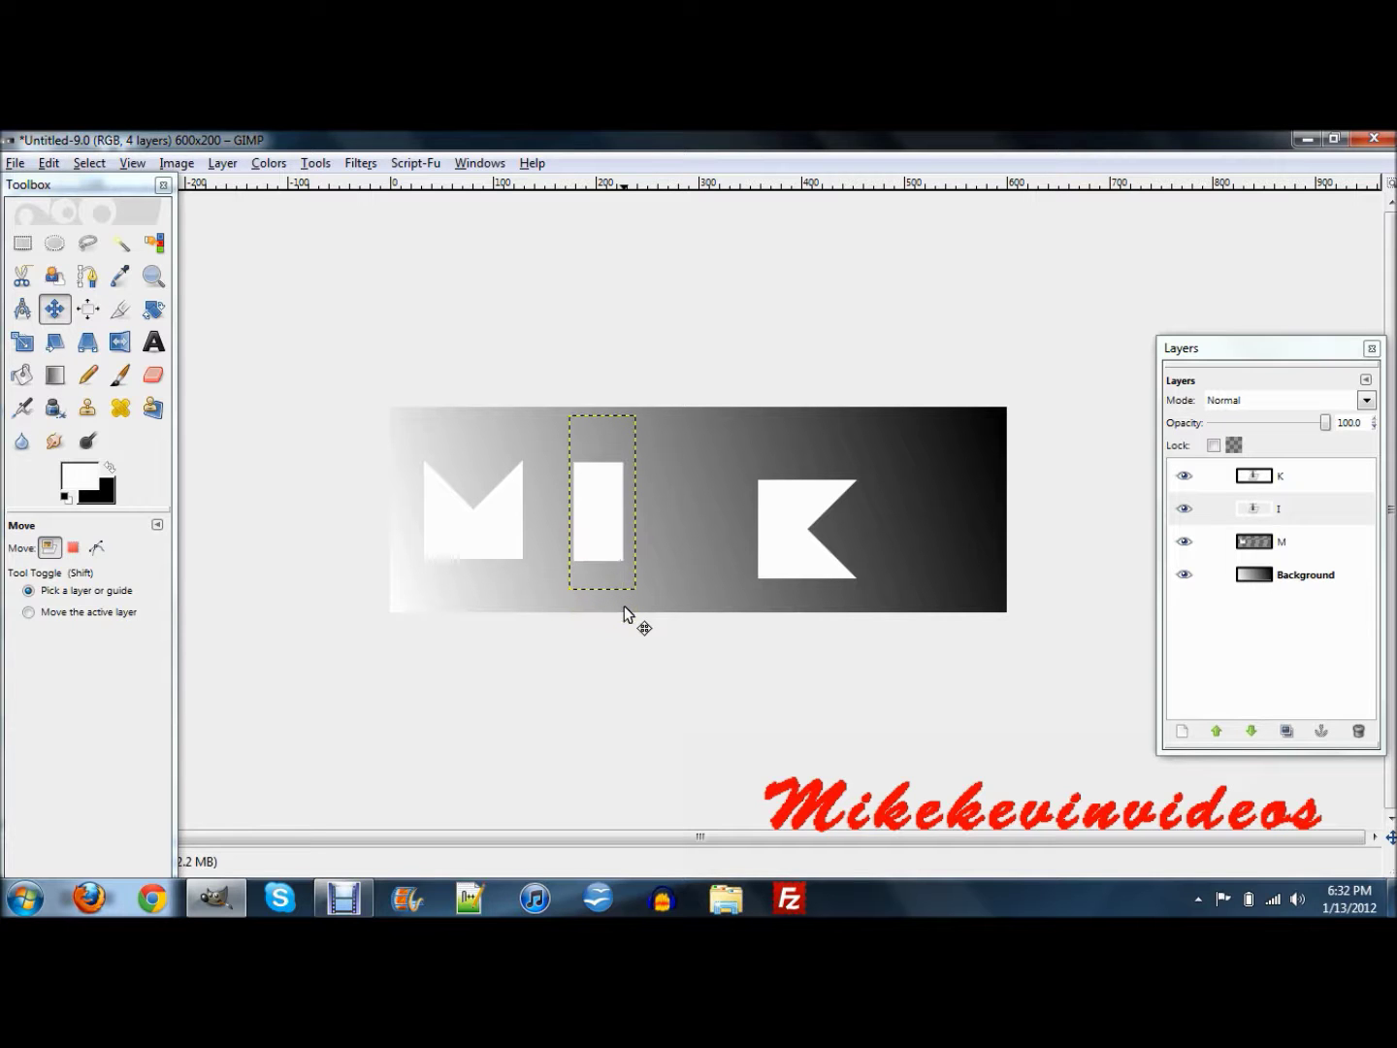
key(Left)
key(Left)
key(Left)
key(Left)
key(Left)
key(Left)
key(Left)
key(Left)
key(Left)
key(Left)
key(Left)
key(Left)
key(Left)
key(Left)
key(Left)
key(Left)
key(Left)
key(Left)
key(Left)
key(Left)
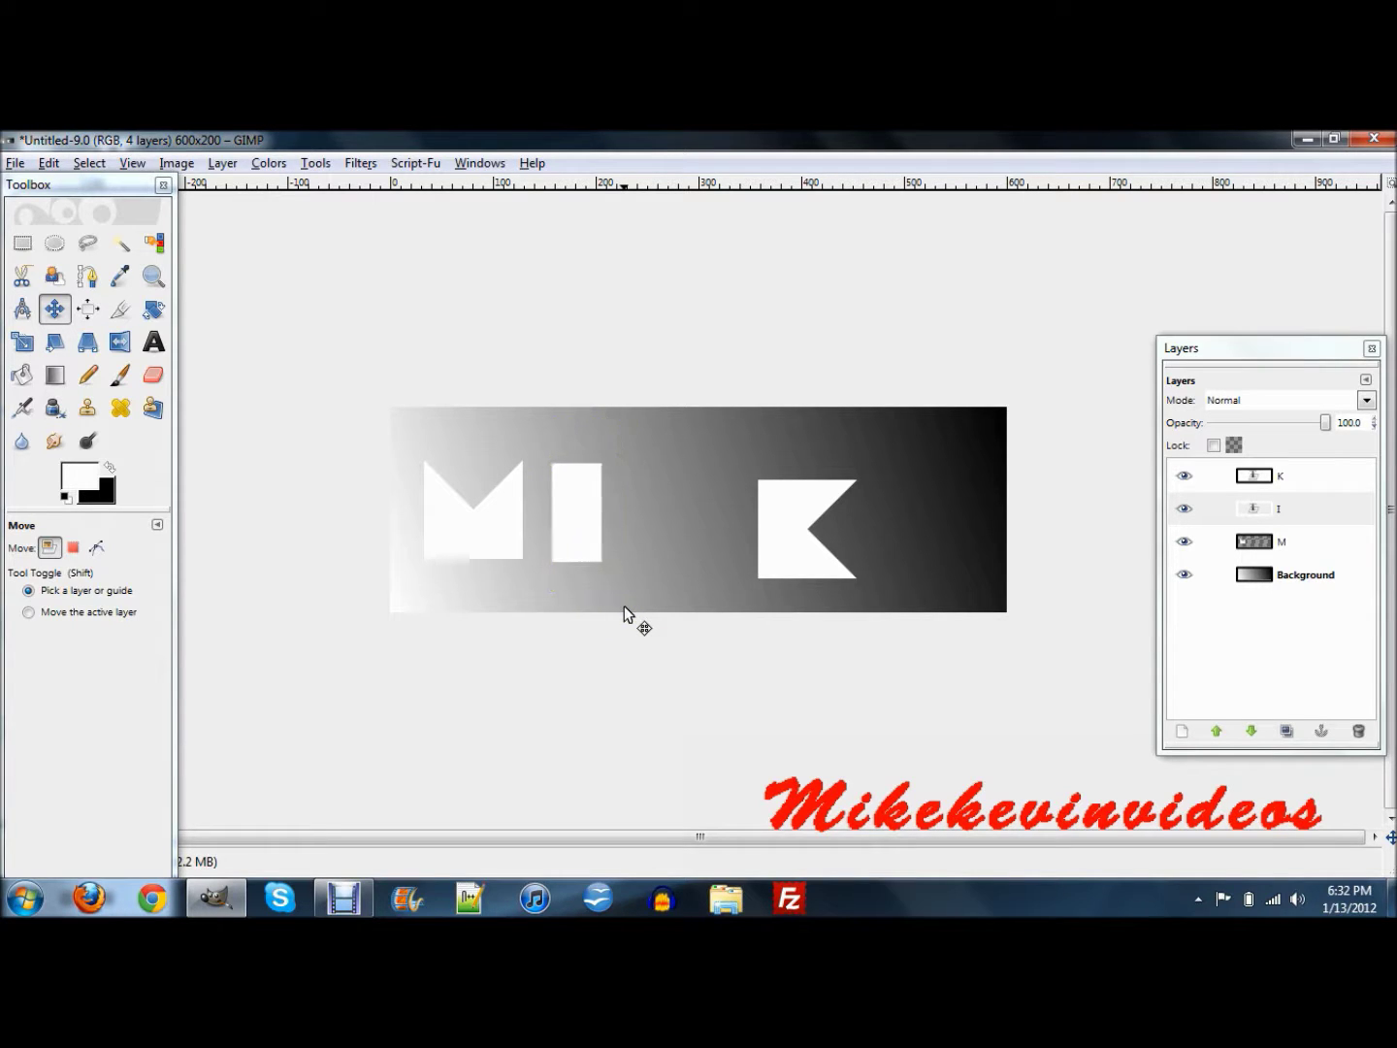
key(Left)
key(Left)
key(Left)
key(Left)
key(Left)
key(Left)
key(Left)
key(Left)
key(Left)
key(Left)
key(Left)
key(Left)
key(Left)
key(Left)
key(Left)
key(Left)
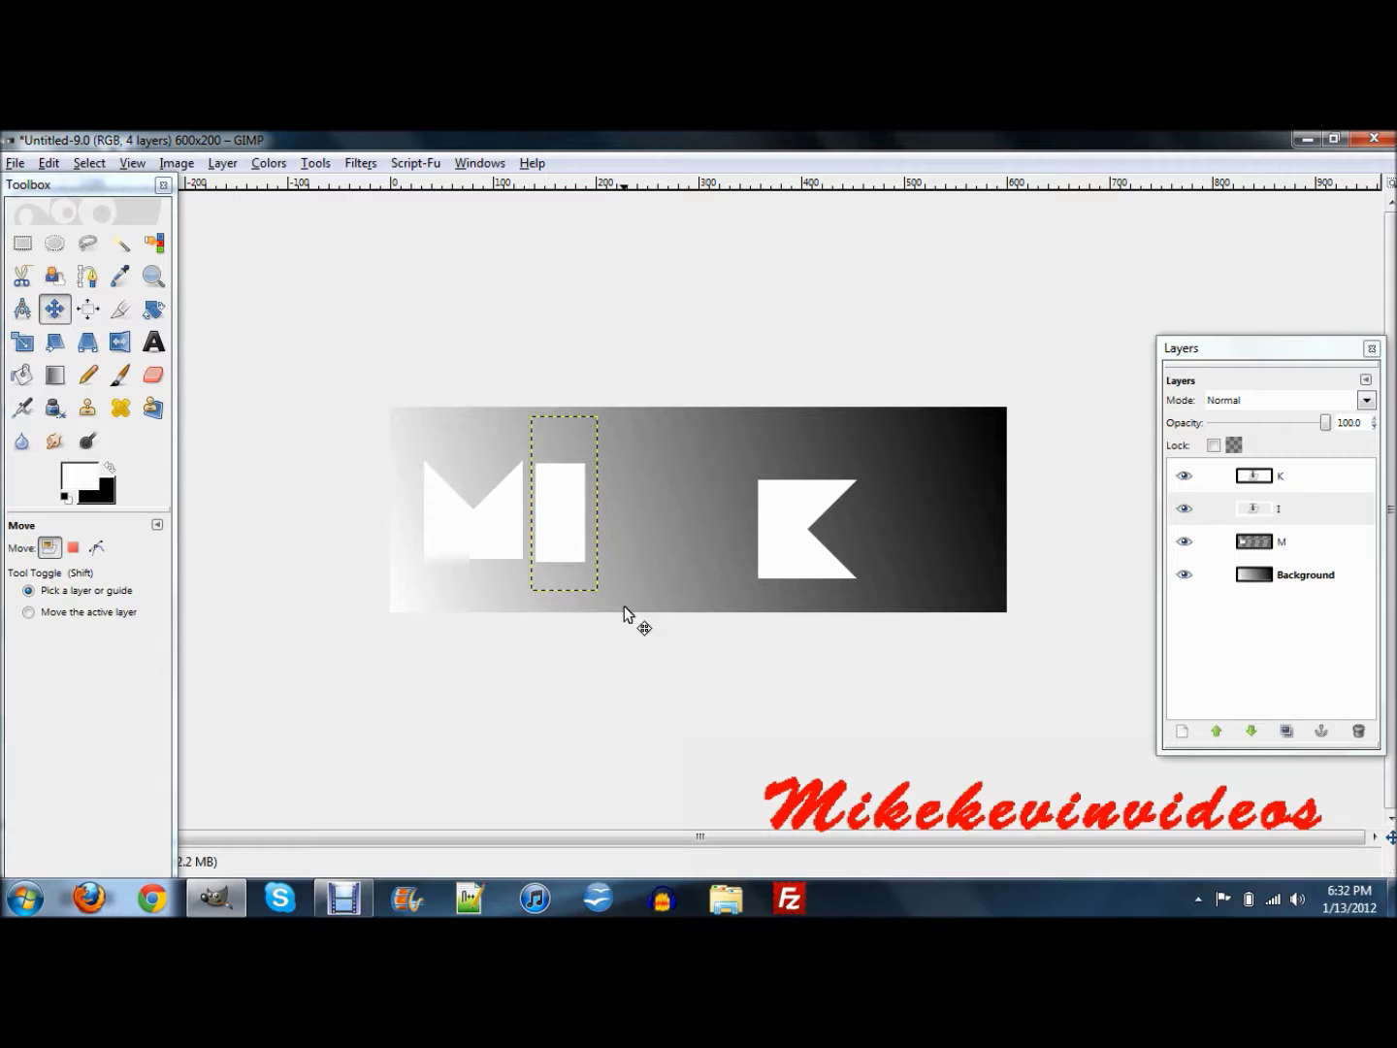
key(Left)
key(Left)
key(Left)
key(Up)
key(Up)
key(Up)
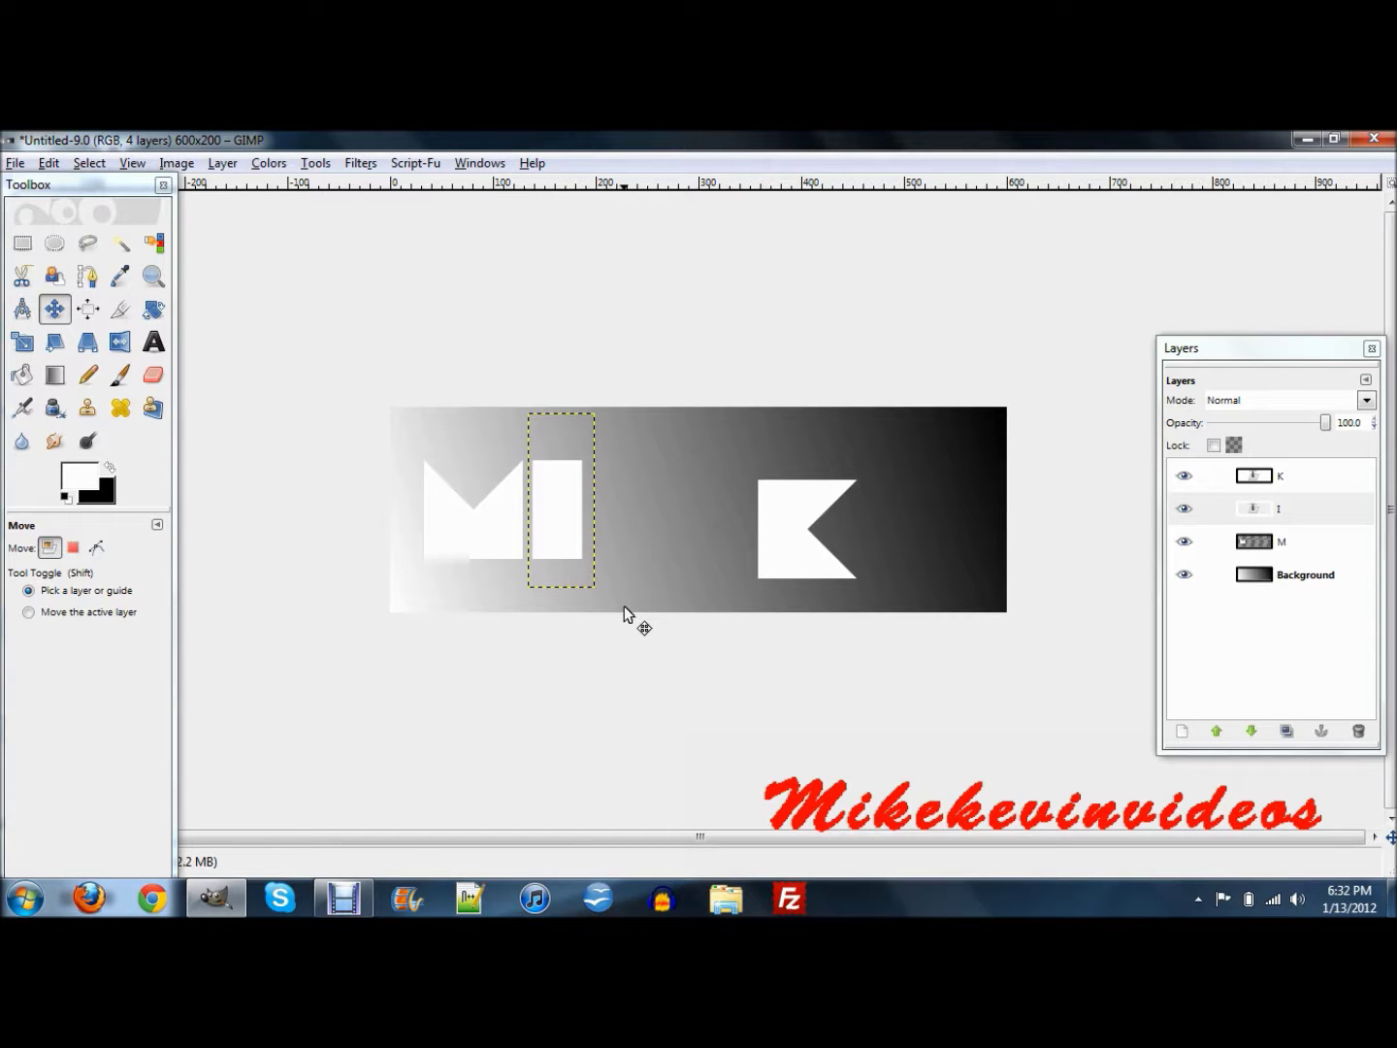
Nudge the K letter left against the I and up to line up.
click(1333, 479)
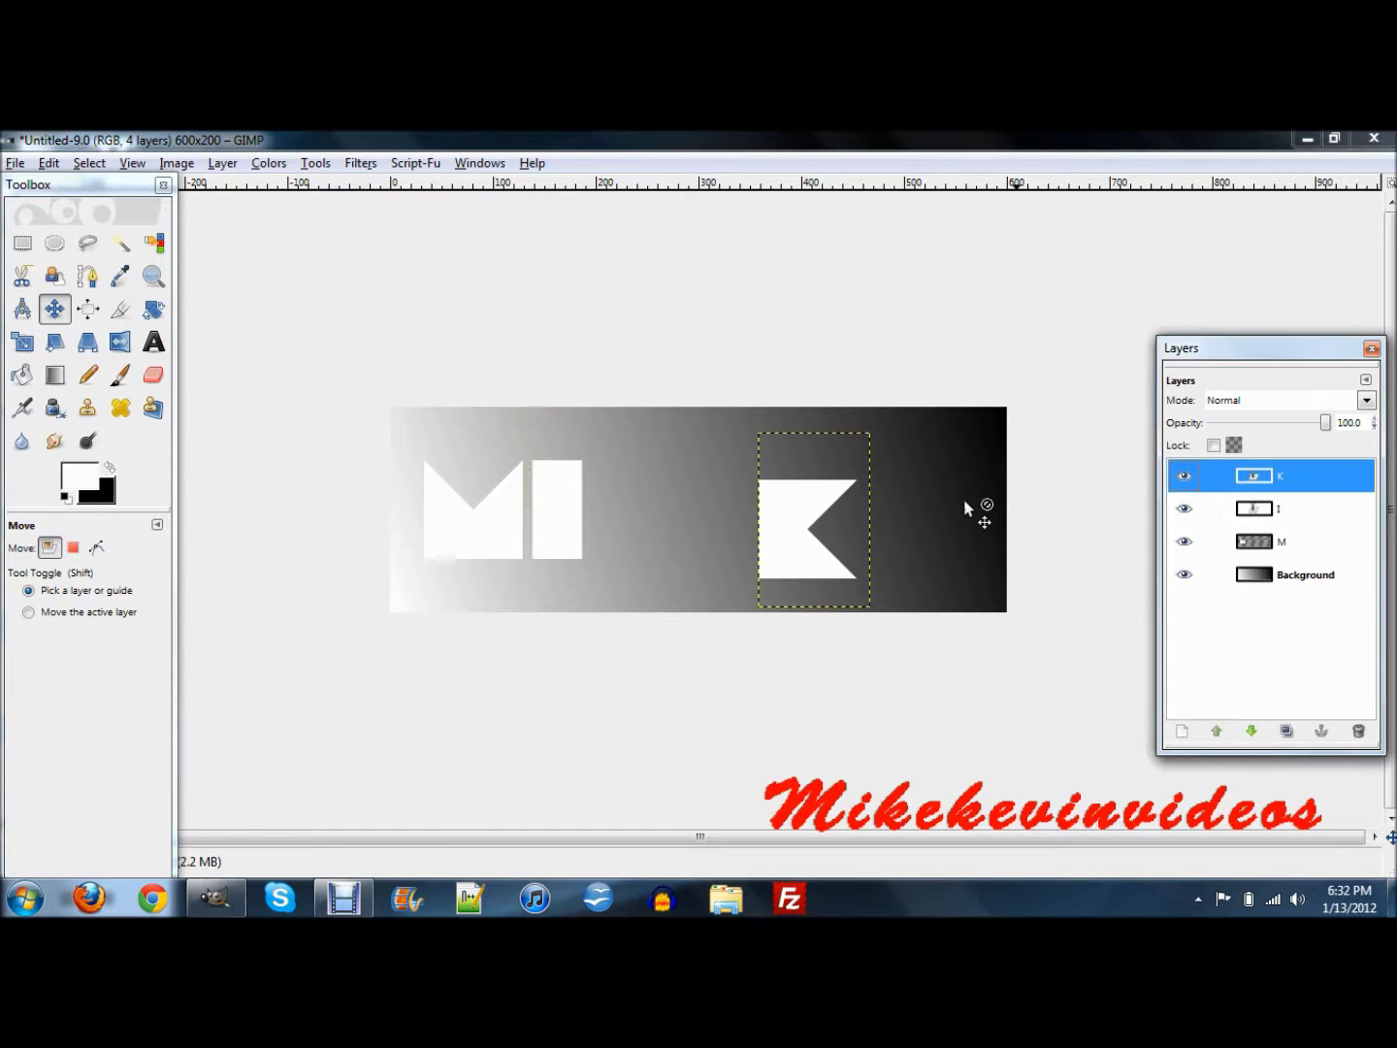
click(834, 519)
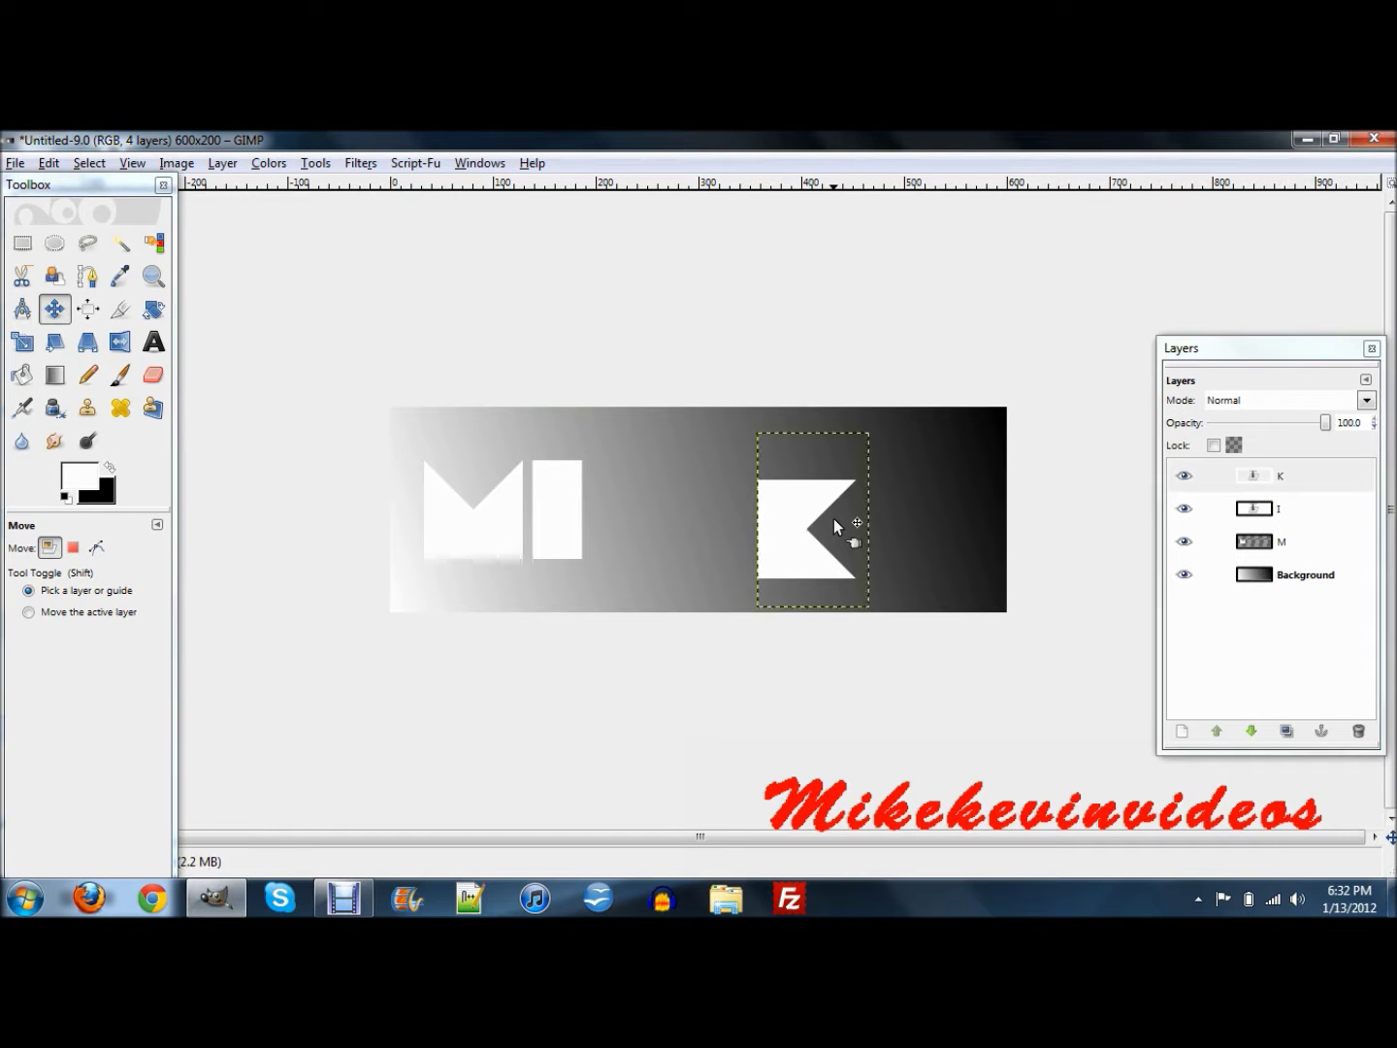
key(Left)
key(Left)
key(Left)
key(Left)
key(Left)
key(Left)
key(Left)
key(Left)
key(Left)
key(Left)
key(Left)
key(Left)
key(Left)
key(Left)
key(Left)
key(Left)
key(Left)
key(Left)
key(Left)
key(Left)
key(Left)
key(Left)
key(Left)
key(Left)
key(Left)
key(Left)
key(Left)
key(Left)
key(Left)
key(Left)
key(Left)
key(Left)
key(Left)
key(Left)
key(Left)
key(Left)
key(Left)
key(Left)
key(Left)
key(Left)
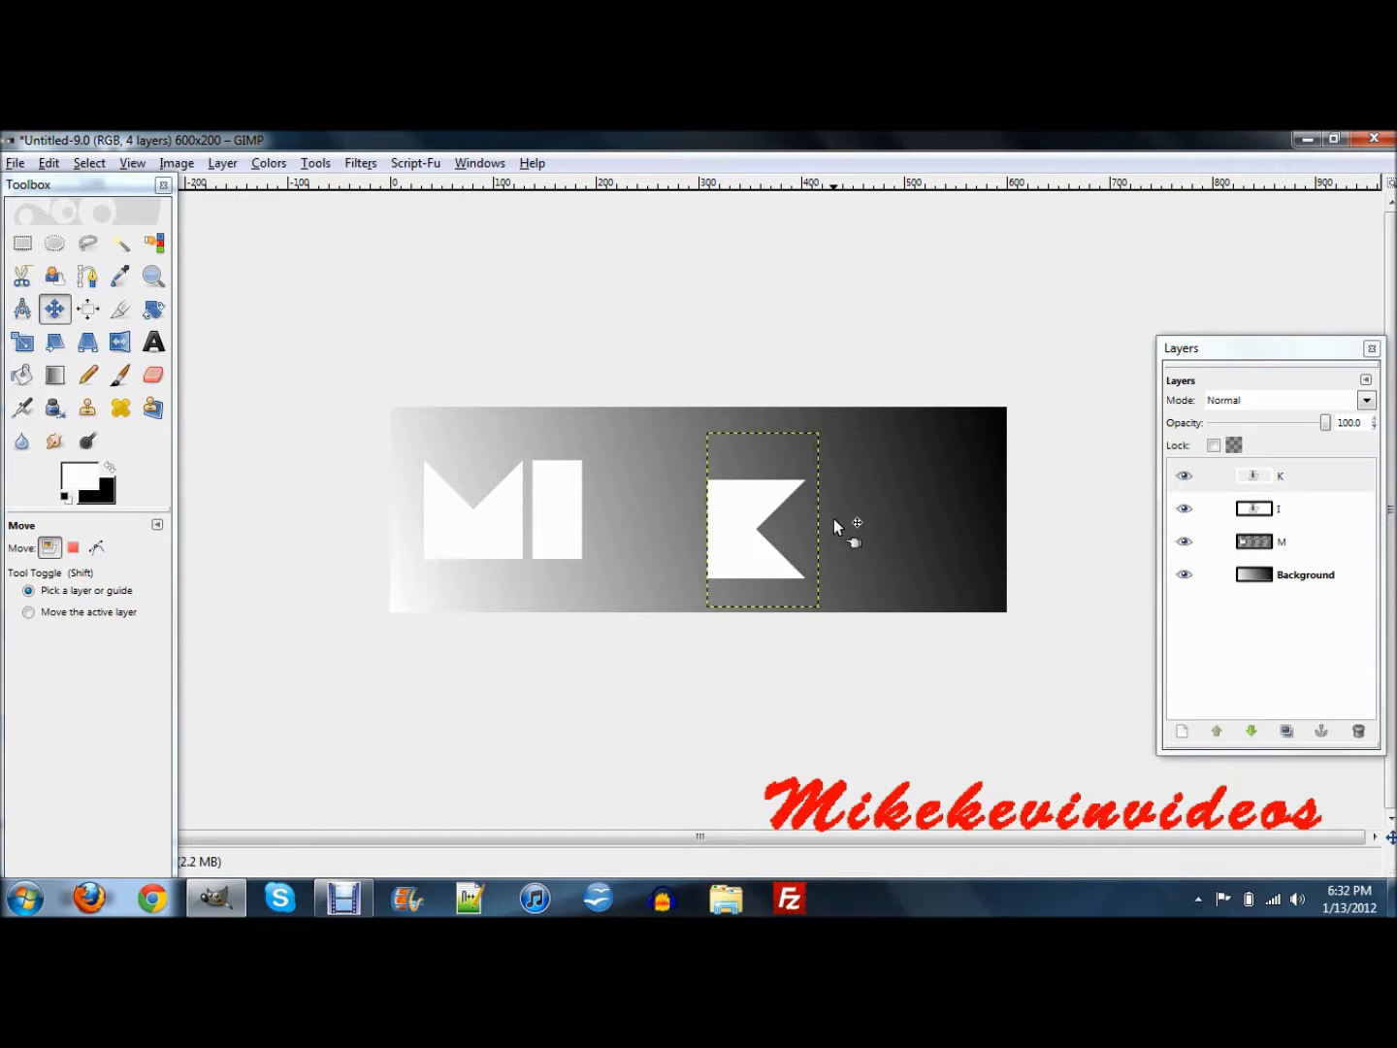
key(Left)
key(Left)
key(Left)
key(Left)
key(Left)
key(Left)
key(Left)
key(Left)
key(Left)
key(Left)
key(Left)
key(Left)
key(Left)
key(Left)
key(Left)
key(Left)
key(Left)
key(Left)
key(Left)
key(Left)
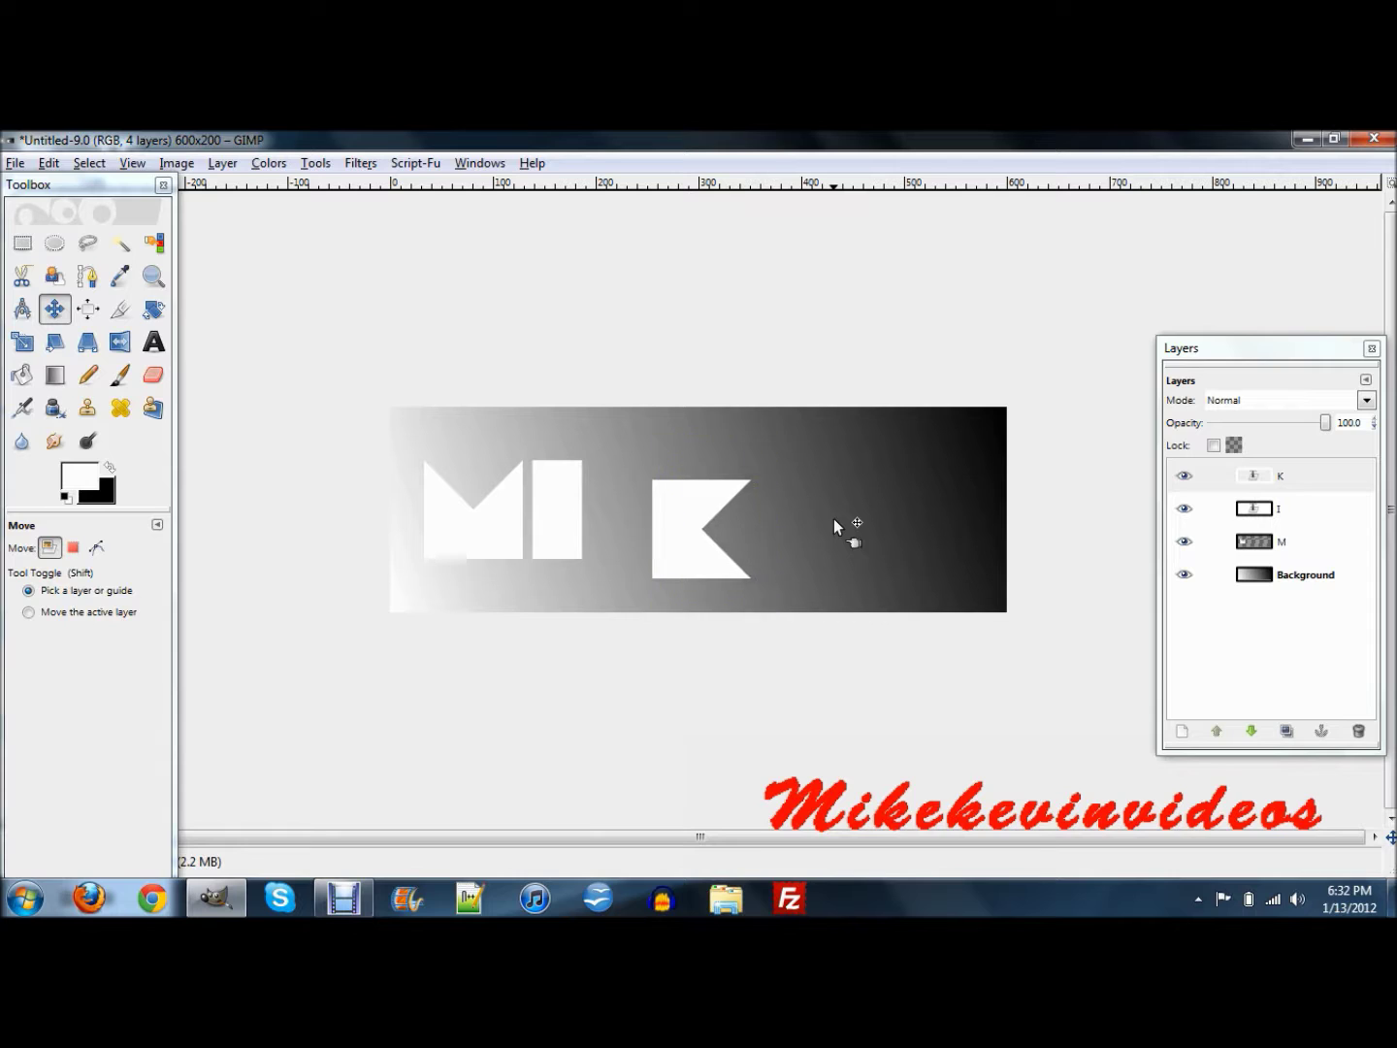
key(Left)
key(Left)
key(Left)
key(Left)
key(Left)
key(Left)
key(Left)
key(Left)
key(Left)
key(Left)
key(Left)
key(Left)
key(Left)
key(Left)
key(Left)
key(Left)
key(Left)
key(Left)
key(Left)
key(Left)
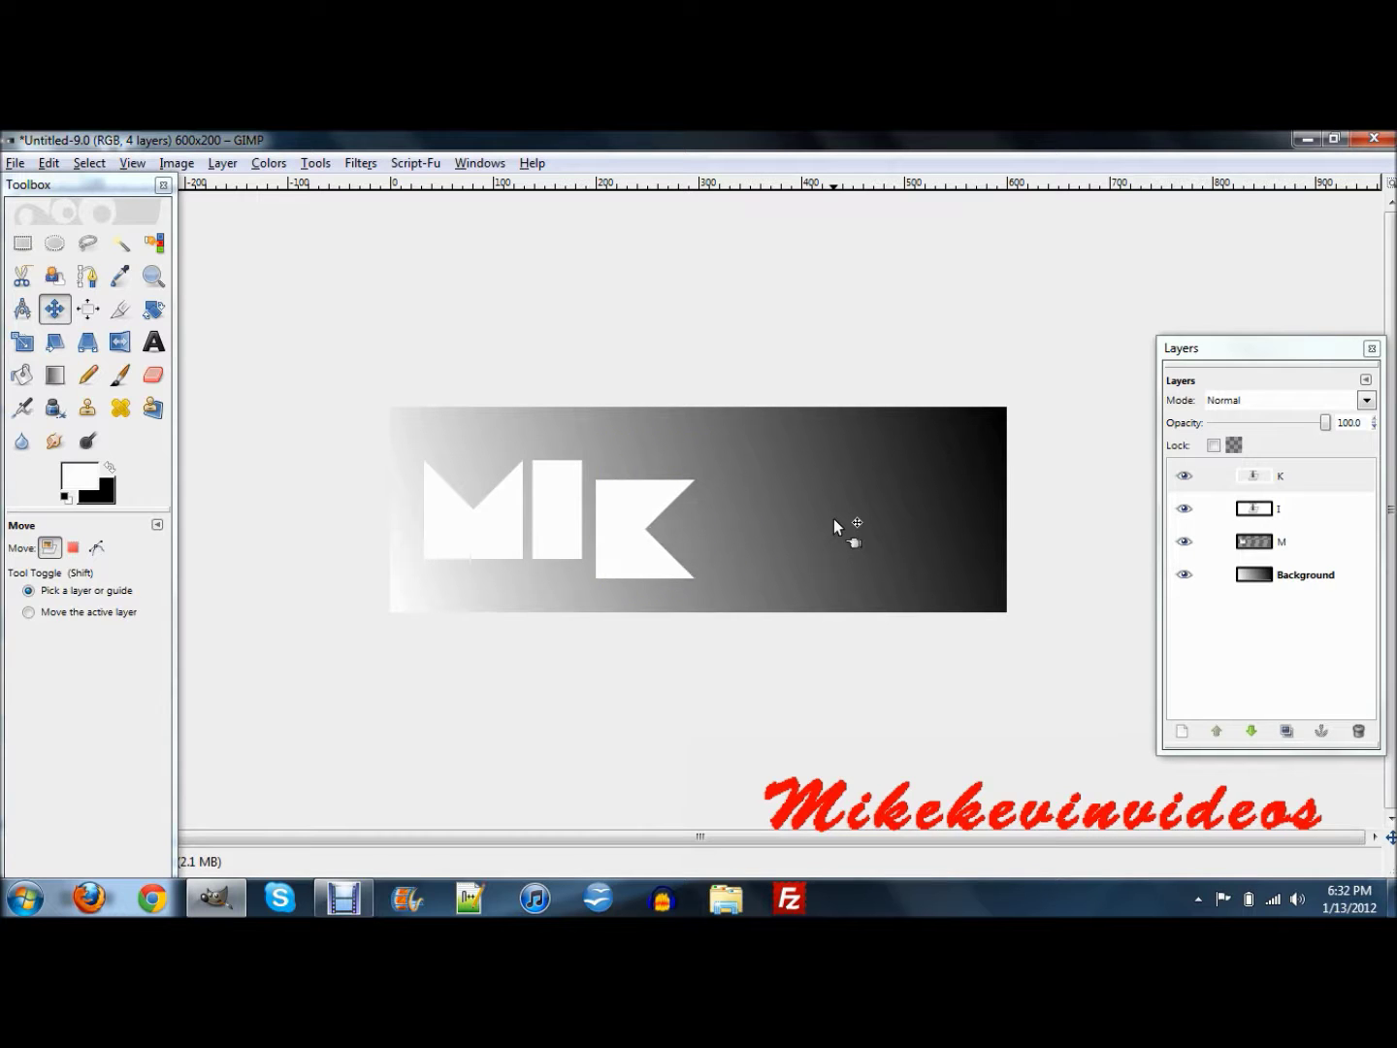
key(Up)
key(Up)
key(Up)
key(Up)
key(Up)
key(Up)
key(Up)
key(Up)
key(Up)
key(Up)
key(Up)
key(Up)
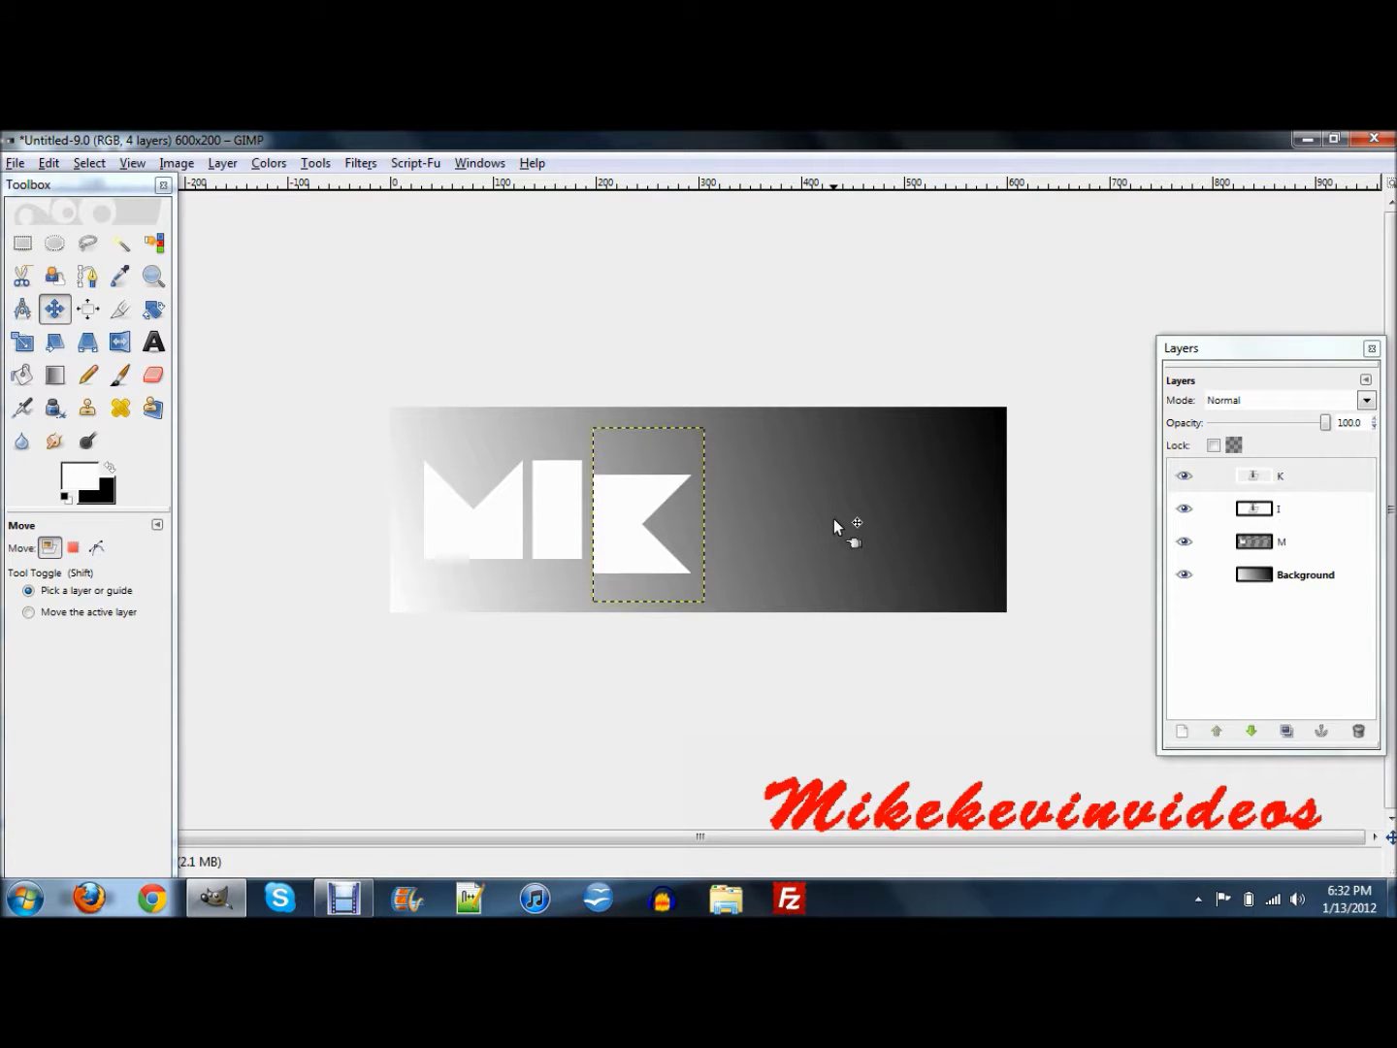
key(Up)
key(Up)
key(Up)
key(Up)
key(Up)
key(Up)
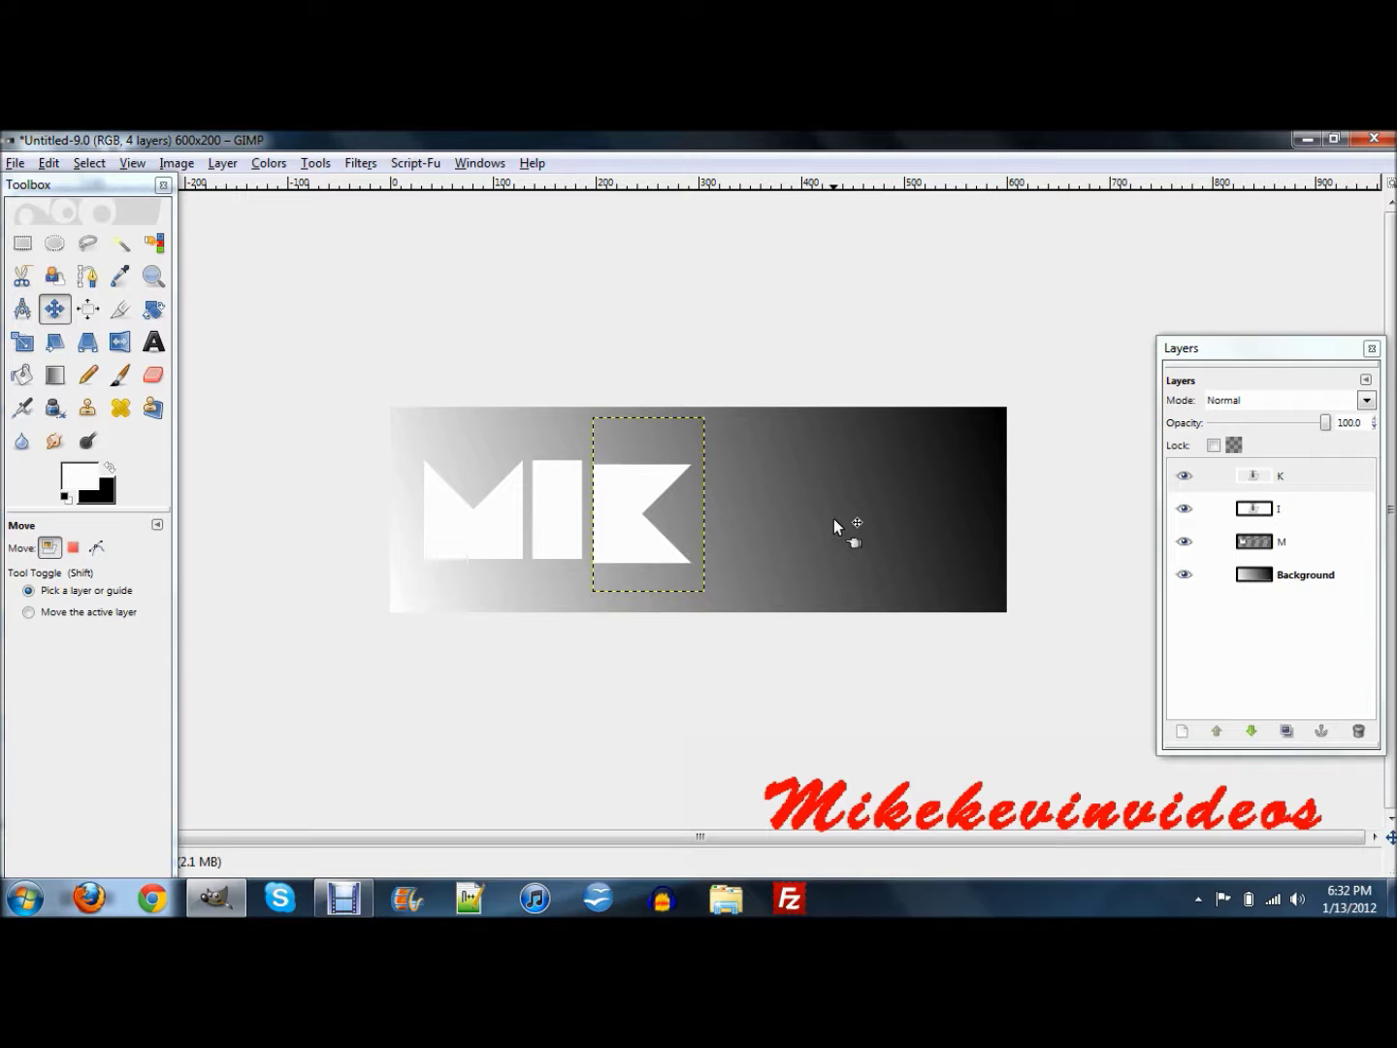
key(Left)
key(Left)
key(Left)
key(Left)
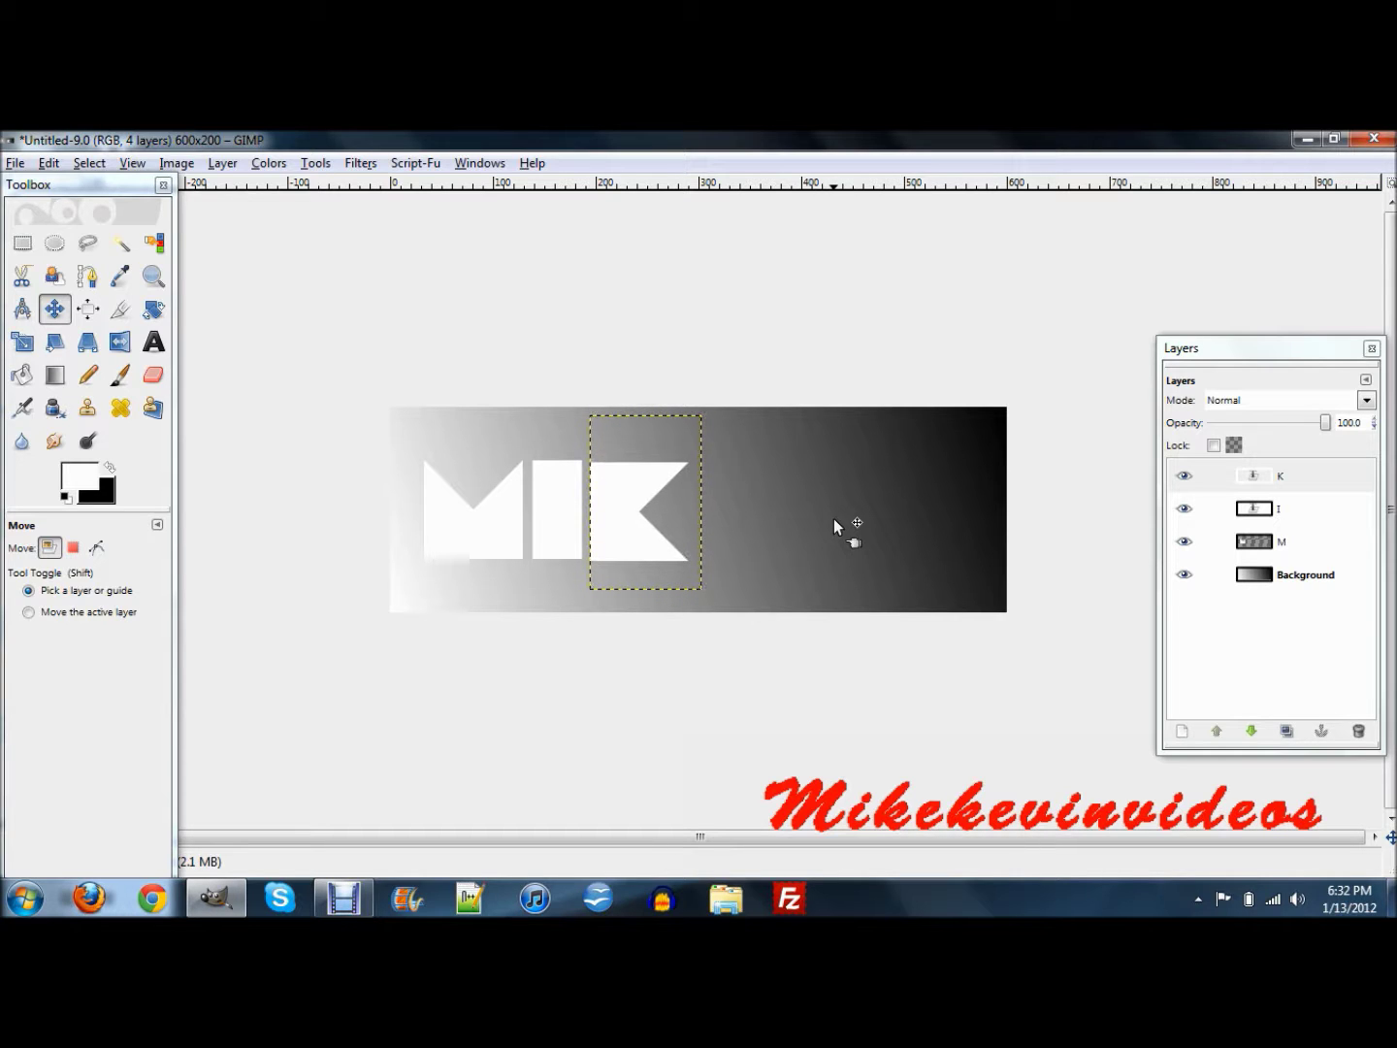
key(Up)
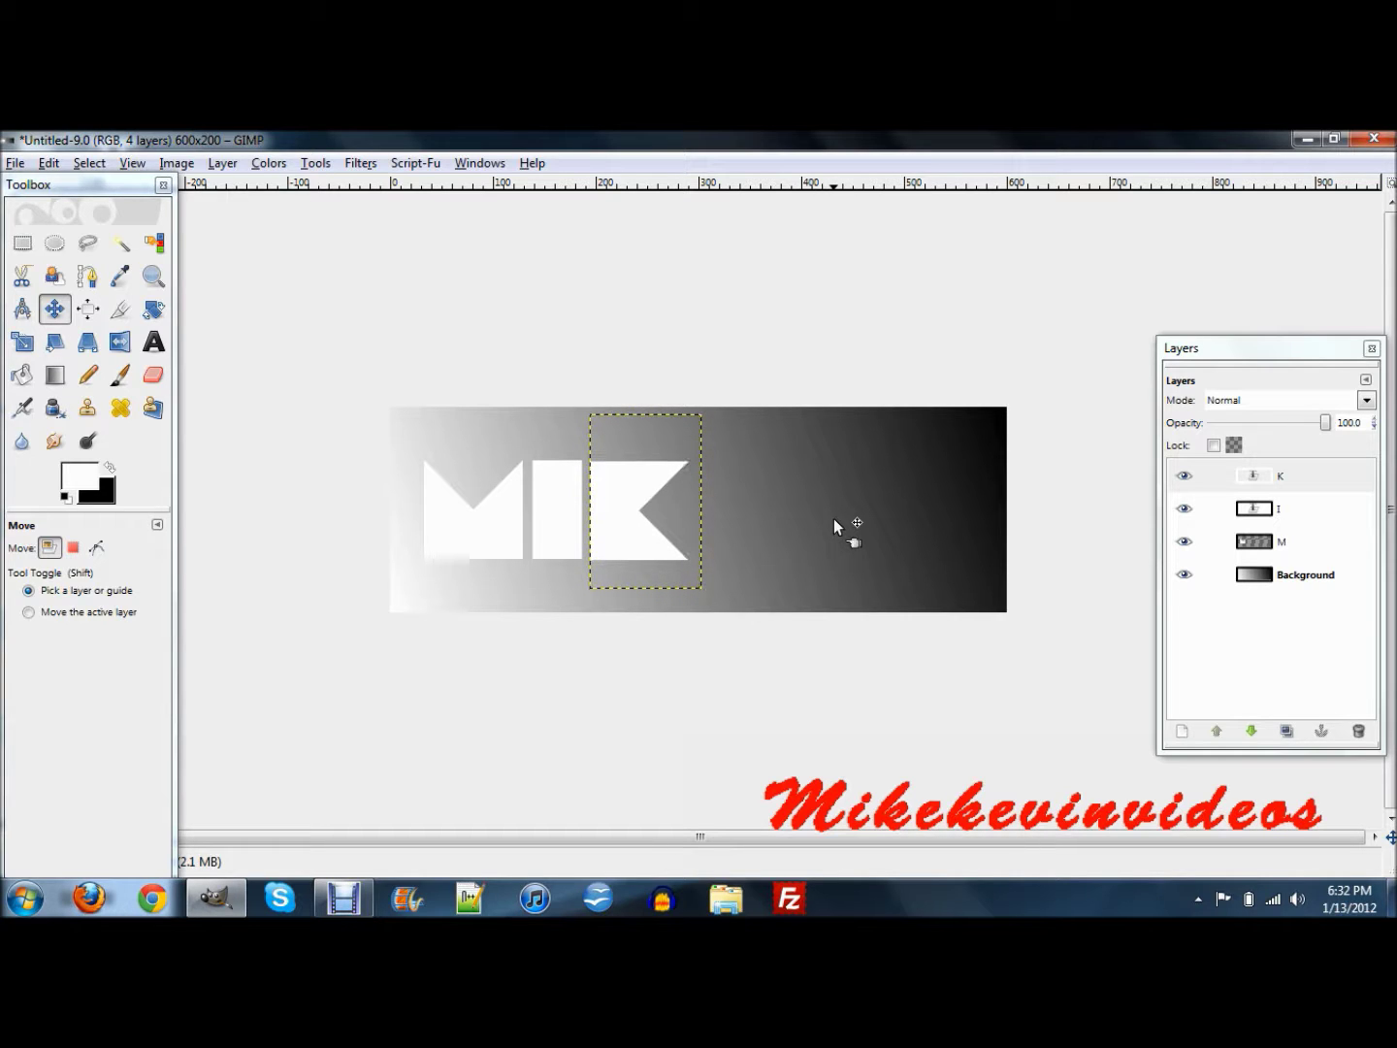
click(153, 342)
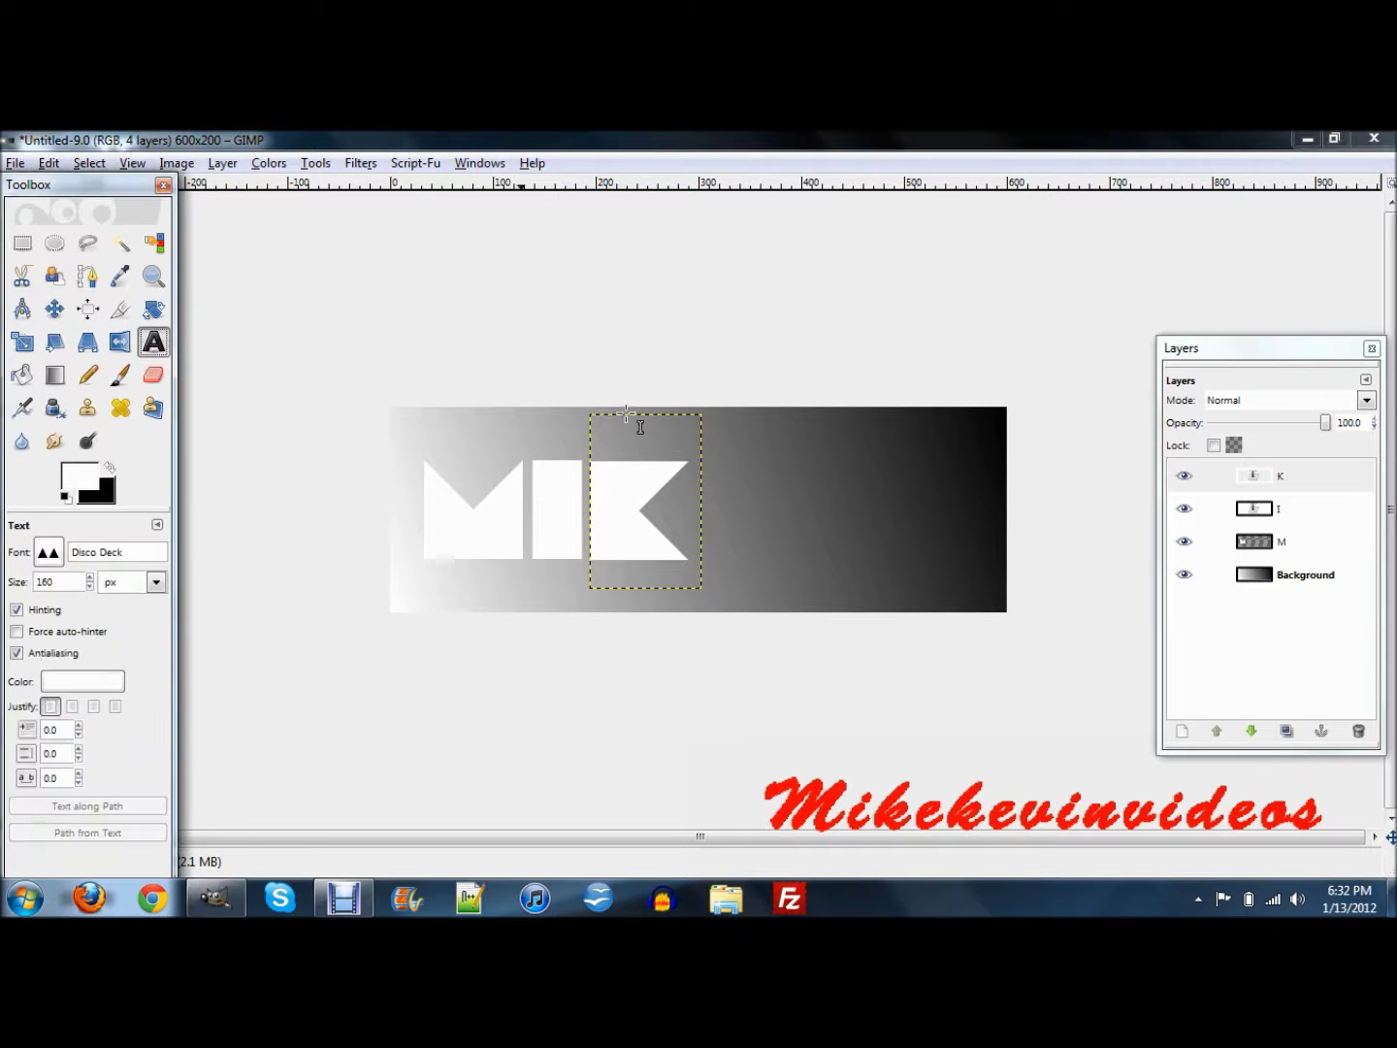
Add an 'E' text layer and position it beside the K.
click(738, 471)
text(E)
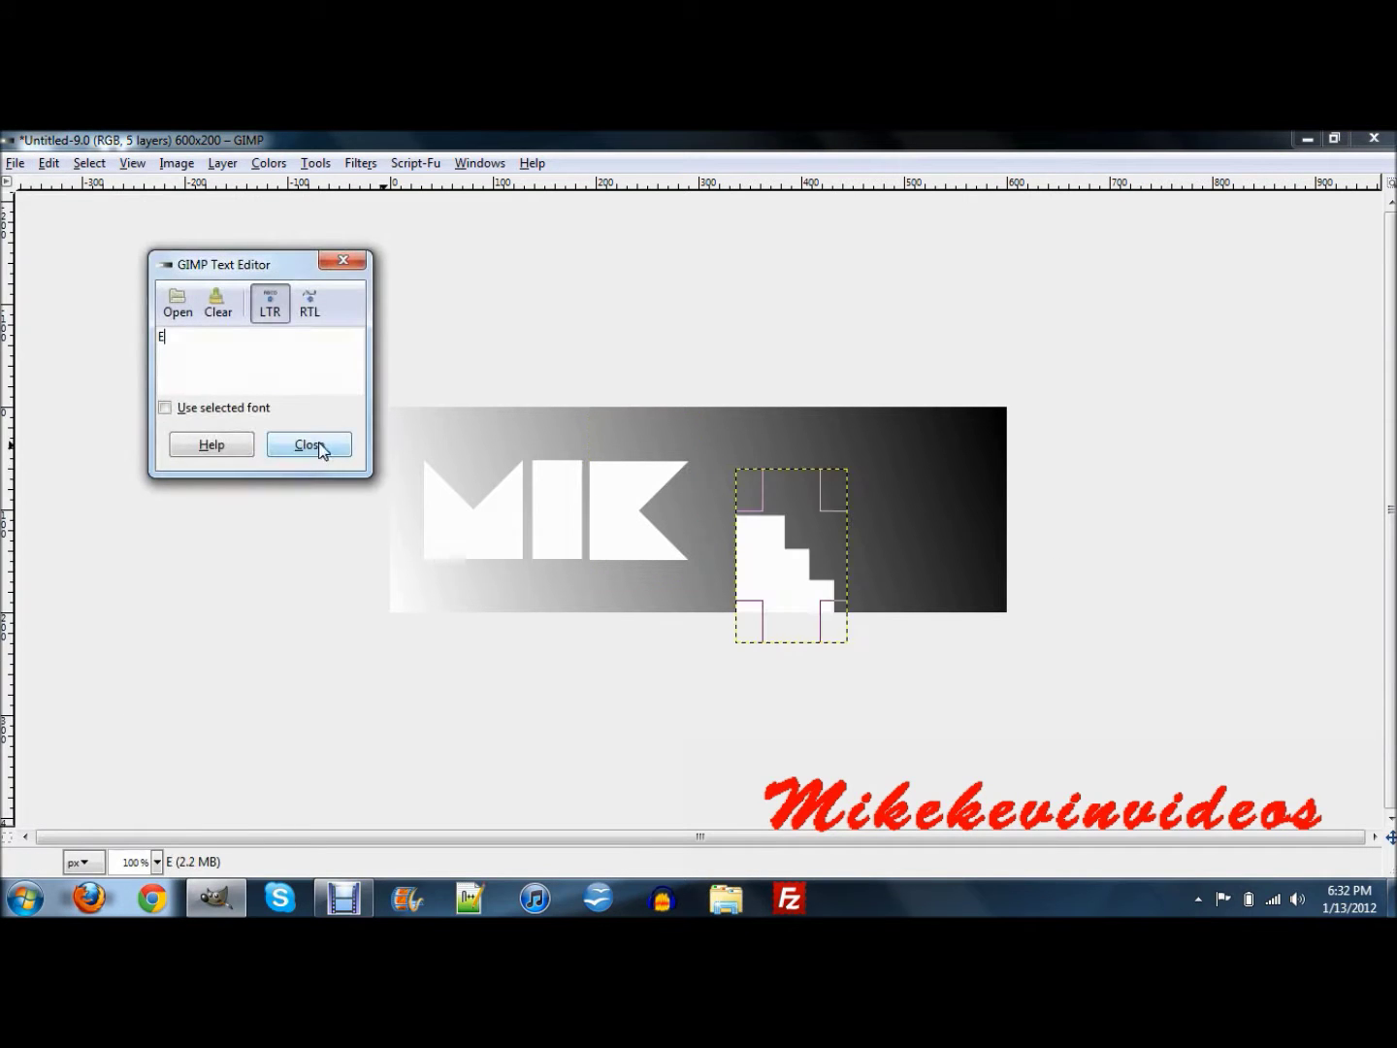
click(309, 446)
key(Tab)
click(757, 550)
drag(757, 550, 755, 510)
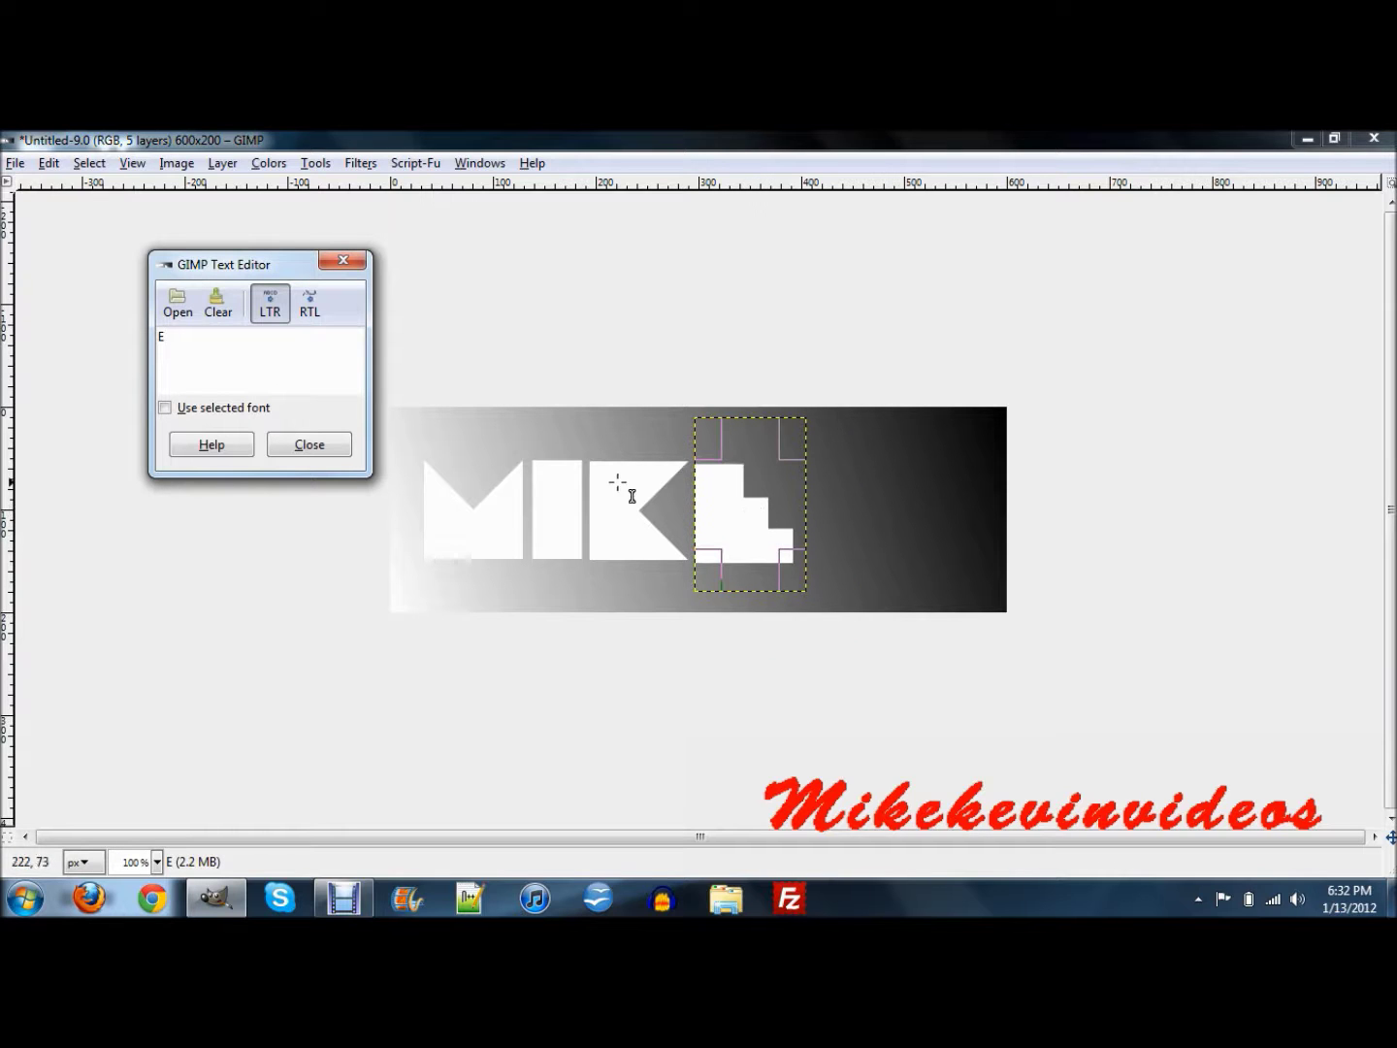
click(310, 445)
key(Tab)
key(m)
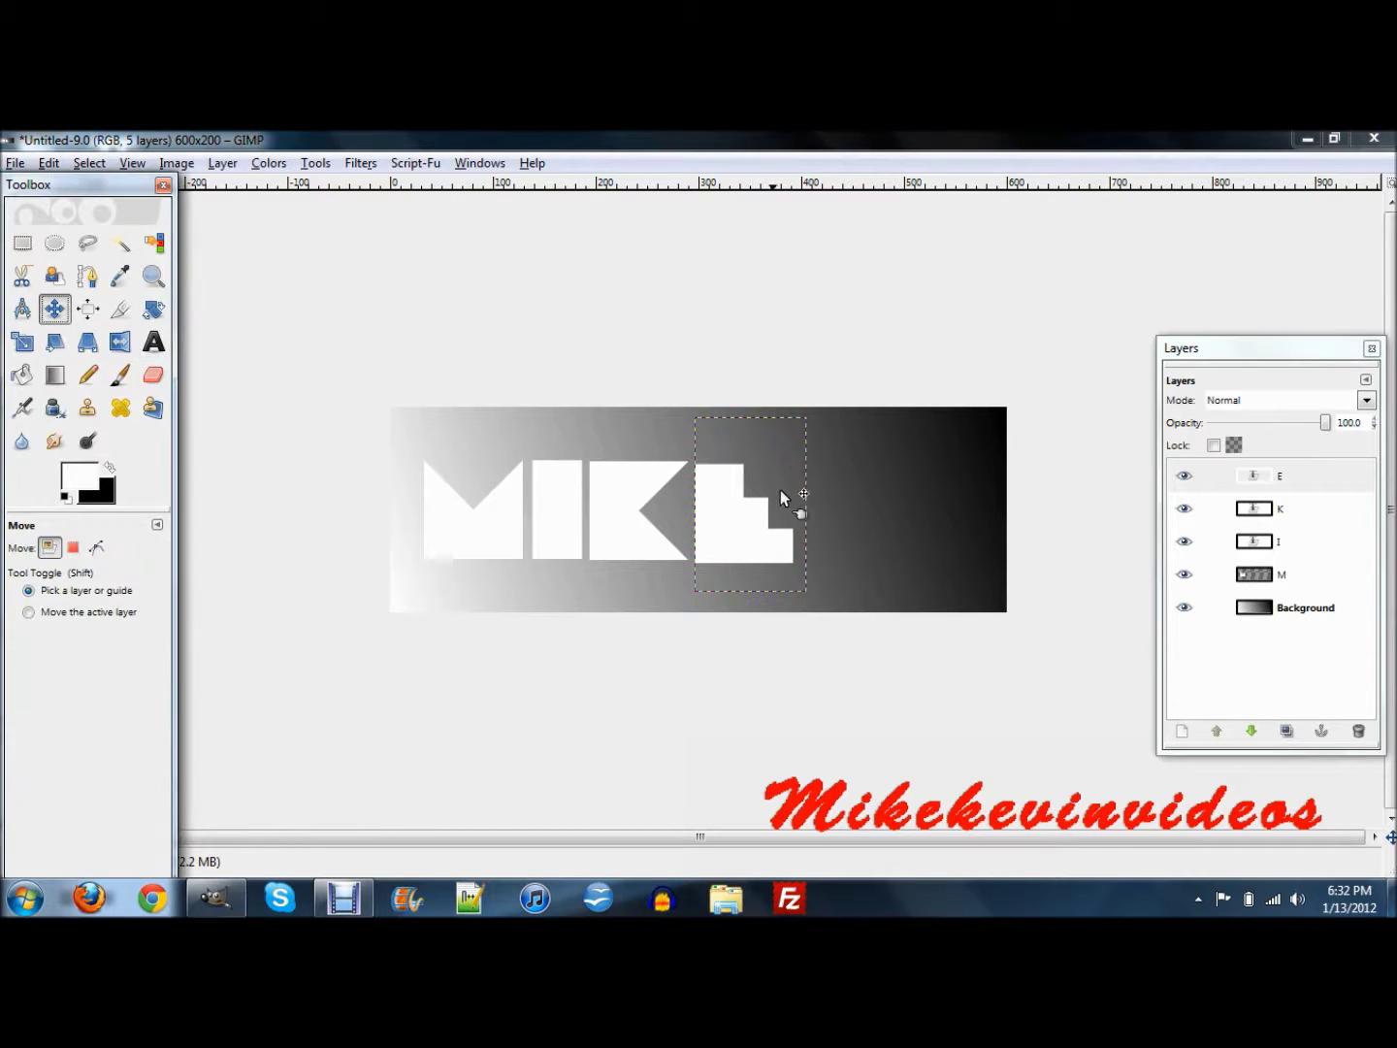
click(763, 485)
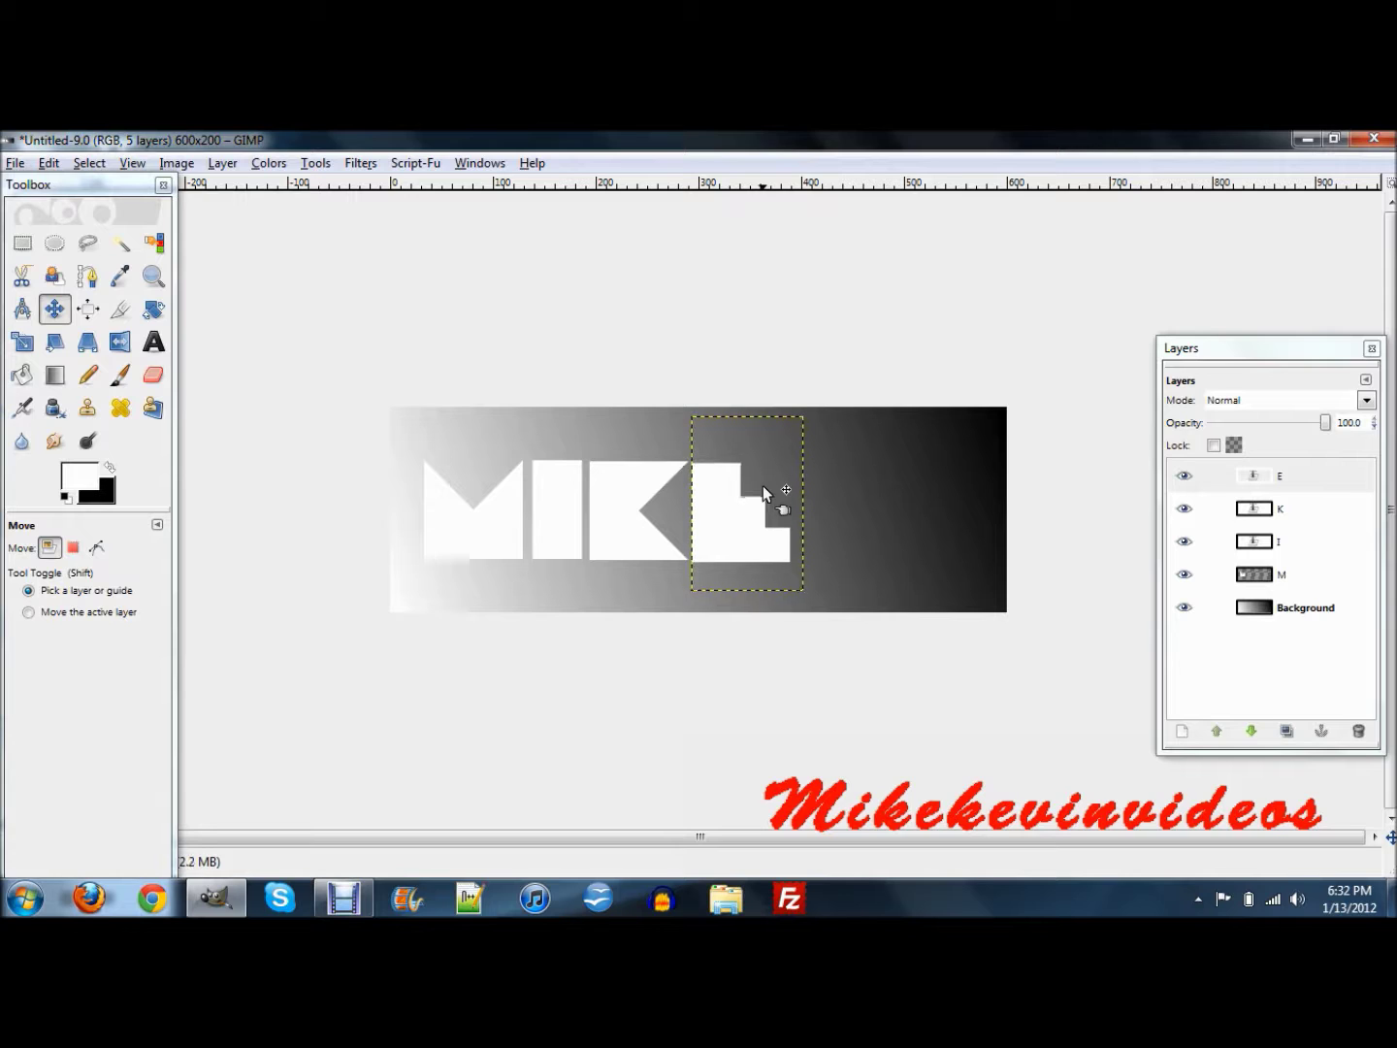
key(Right)
key(Right)
key(Right)
key(Right)
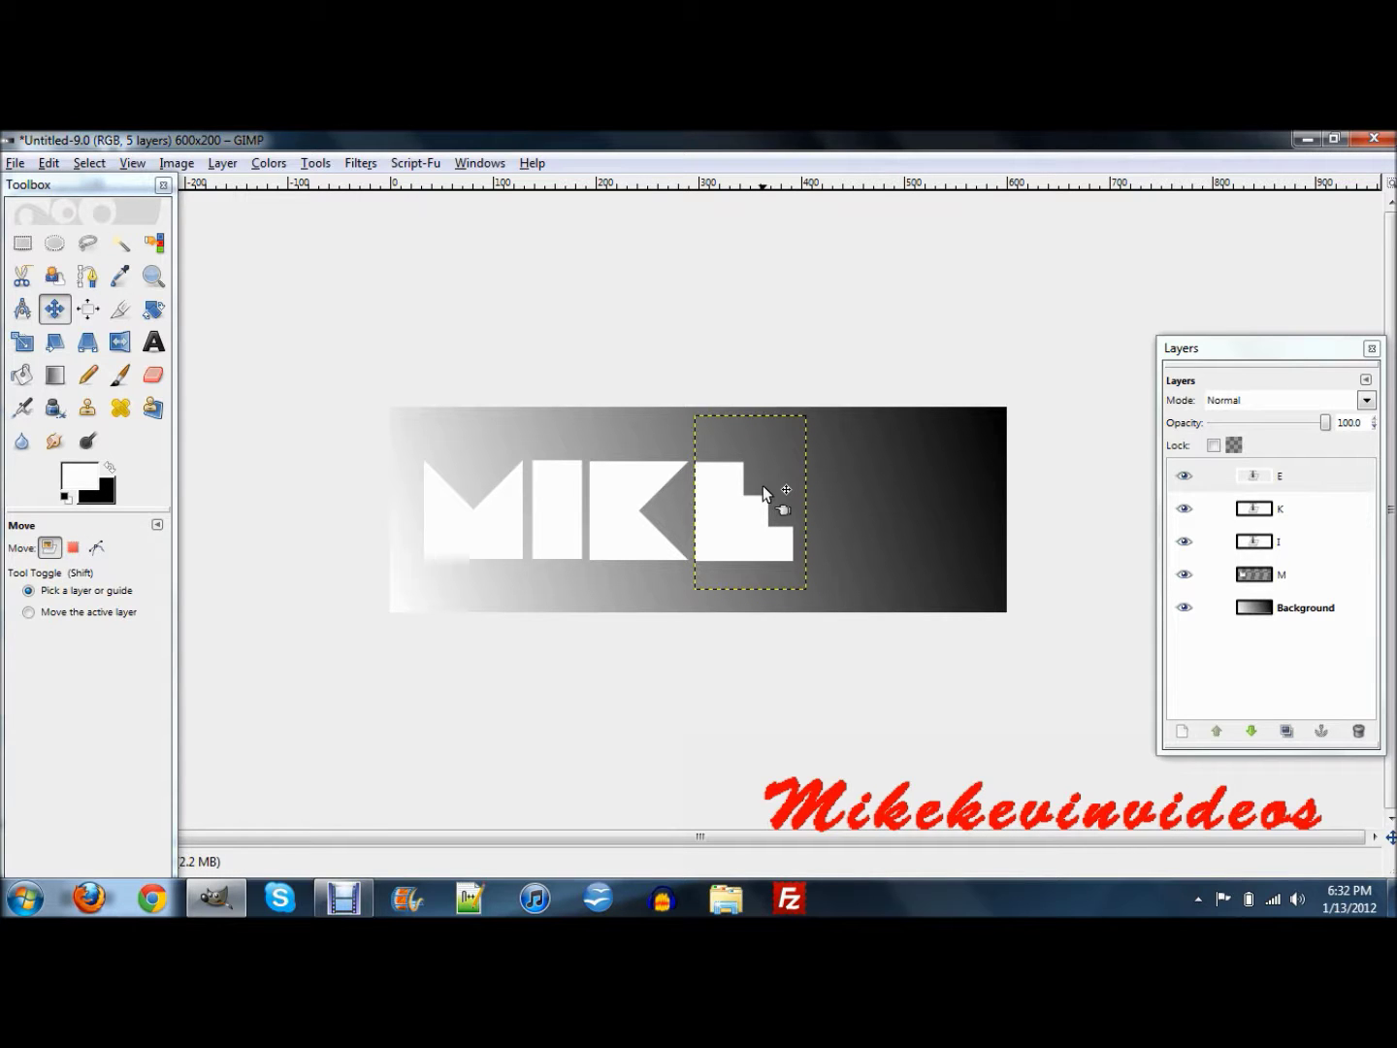
Add an 'l' text layer to the right of the E.
click(154, 341)
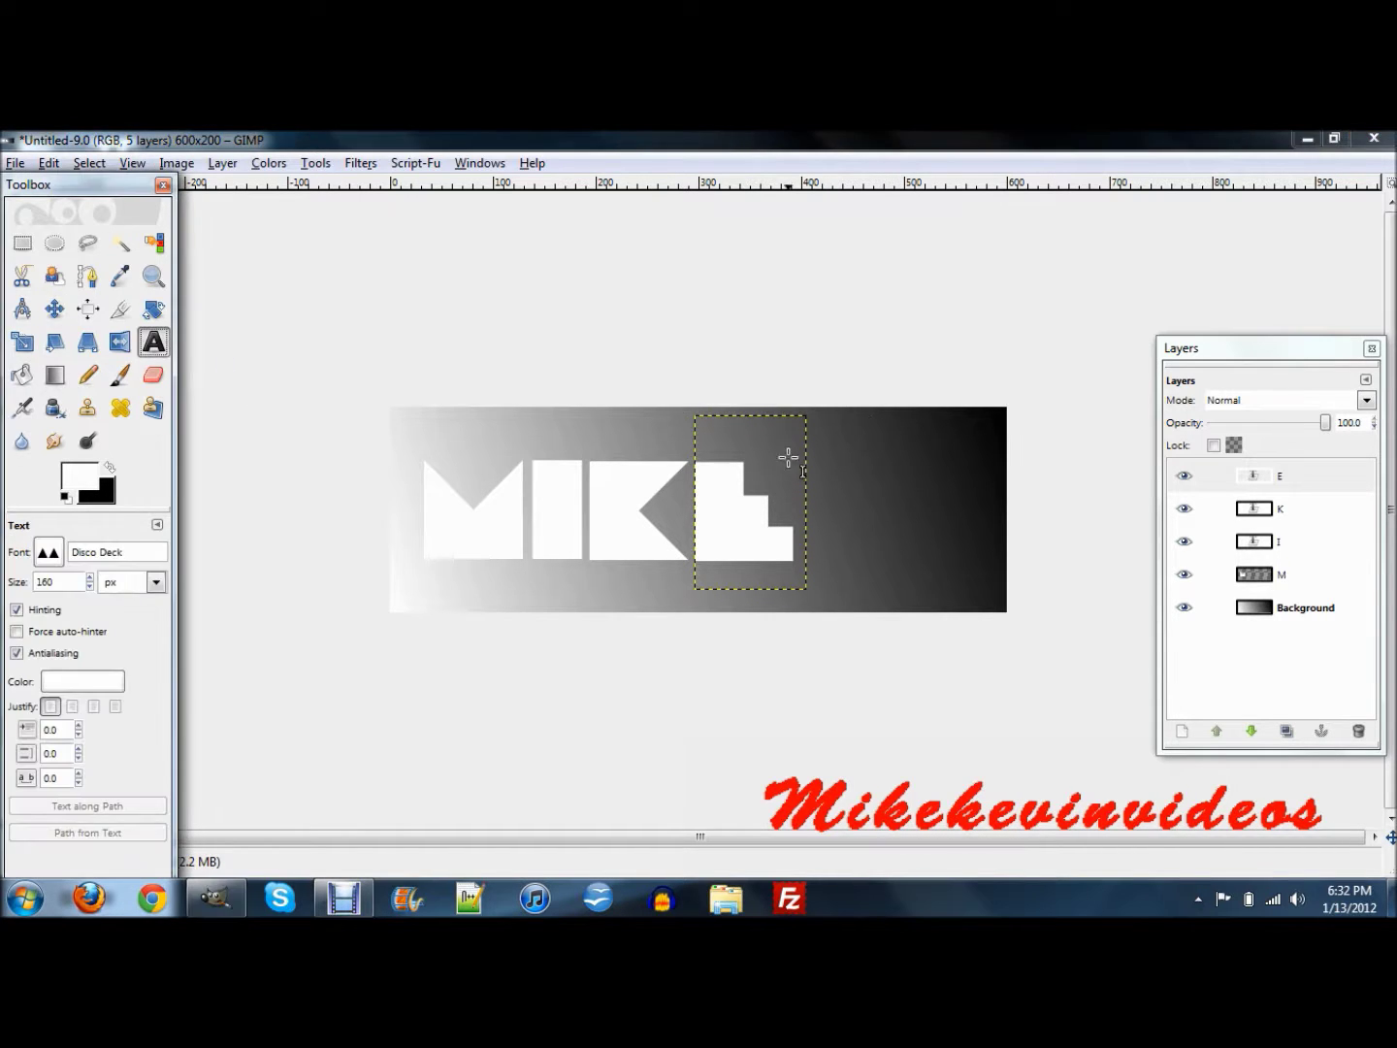
click(847, 433)
text(l)
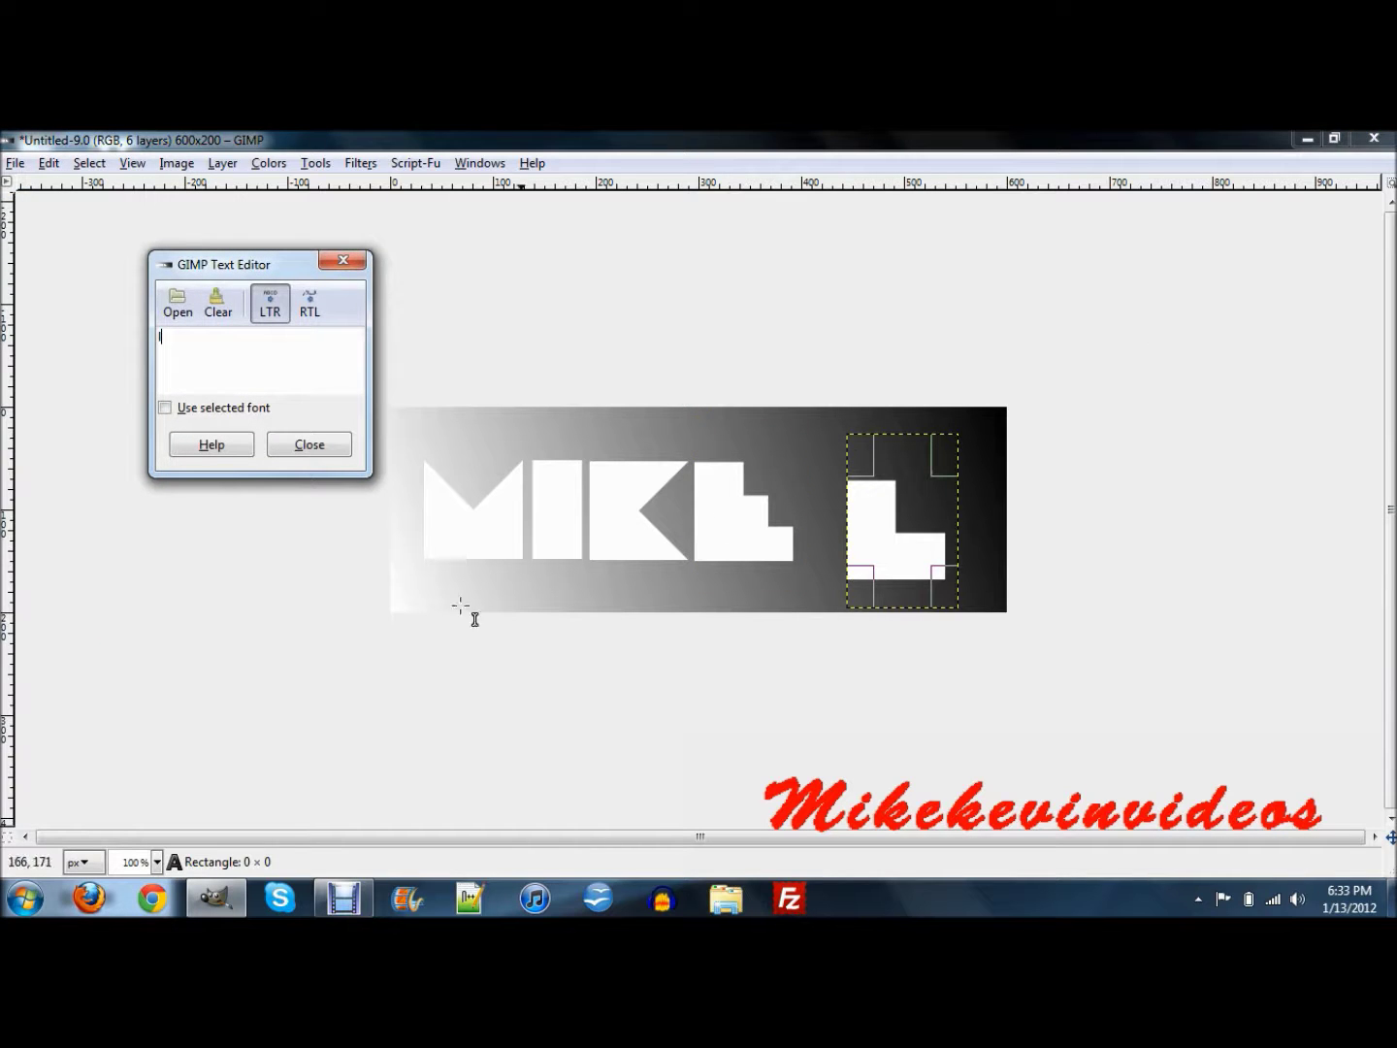
click(313, 447)
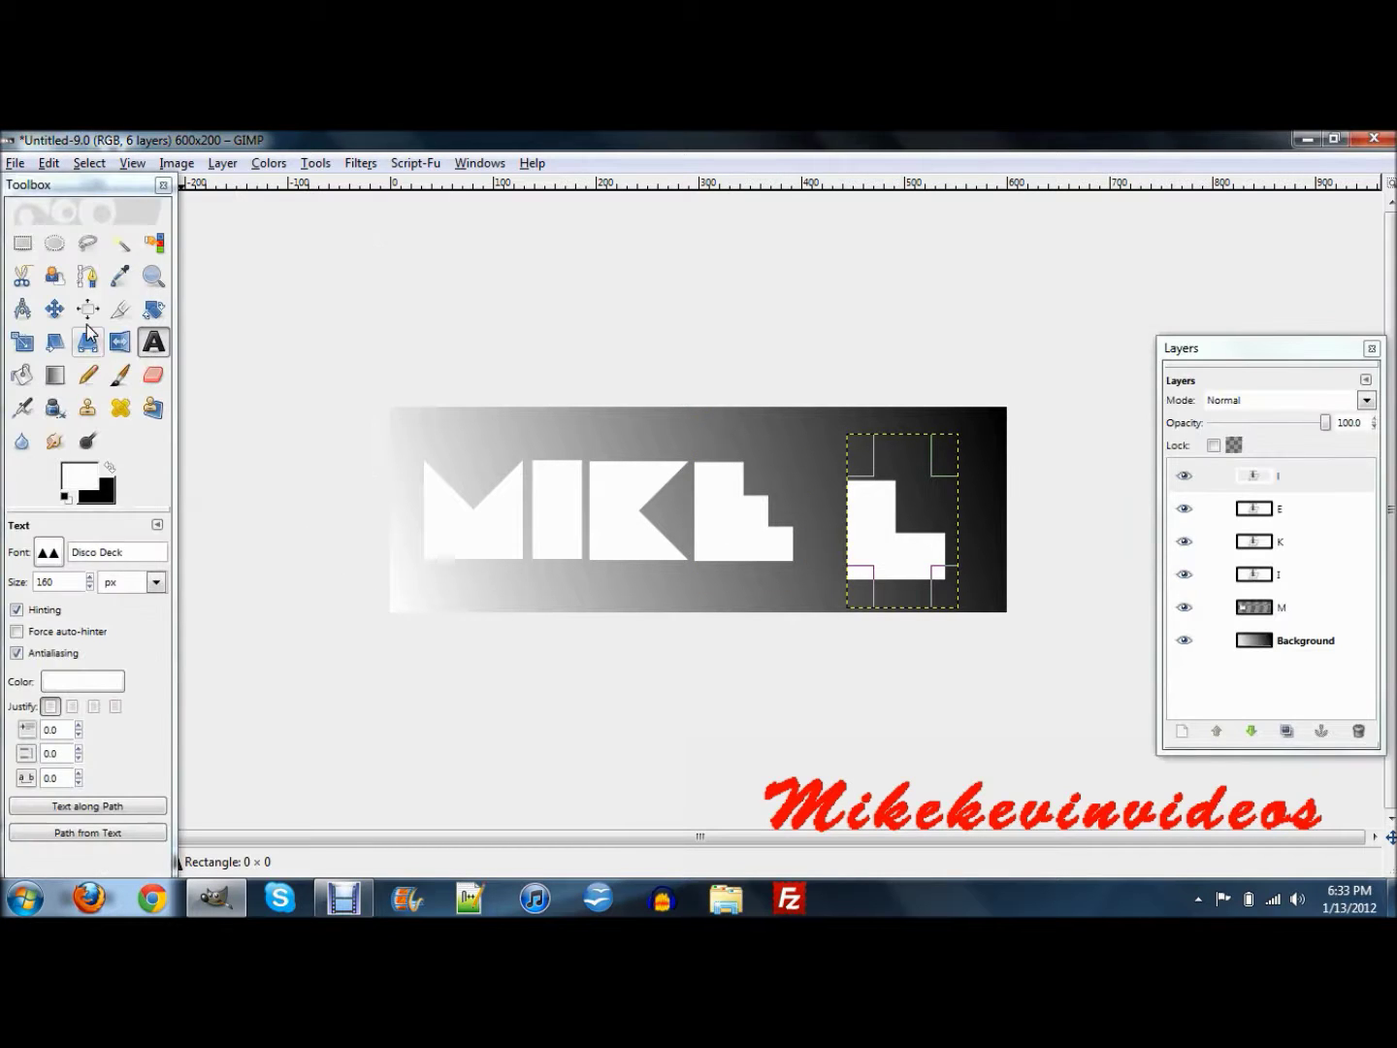
Nudge the L several pixels left and up to sit tight beside the E.
click(55, 309)
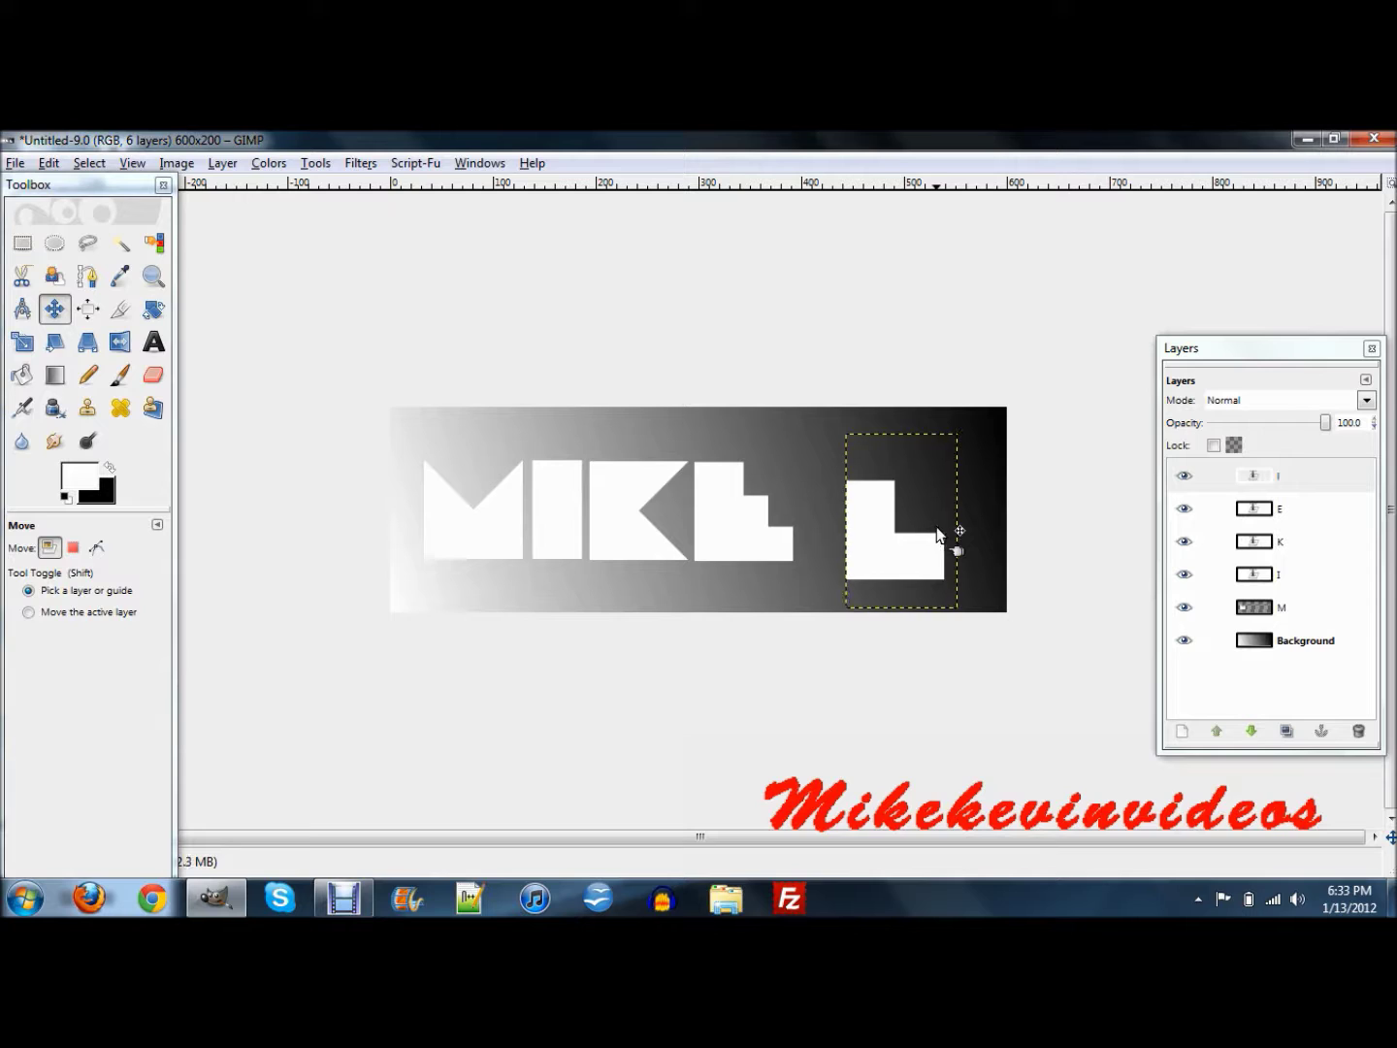
key(Left)
key(Left)
key(Left)
key(Left)
key(Left)
key(Left)
key(Left)
key(Left)
key(Left)
key(Left)
key(Left)
key(Left)
key(Left)
key(Left)
key(Left)
key(Left)
key(Left)
key(Left)
key(Left)
key(Left)
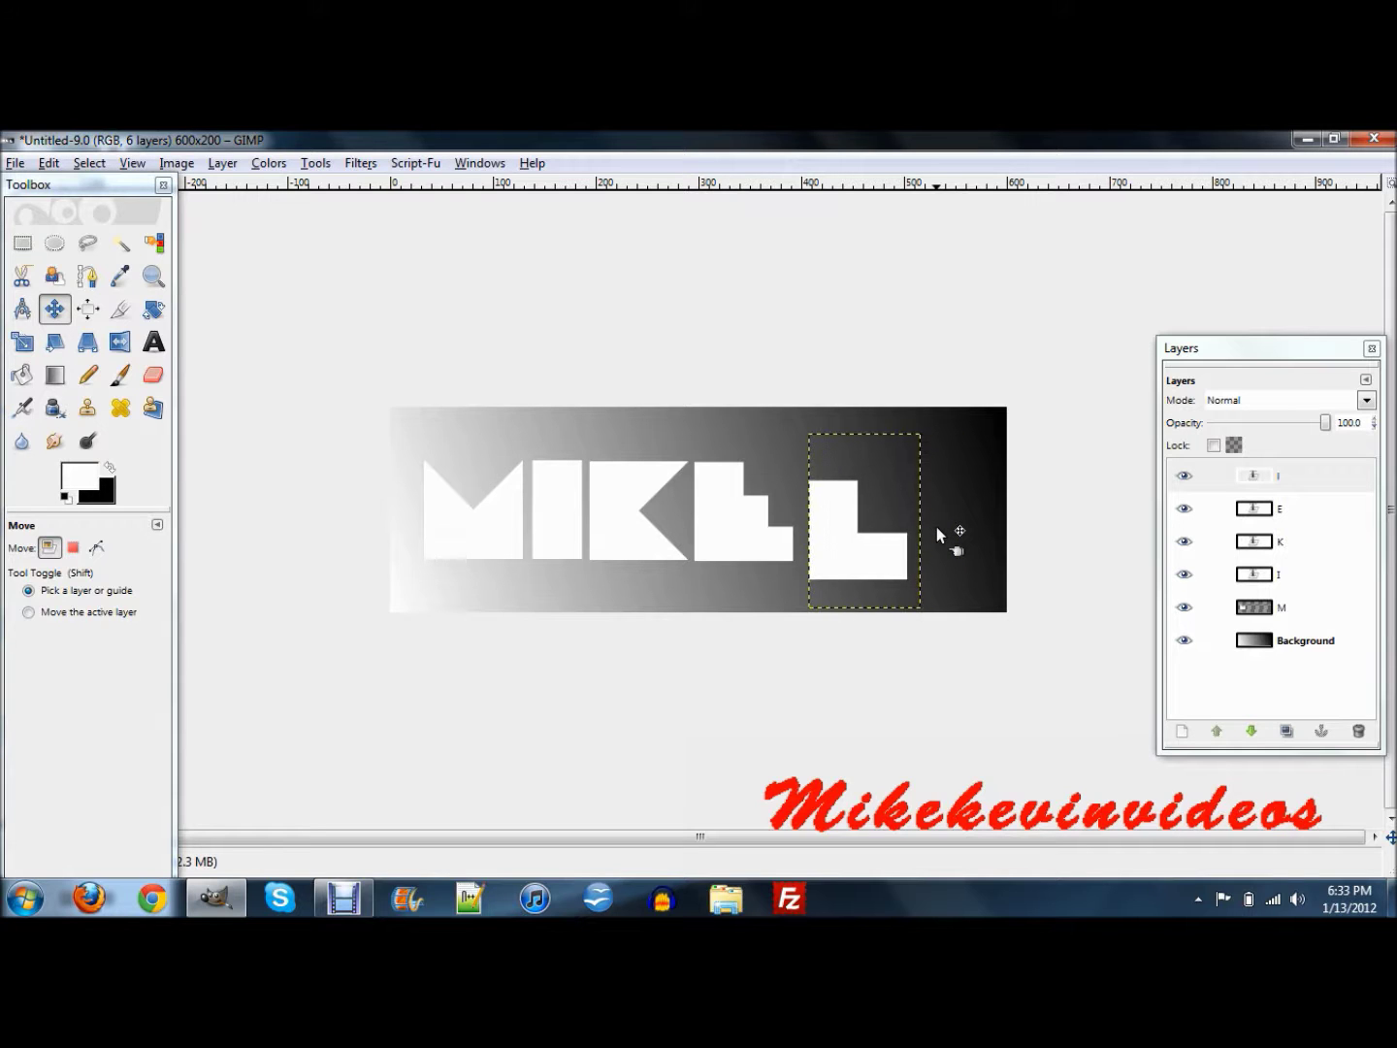
key(Left)
key(Left)
key(Up)
key(Up)
key(Up)
key(Up)
key(Up)
key(Up)
key(Up)
key(Up)
key(Up)
key(Up)
key(Up)
key(Up)
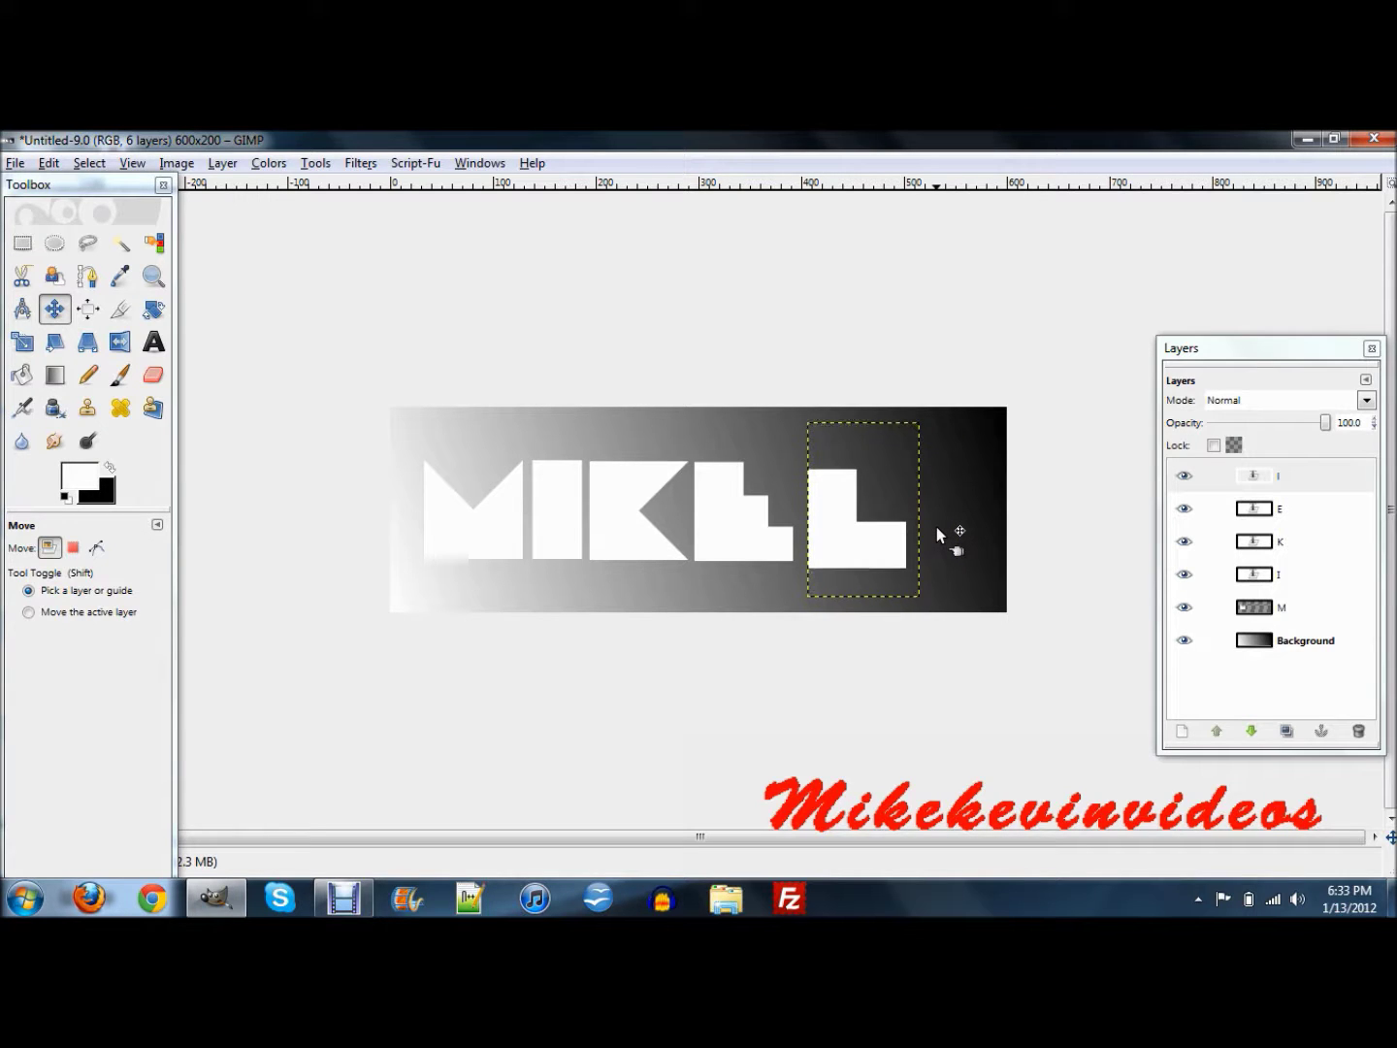
key(Up)
key(Up)
key(Up)
key(Up)
key(Left)
key(Left)
key(Left)
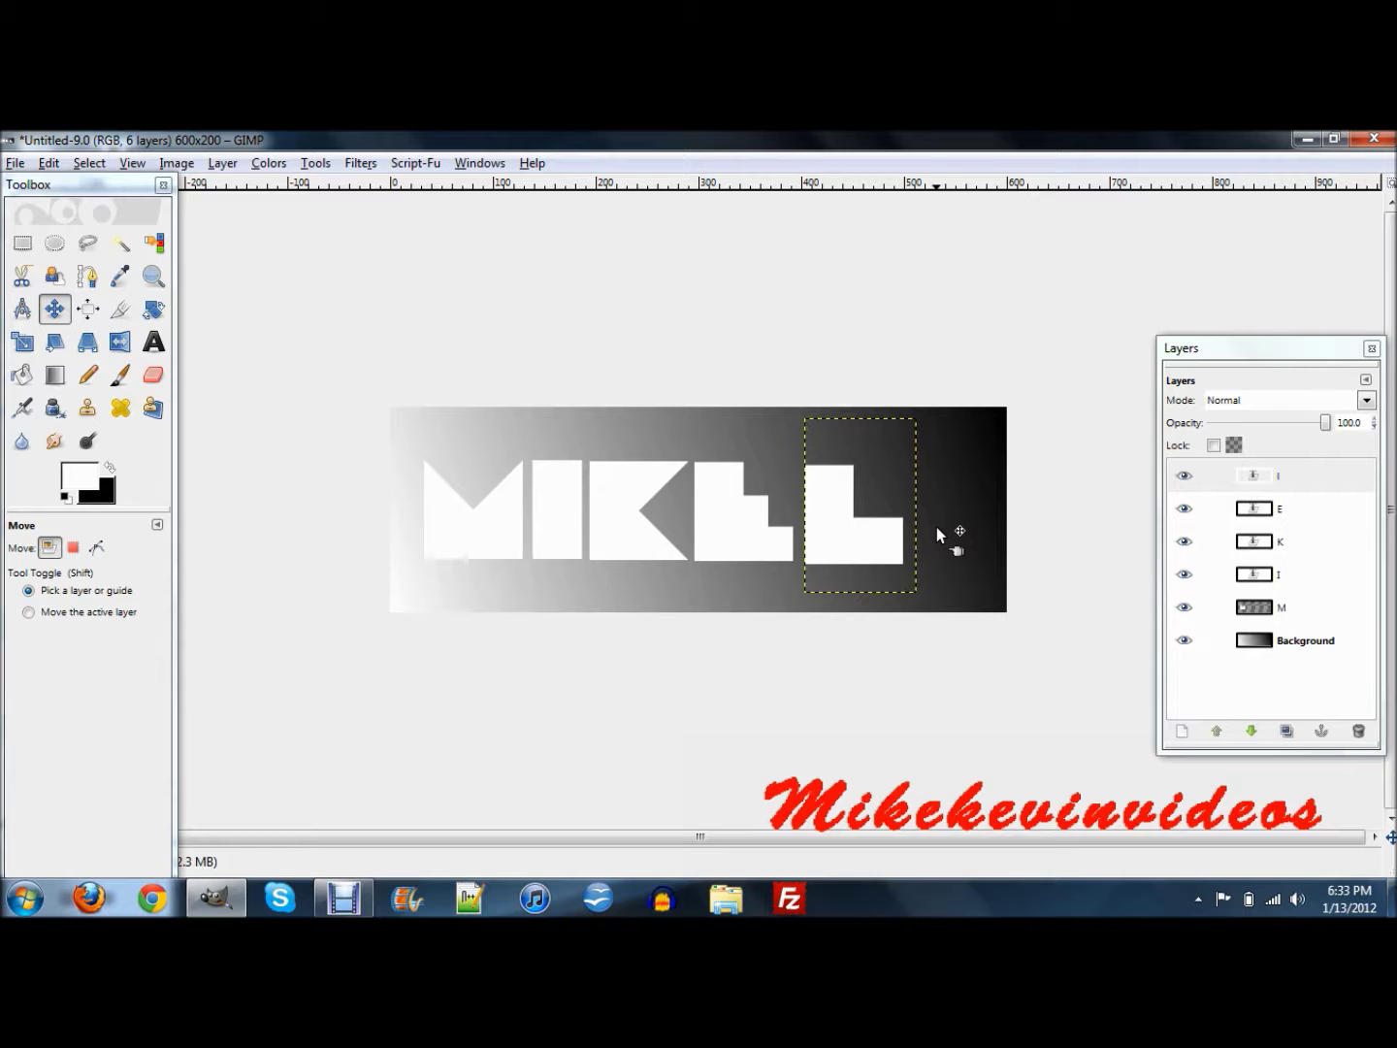
key(Left)
key(Left)
key(Left)
key(Up)
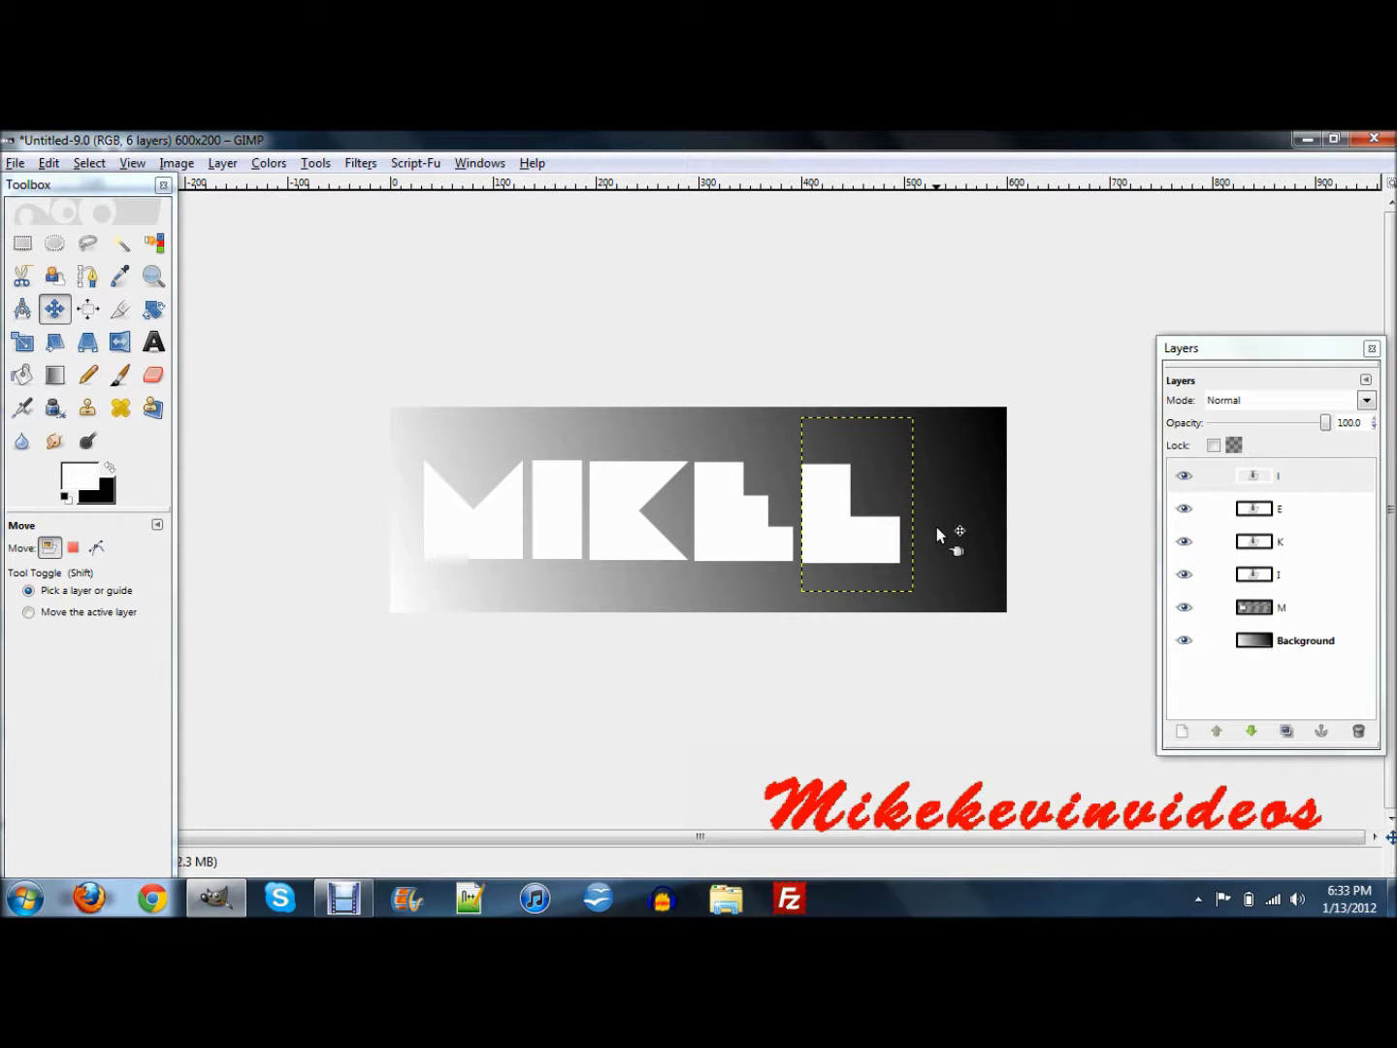
key(Up)
key(Left)
key(Left)
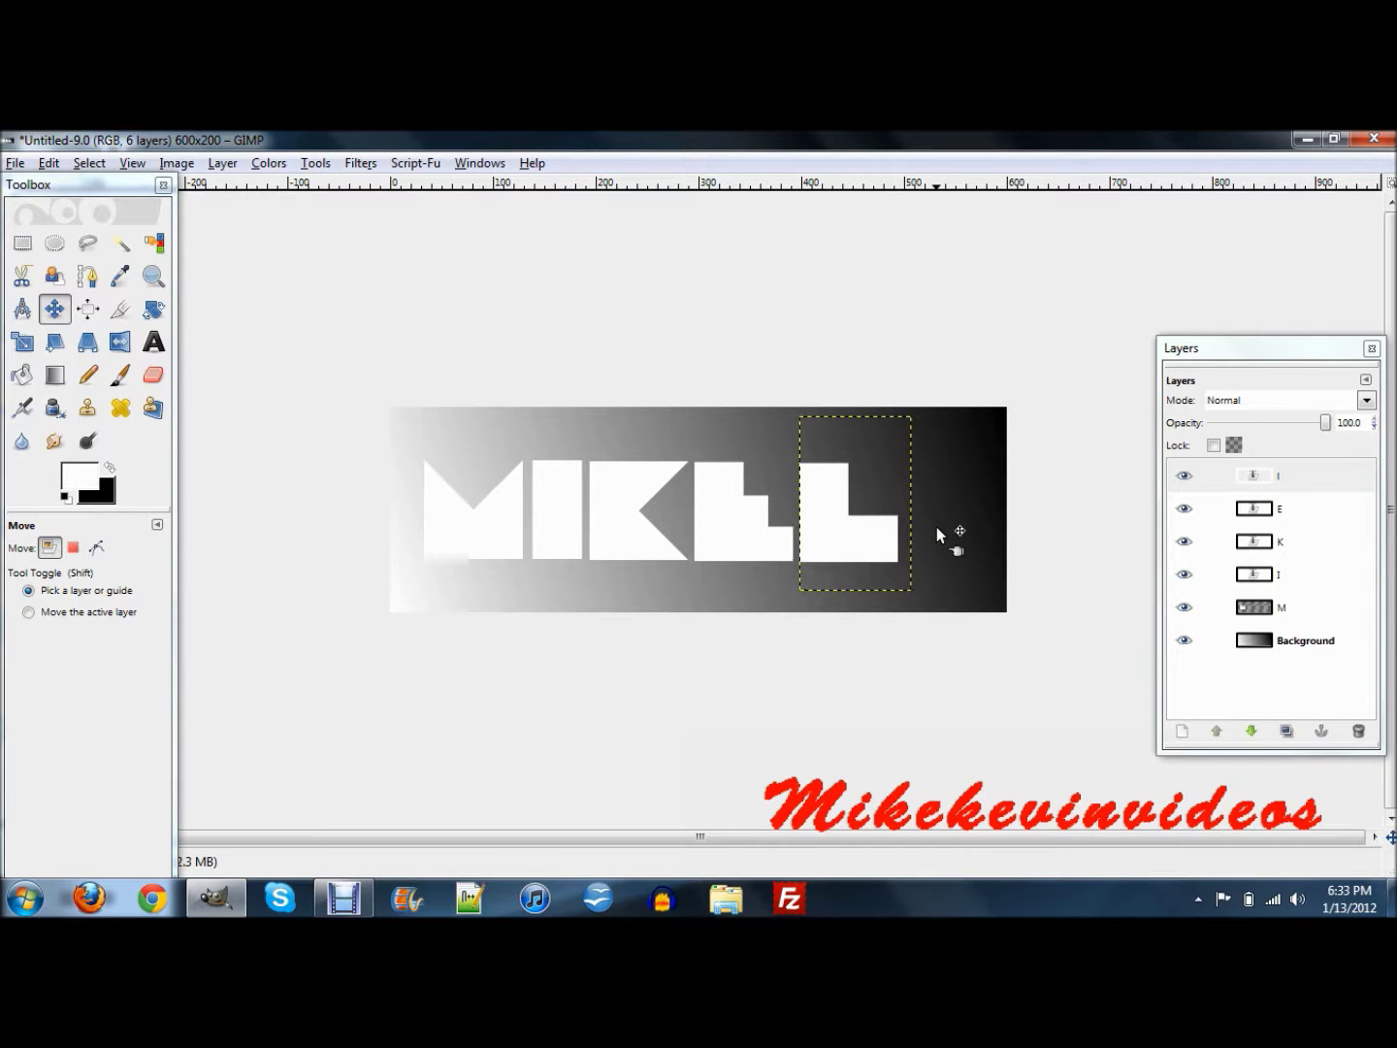
key(Left)
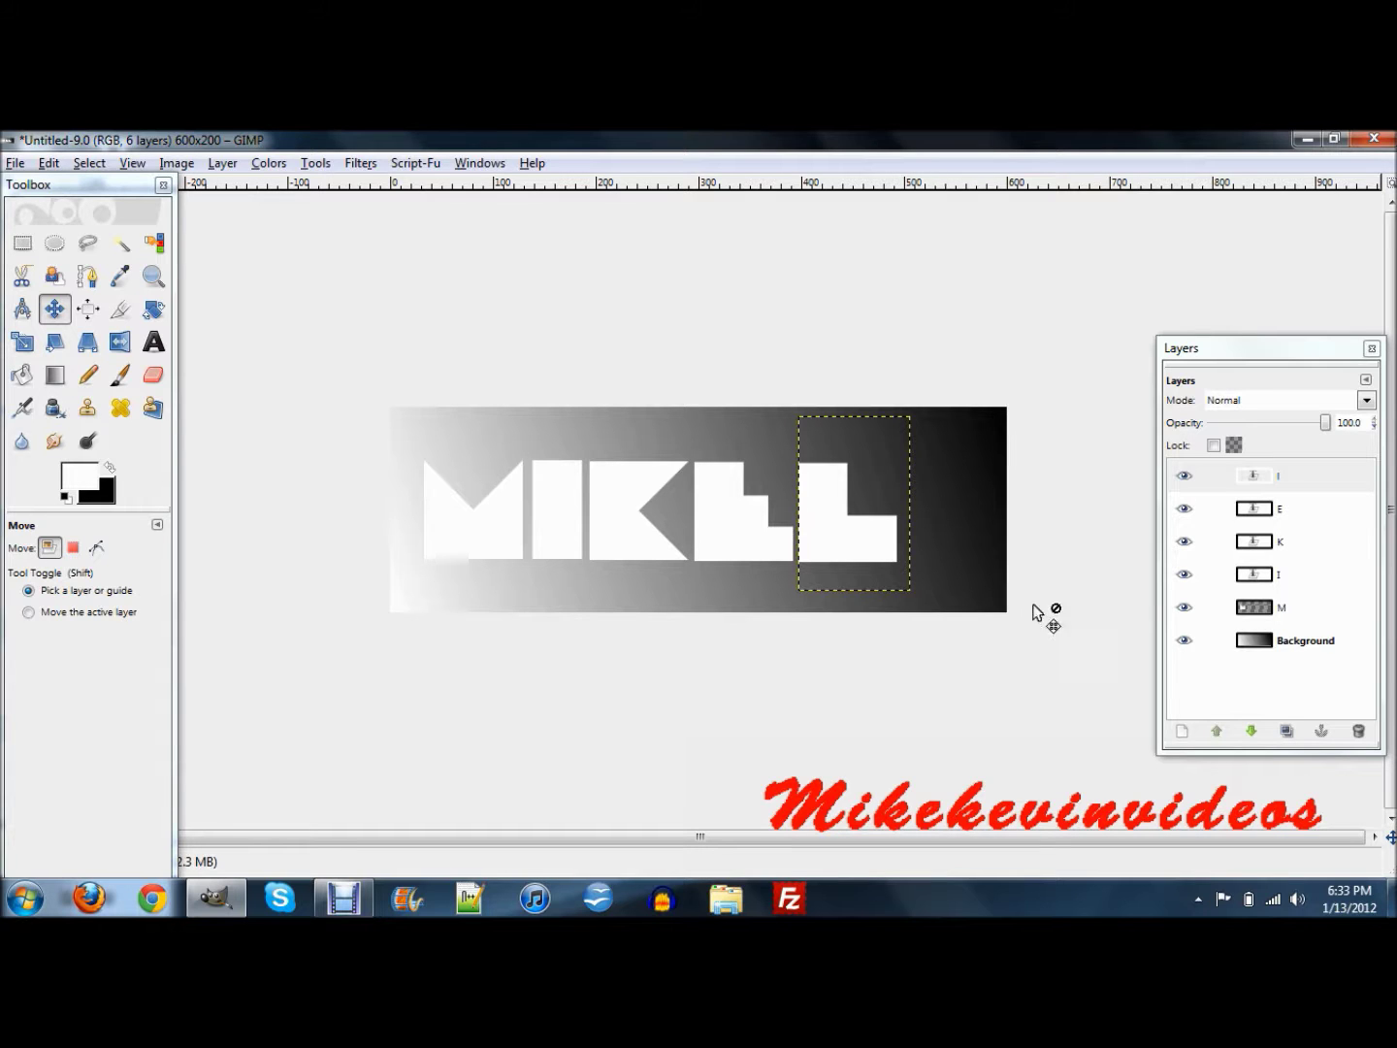
click(1326, 617)
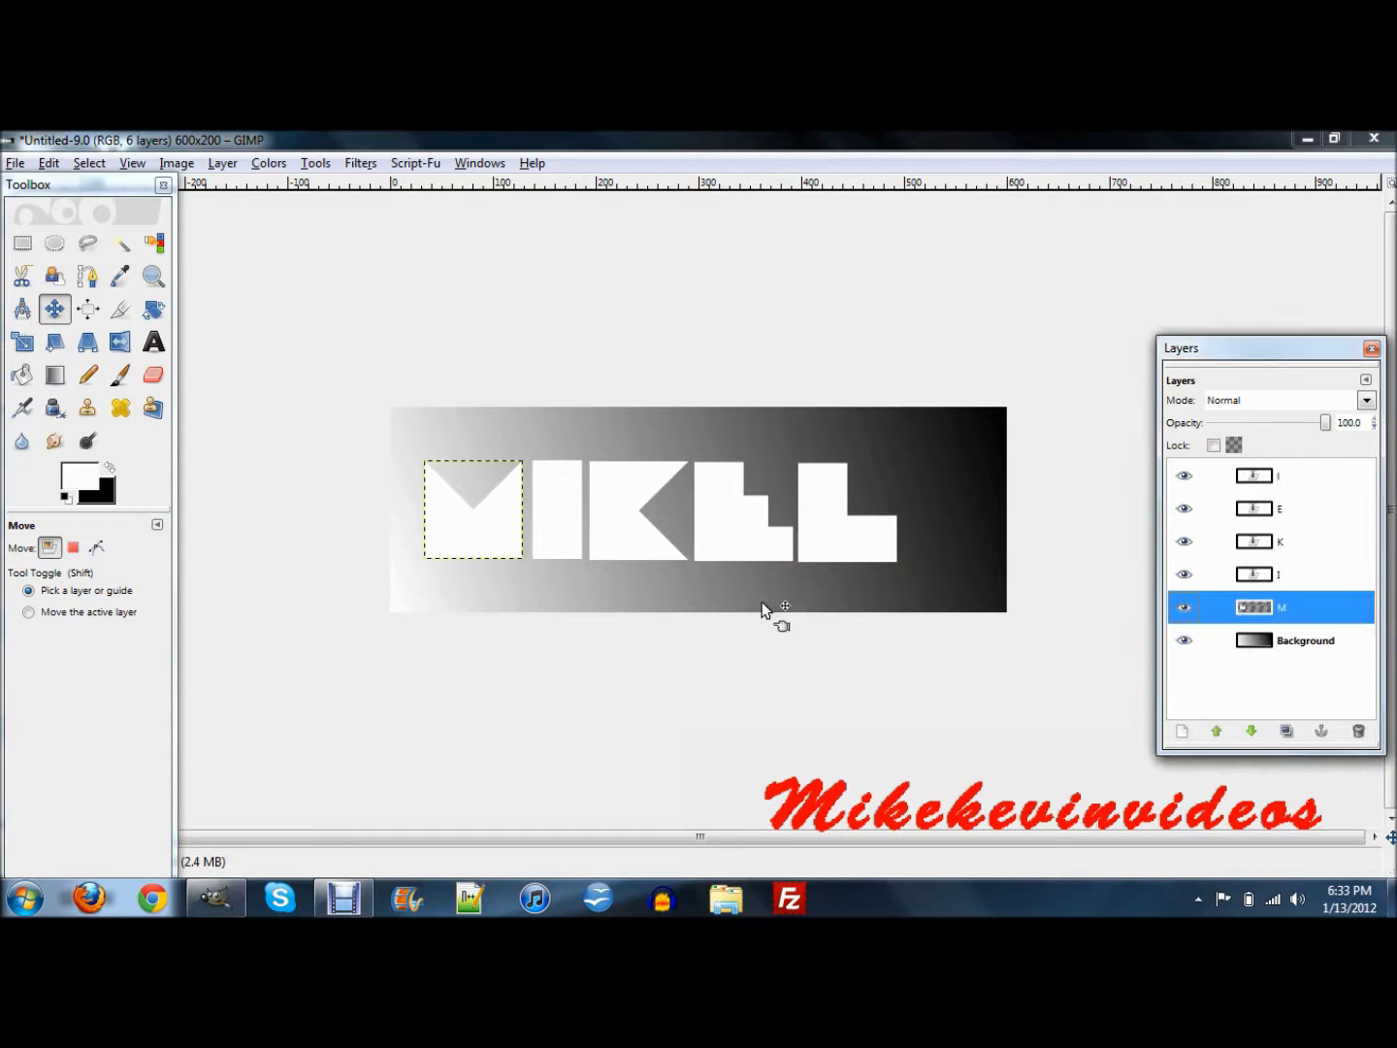
Set a reversed, colour-swapped Conical (asym) Blend gradient and add a transparent new layer.
click(65, 376)
click(135, 604)
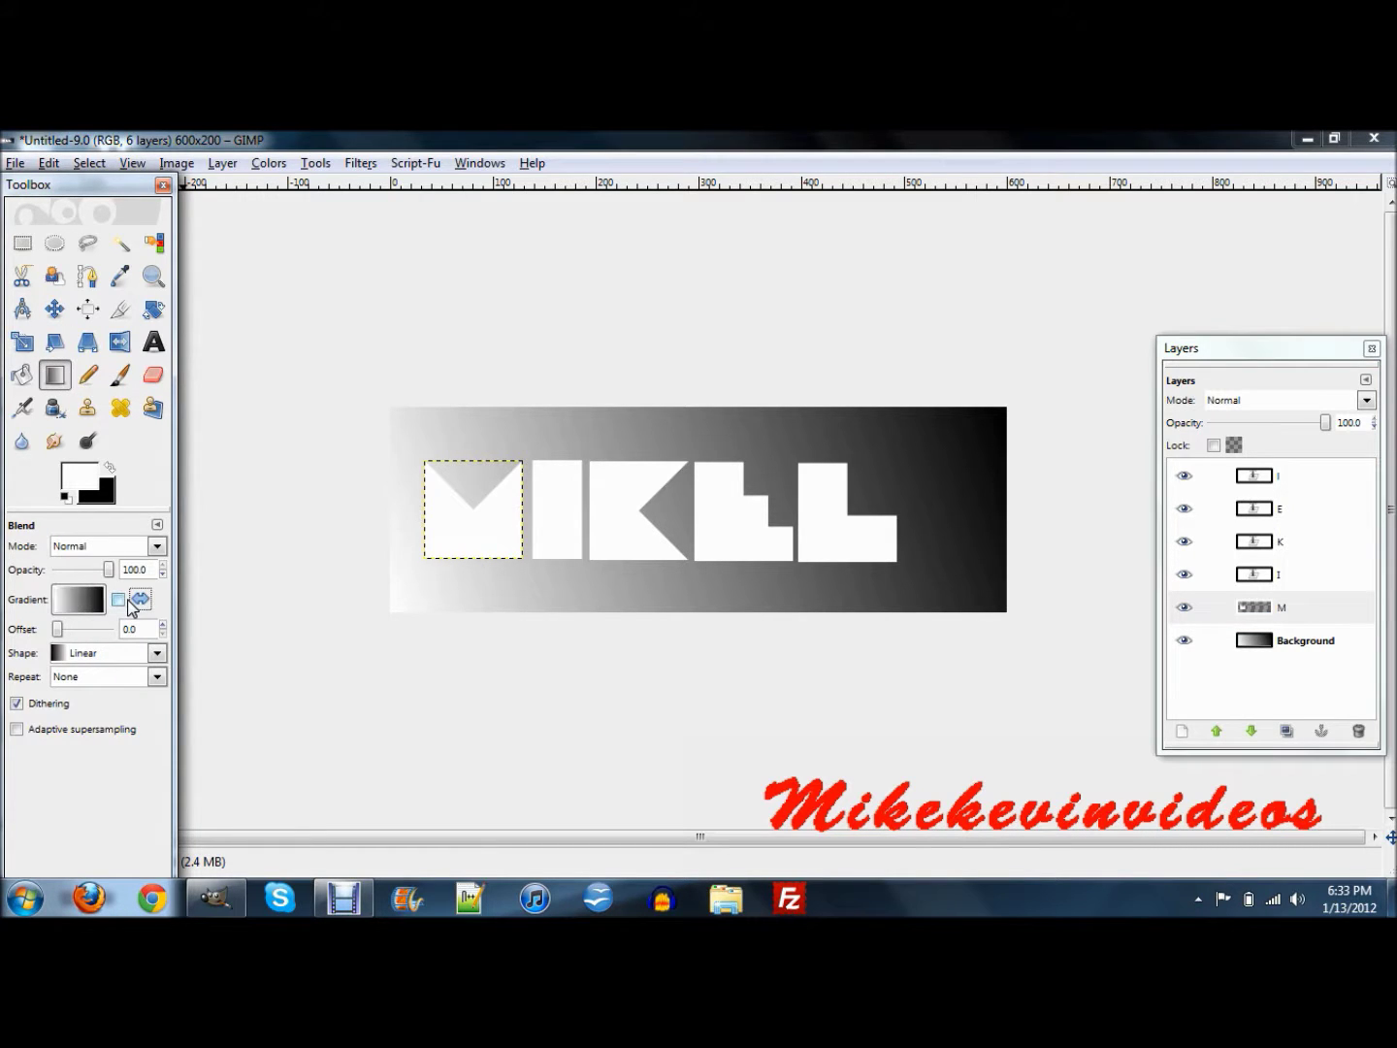
click(110, 464)
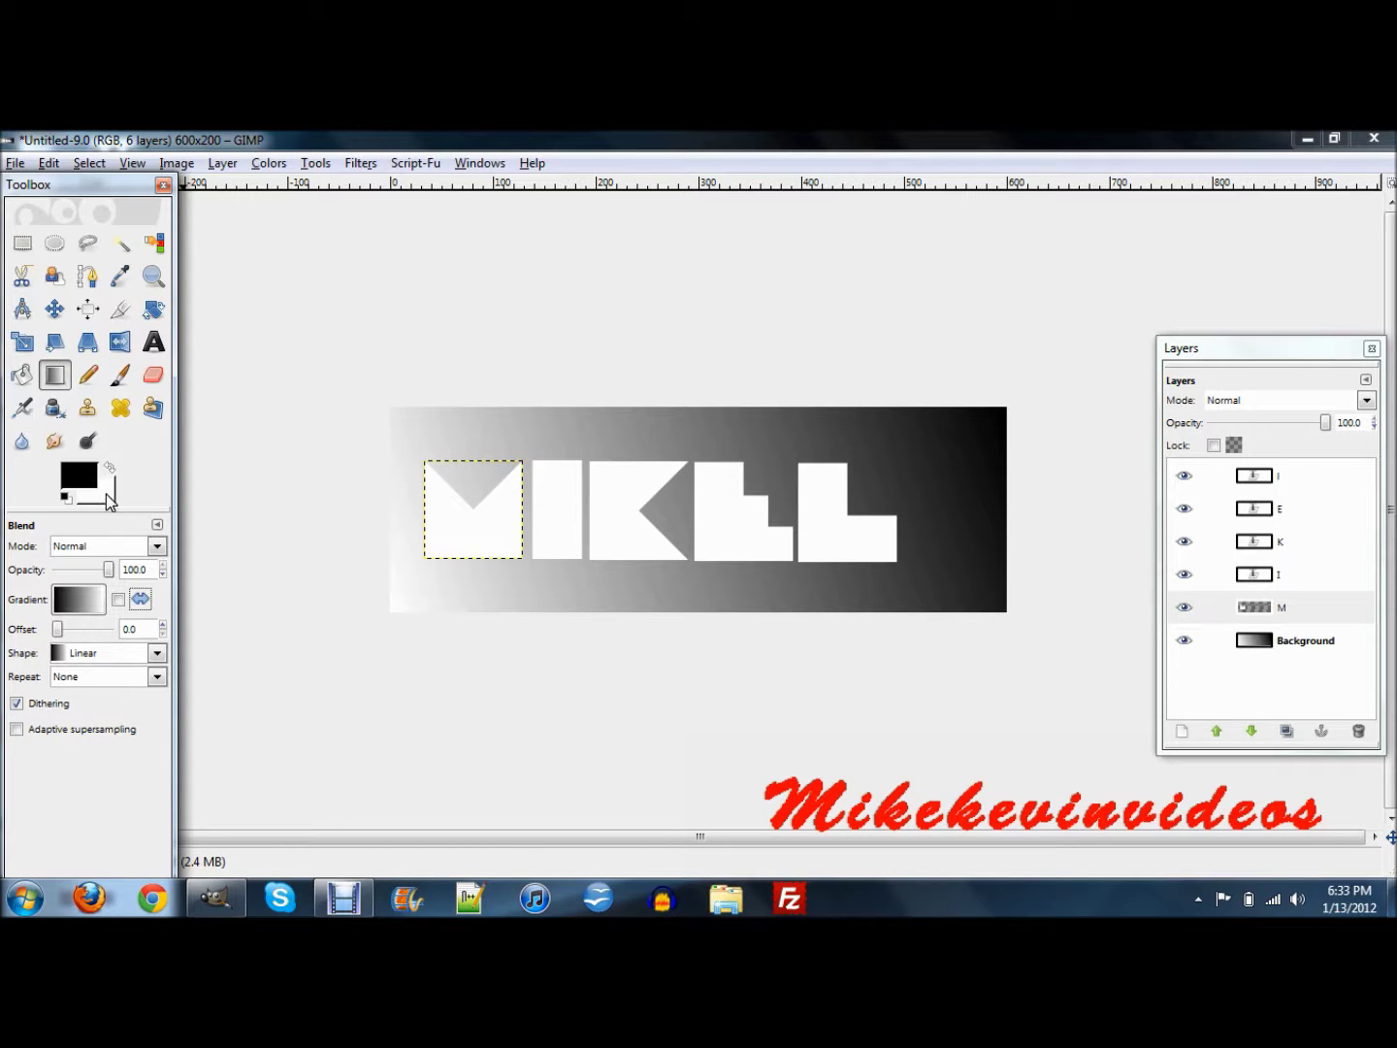
click(93, 652)
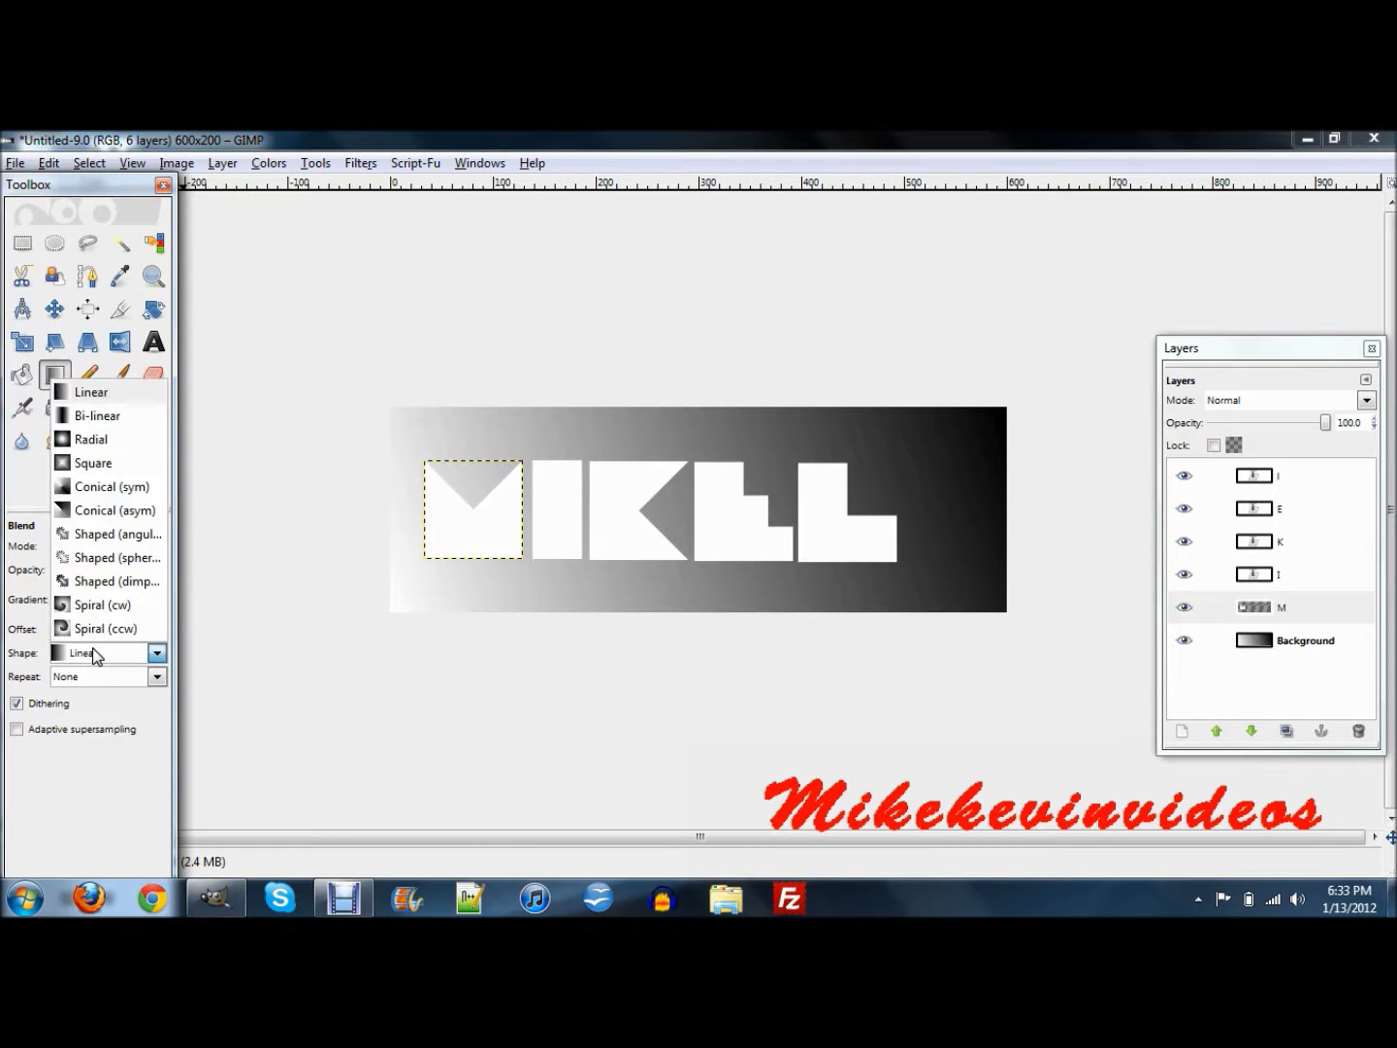
click(126, 510)
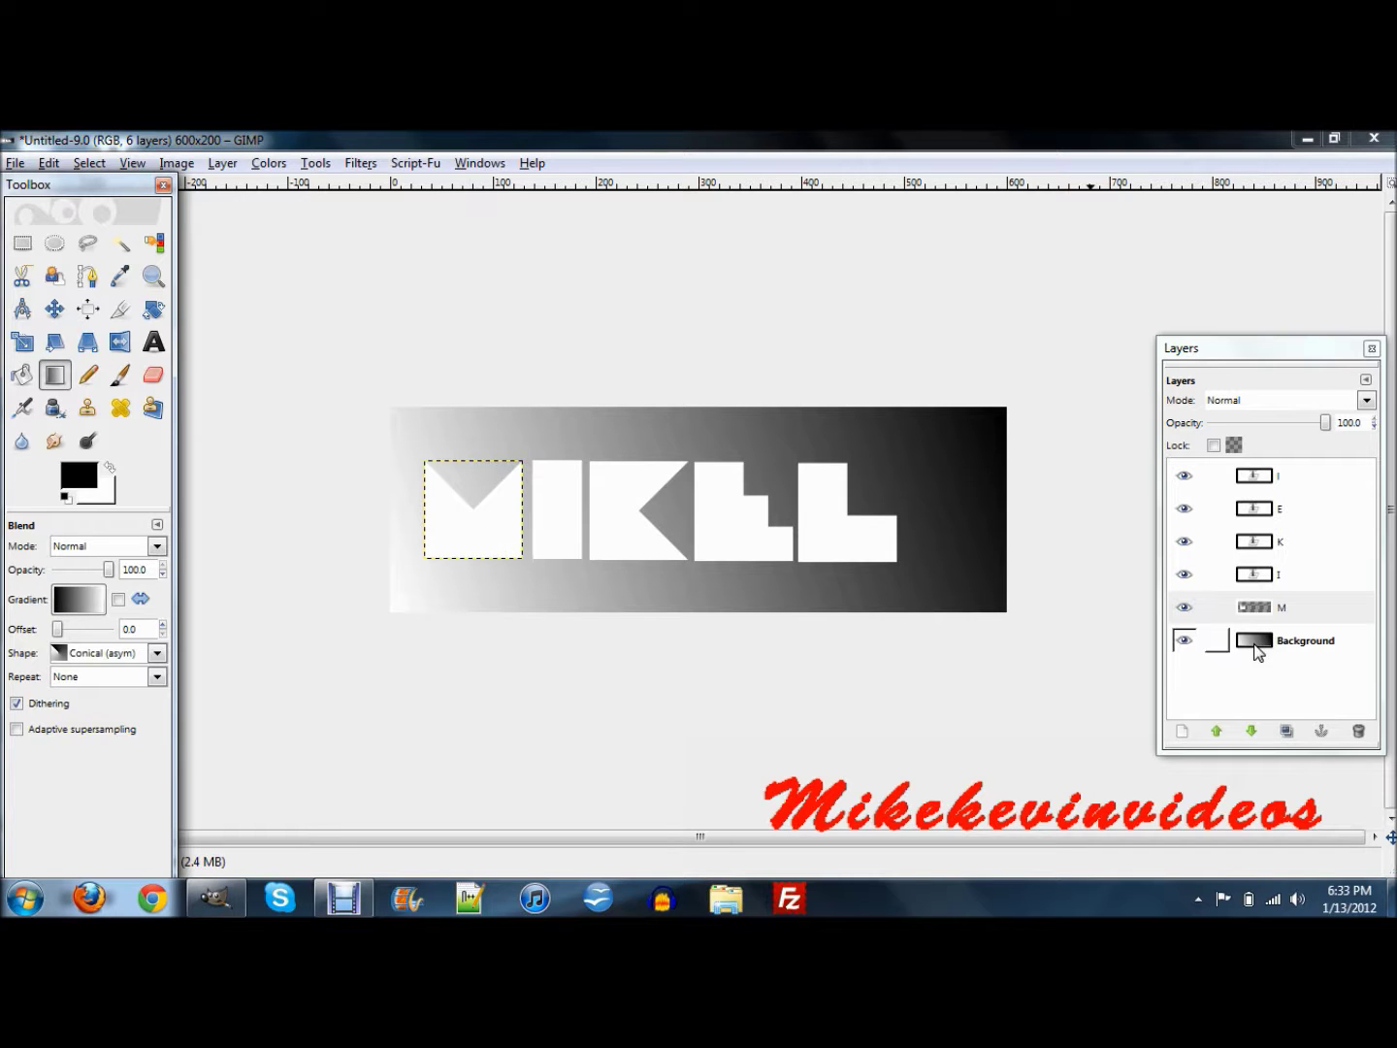
click(1183, 731)
click(207, 483)
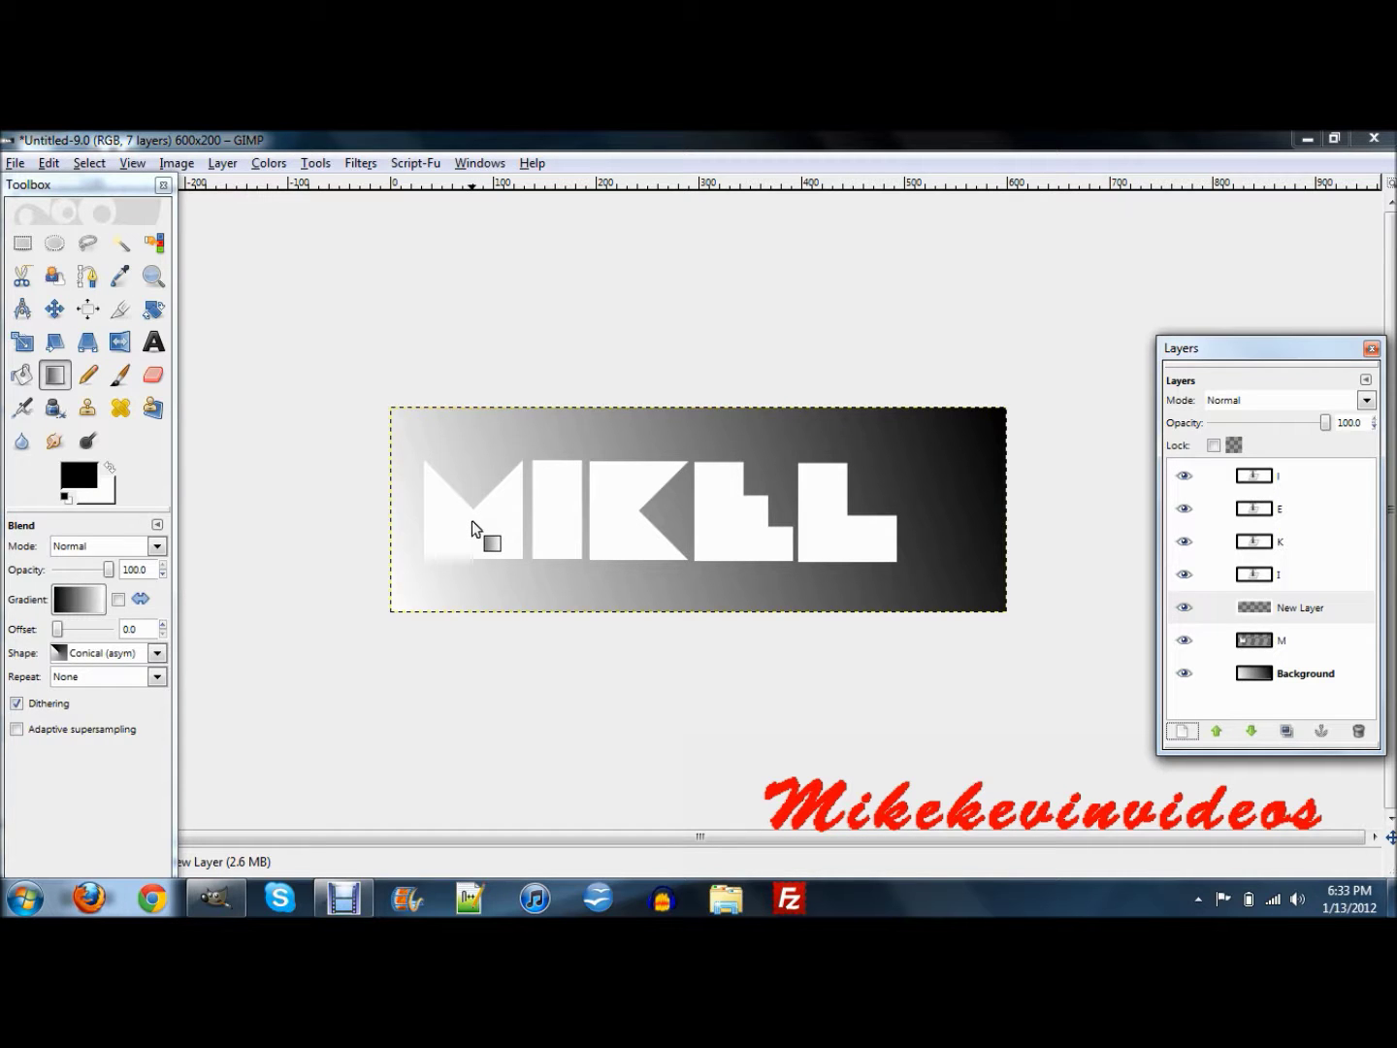
Drag a conical gradient down from the M's notch and set the layer to Hard light.
drag(472, 519, 474, 634)
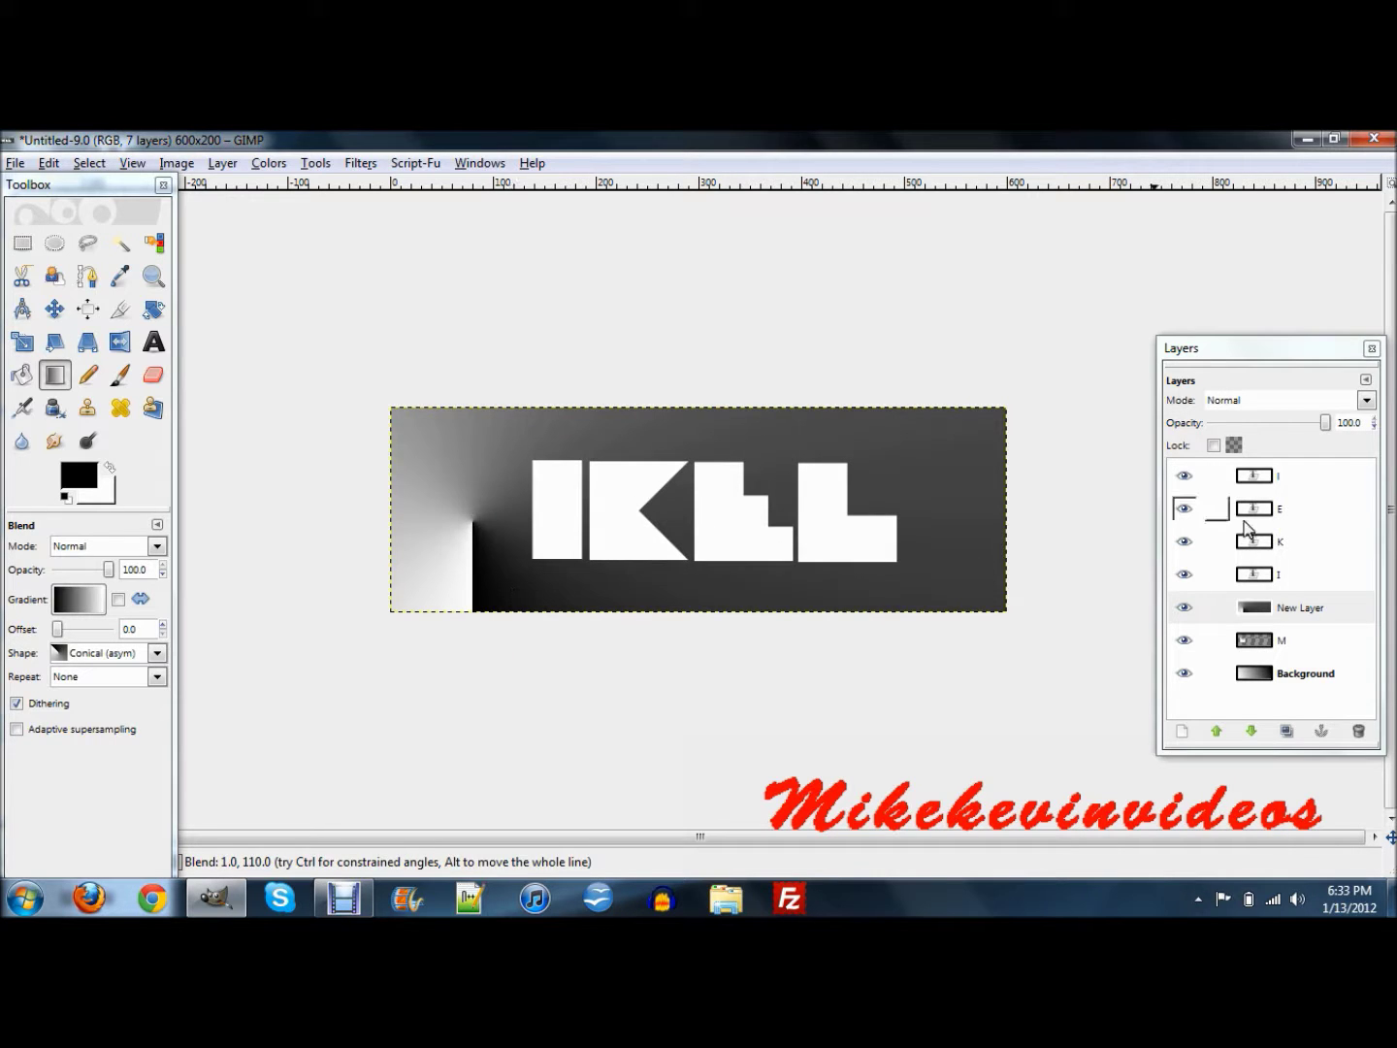
click(1262, 399)
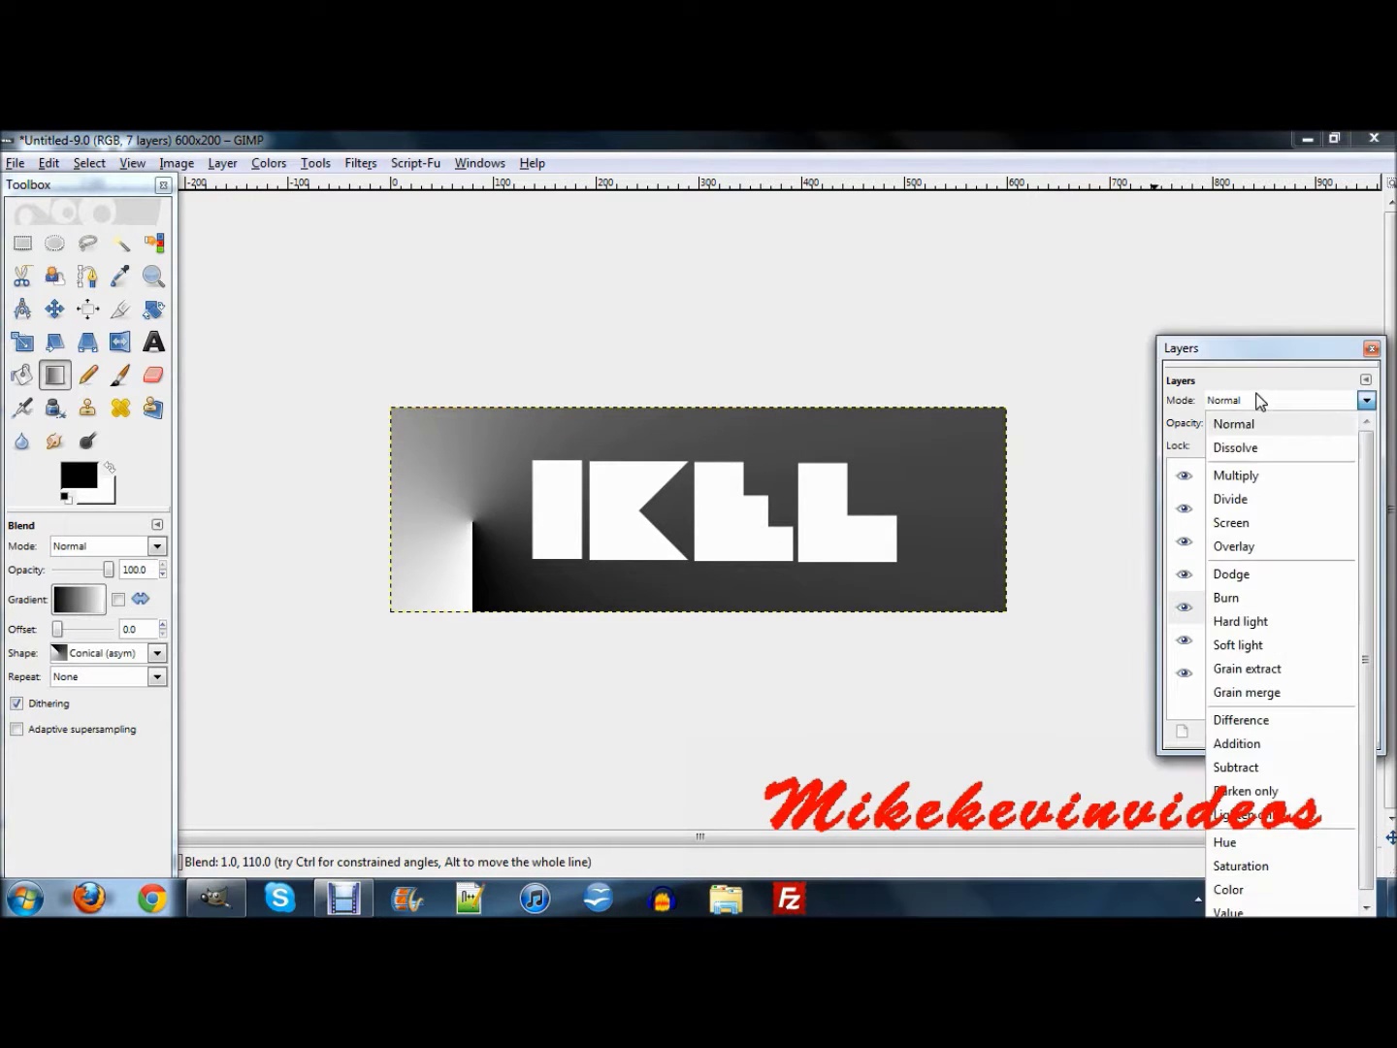
click(1240, 625)
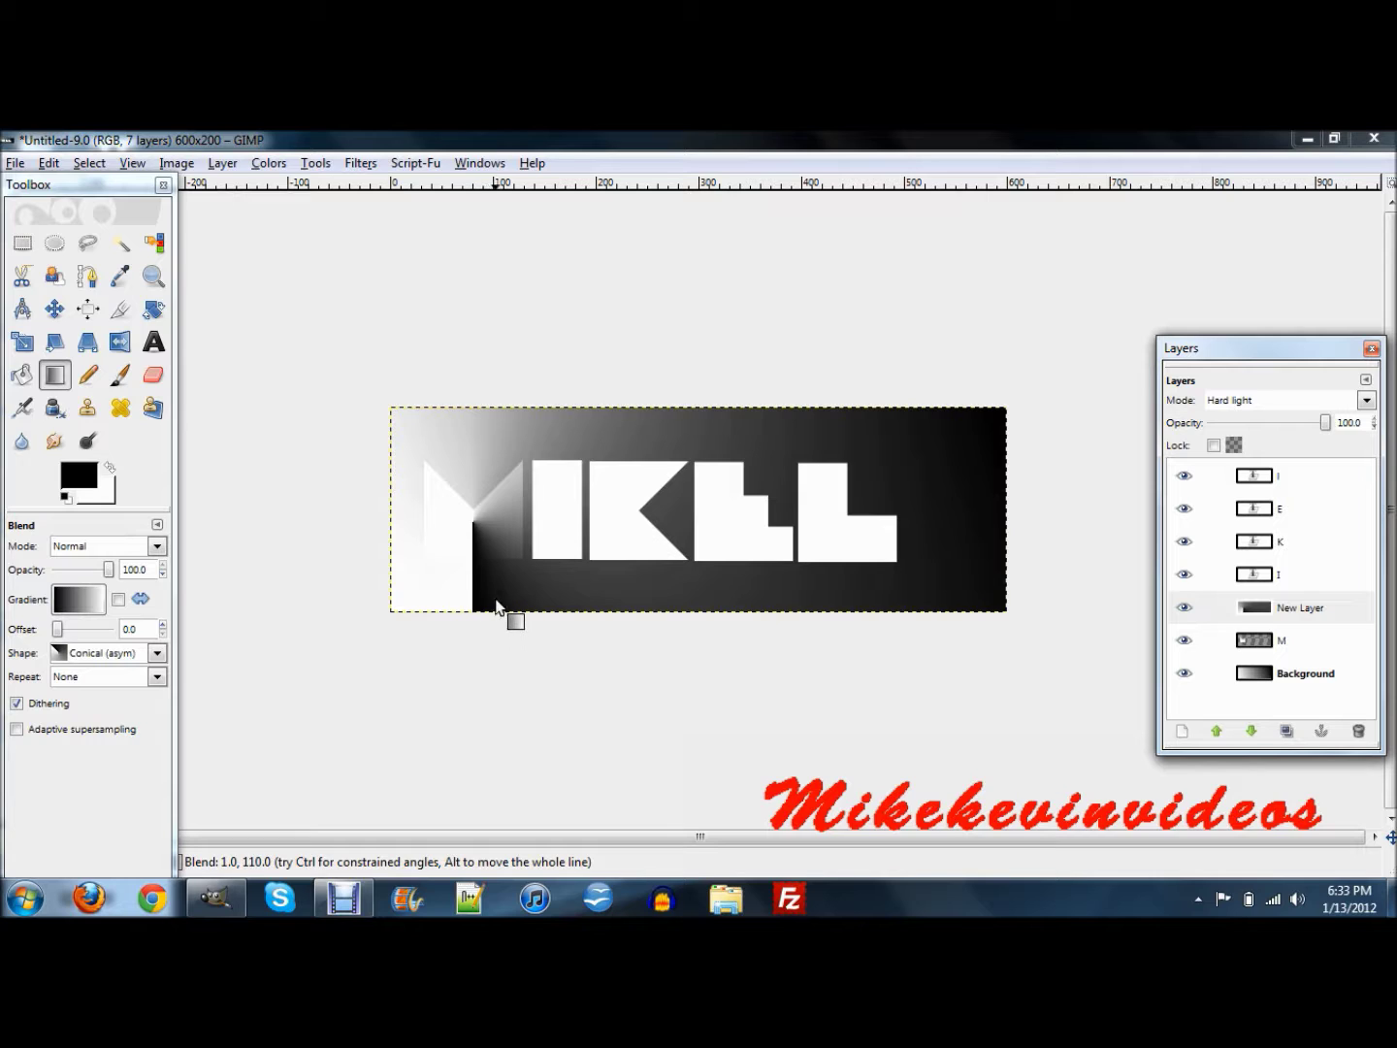
Try flipping the gradient layer horizontally, then undo it.
click(223, 164)
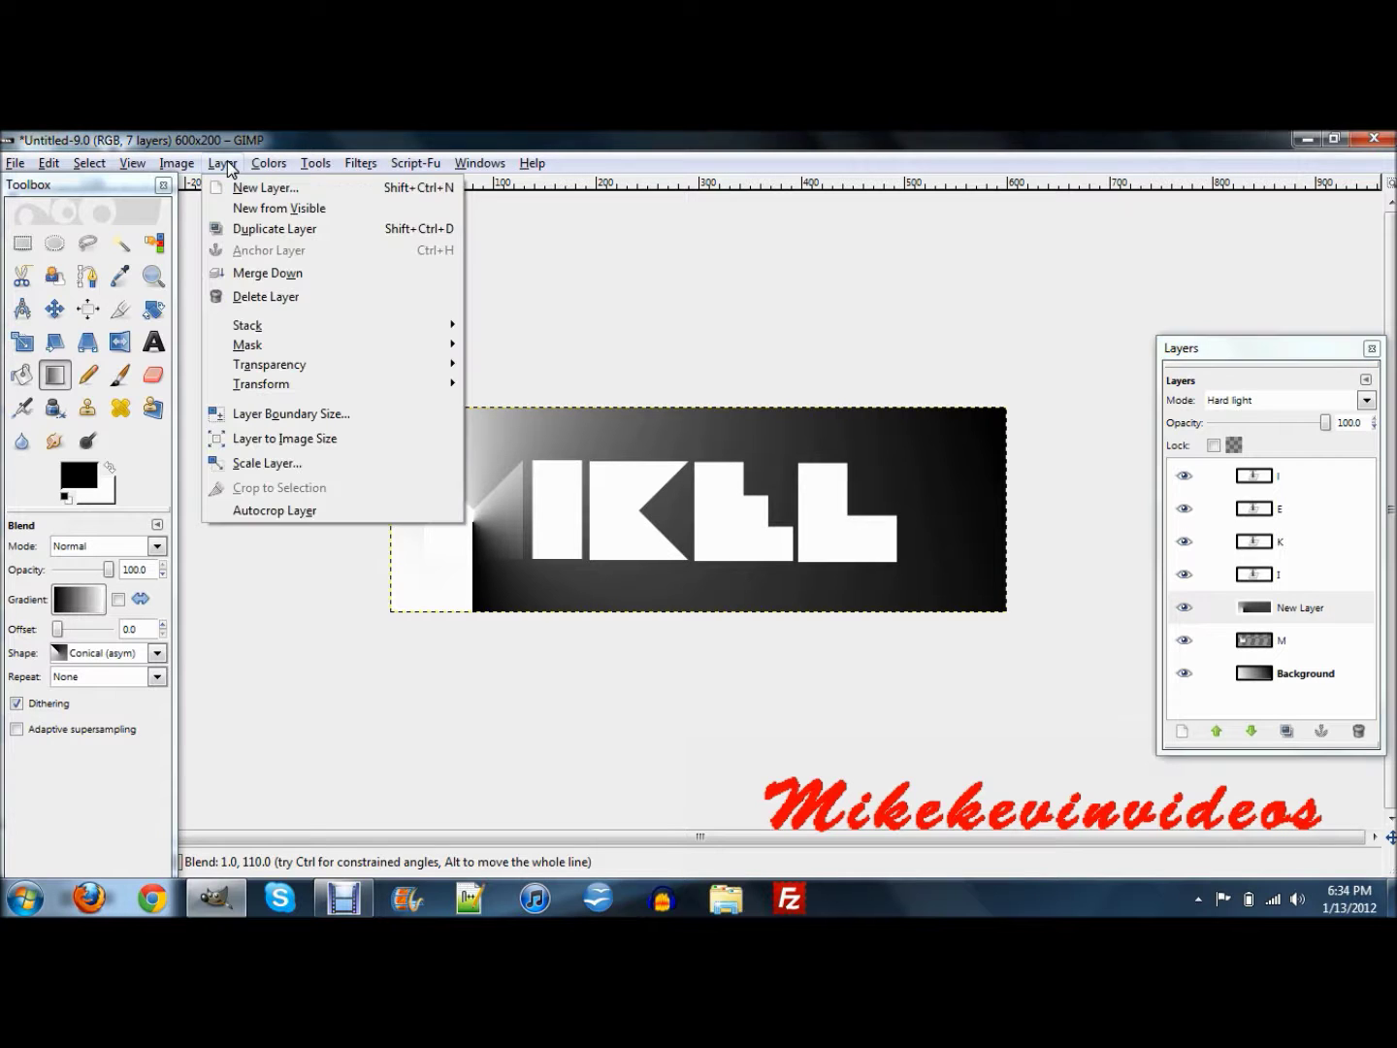
mouse_move(332, 386)
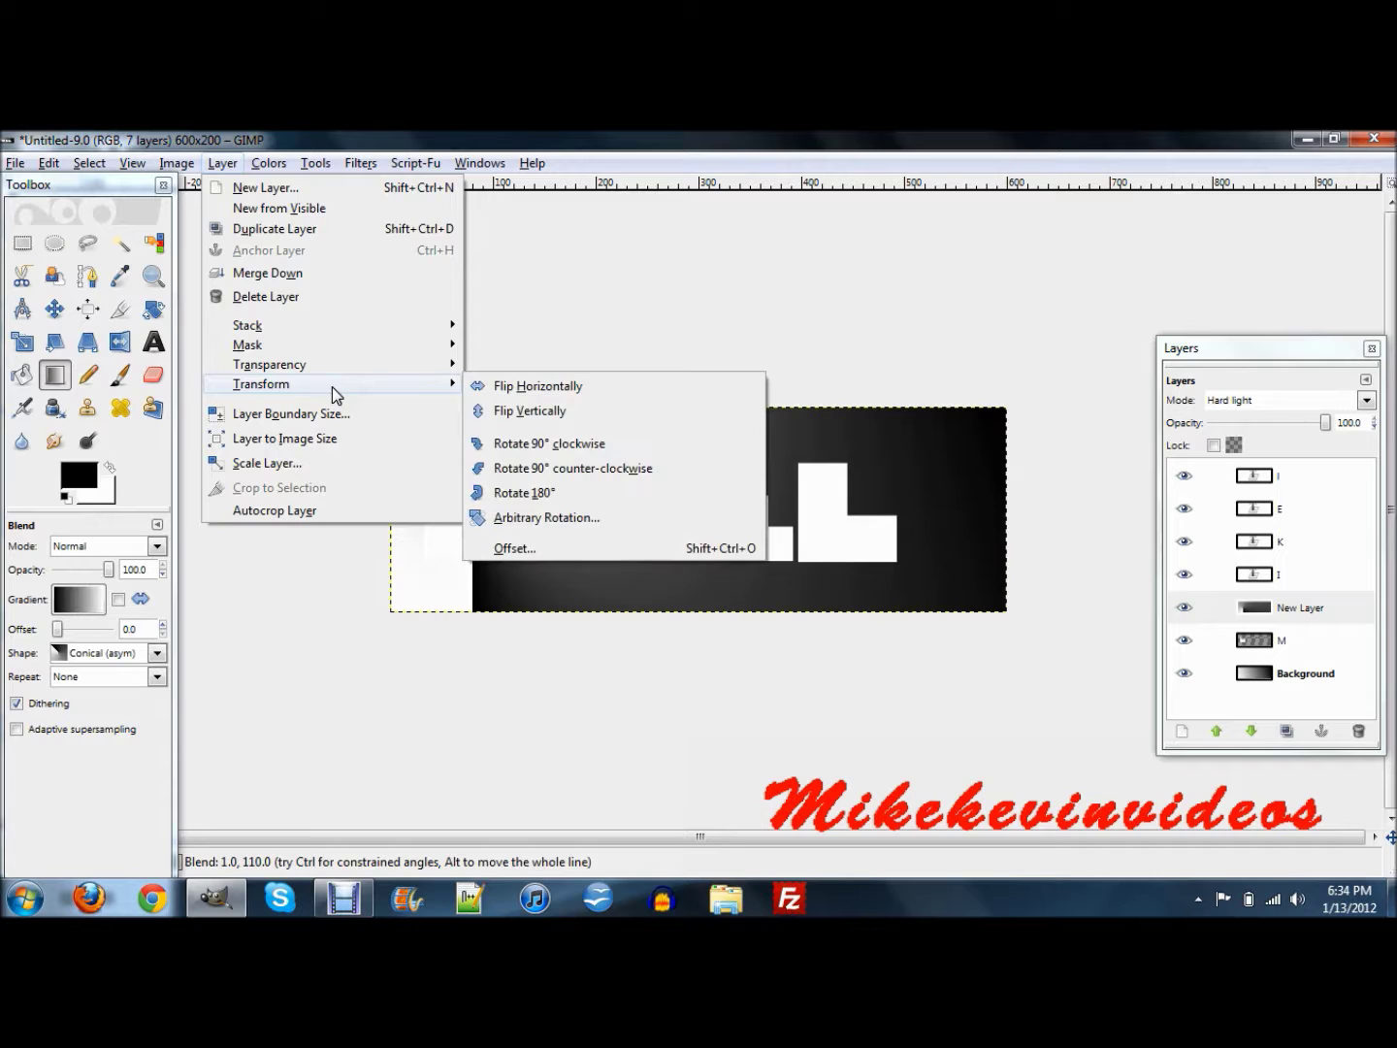
click(539, 390)
key(ctrl+z)
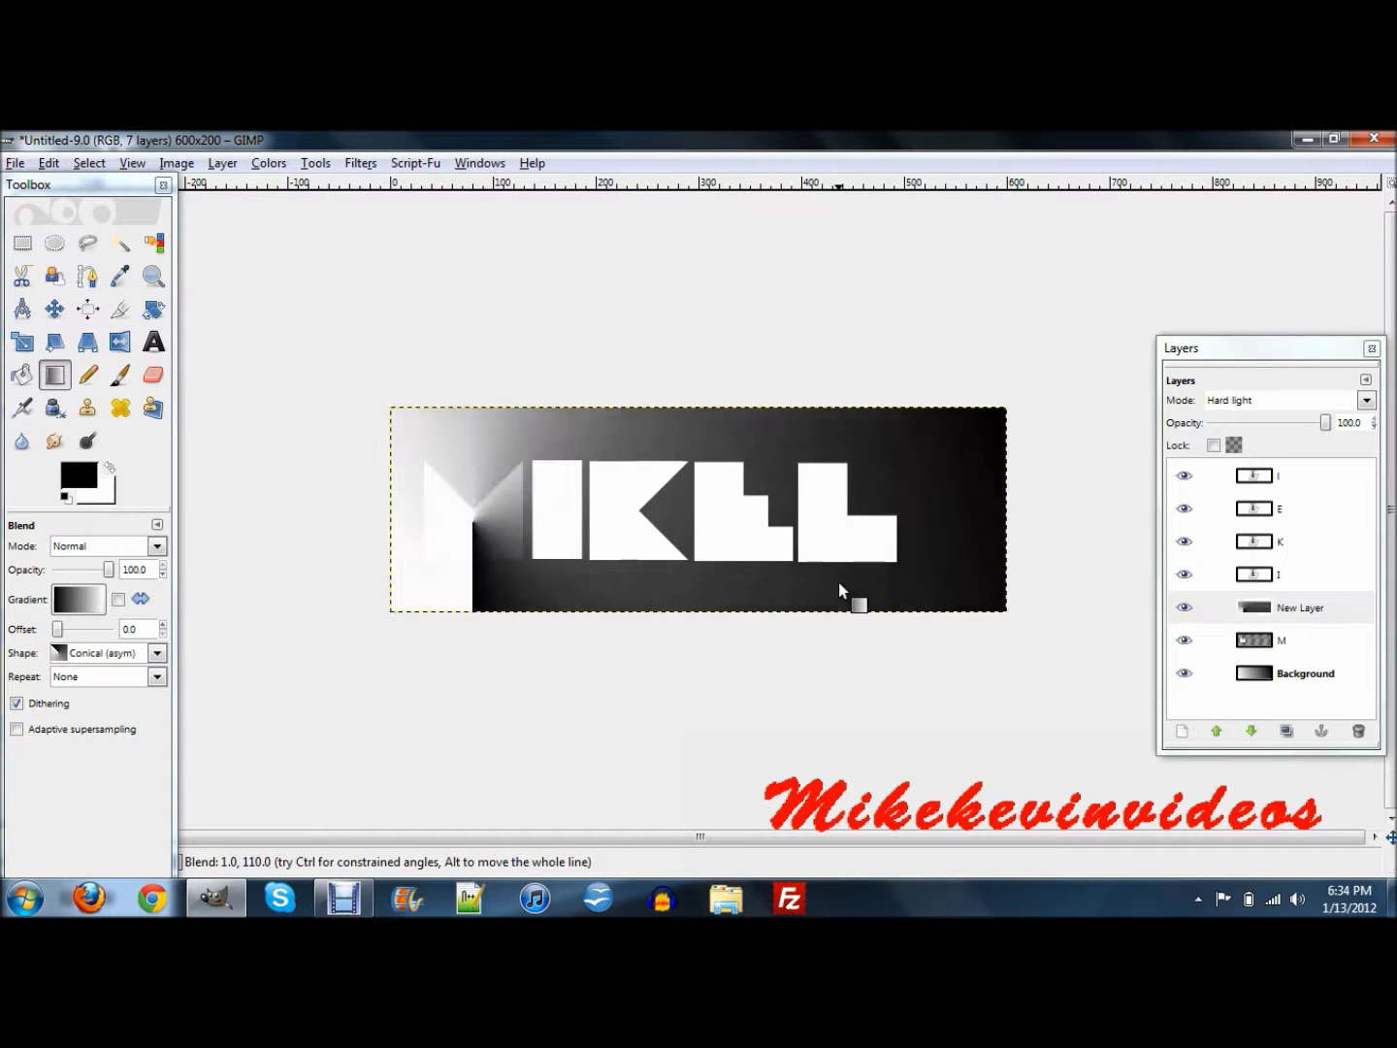
Load the M layer's alpha as a selection and make the gradient layer active.
click(269, 163)
click(602, 261)
click(1297, 641)
right_click(1301, 638)
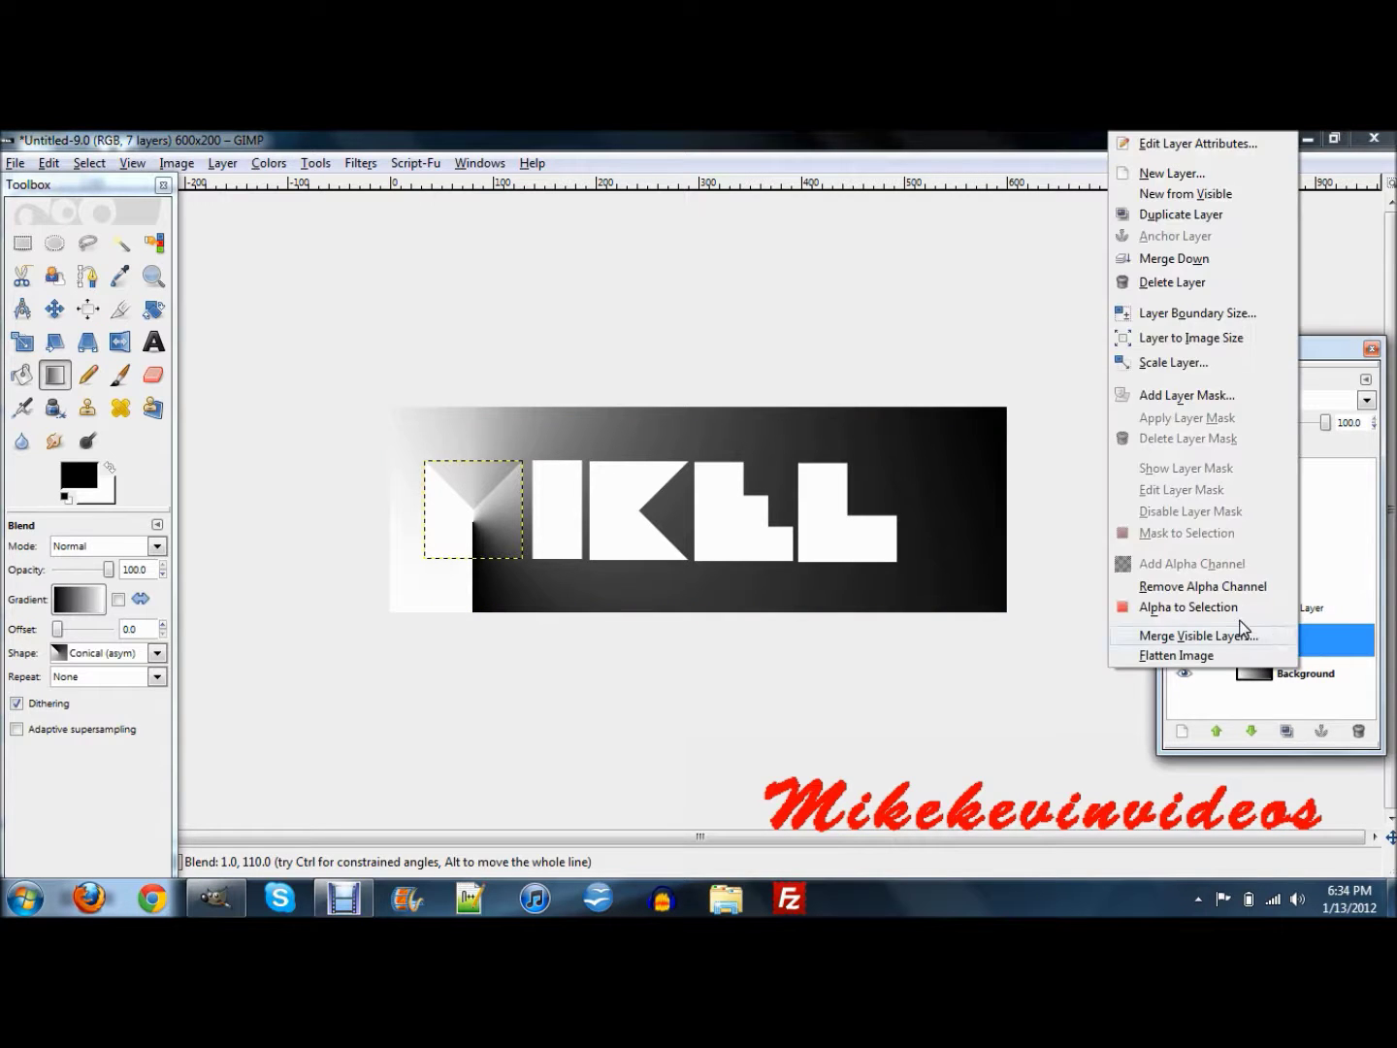
click(1233, 612)
click(1338, 608)
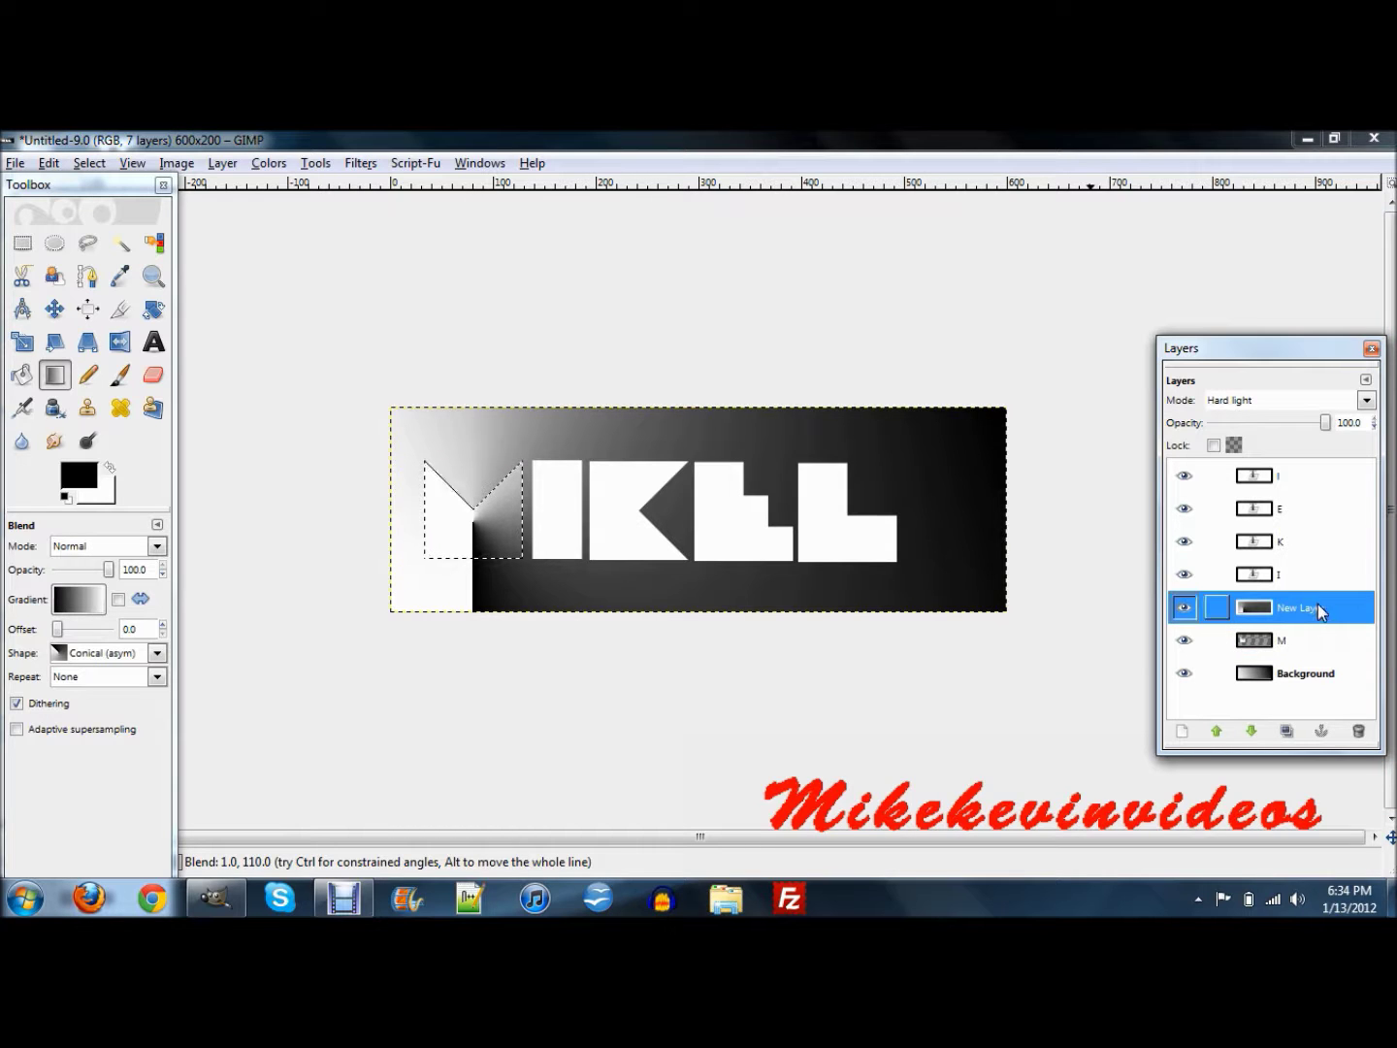
drag(1319, 609, 81, 171)
Invert the selection, clear the gradient outside the M, then invert back.
click(88, 162)
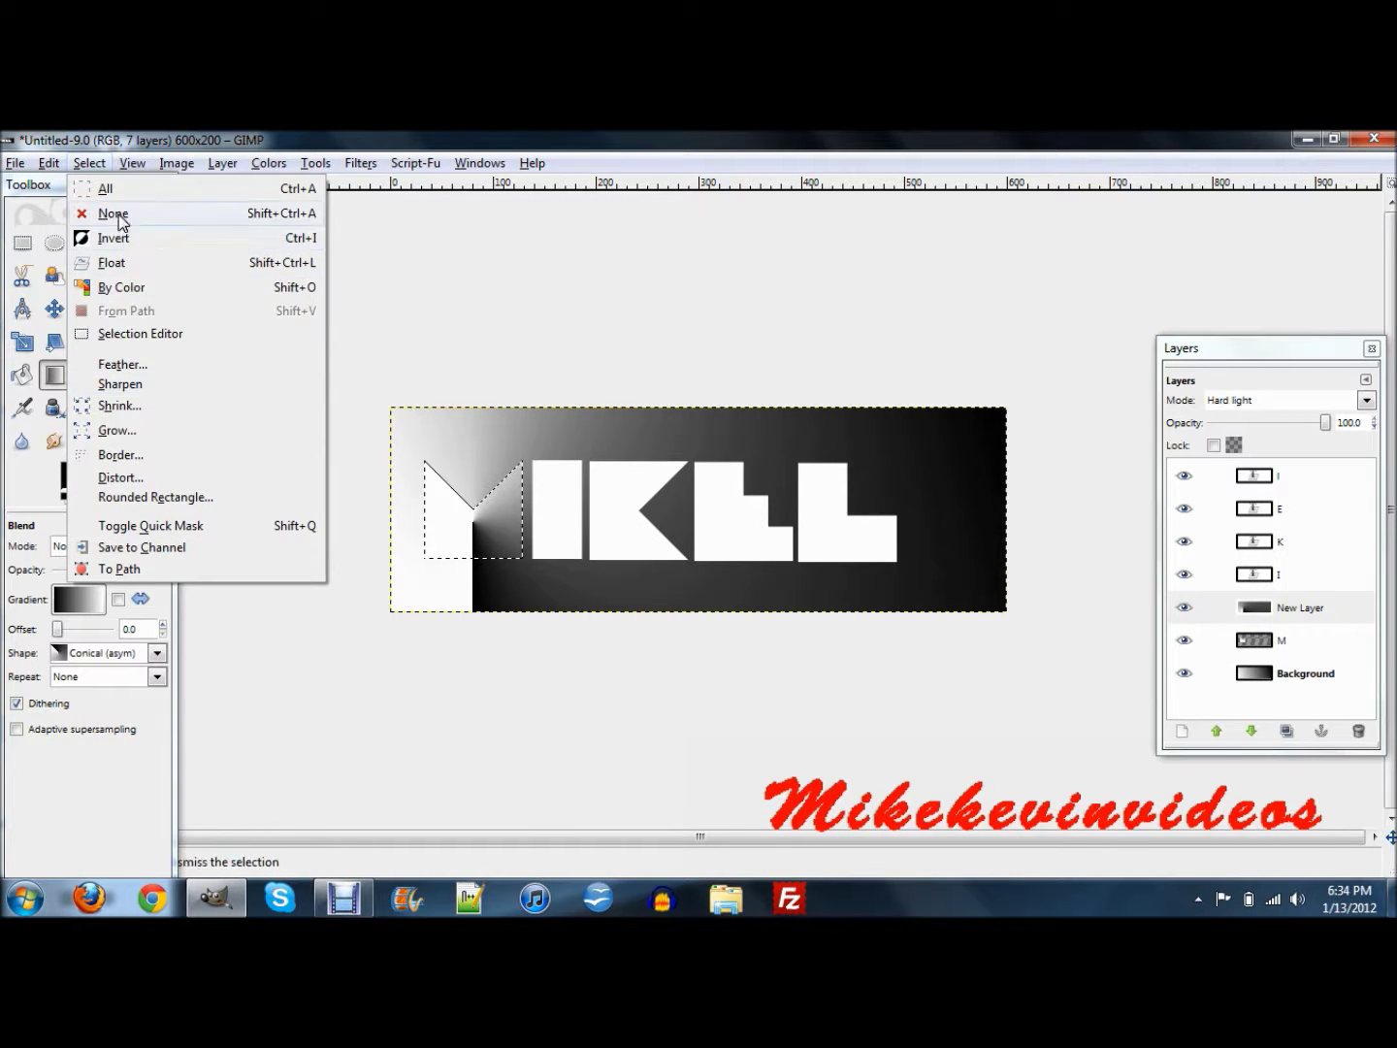
click(113, 239)
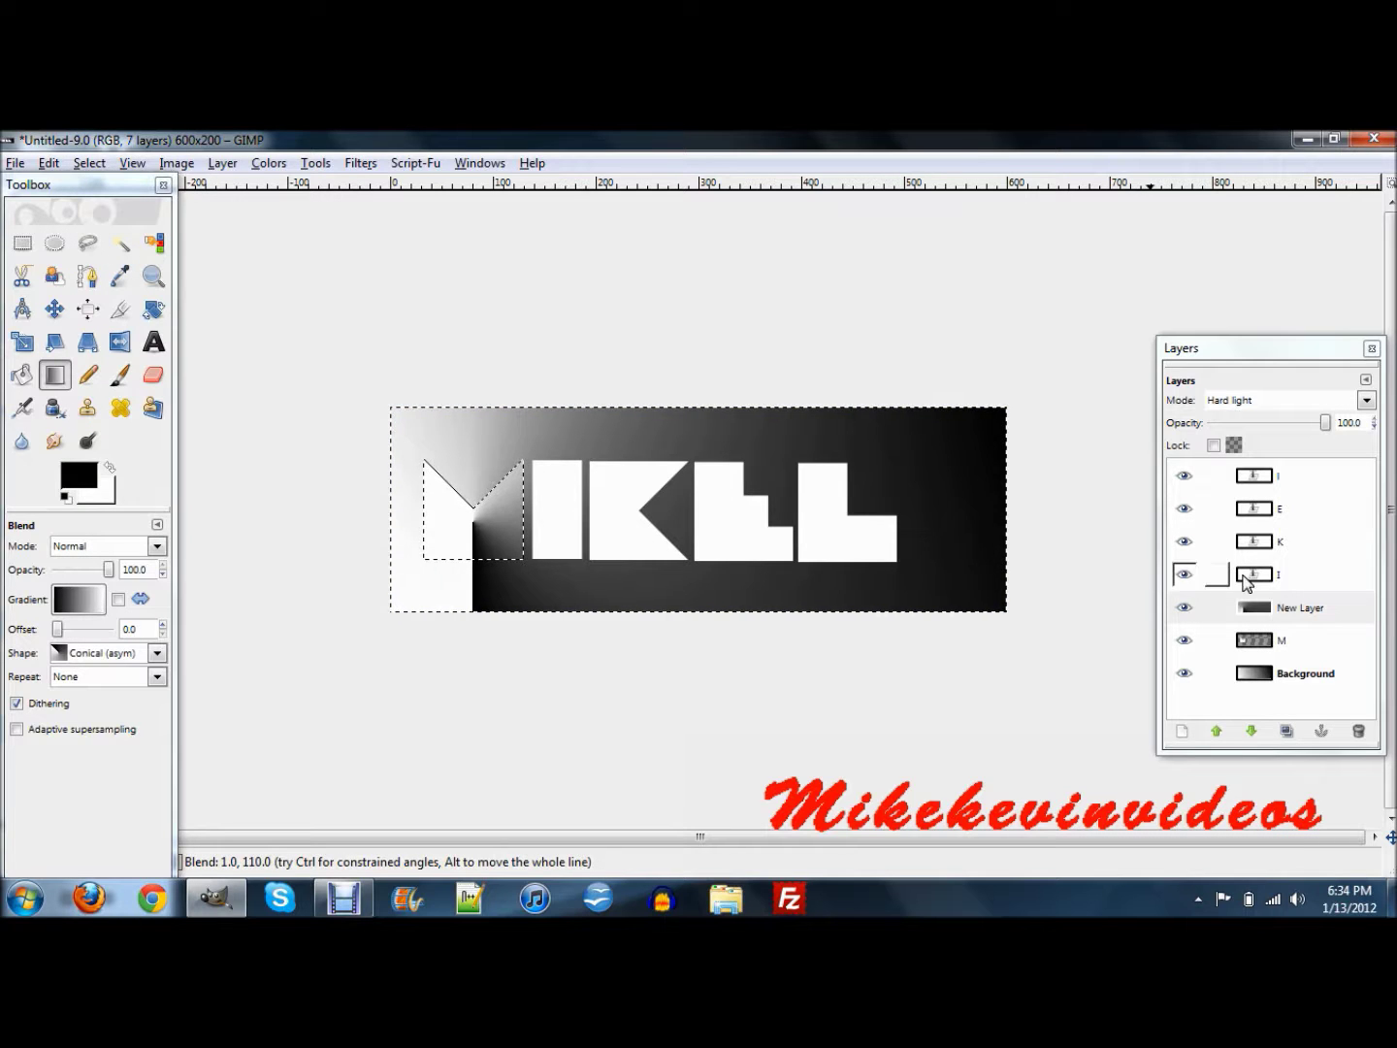
click(1298, 607)
click(585, 492)
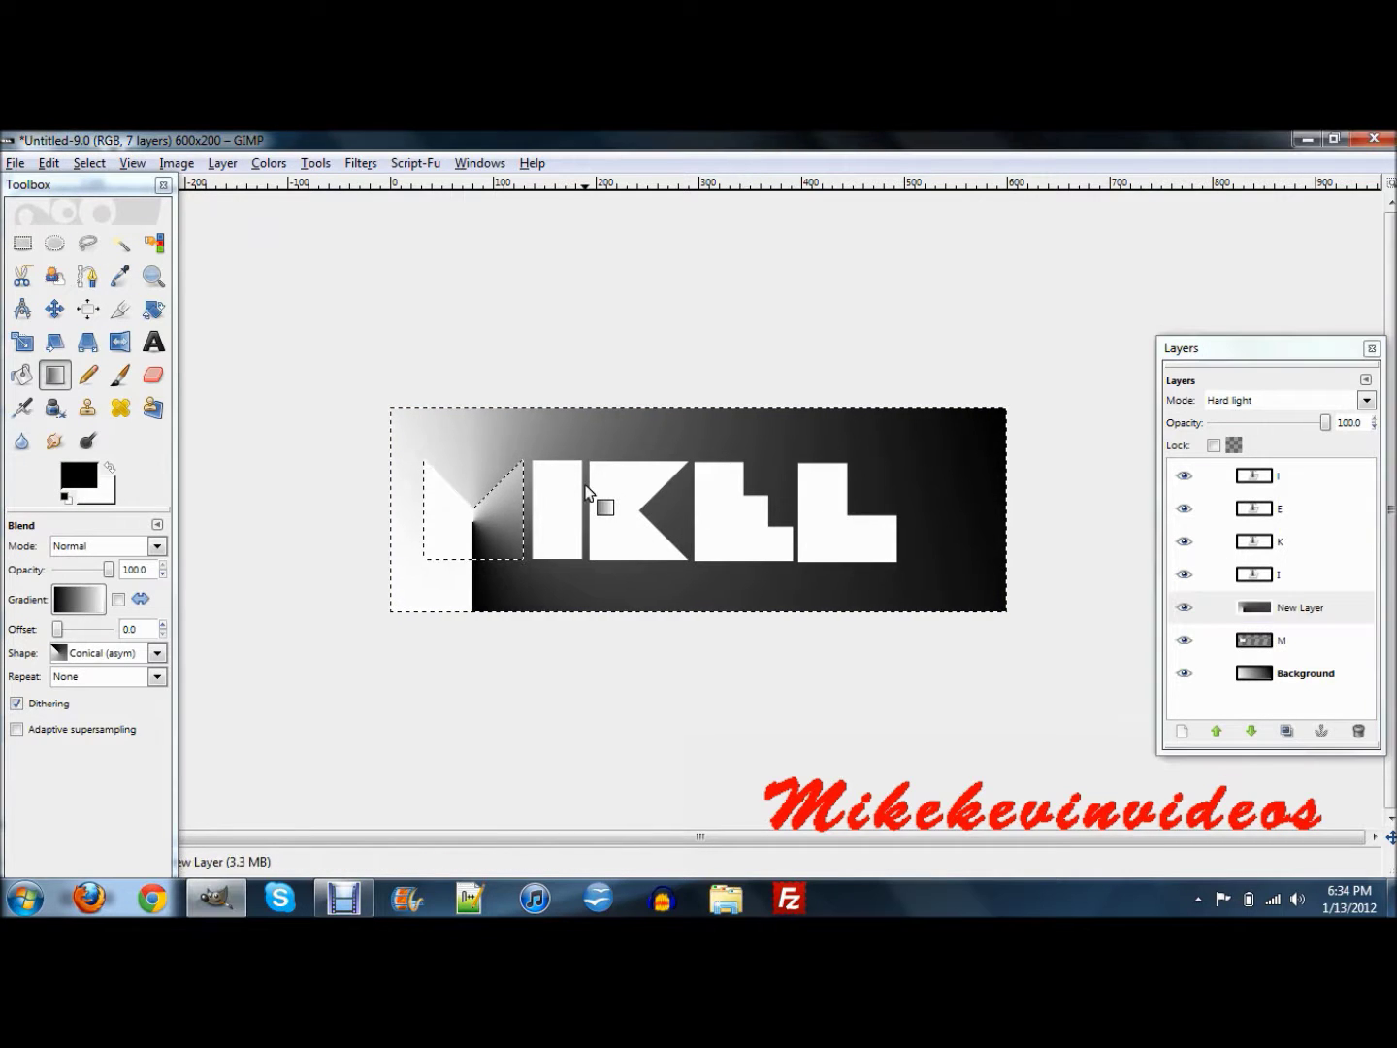
key(ctrl+z)
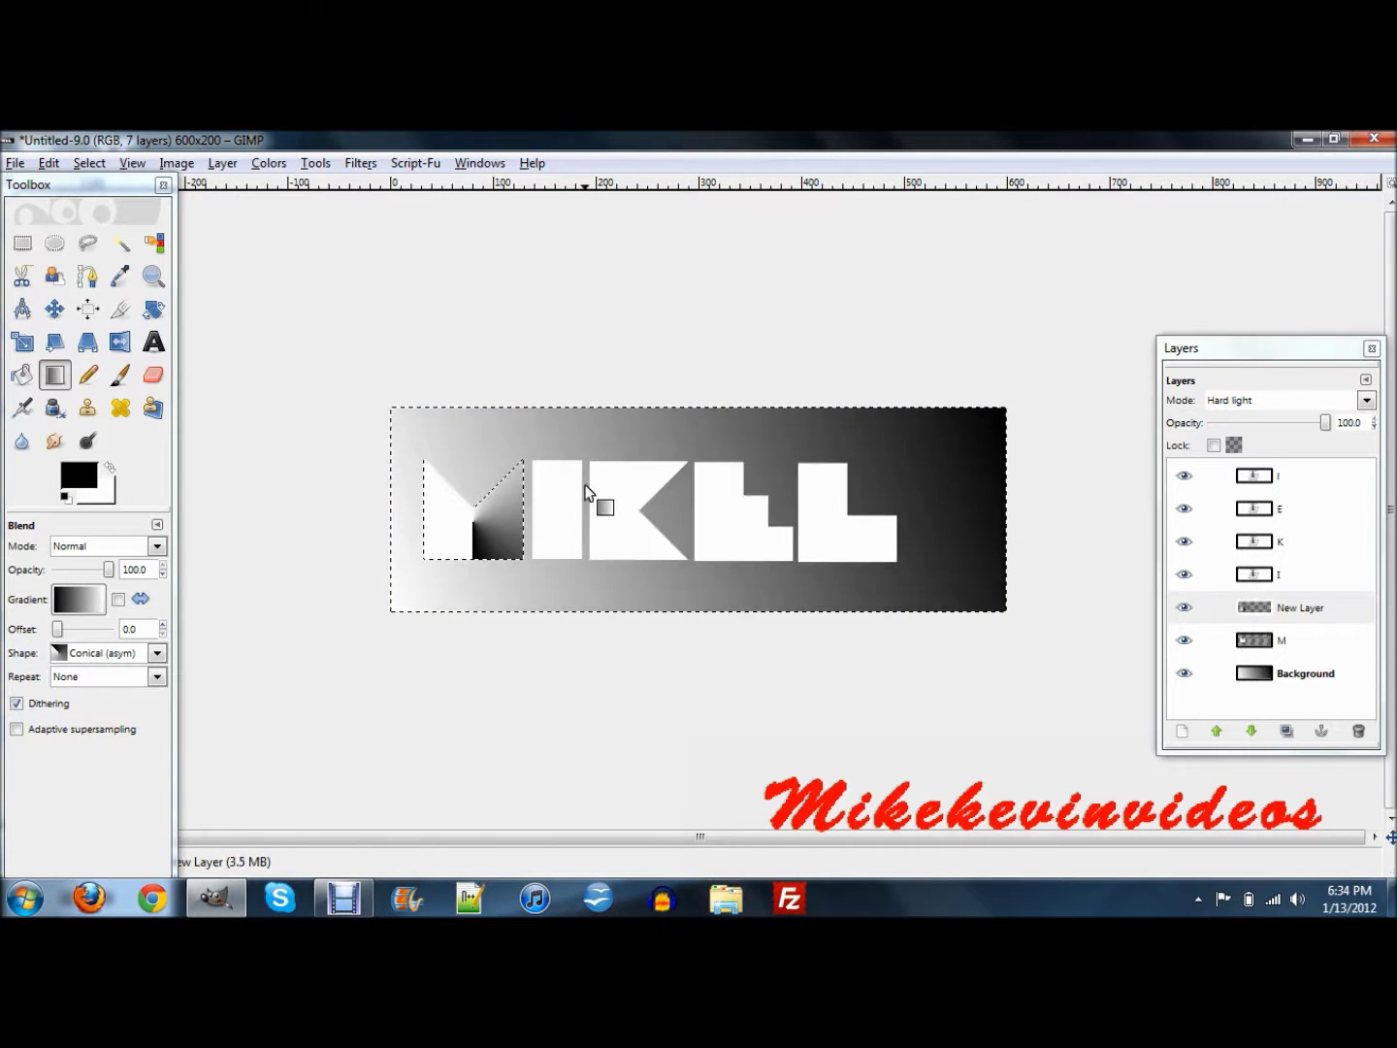
click(87, 163)
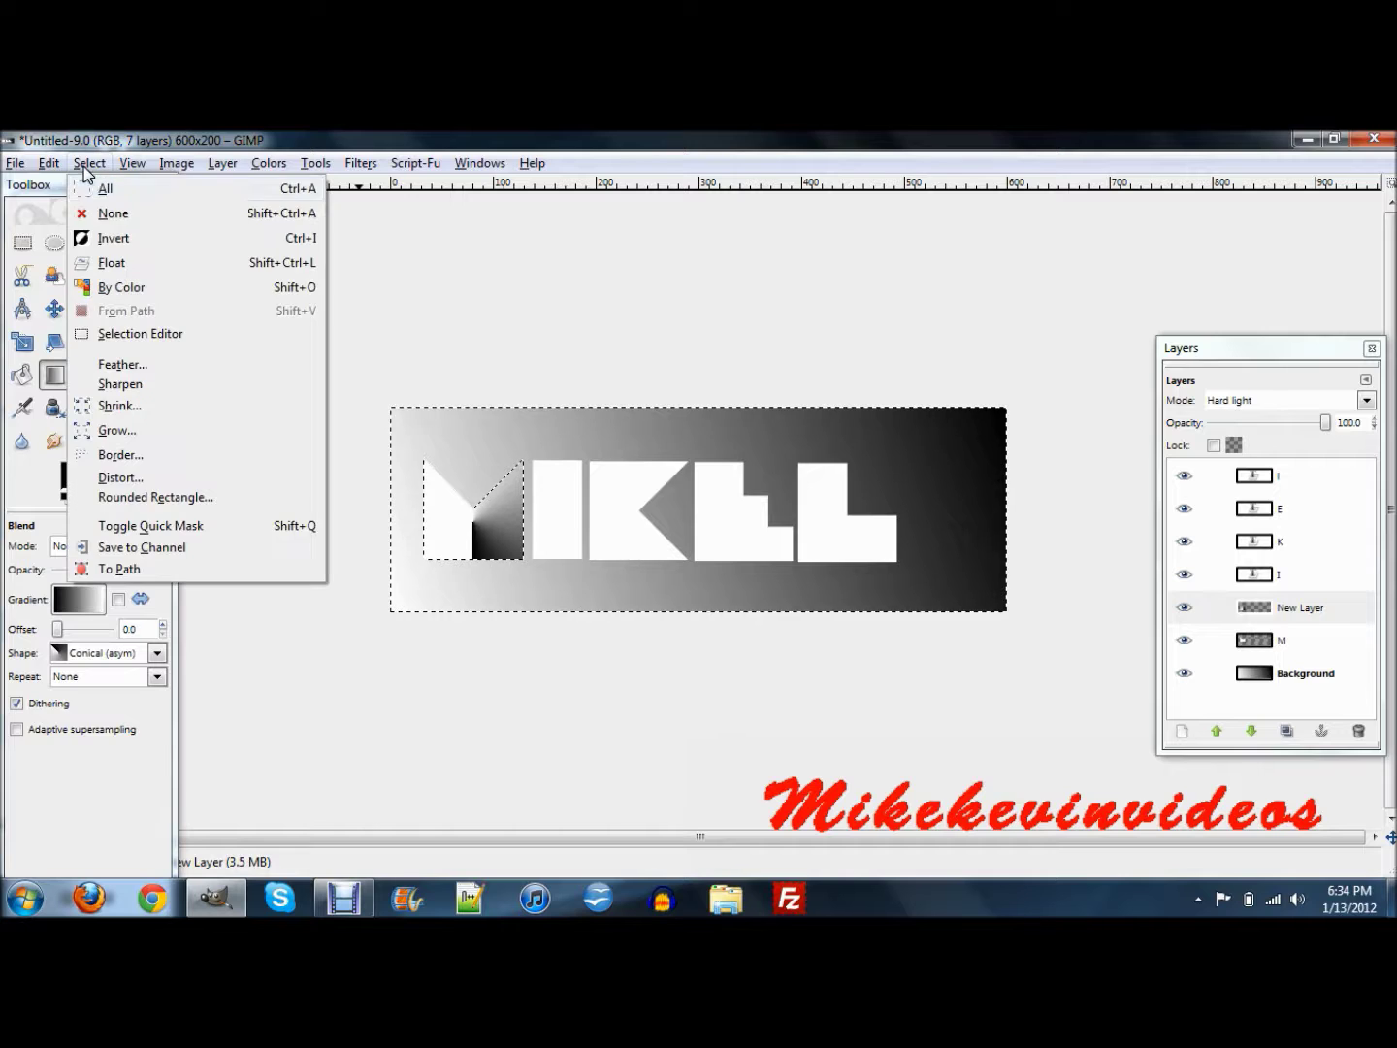
click(112, 239)
Apply a Drop Shadow to the M with Offset X and Y both set to 0.
click(368, 166)
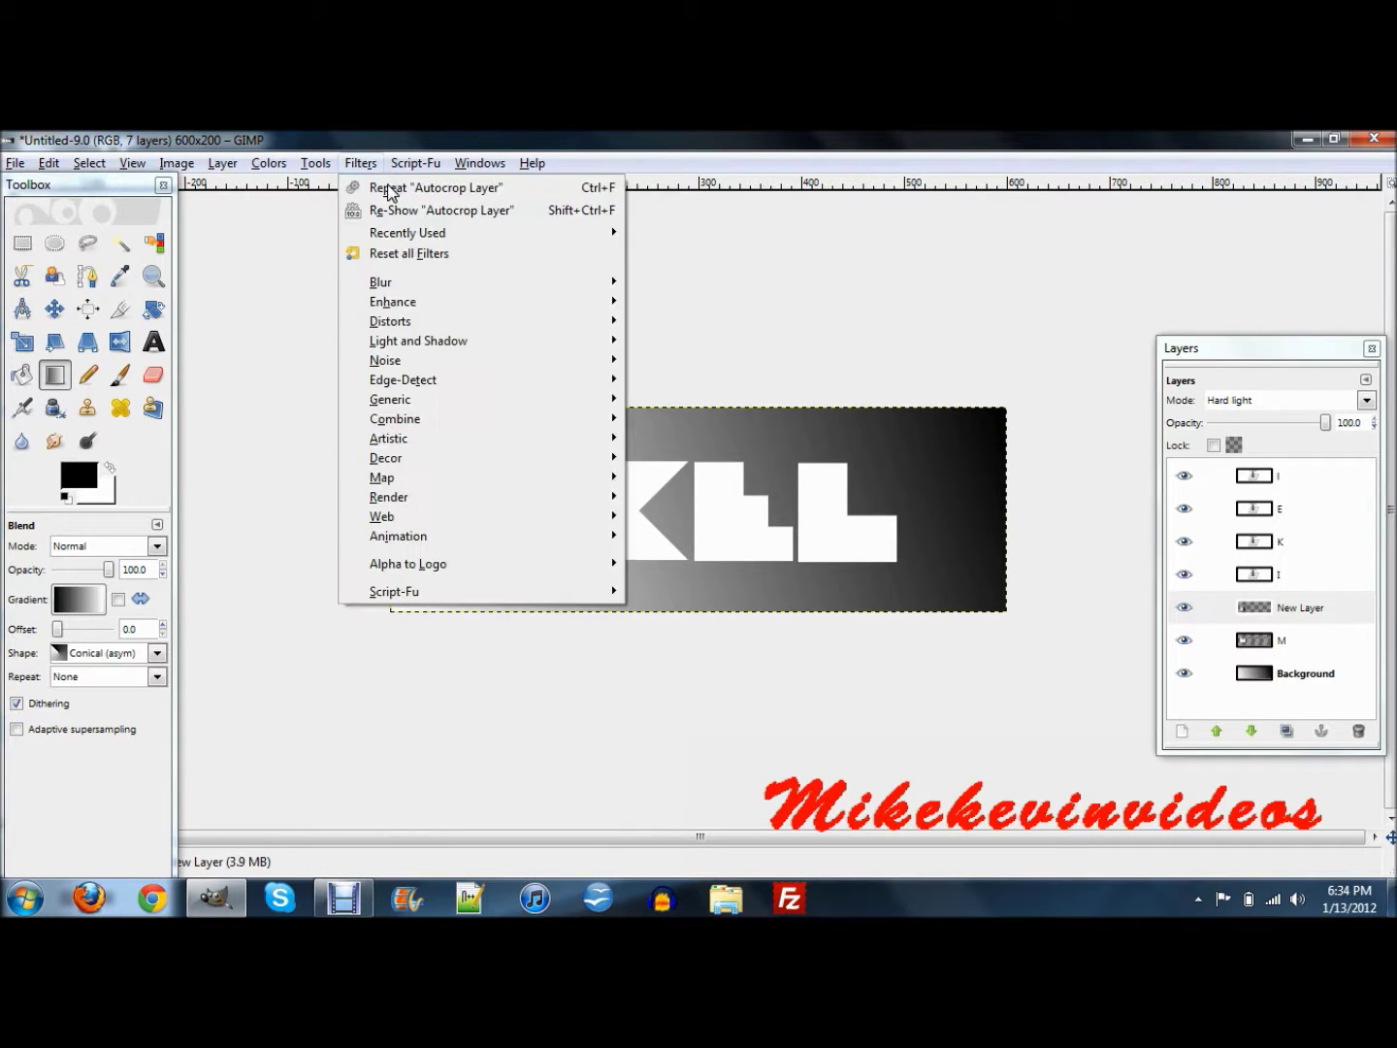
mouse_move(554, 354)
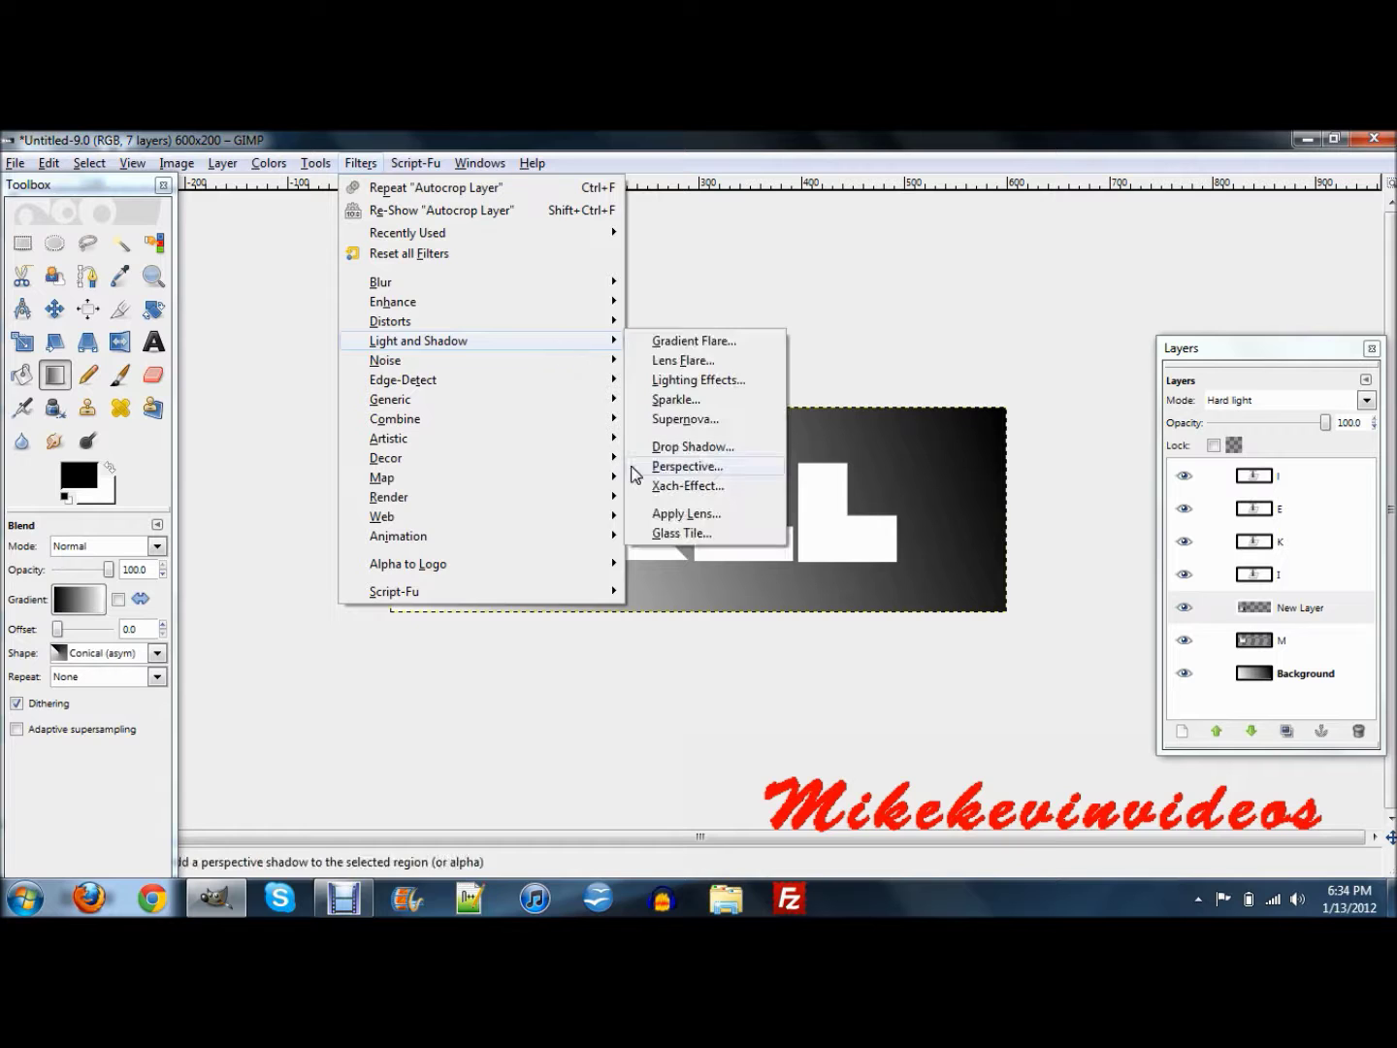
click(664, 447)
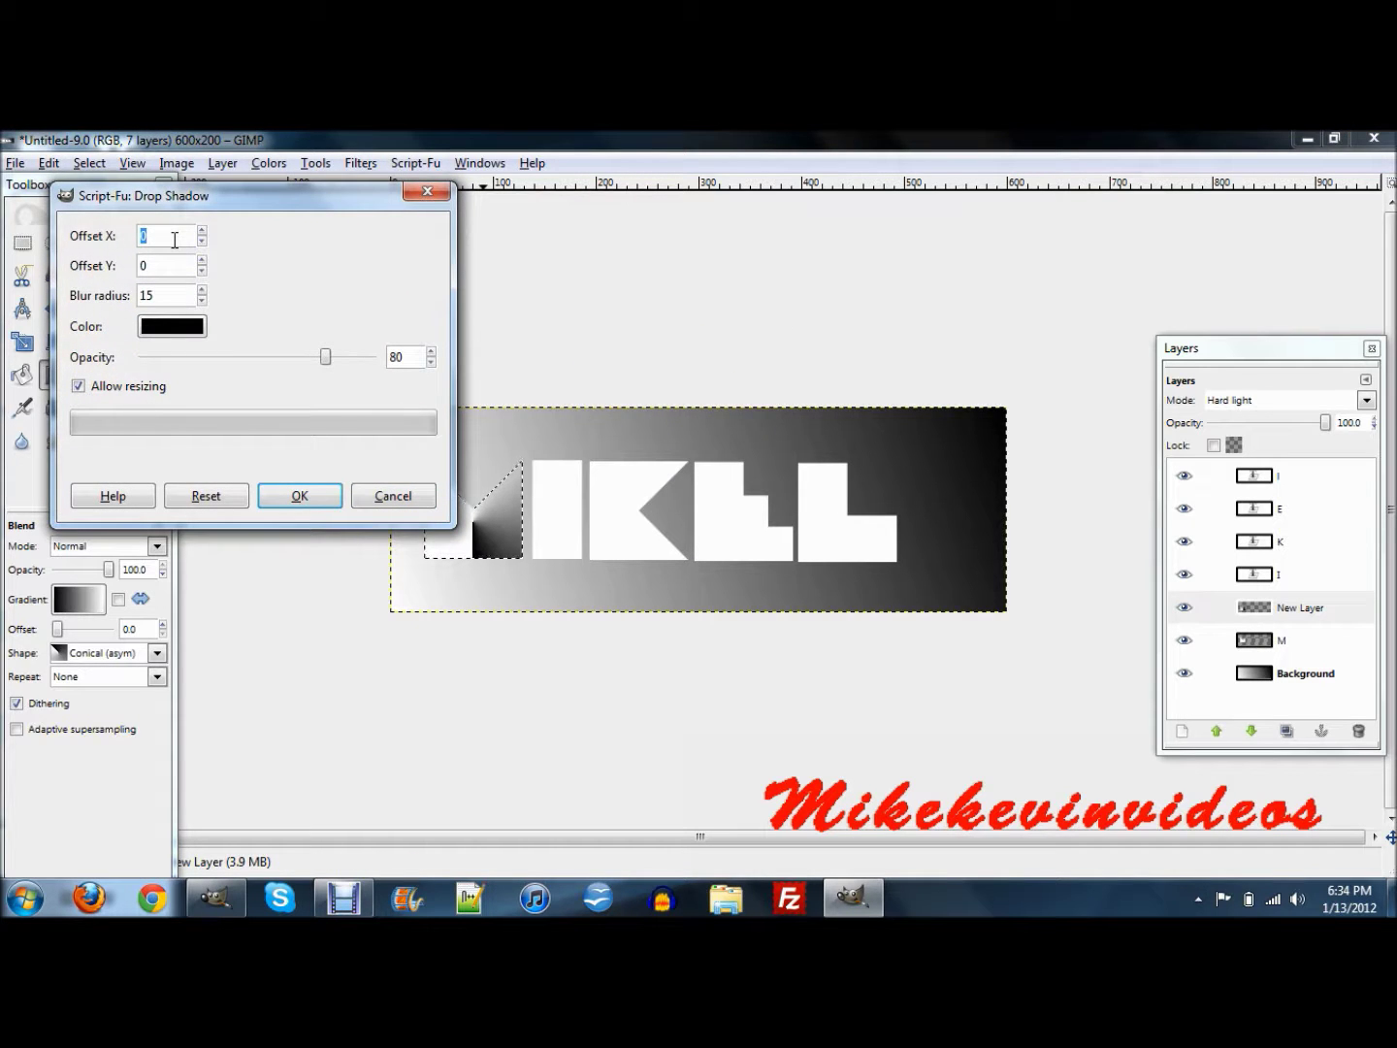
text(0)
key(Tab)
text(0)
click(292, 496)
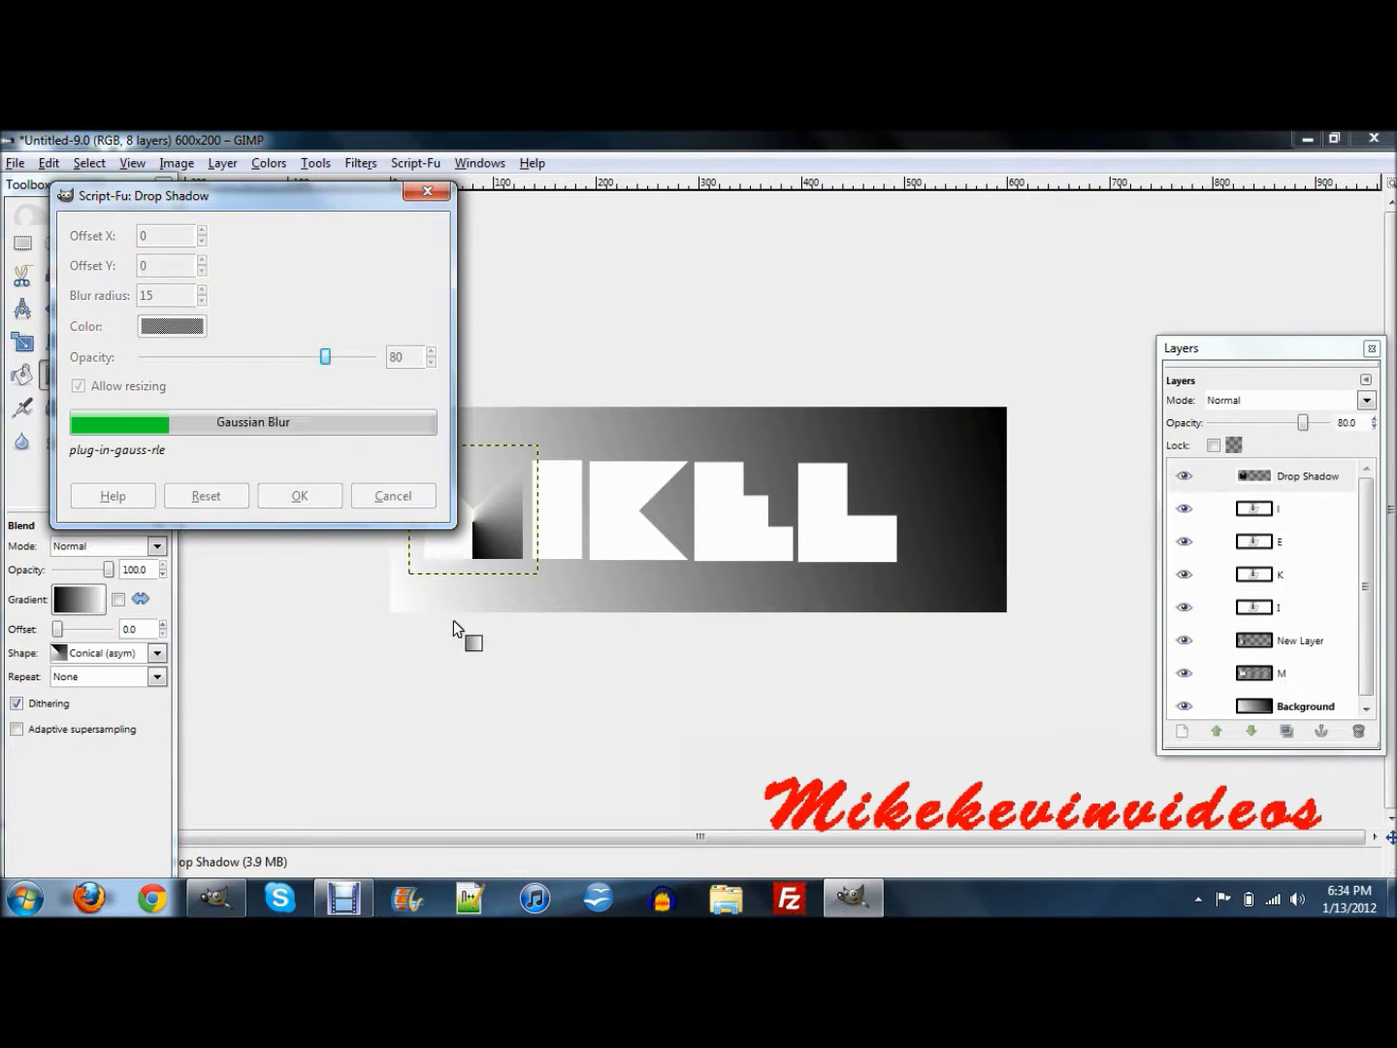
Clear the selection with Select > None and make the I letter's layer active.
click(90, 162)
click(113, 212)
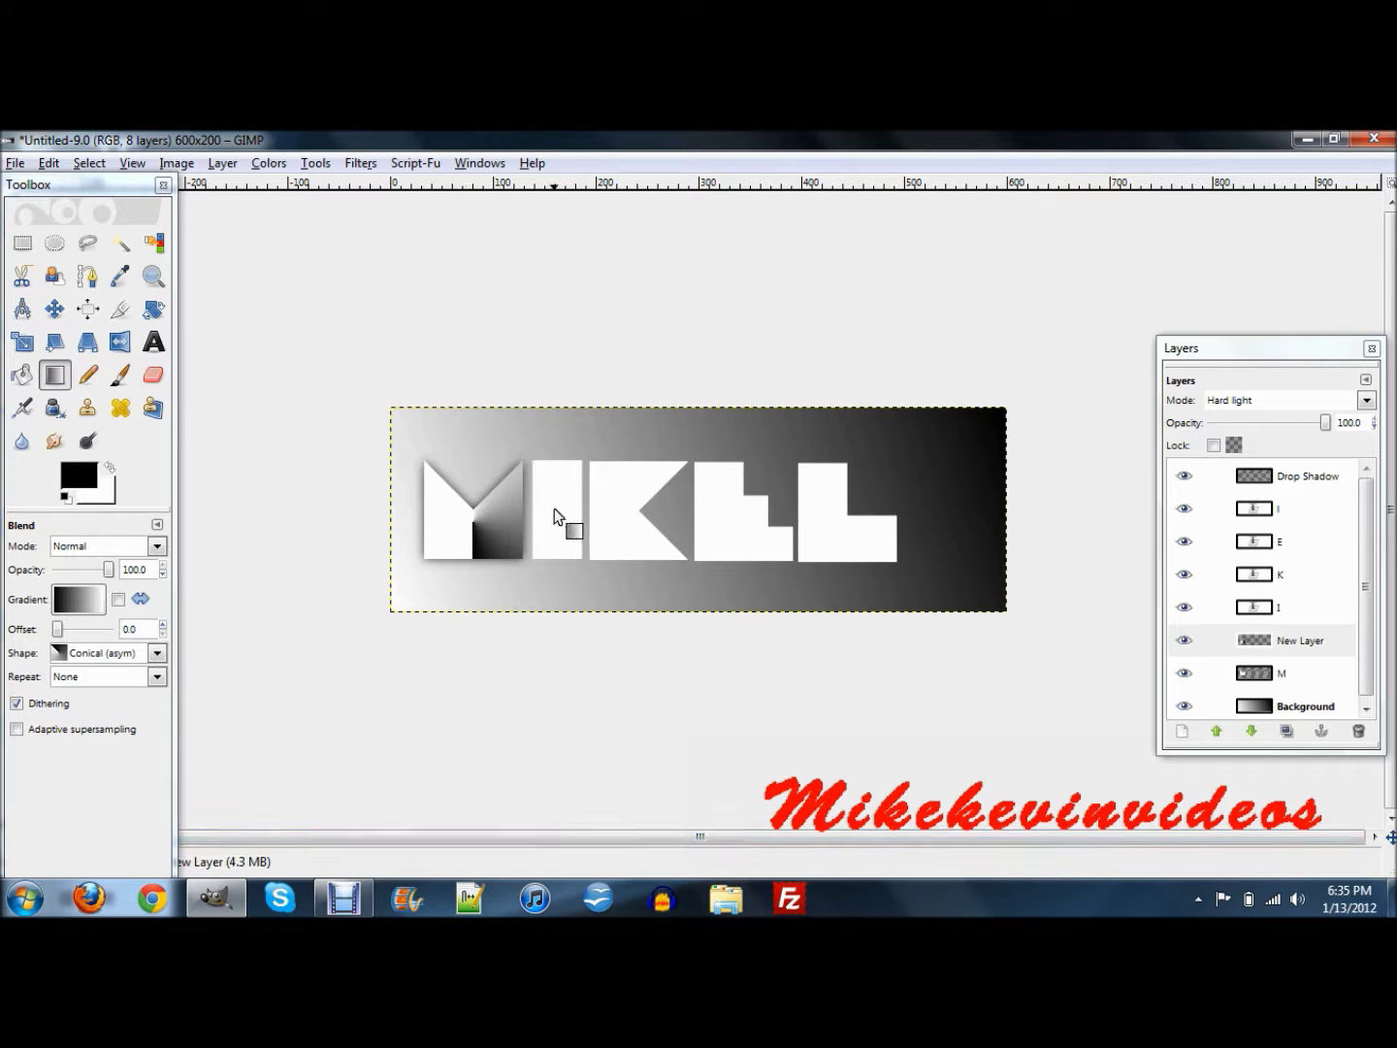
click(1277, 609)
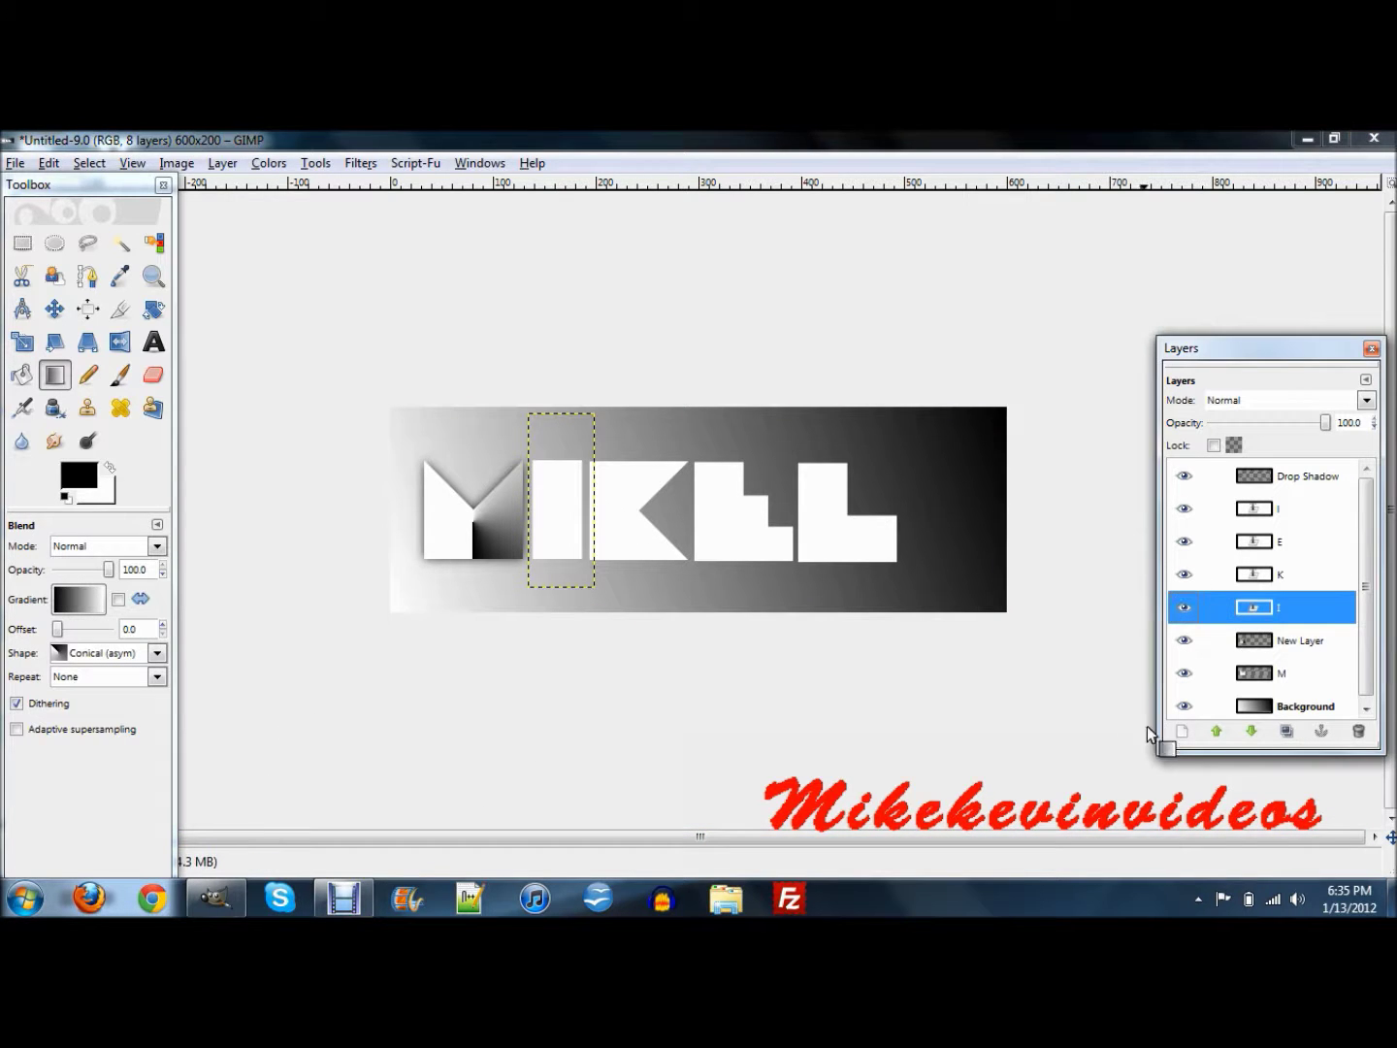
Add transparent New Layer#1, draw a gradient down from the I, and set it to Hard light.
click(1182, 729)
click(233, 534)
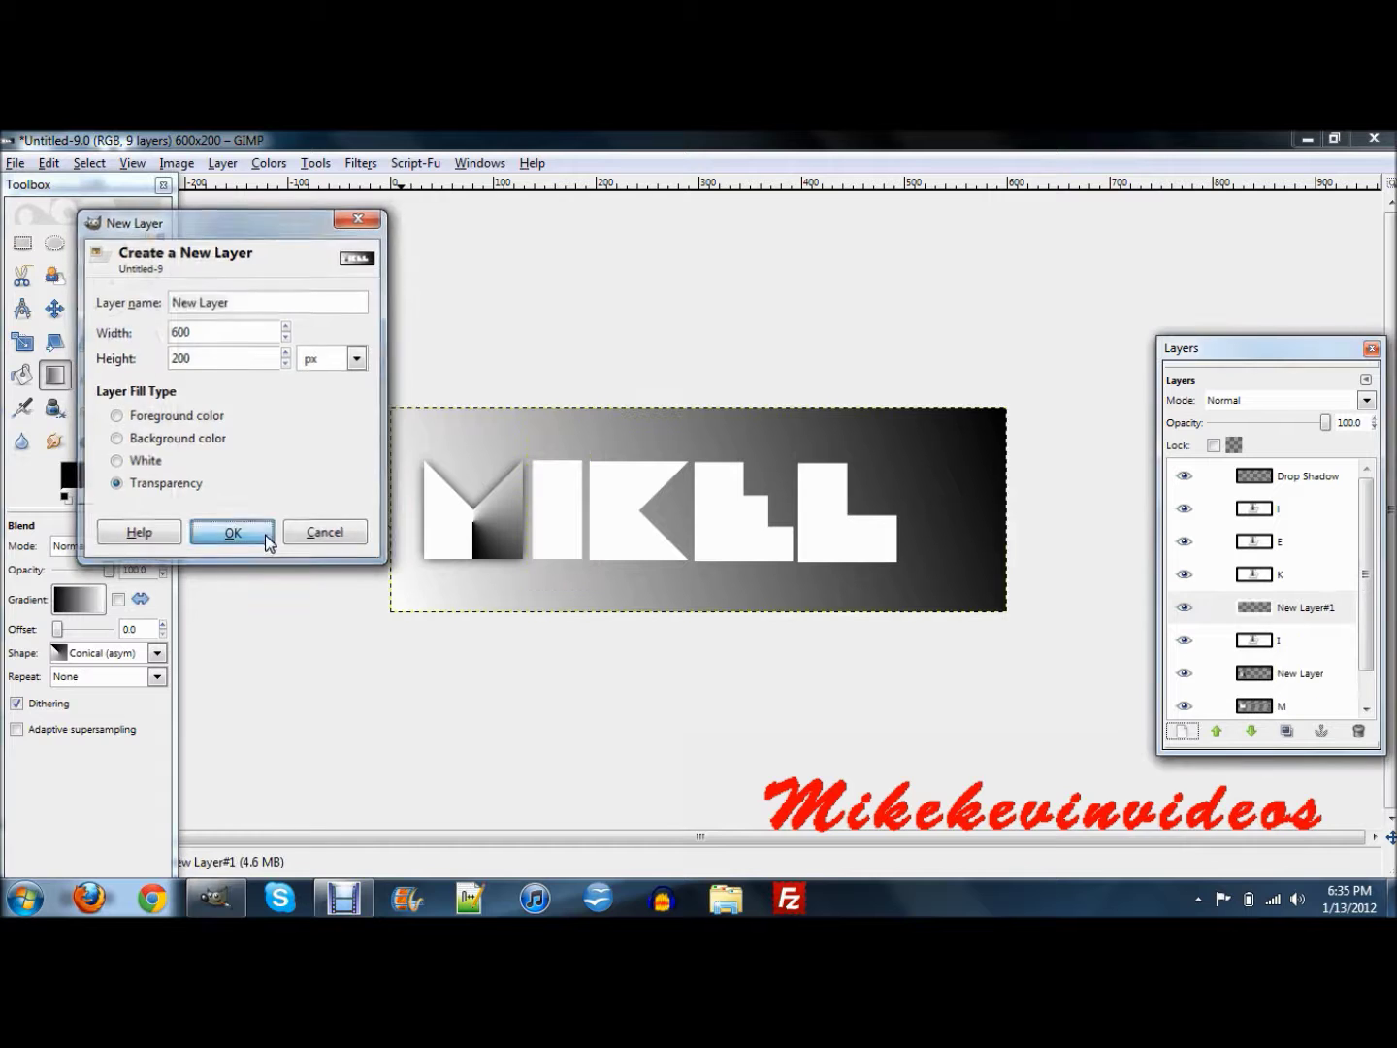
drag(558, 511, 567, 650)
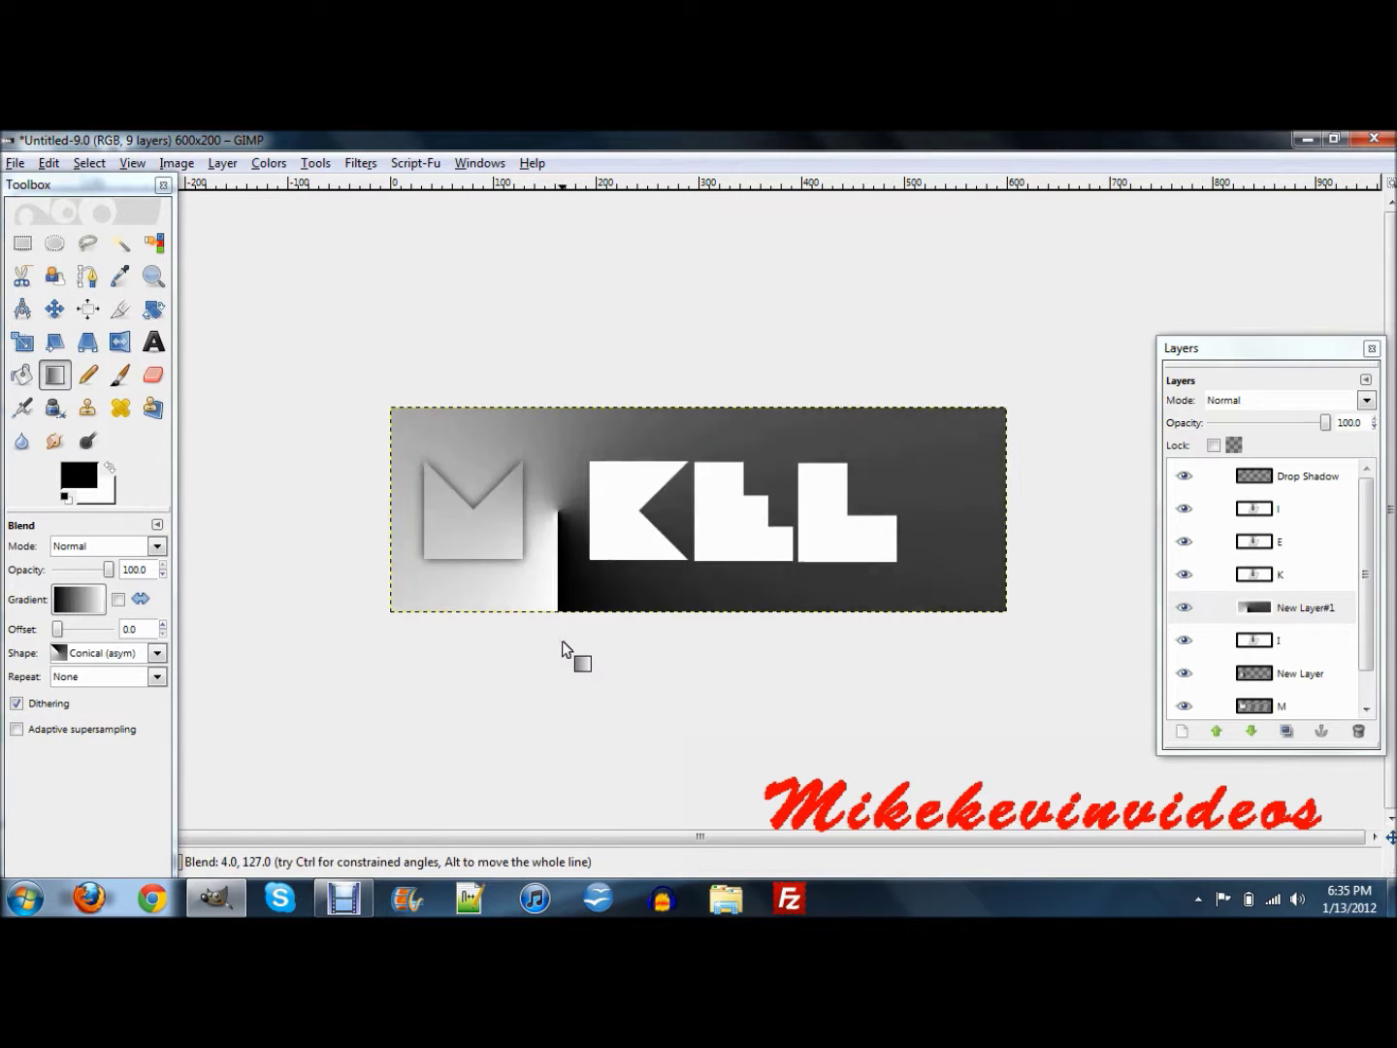
click(1259, 405)
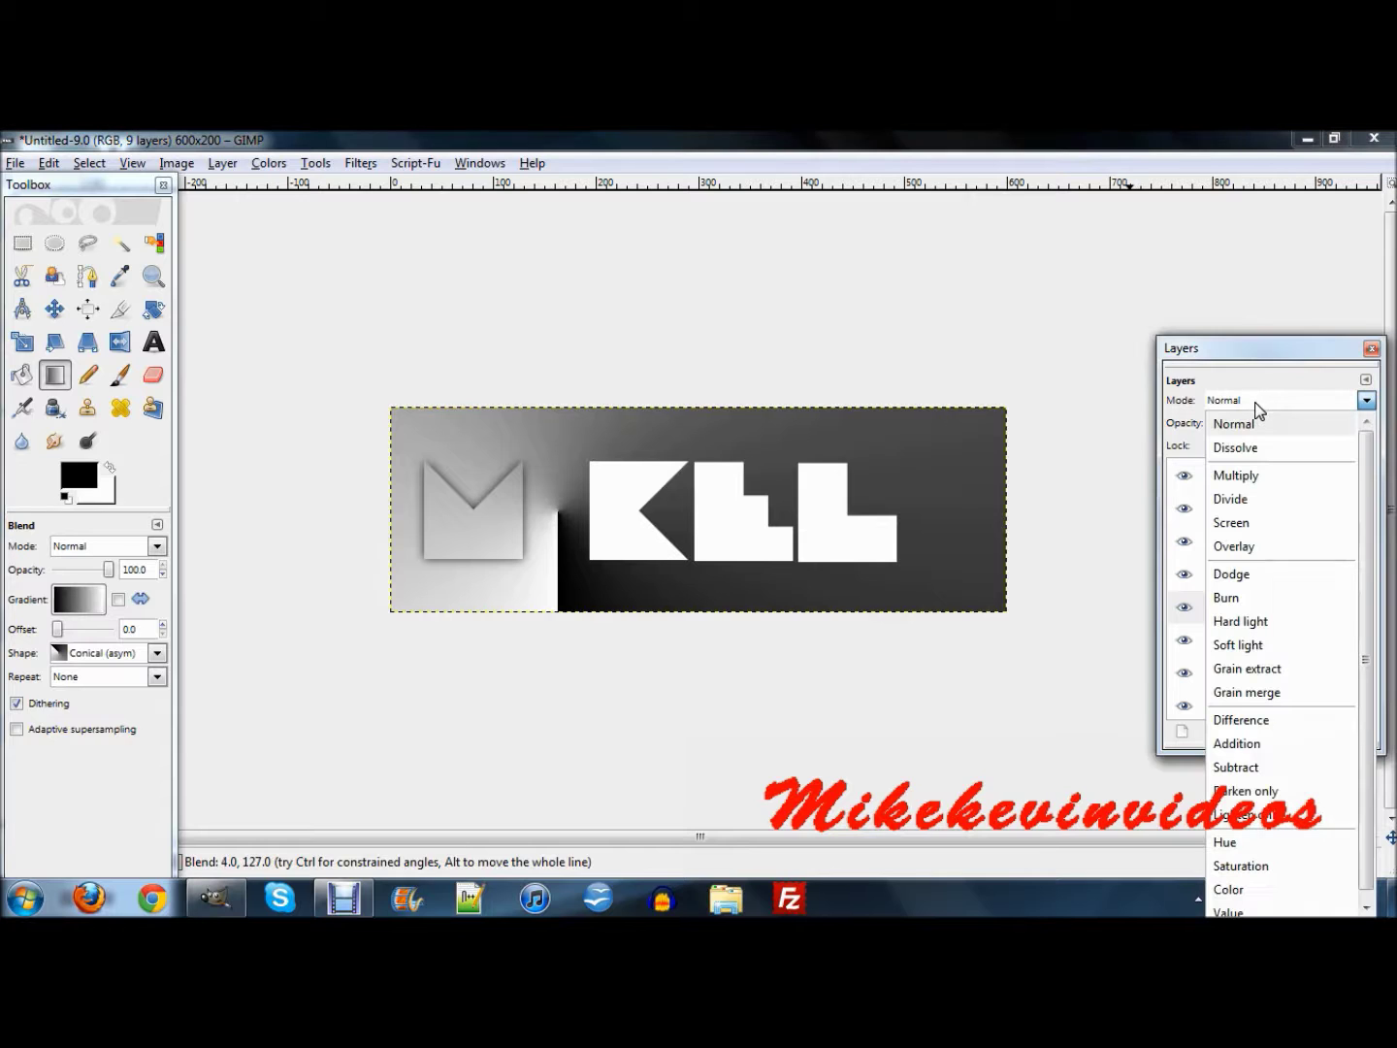
click(1252, 621)
Use Alpha to Selection on the I layer and clear the gradient outside the letter.
click(1293, 641)
right_click(1293, 641)
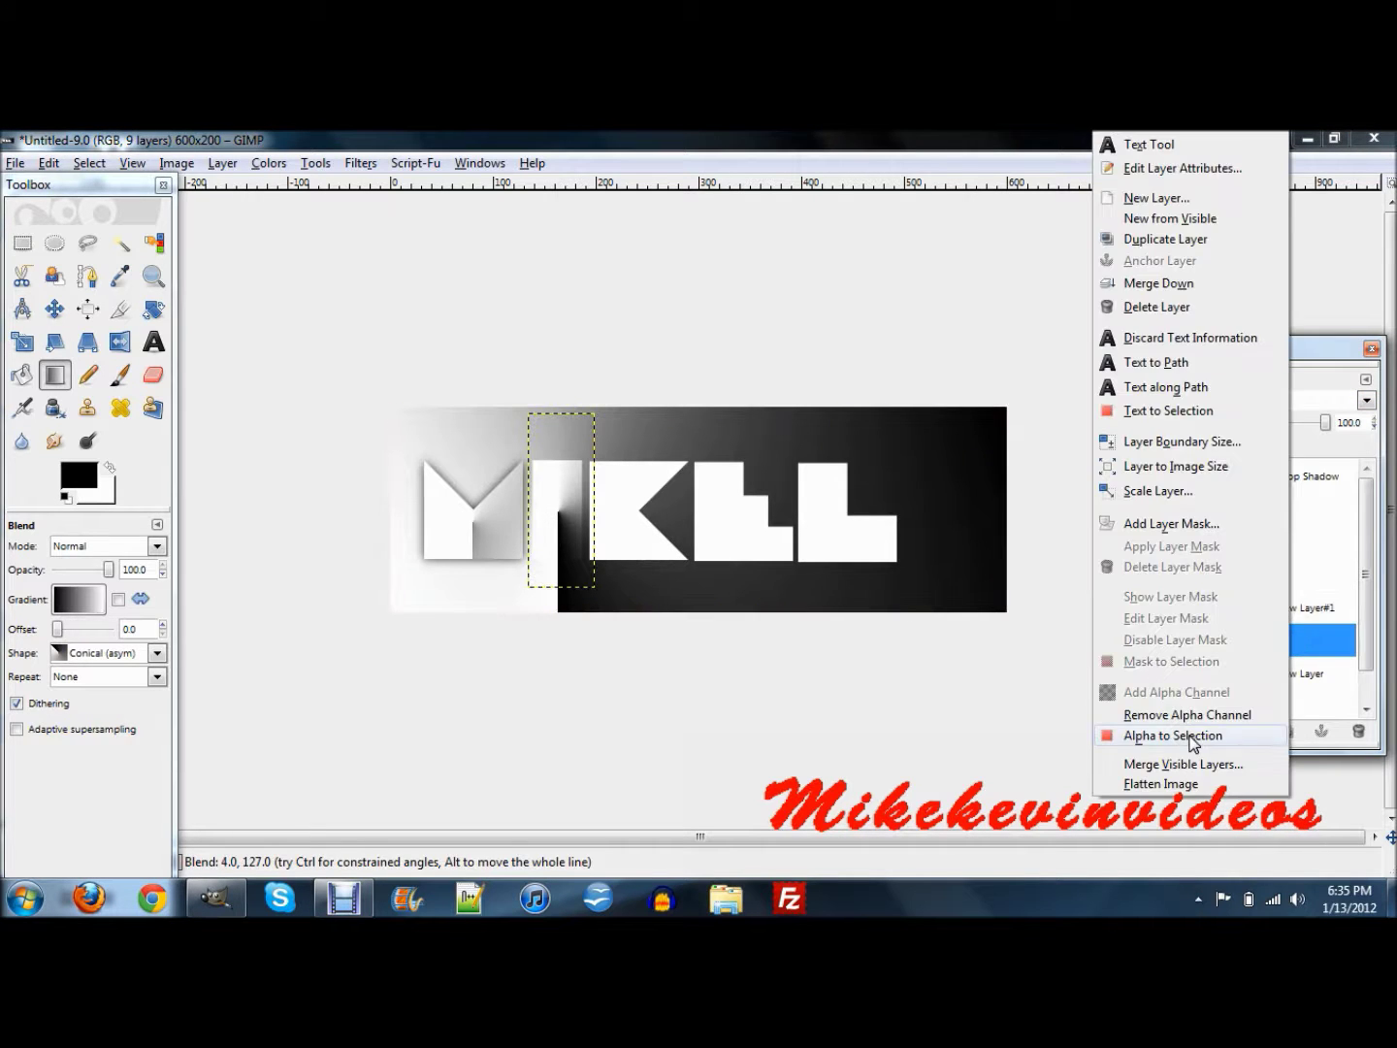
click(1193, 743)
click(1318, 607)
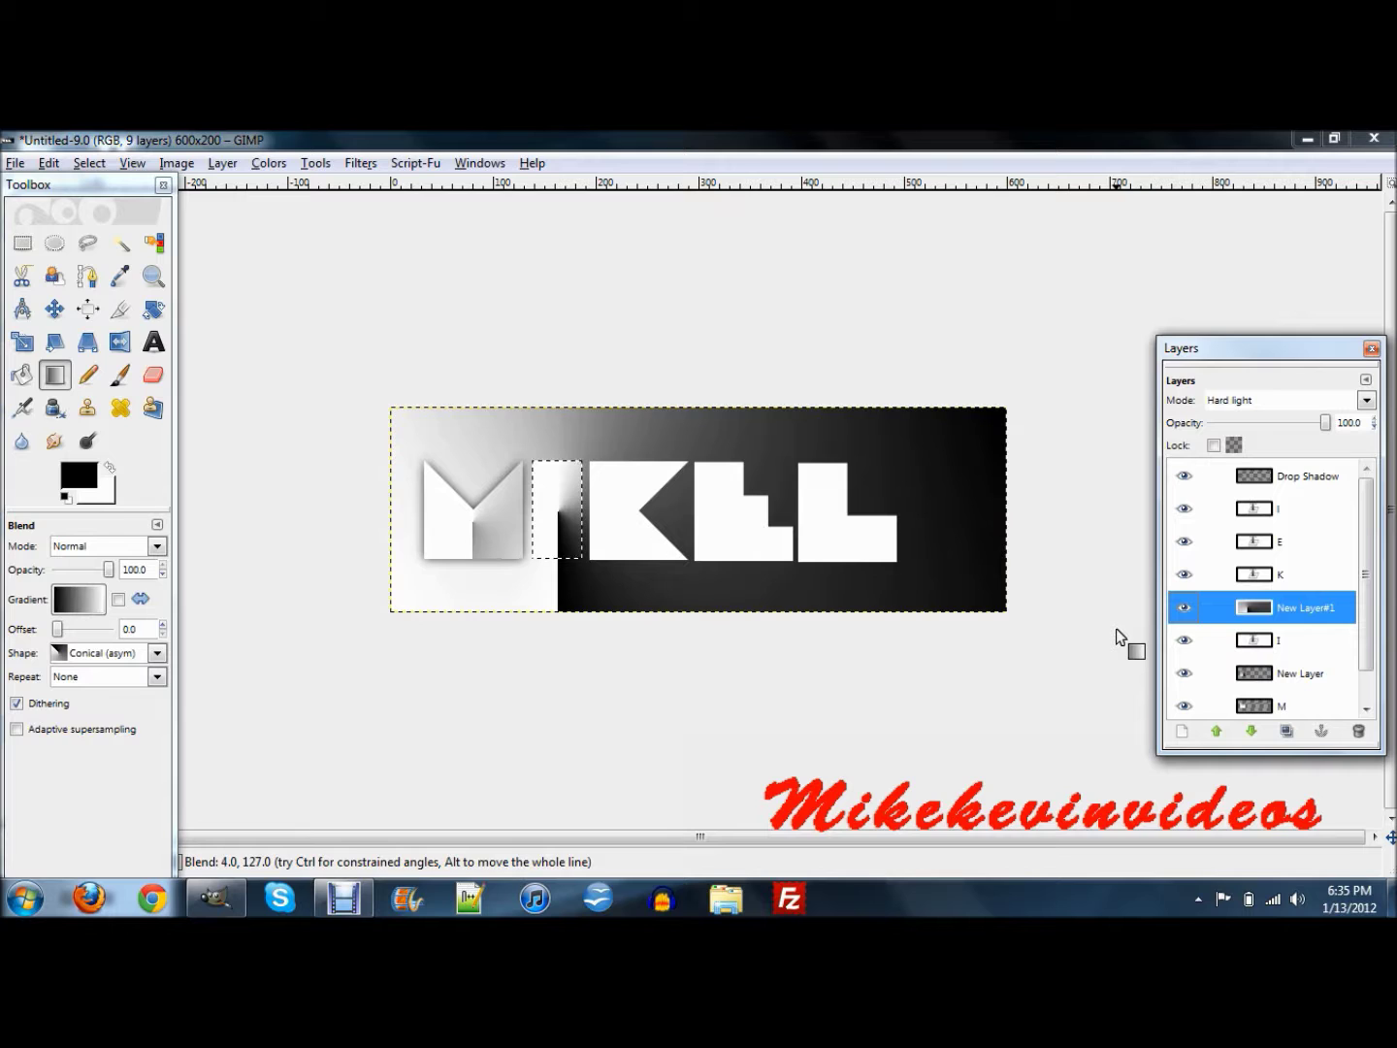
key(ctrl+z)
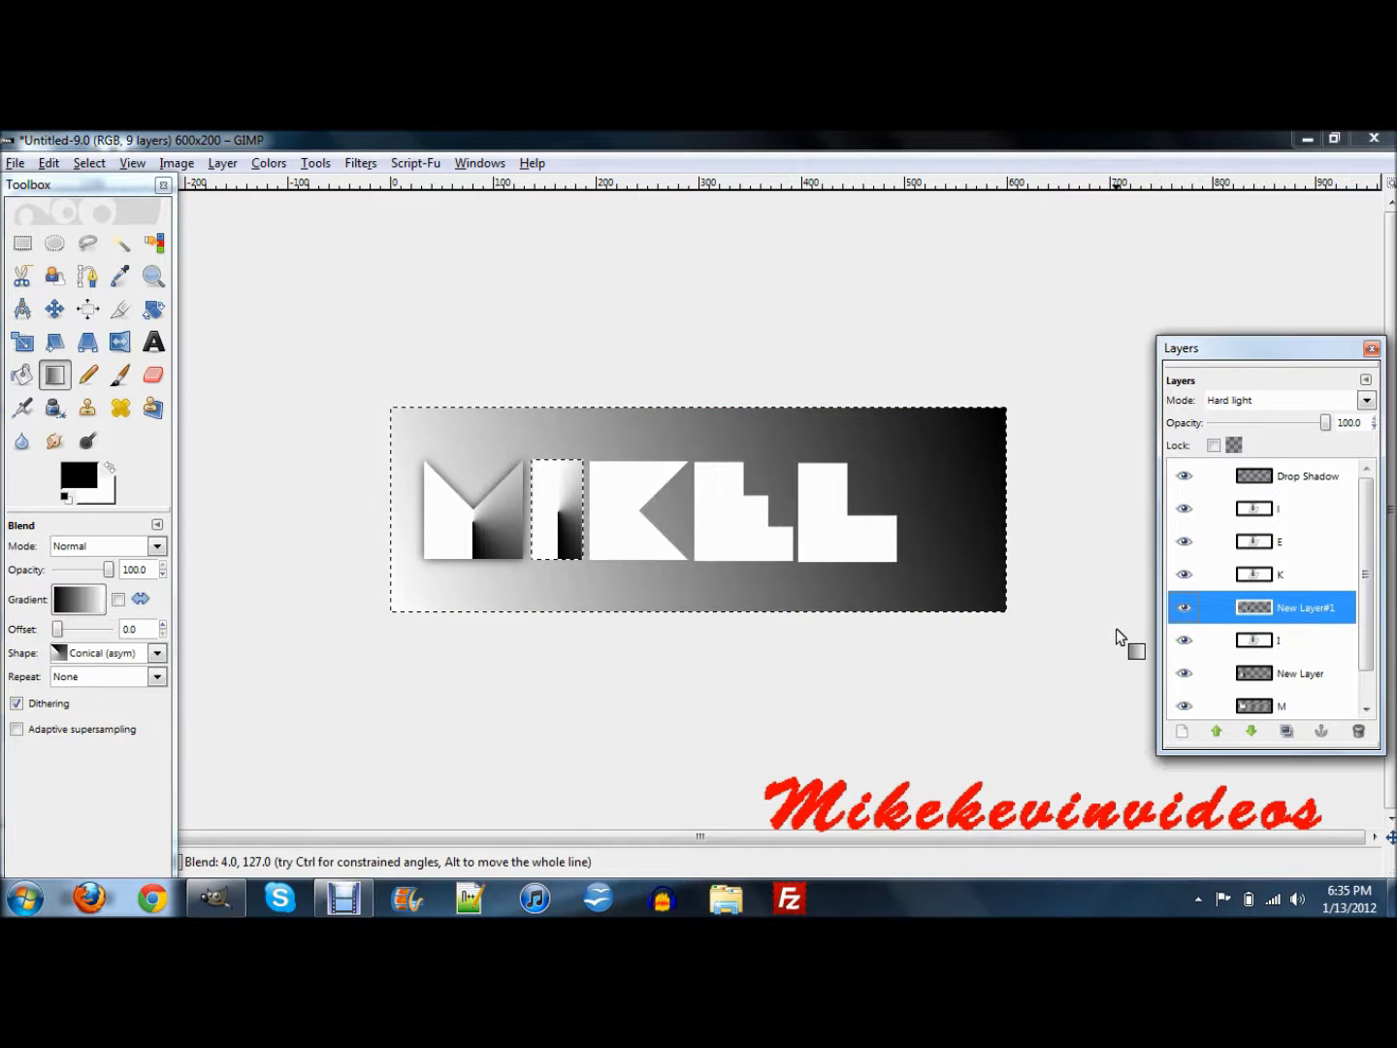
Repeat the drop shadow on the I shape, then cancel an accidental save.
key(shift+ctrl+f)
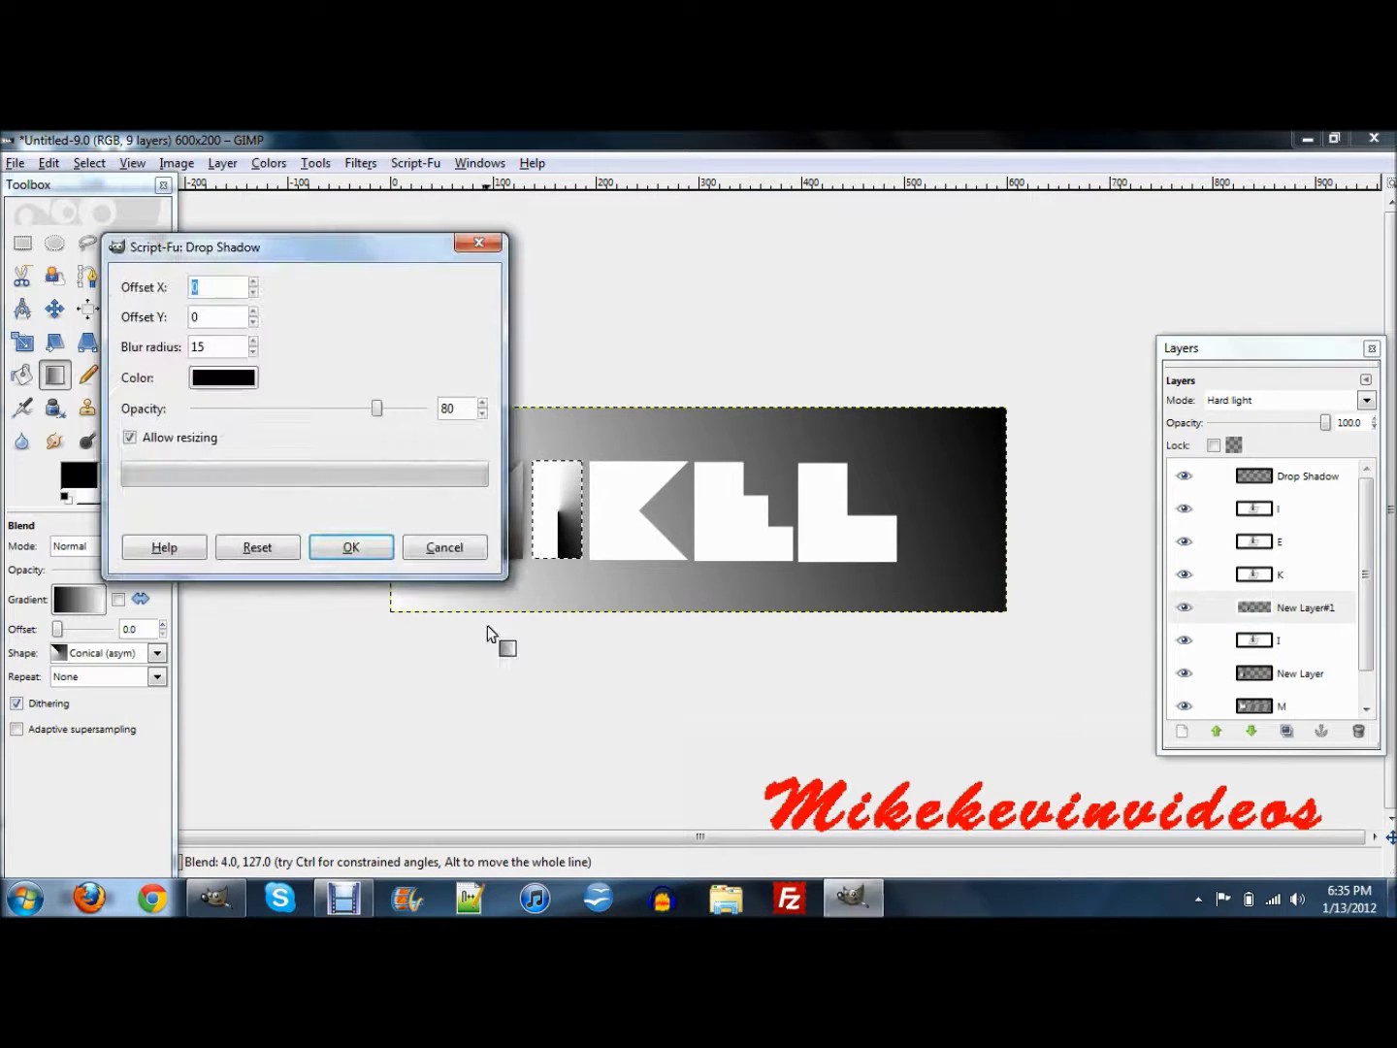
click(351, 547)
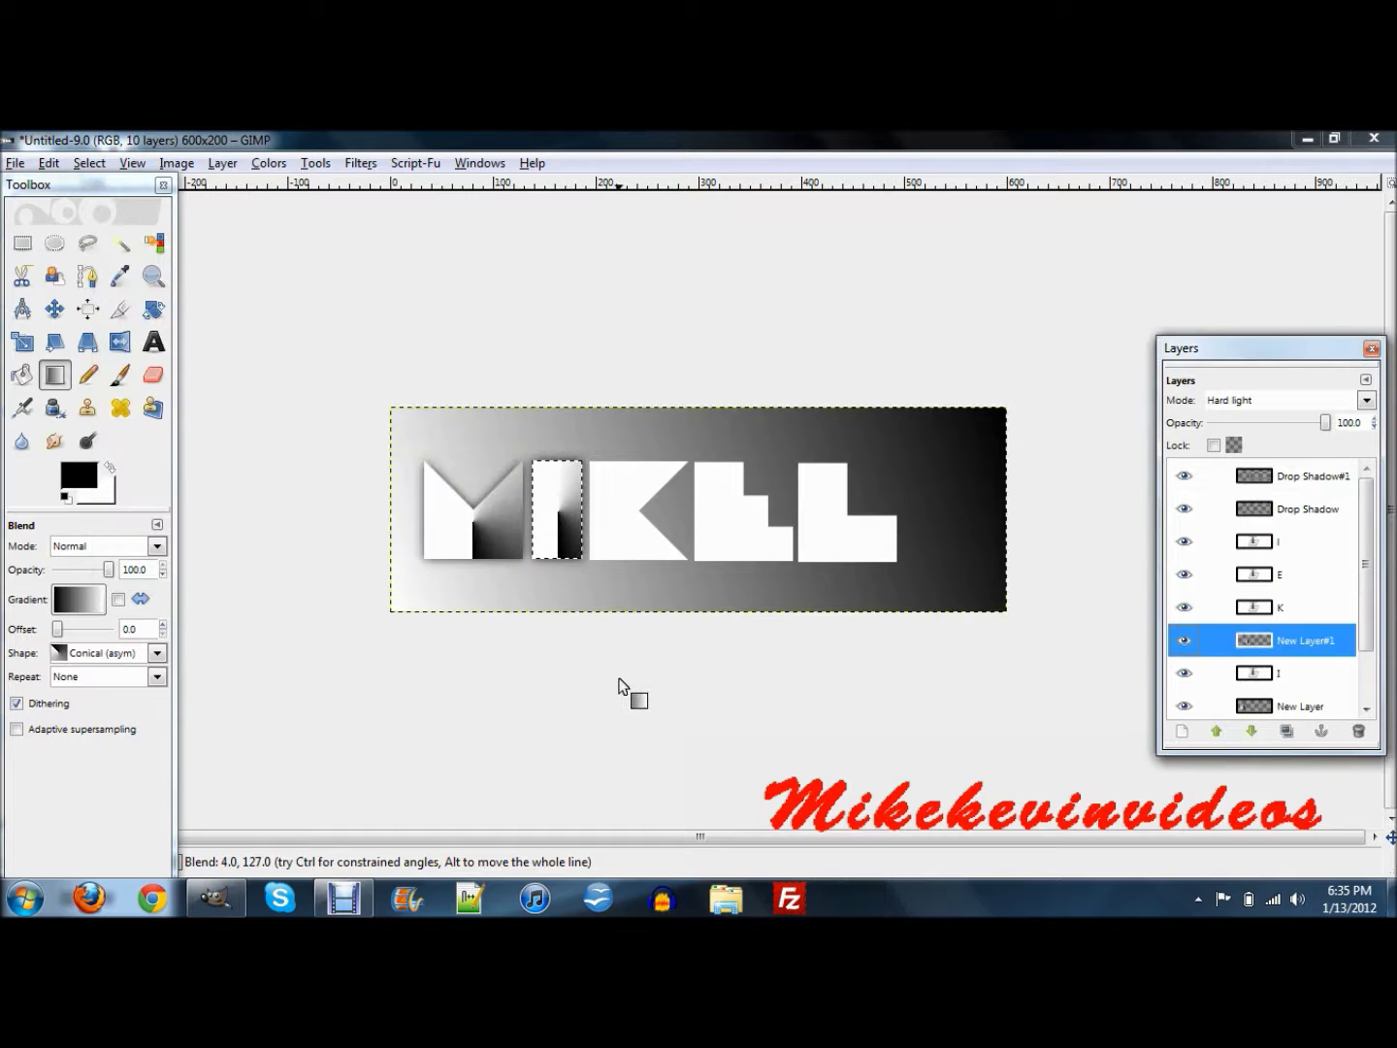
key(ctrl+s)
click(1130, 765)
Add New Layer#2 above K, draw a black-white gradient across it, and flip it vertically.
click(1262, 607)
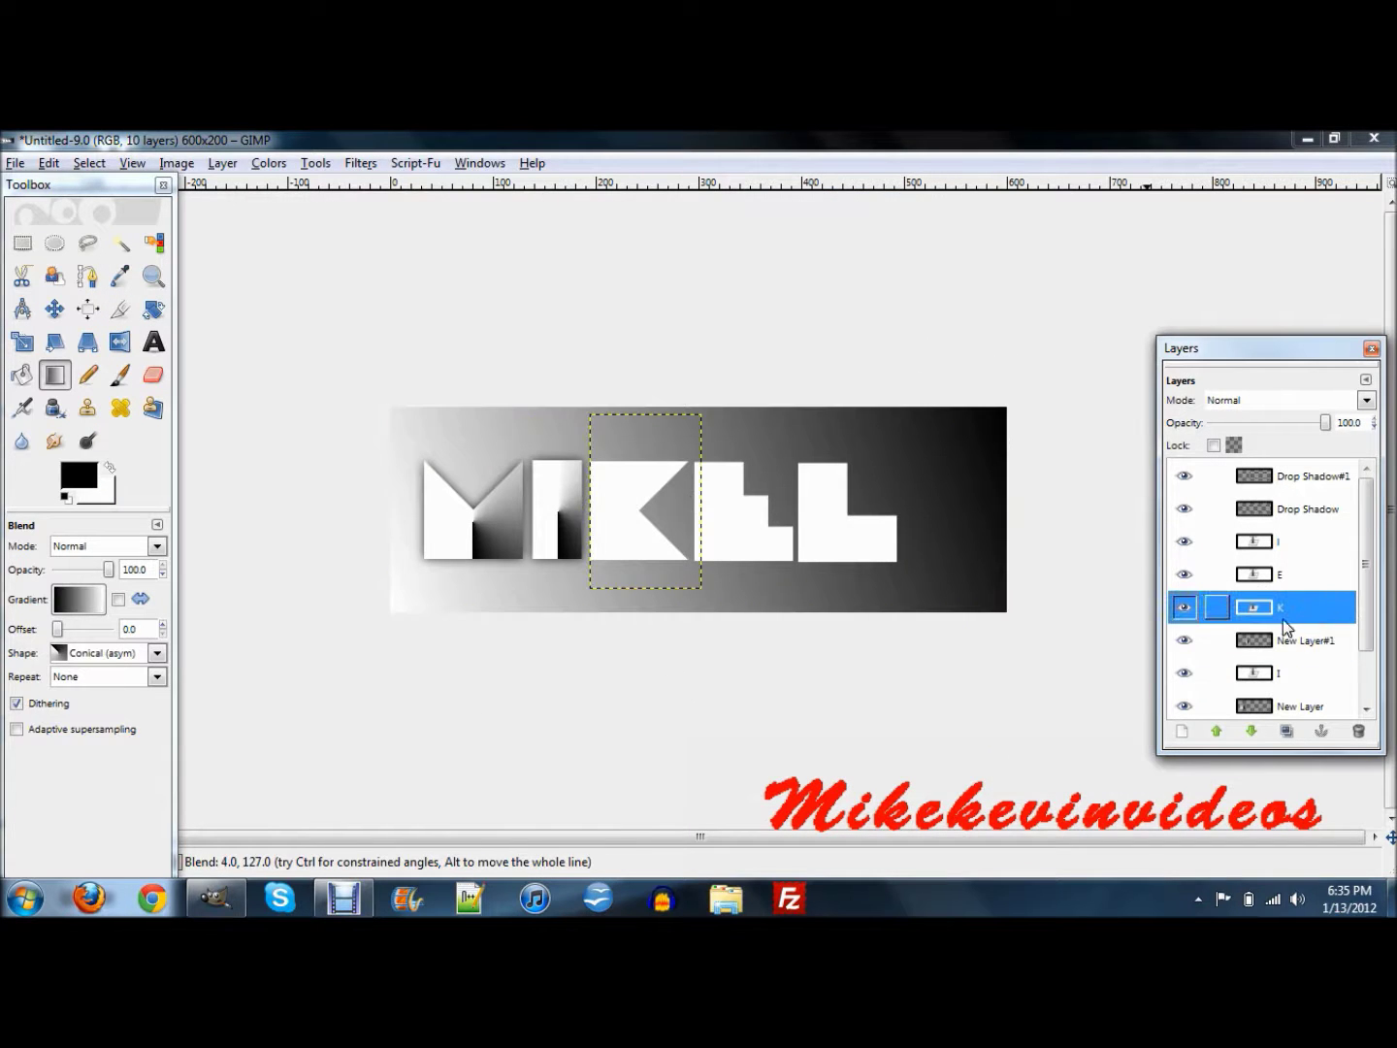
click(1183, 731)
click(343, 614)
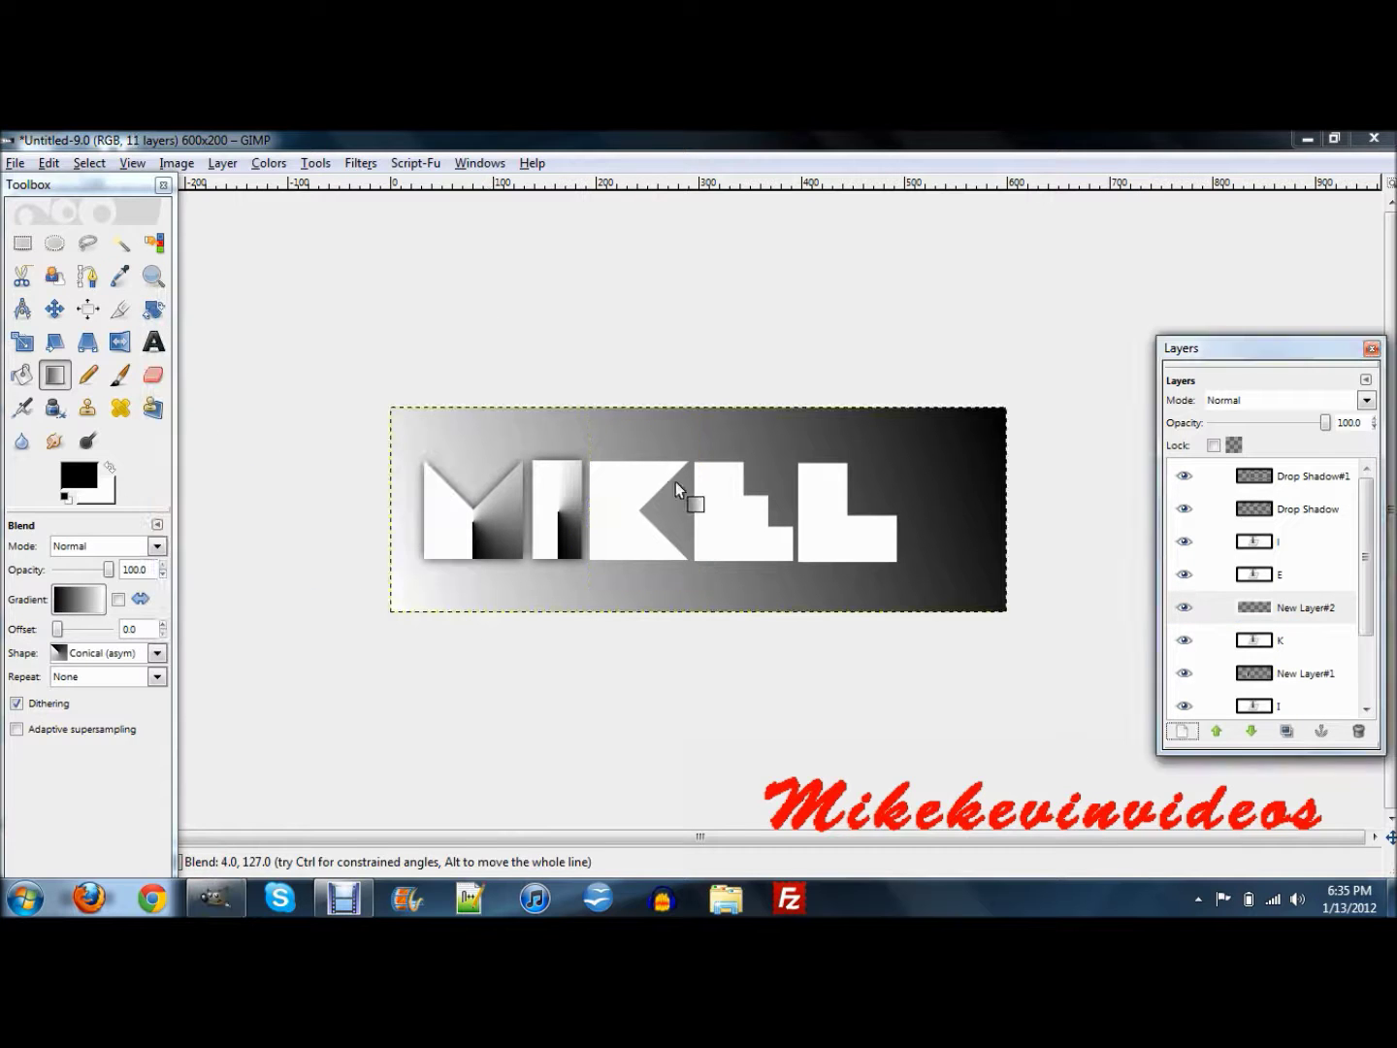
drag(611, 509, 1105, 495)
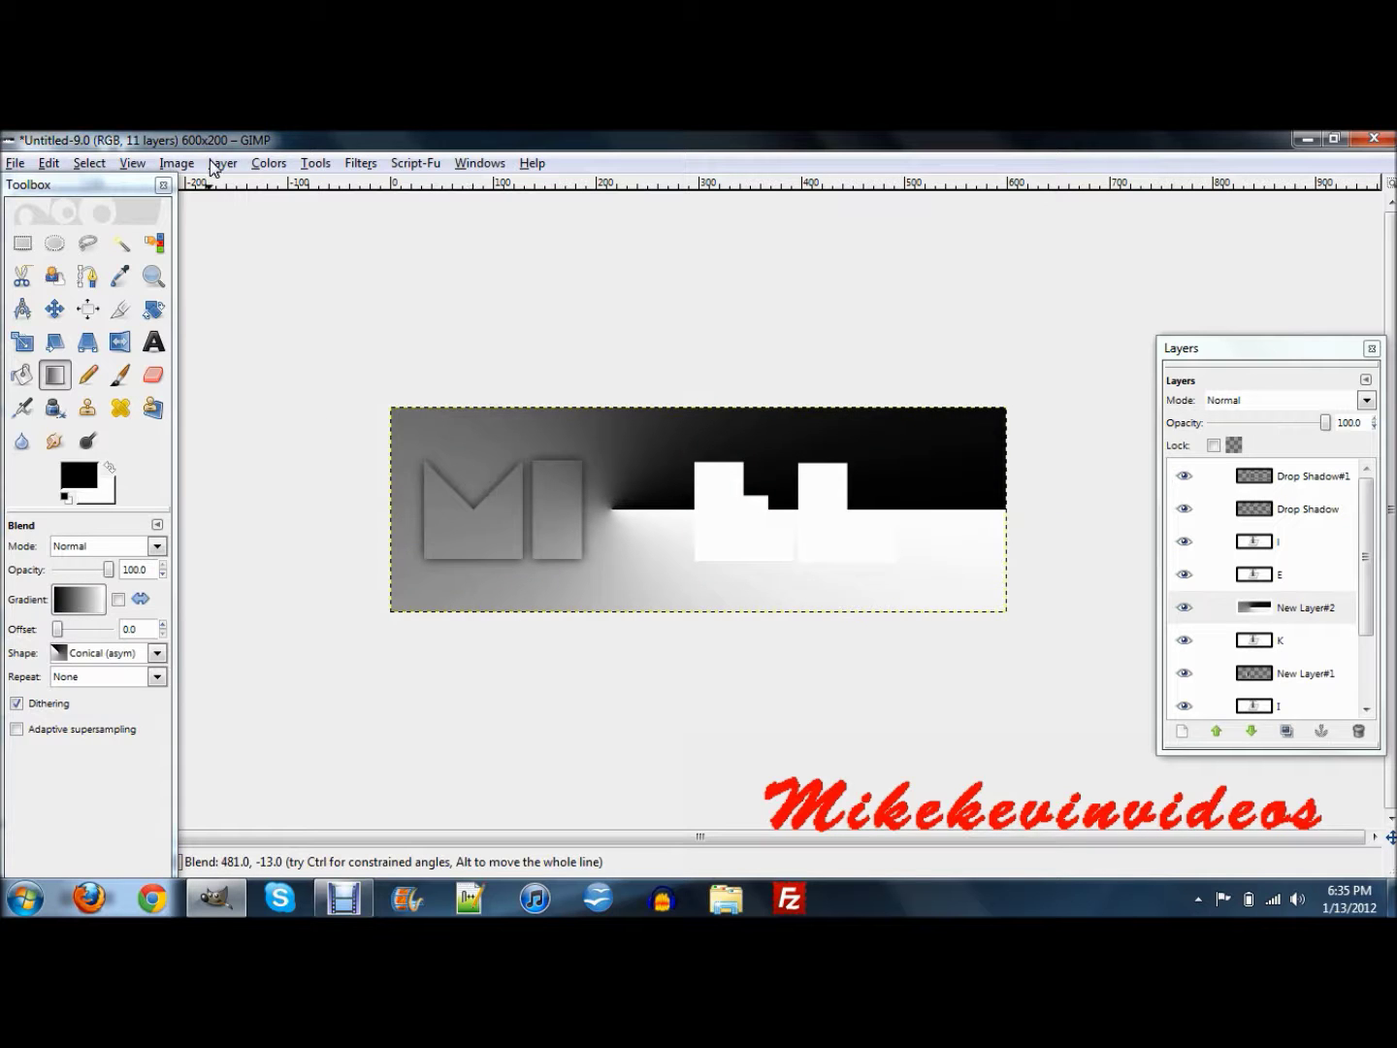
click(221, 163)
mouse_move(398, 383)
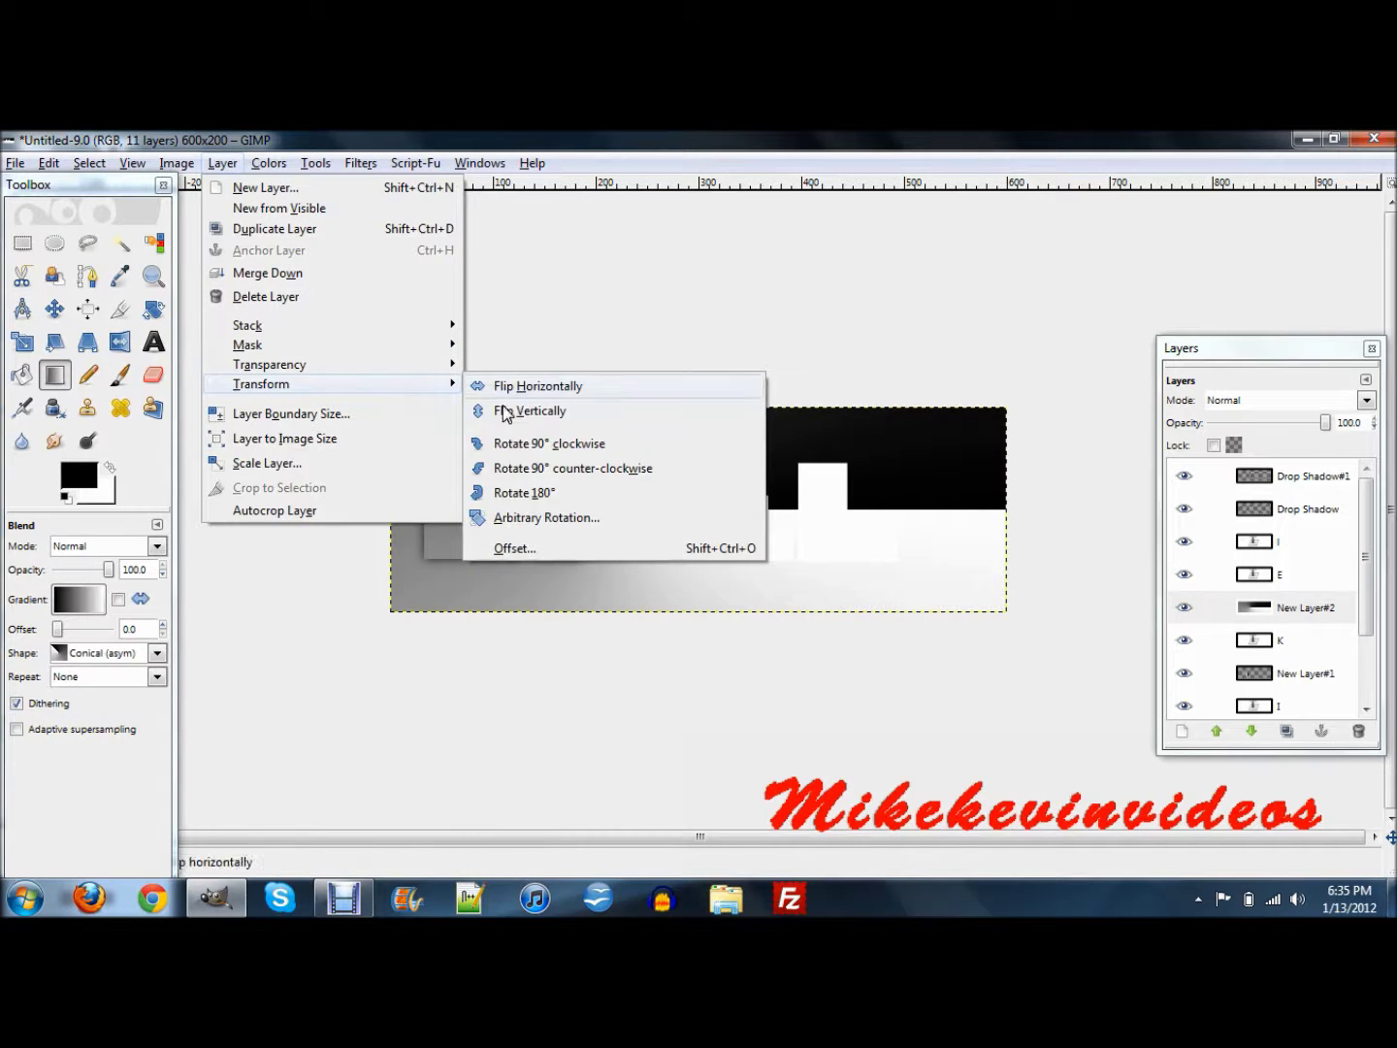
click(570, 411)
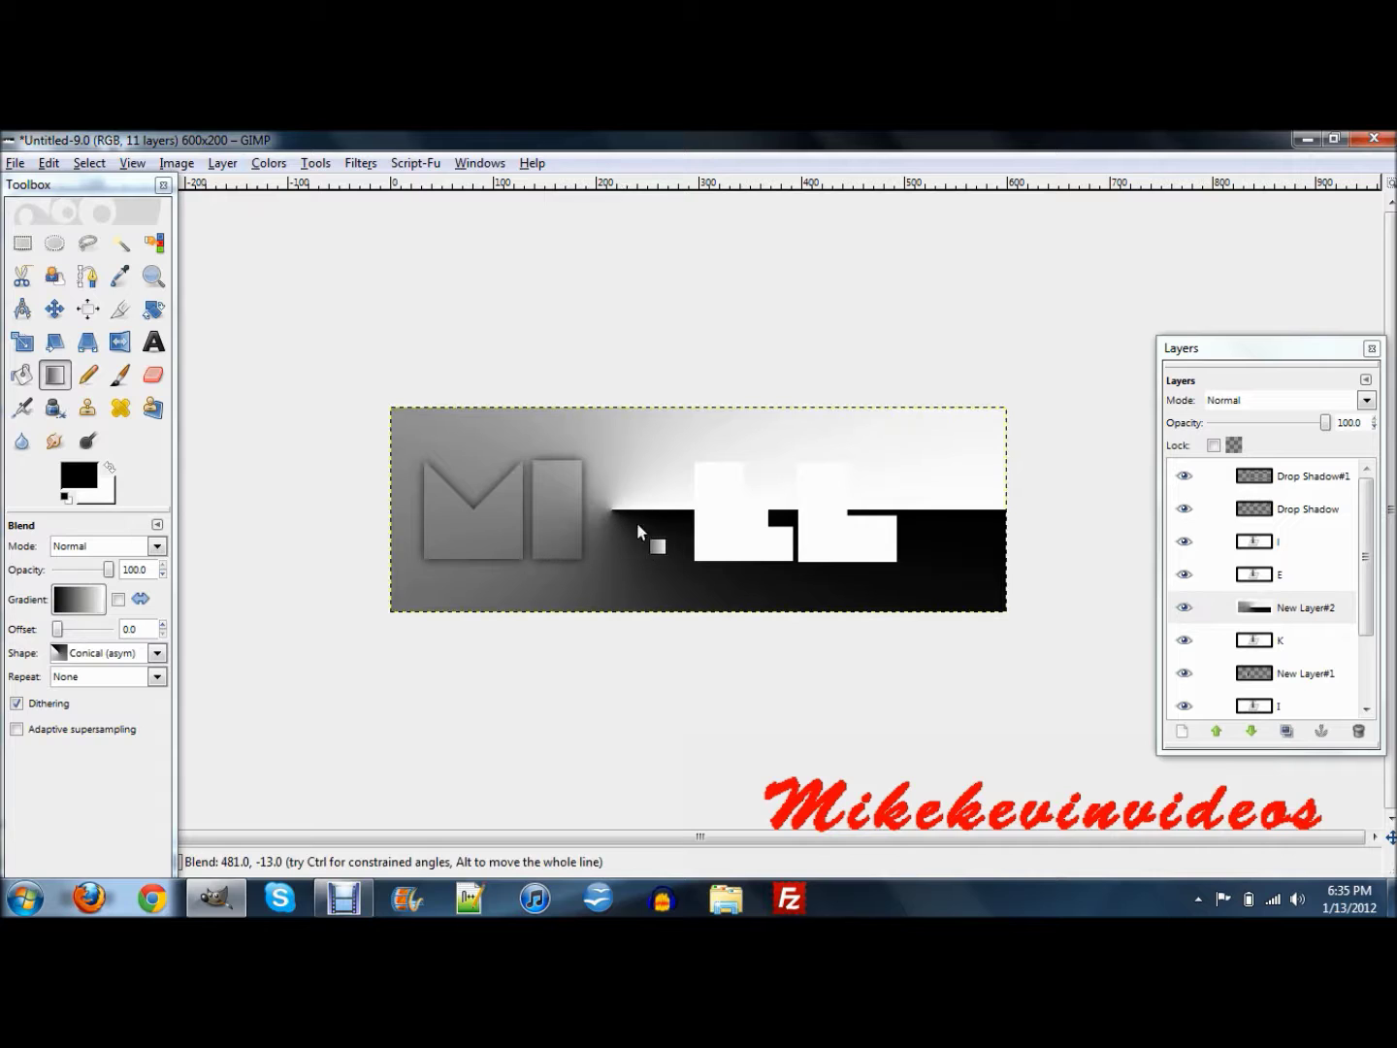
Set New Layer#2 to Hard light, then bring up the E layer's options.
click(1262, 405)
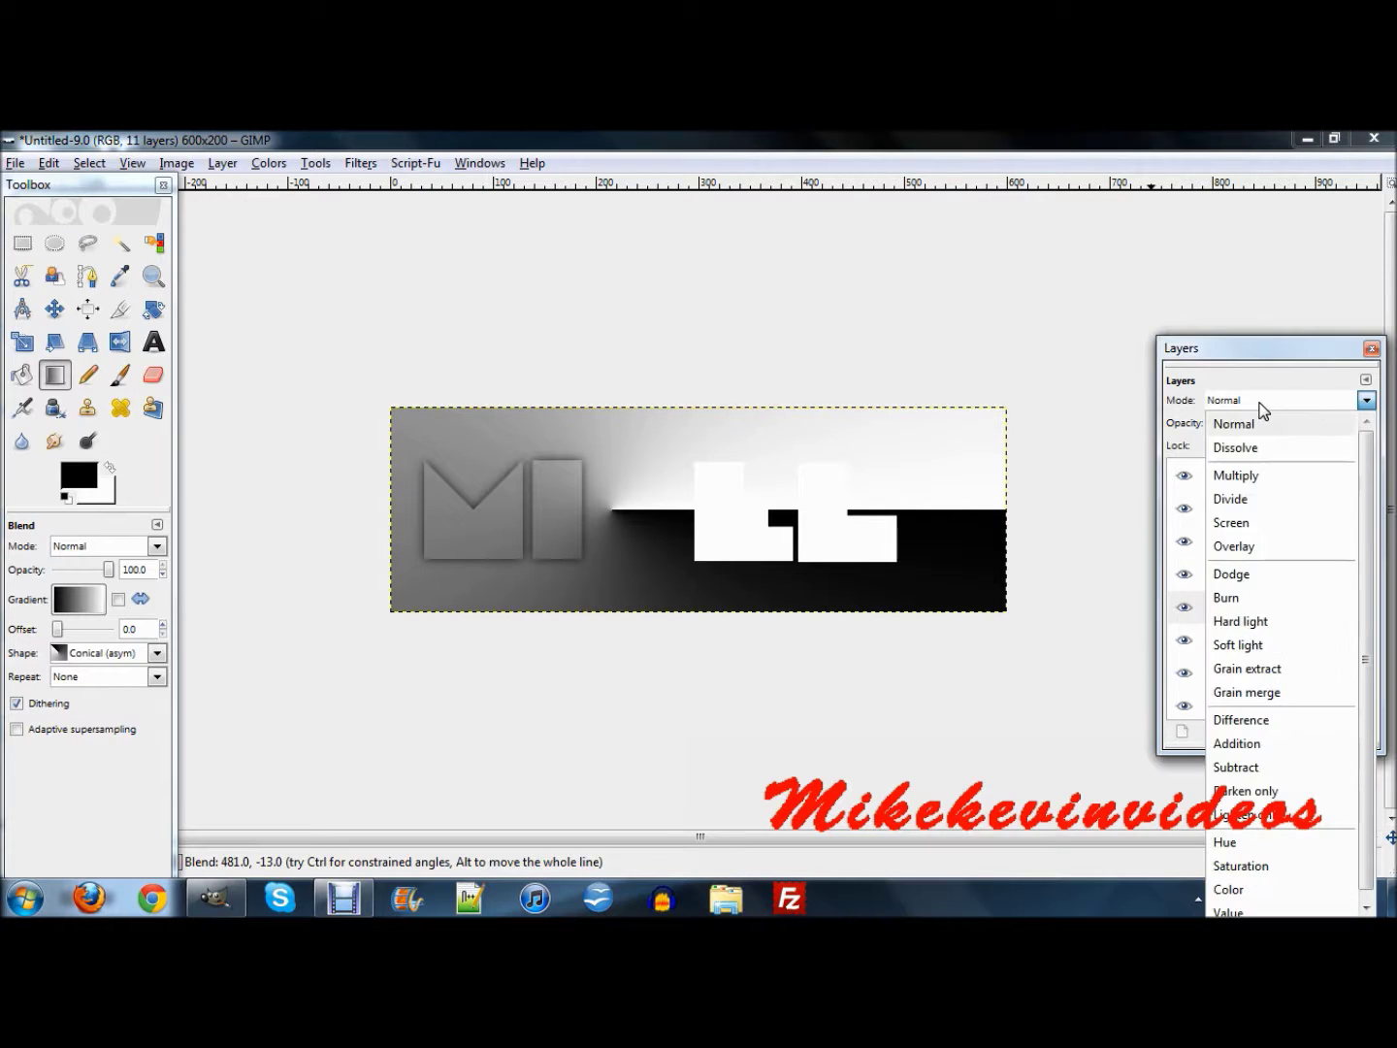
click(1248, 622)
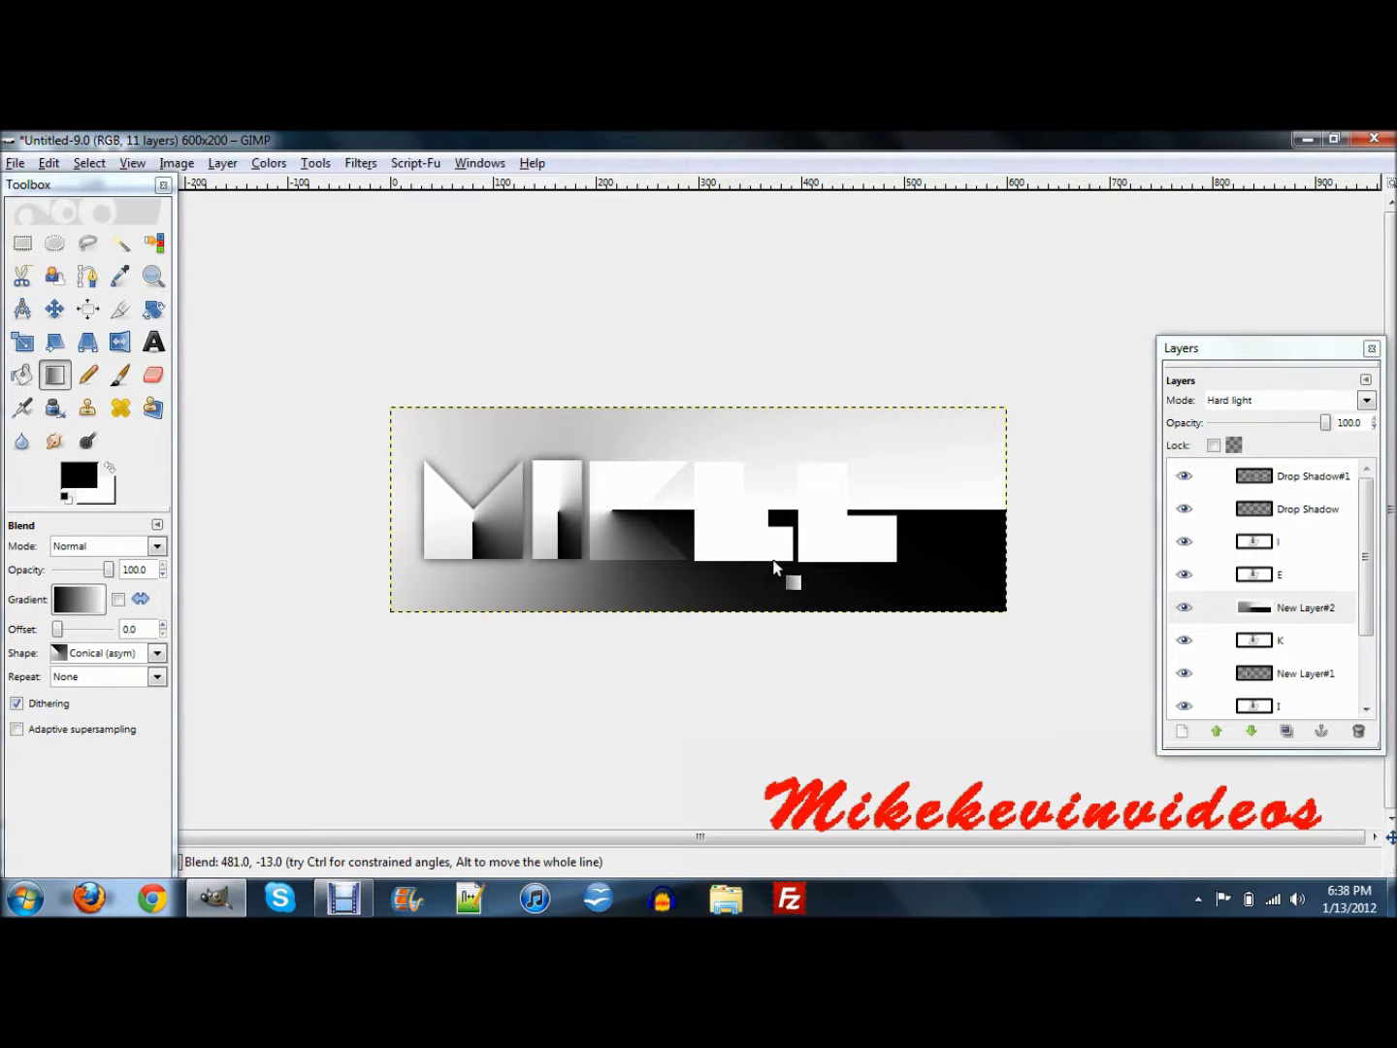
click(1304, 642)
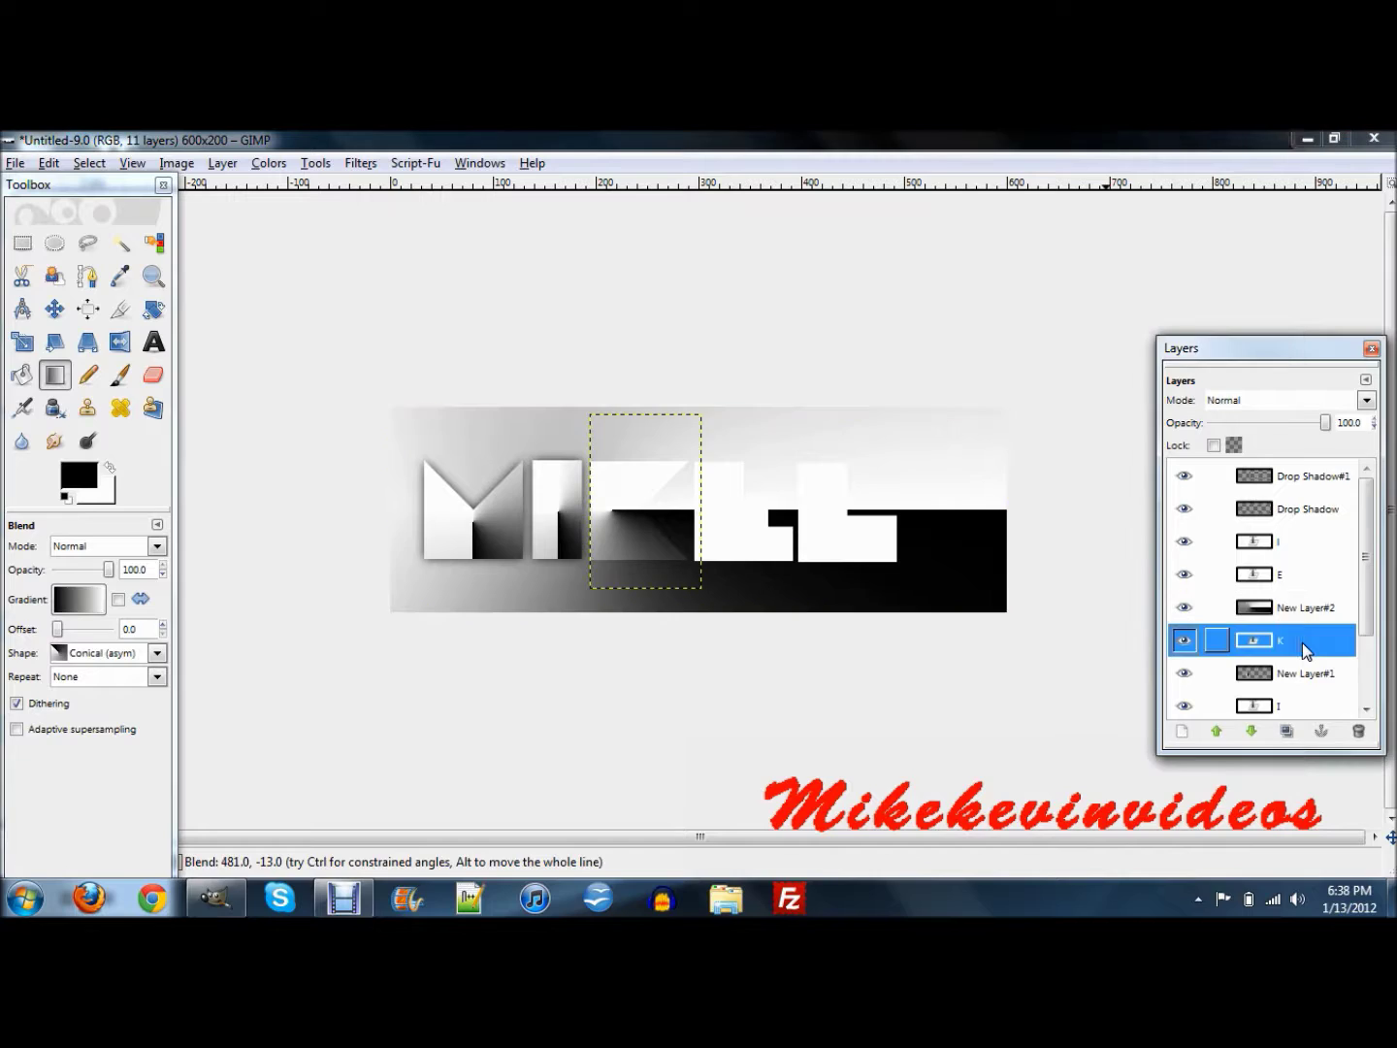
click(1301, 619)
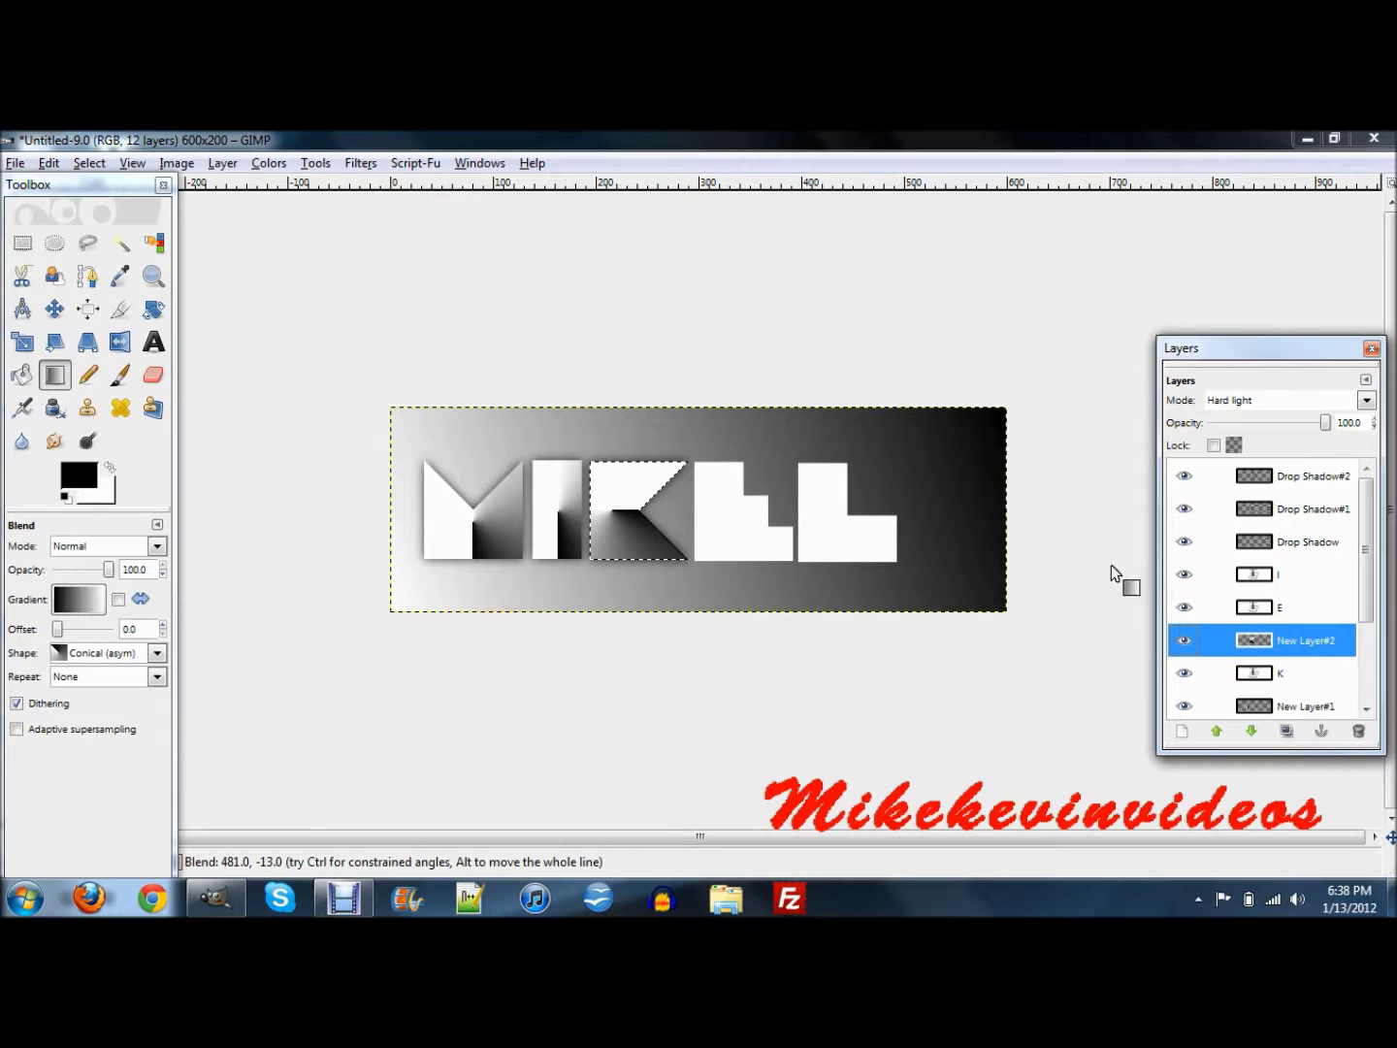
right_click(1306, 607)
Add transparent New Layer#3 above the E, drop the selection, and draw a black-white gradient.
click(1230, 743)
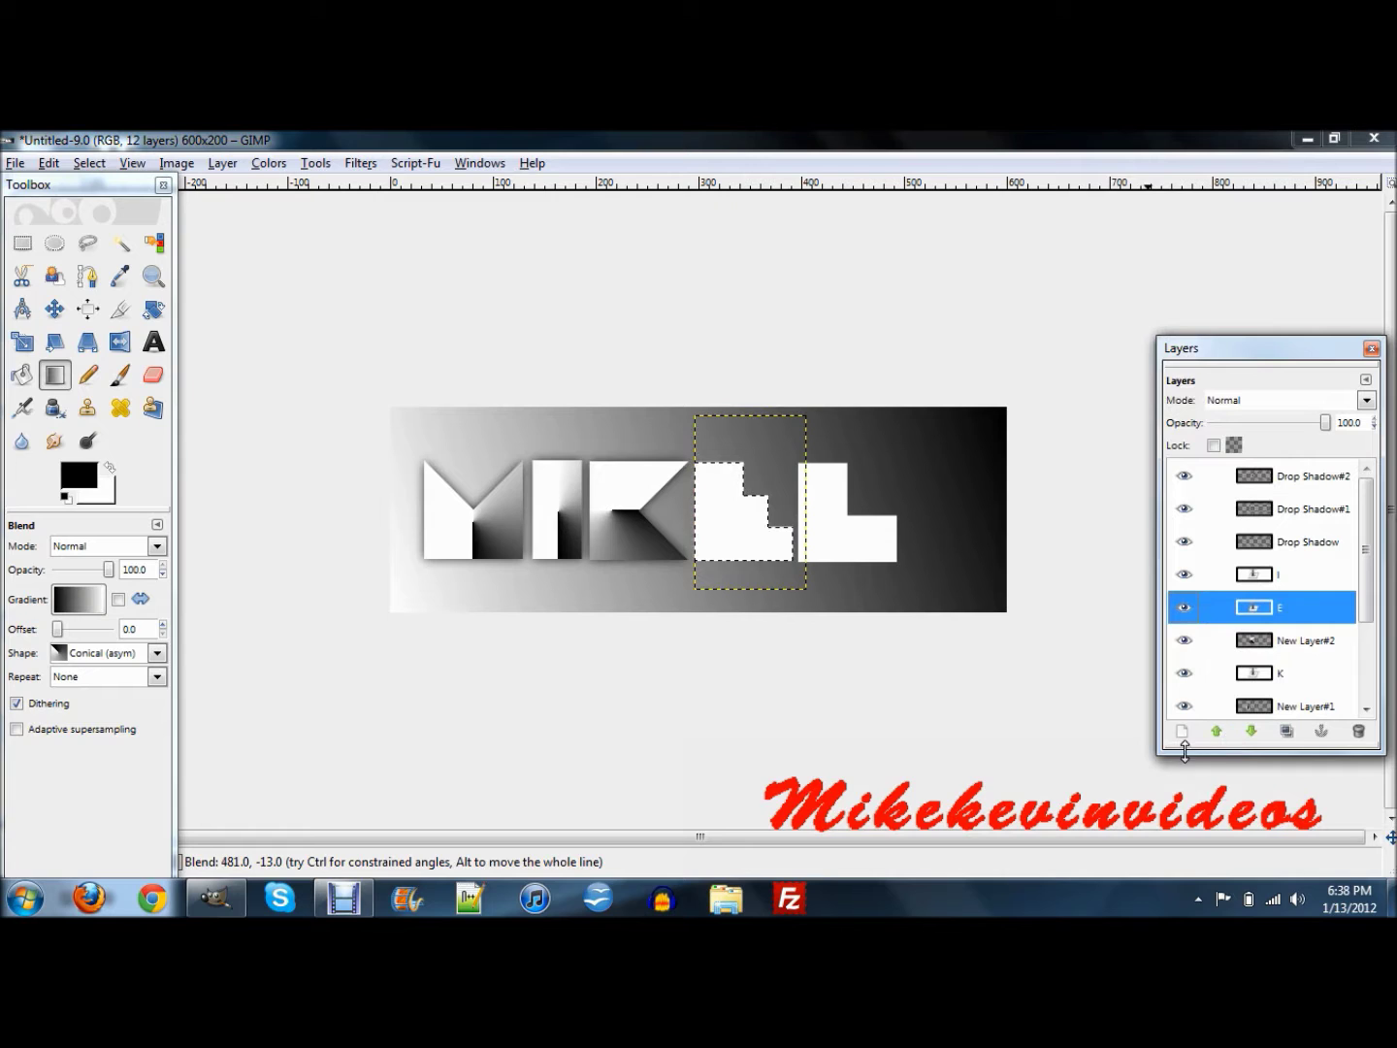
click(1179, 737)
click(309, 611)
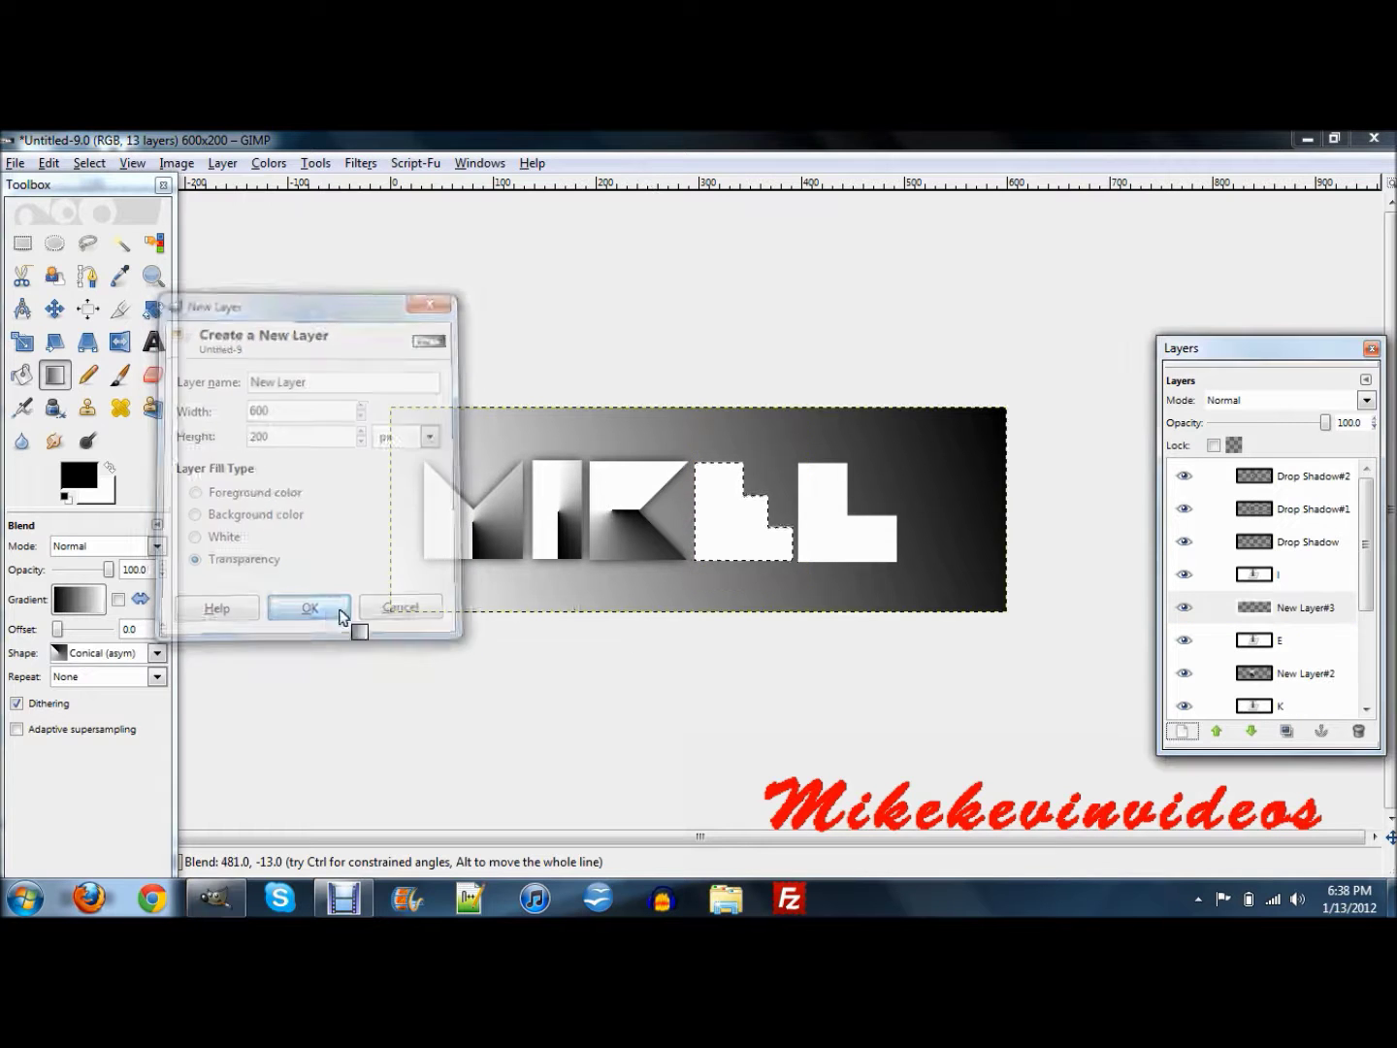
key(ctrl+shift+a)
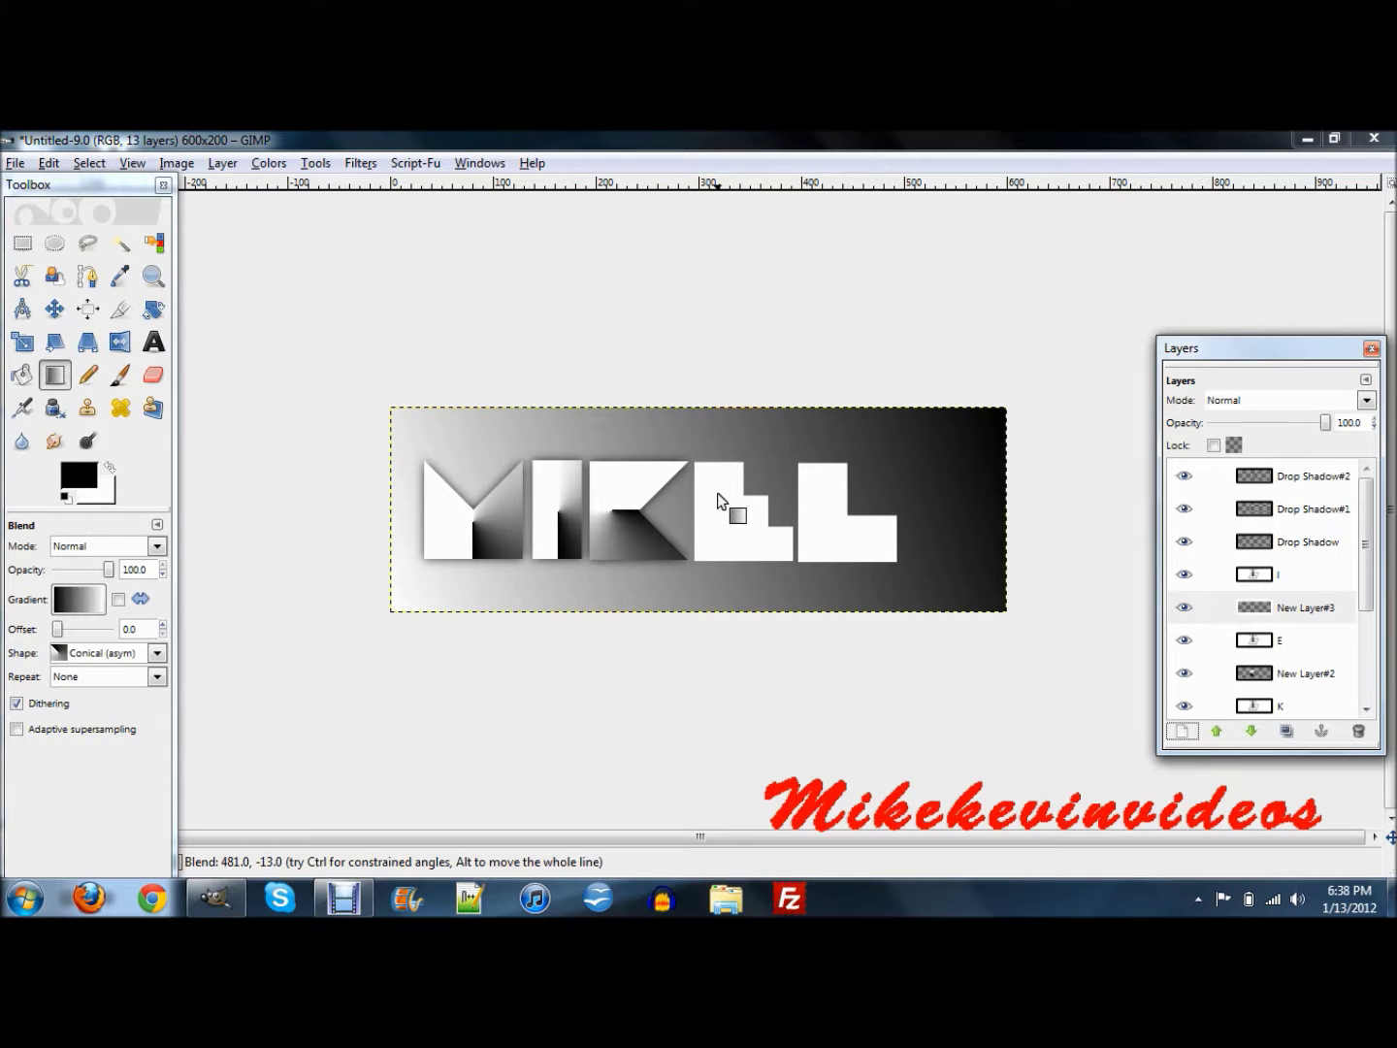
drag(718, 494, 1054, 492)
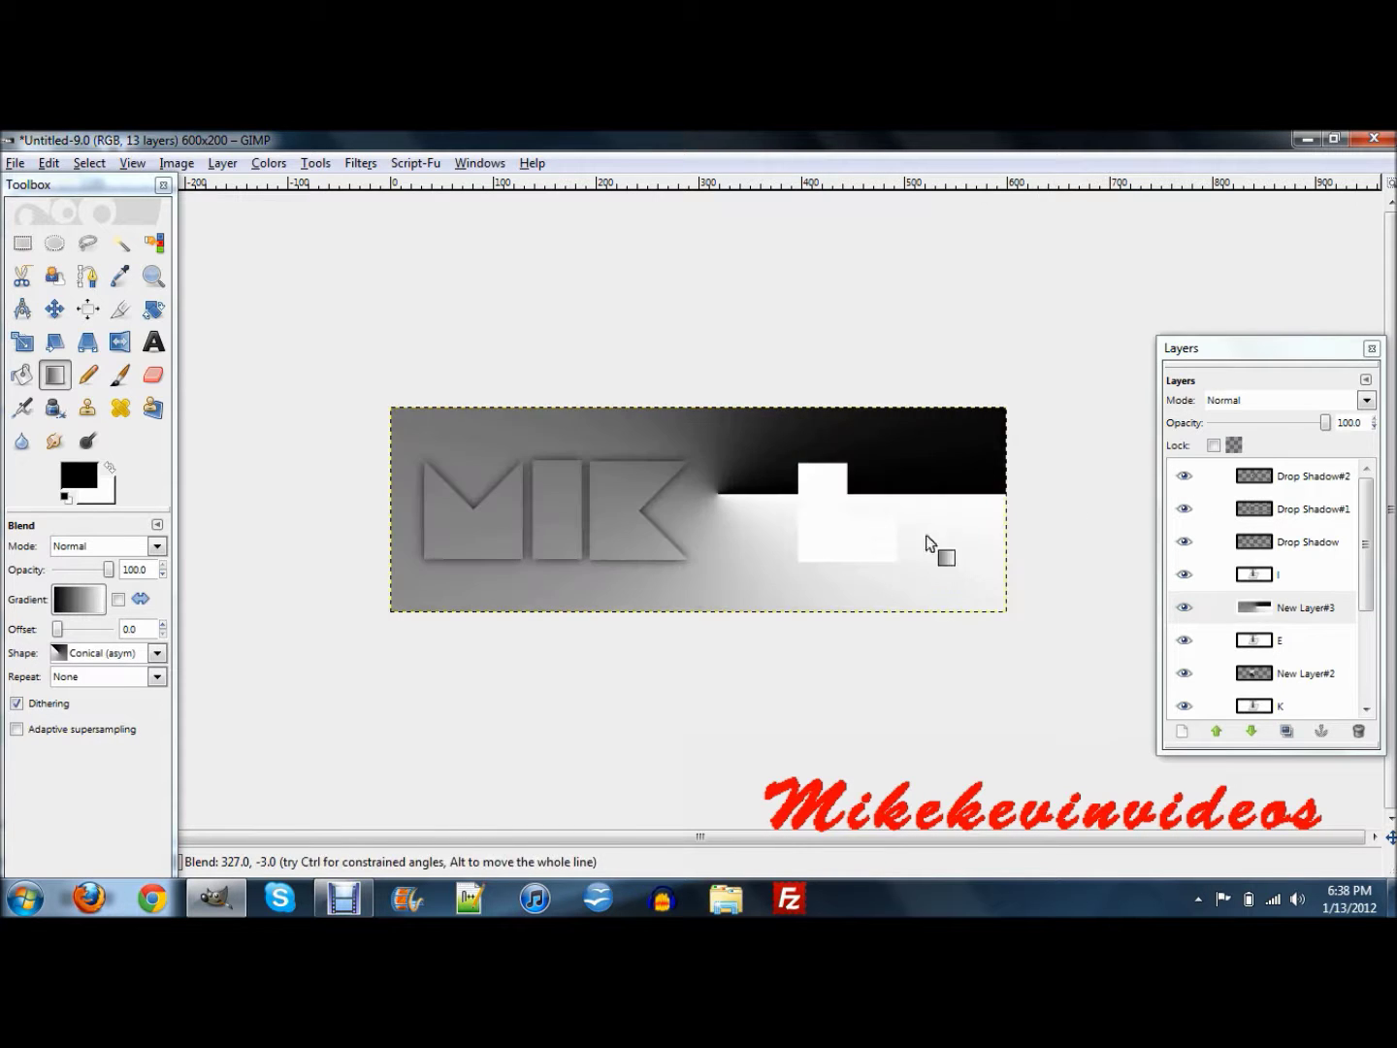
Set New Layer#3 to Hard light, flip it vertically, and nudge it slightly down.
click(1281, 404)
click(1241, 623)
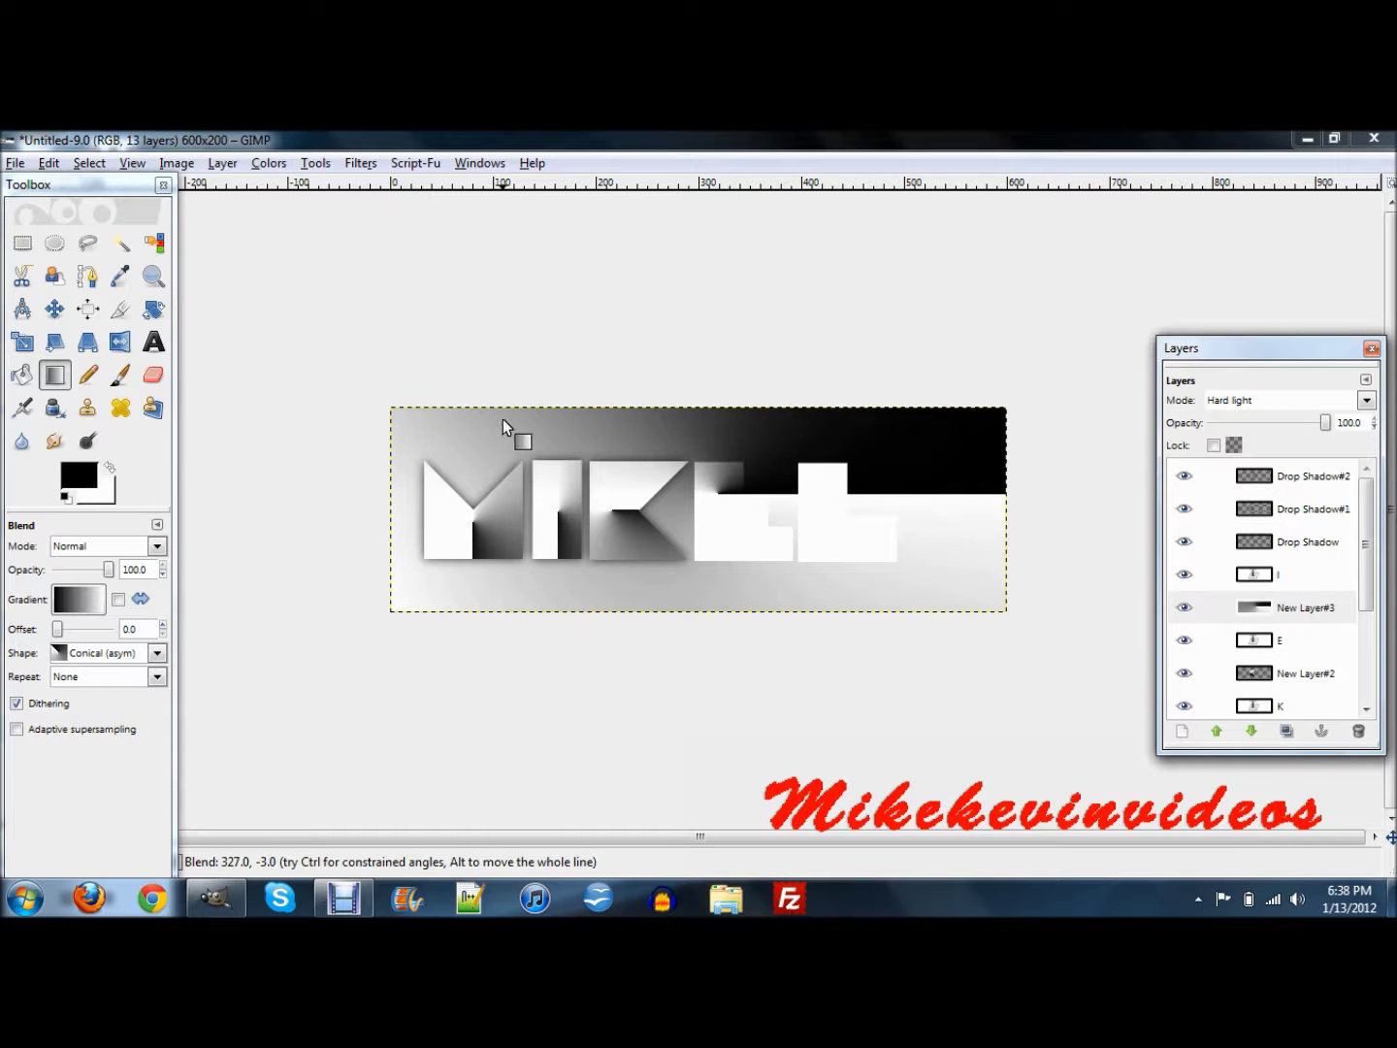
click(223, 165)
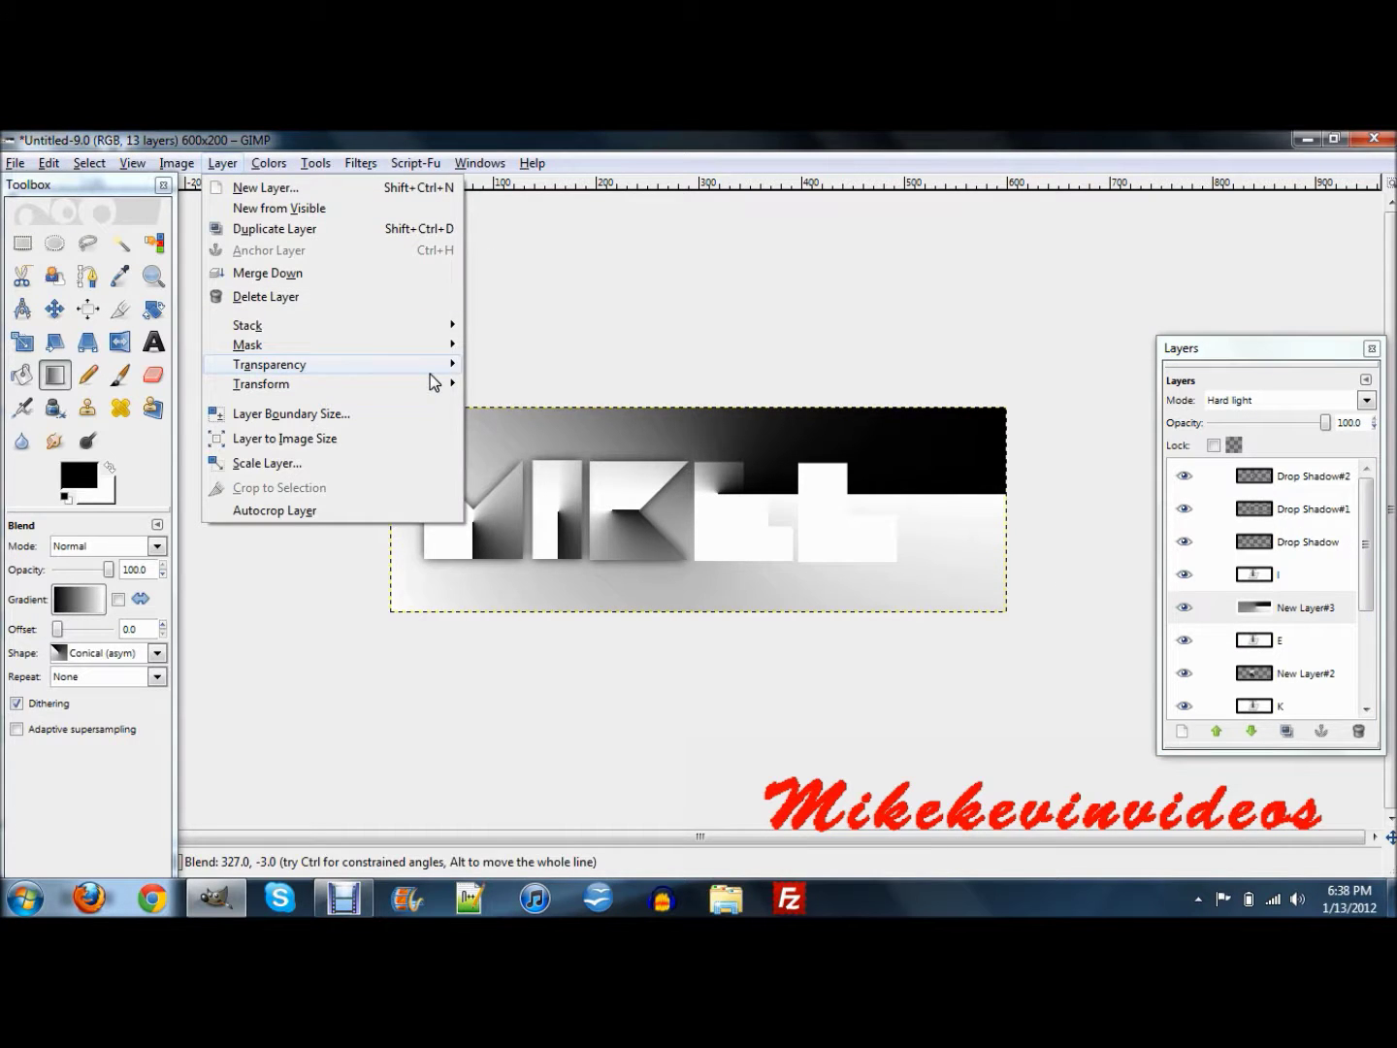
mouse_move(432, 389)
click(516, 410)
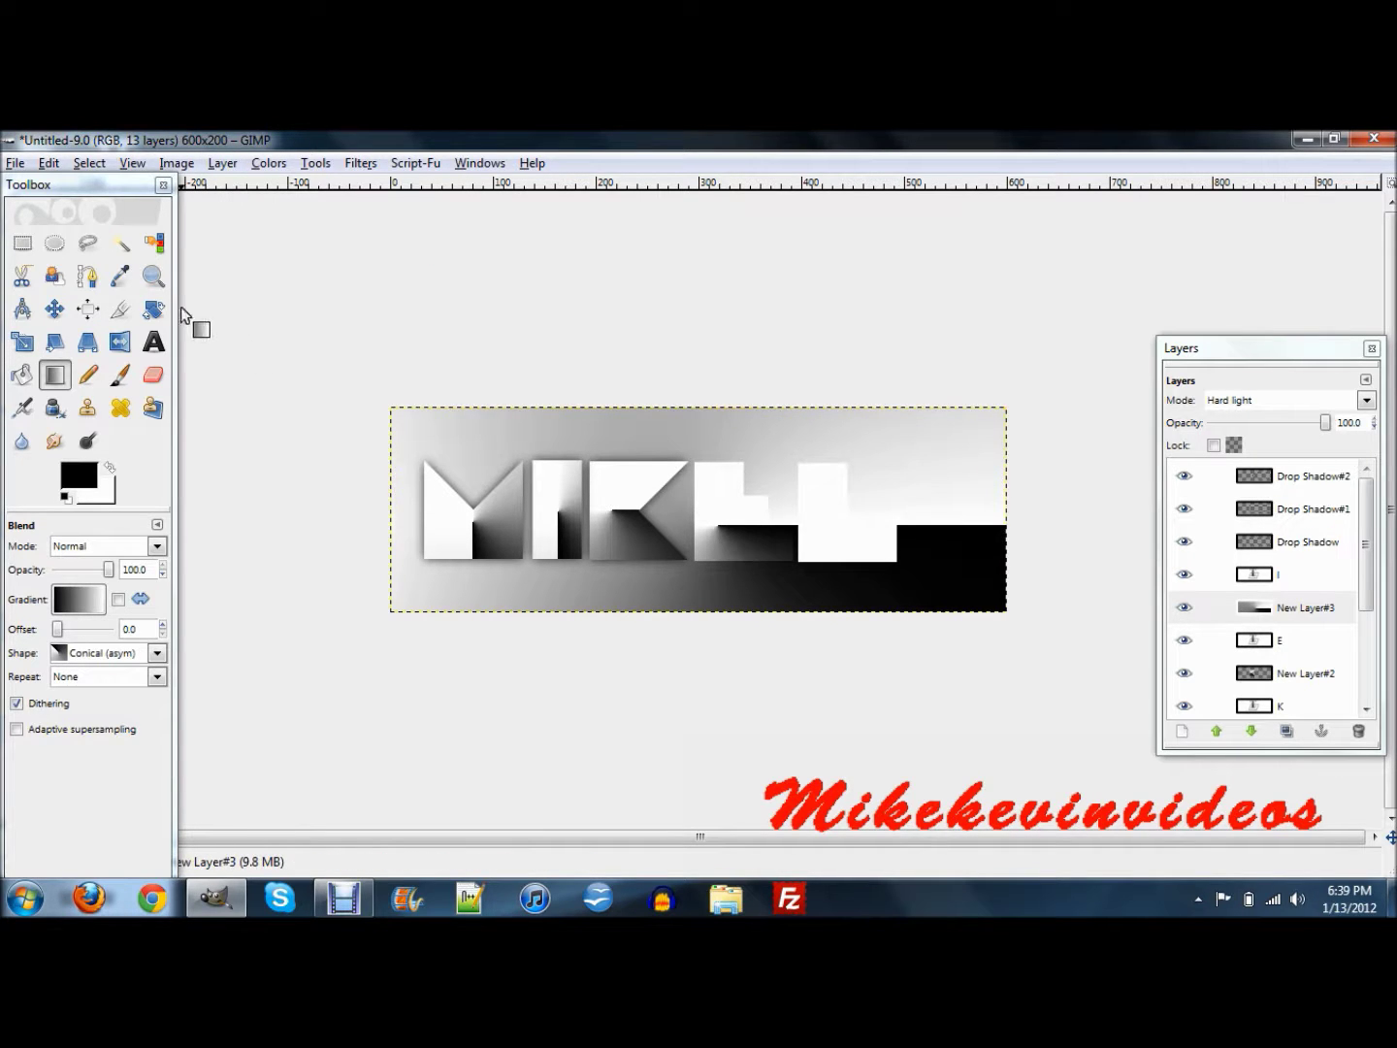
click(55, 308)
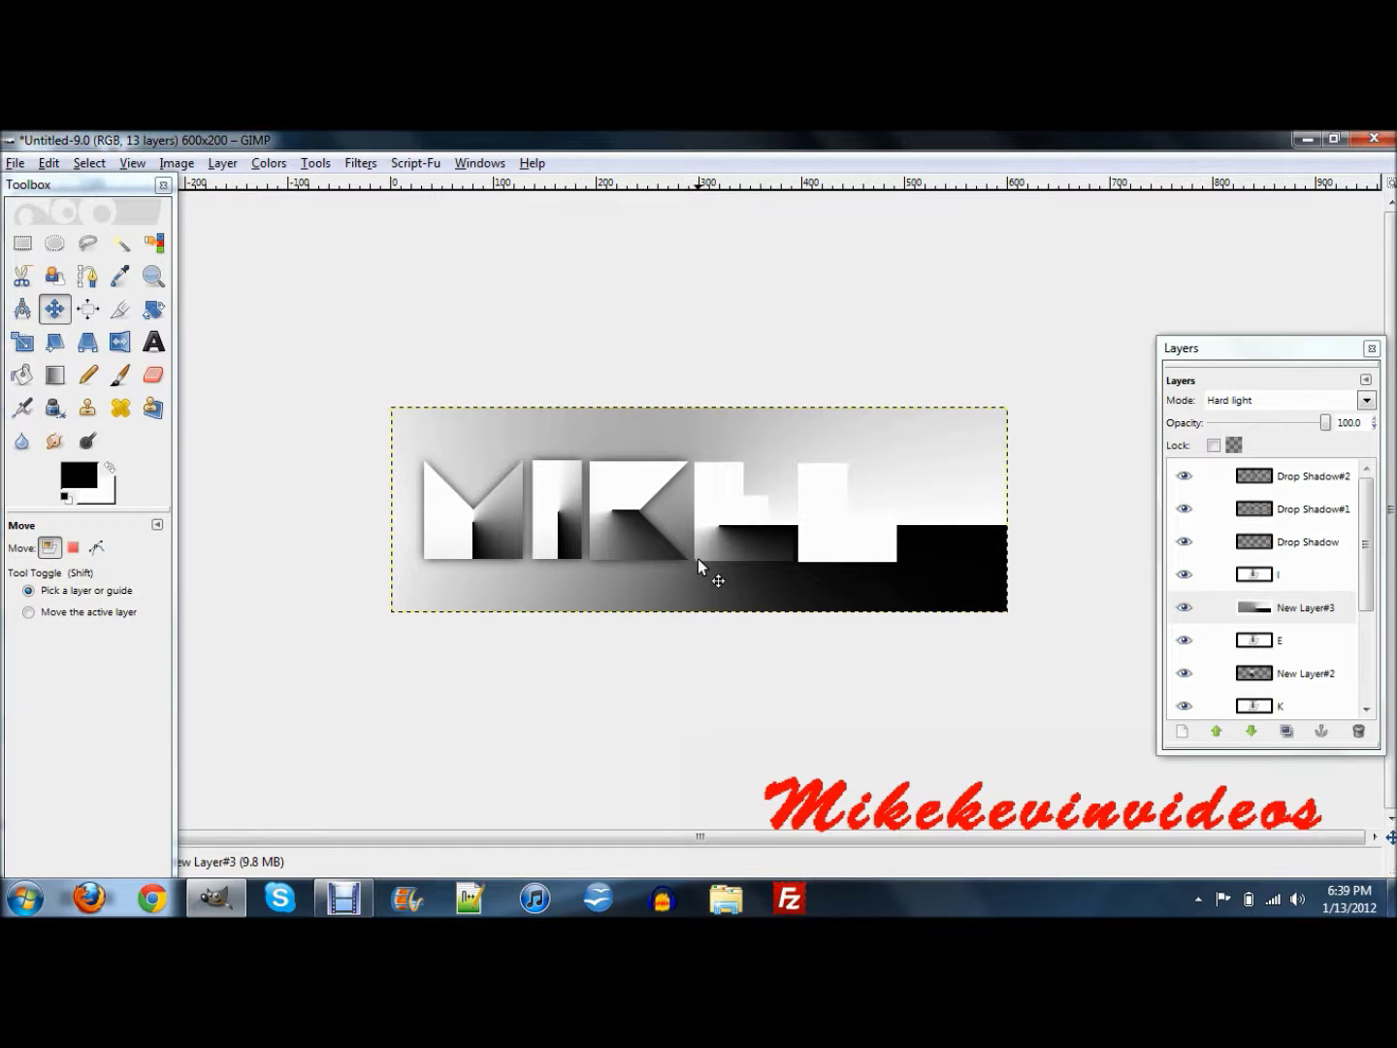
key(Up)
key(Up)
key(Up)
key(Up)
key(Up)
key(Up)
key(Up)
key(Up)
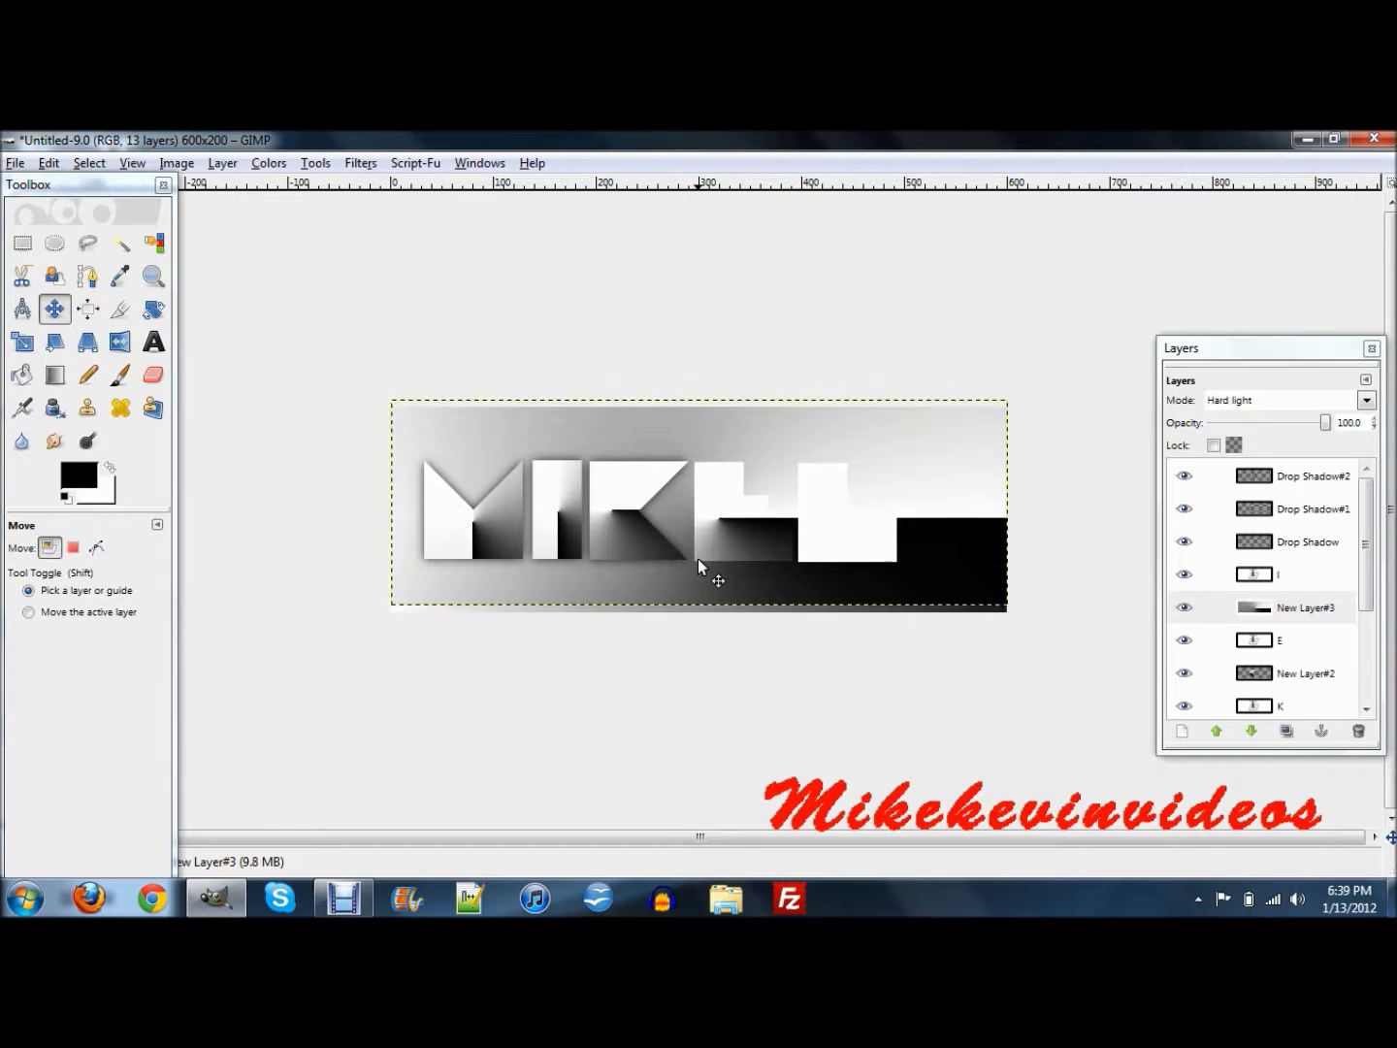
key(Down)
key(Down)
key(Down)
key(Down)
key(Down)
key(Down)
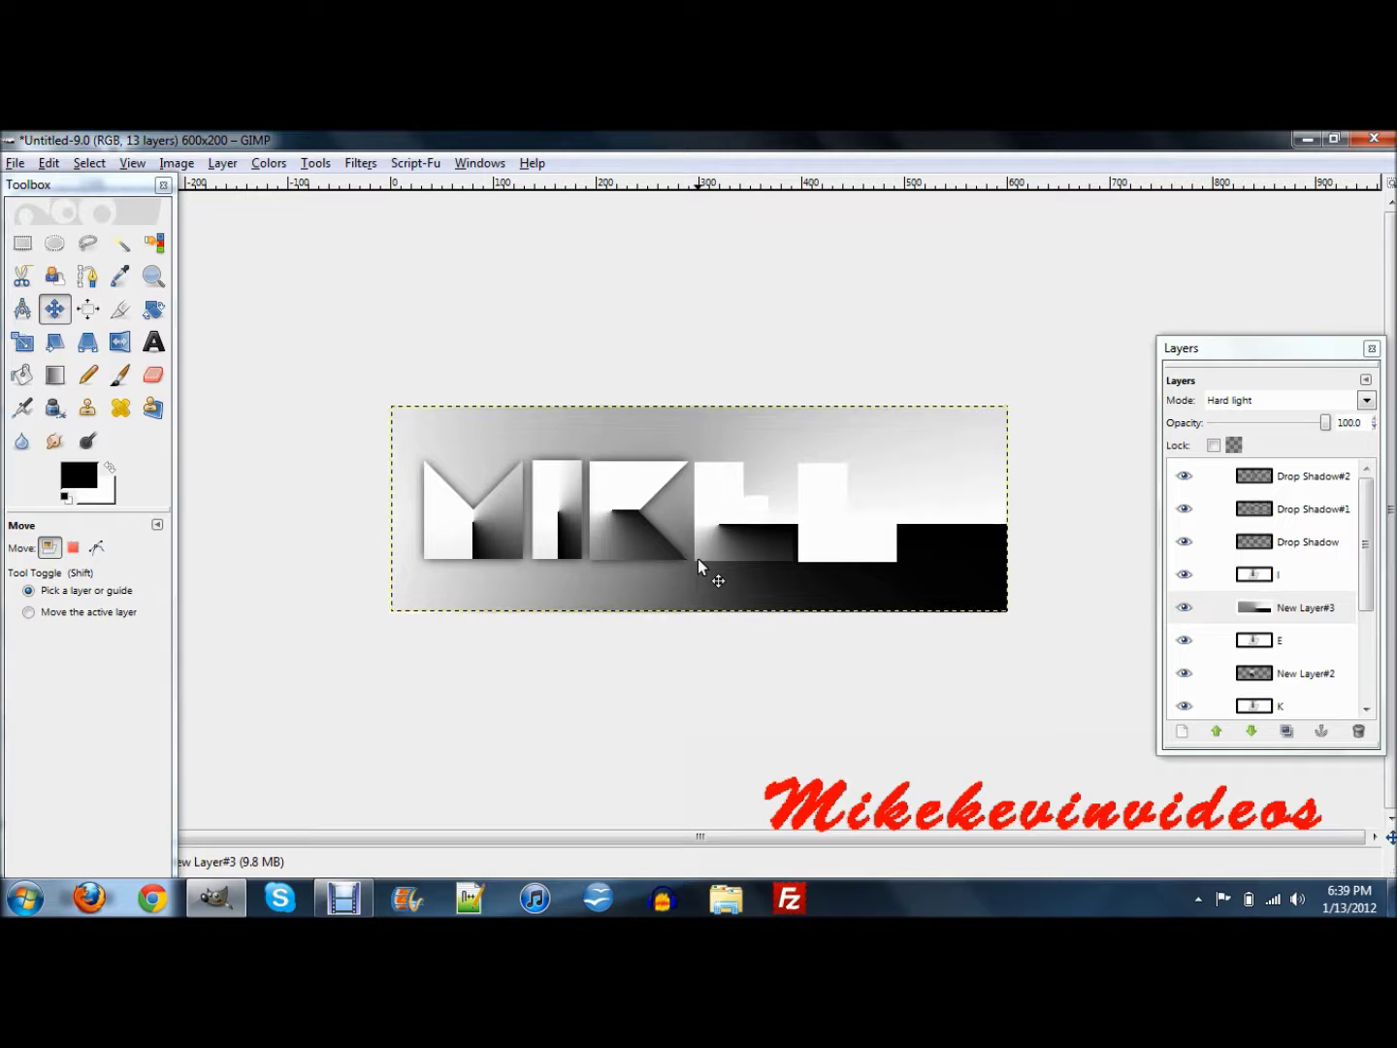
key(Down)
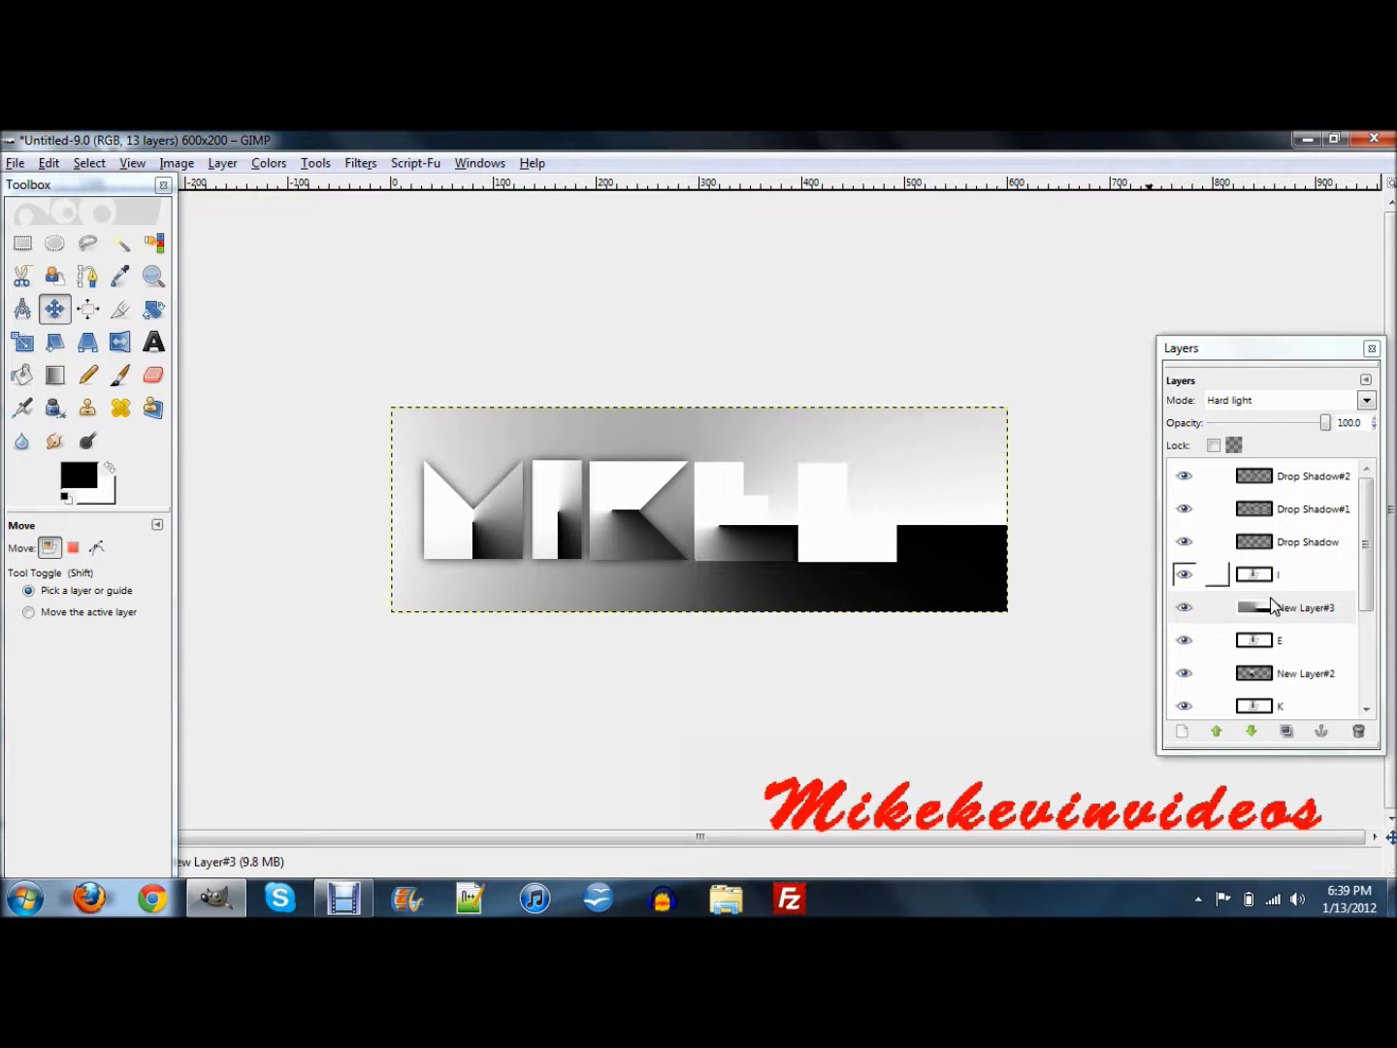
Select the E's outline and repeat the drop shadow, then start a new layer above the L.
click(1257, 642)
right_click(1293, 649)
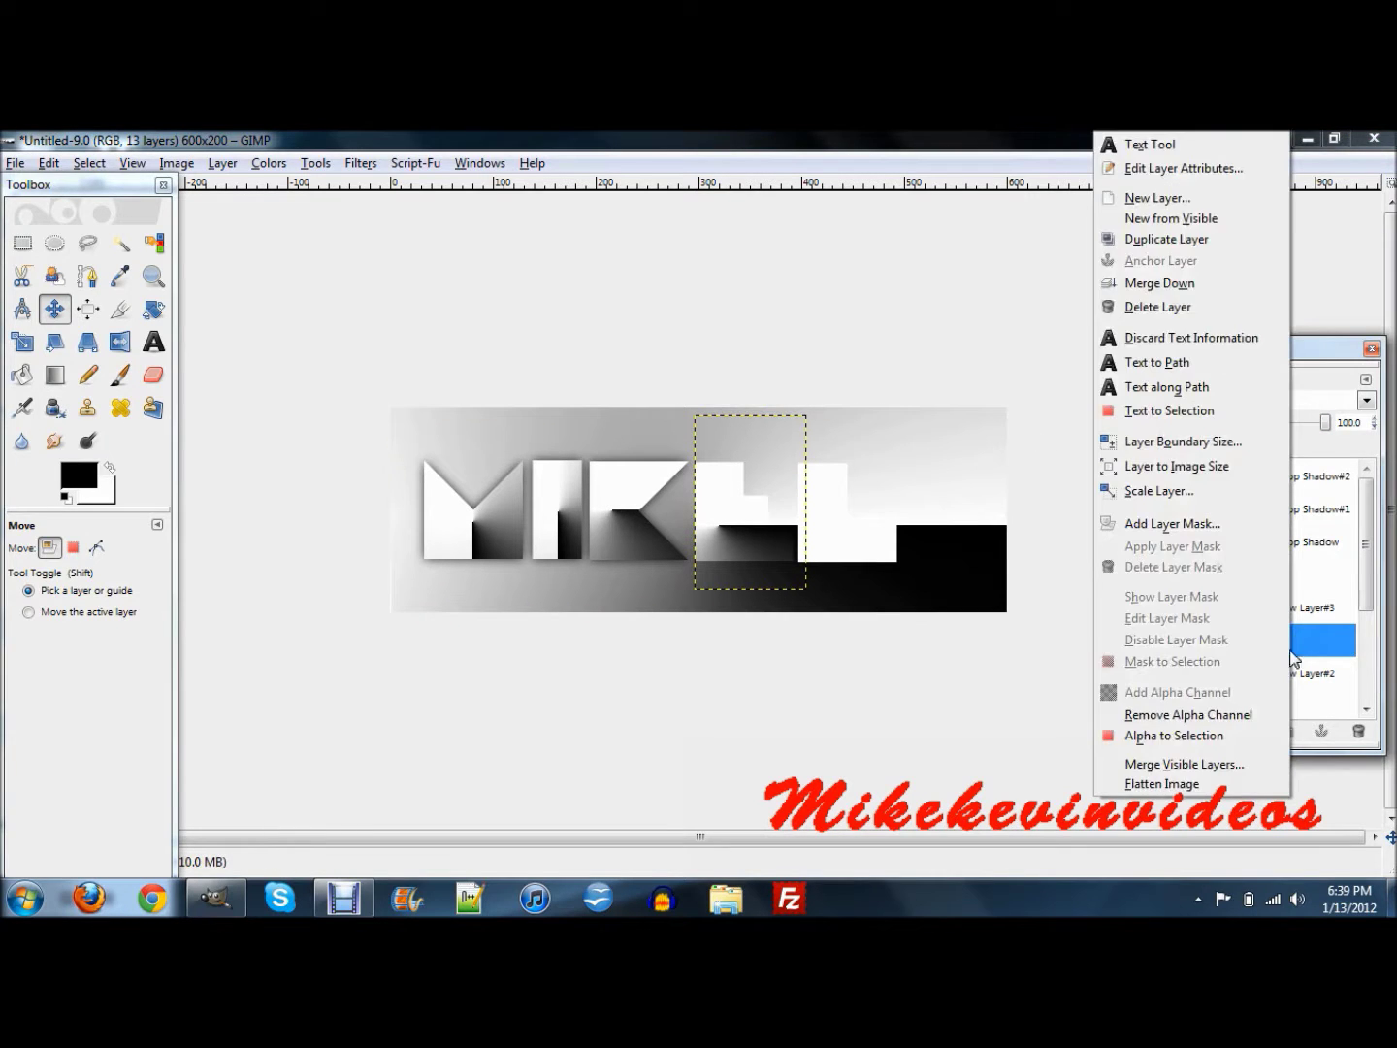
click(1238, 738)
click(1310, 621)
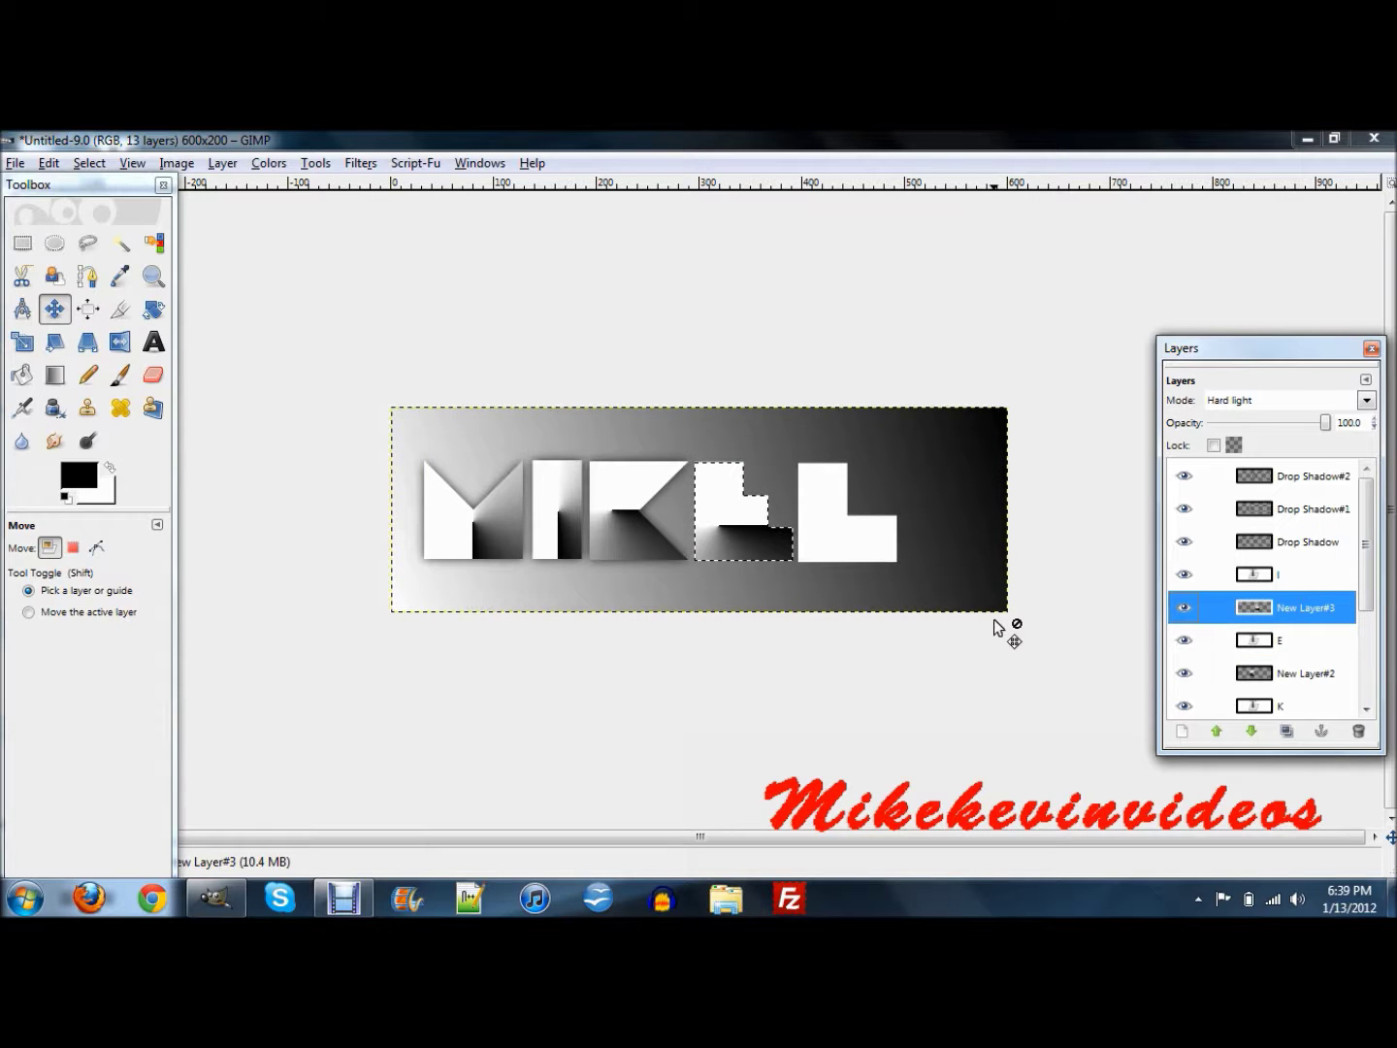
key(ctrl+shift+f)
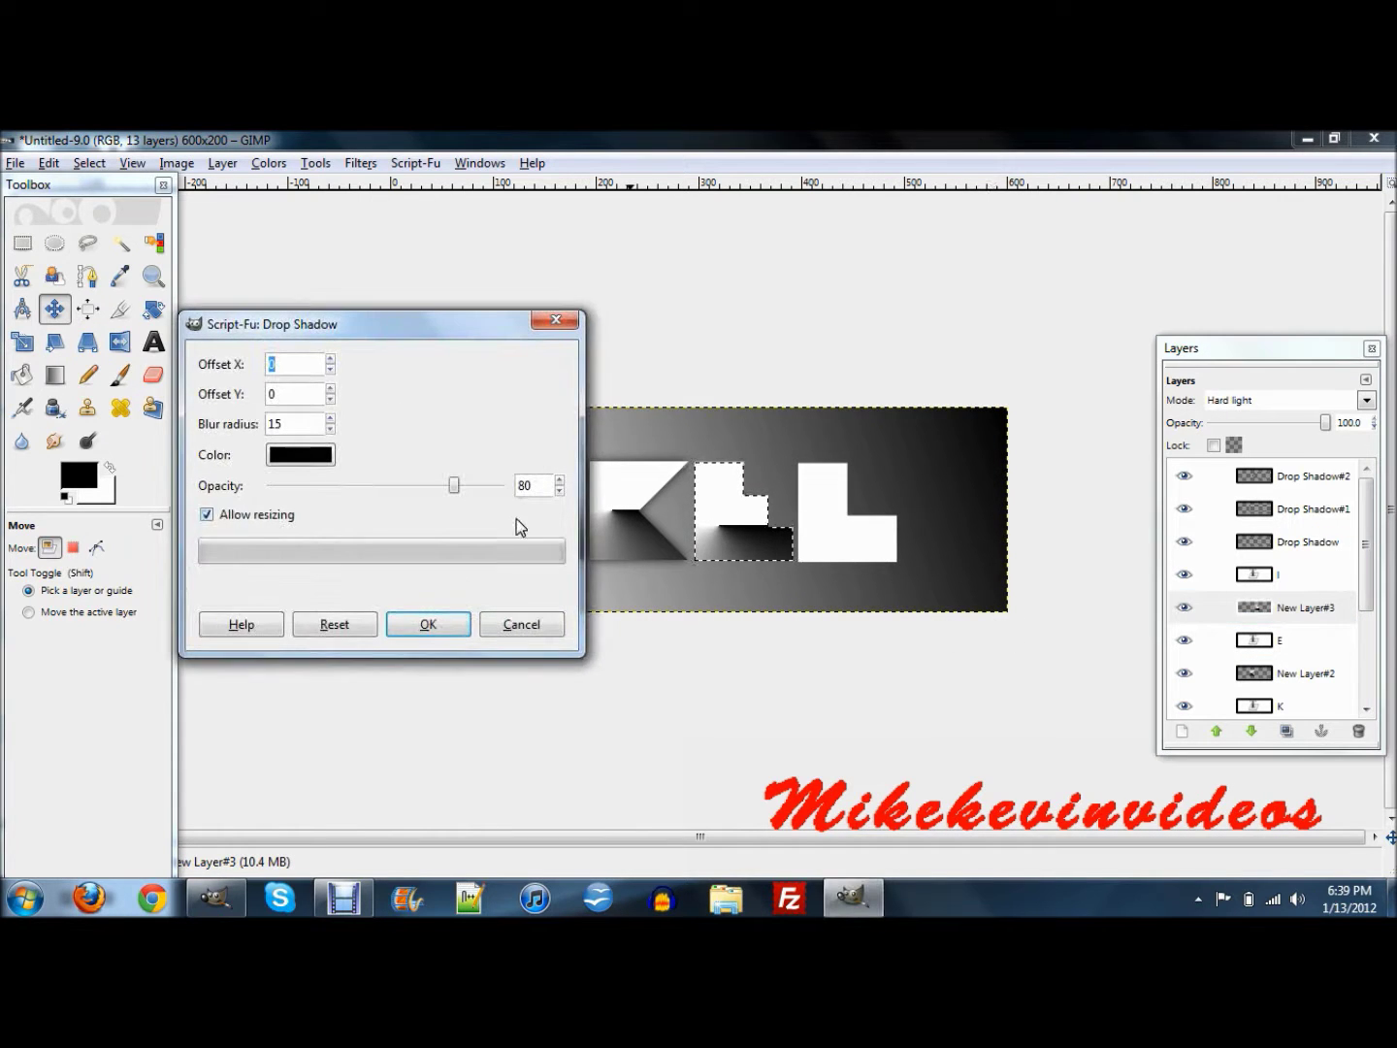
click(431, 629)
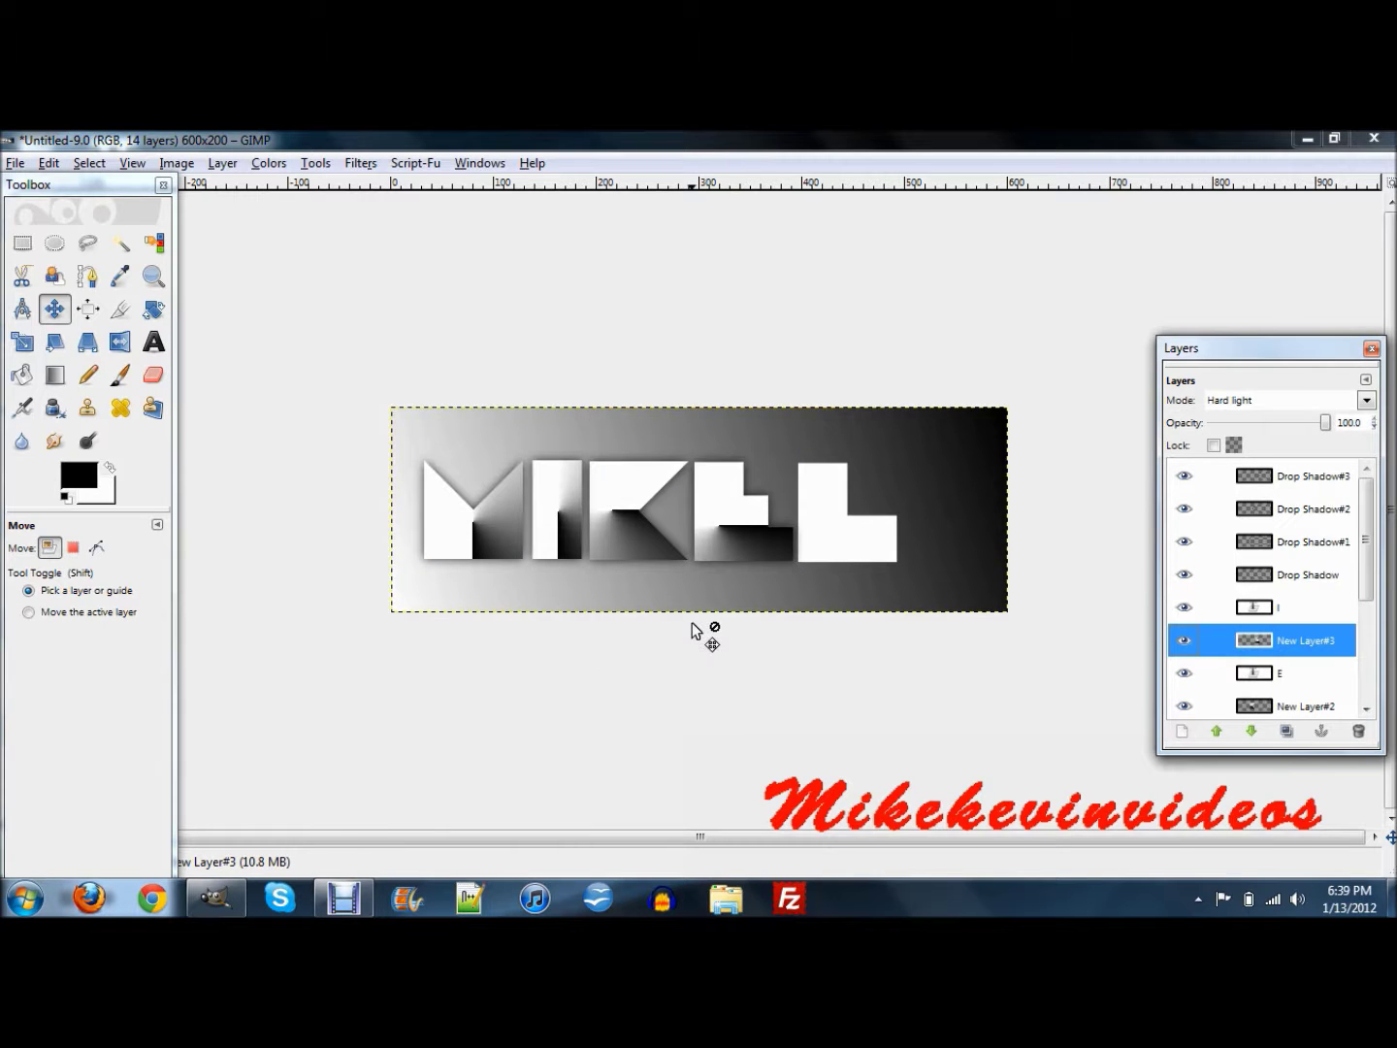
click(1305, 608)
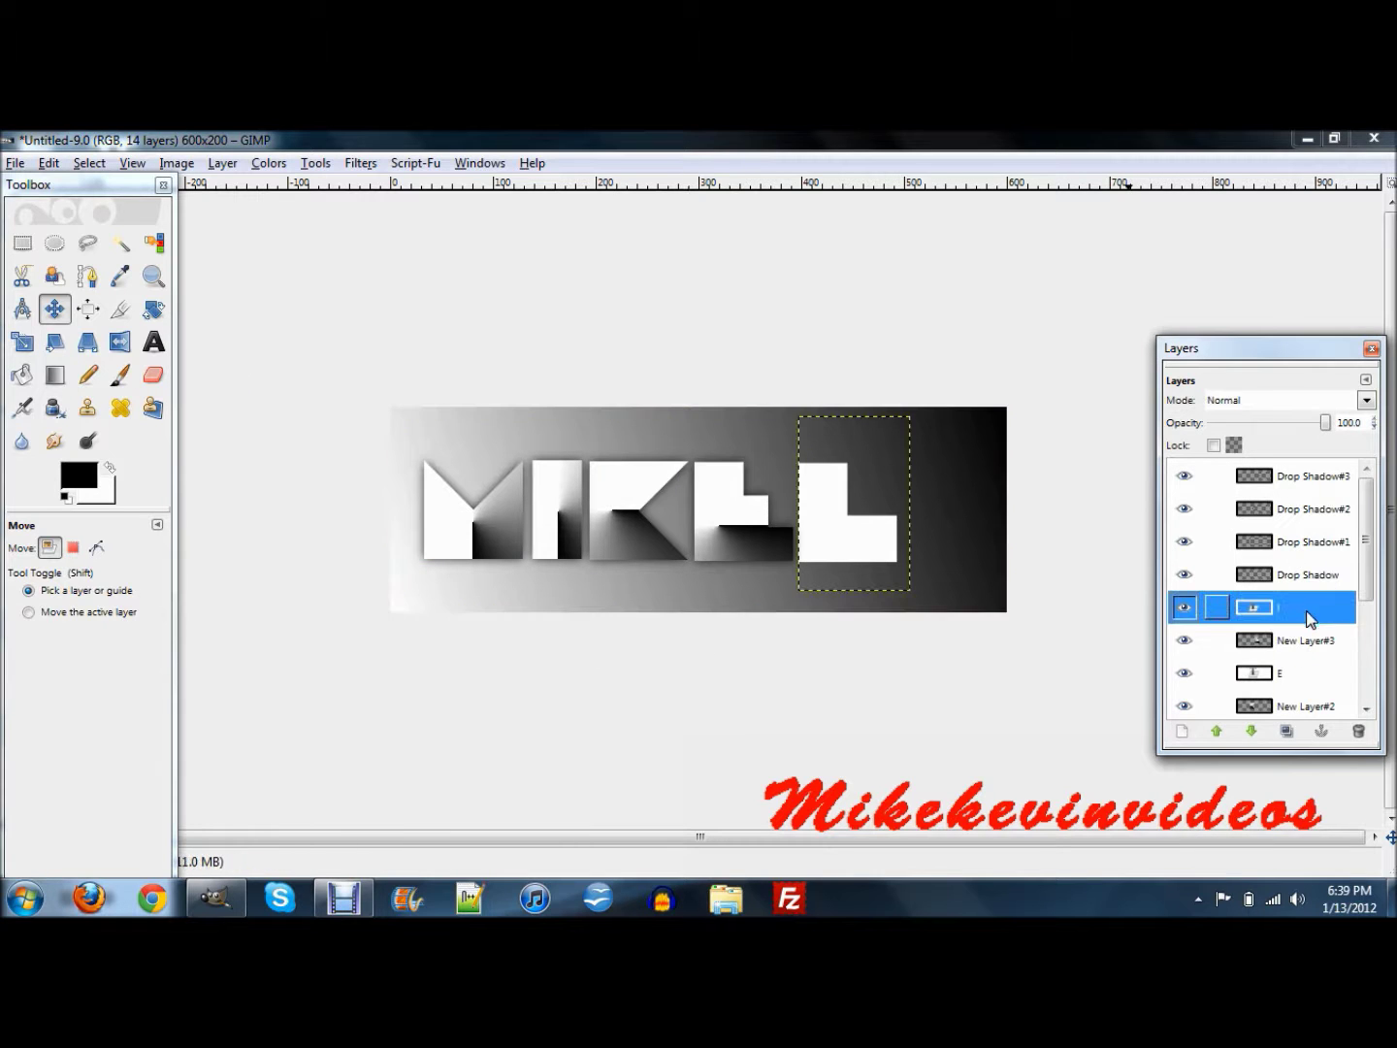
click(1182, 733)
Create New Layer#4 and draw a horizontal gradient from the L to the right edge.
click(165, 478)
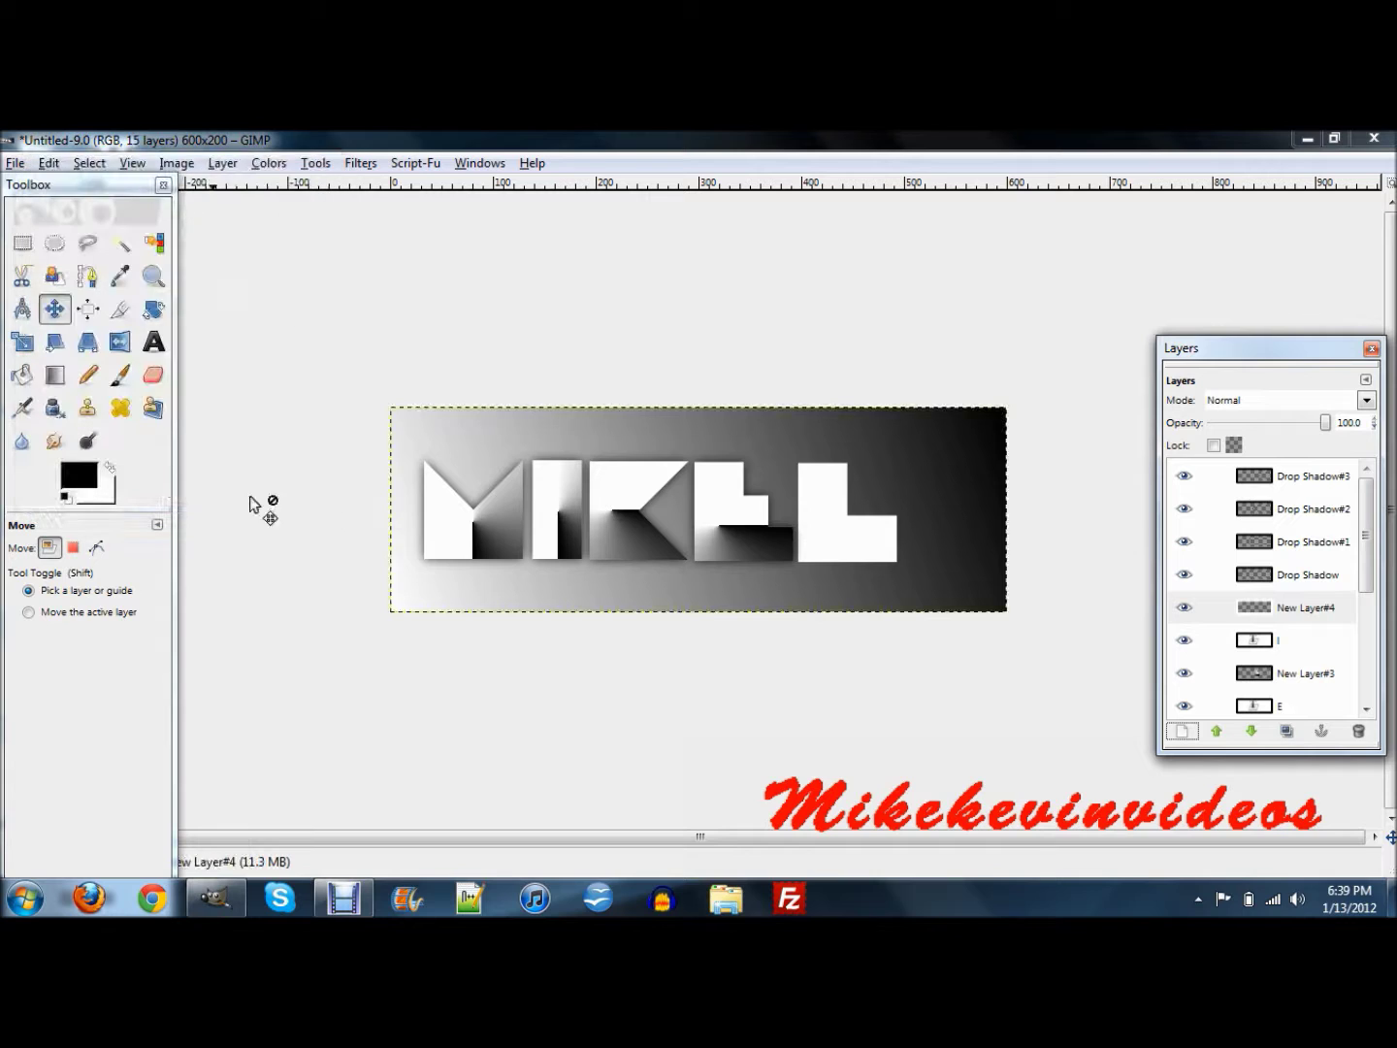
click(1316, 611)
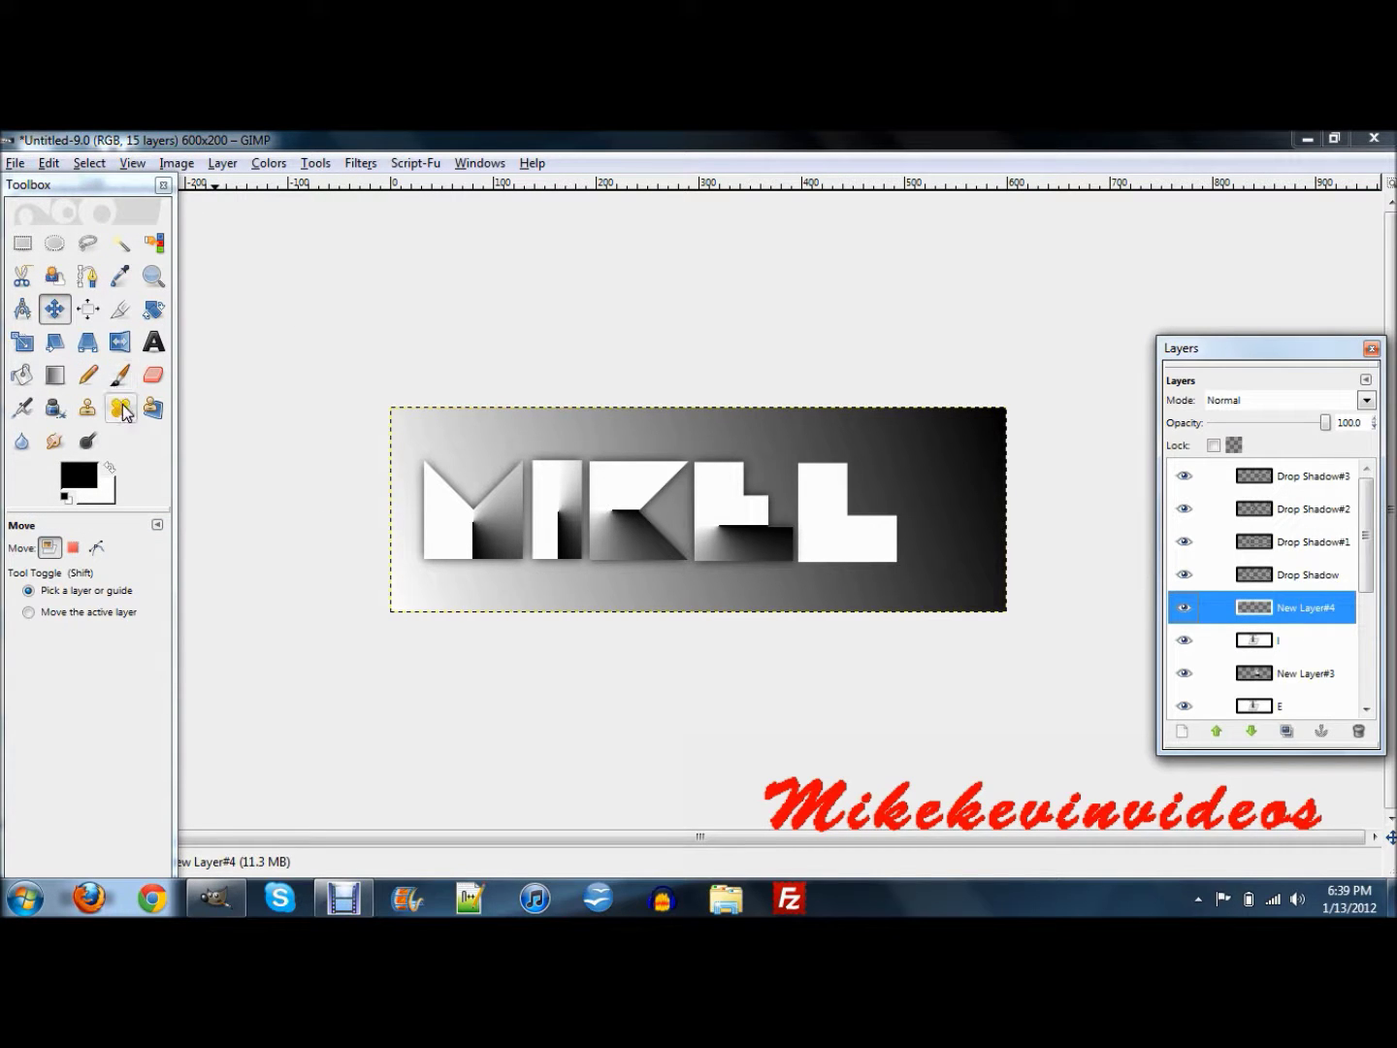
click(53, 380)
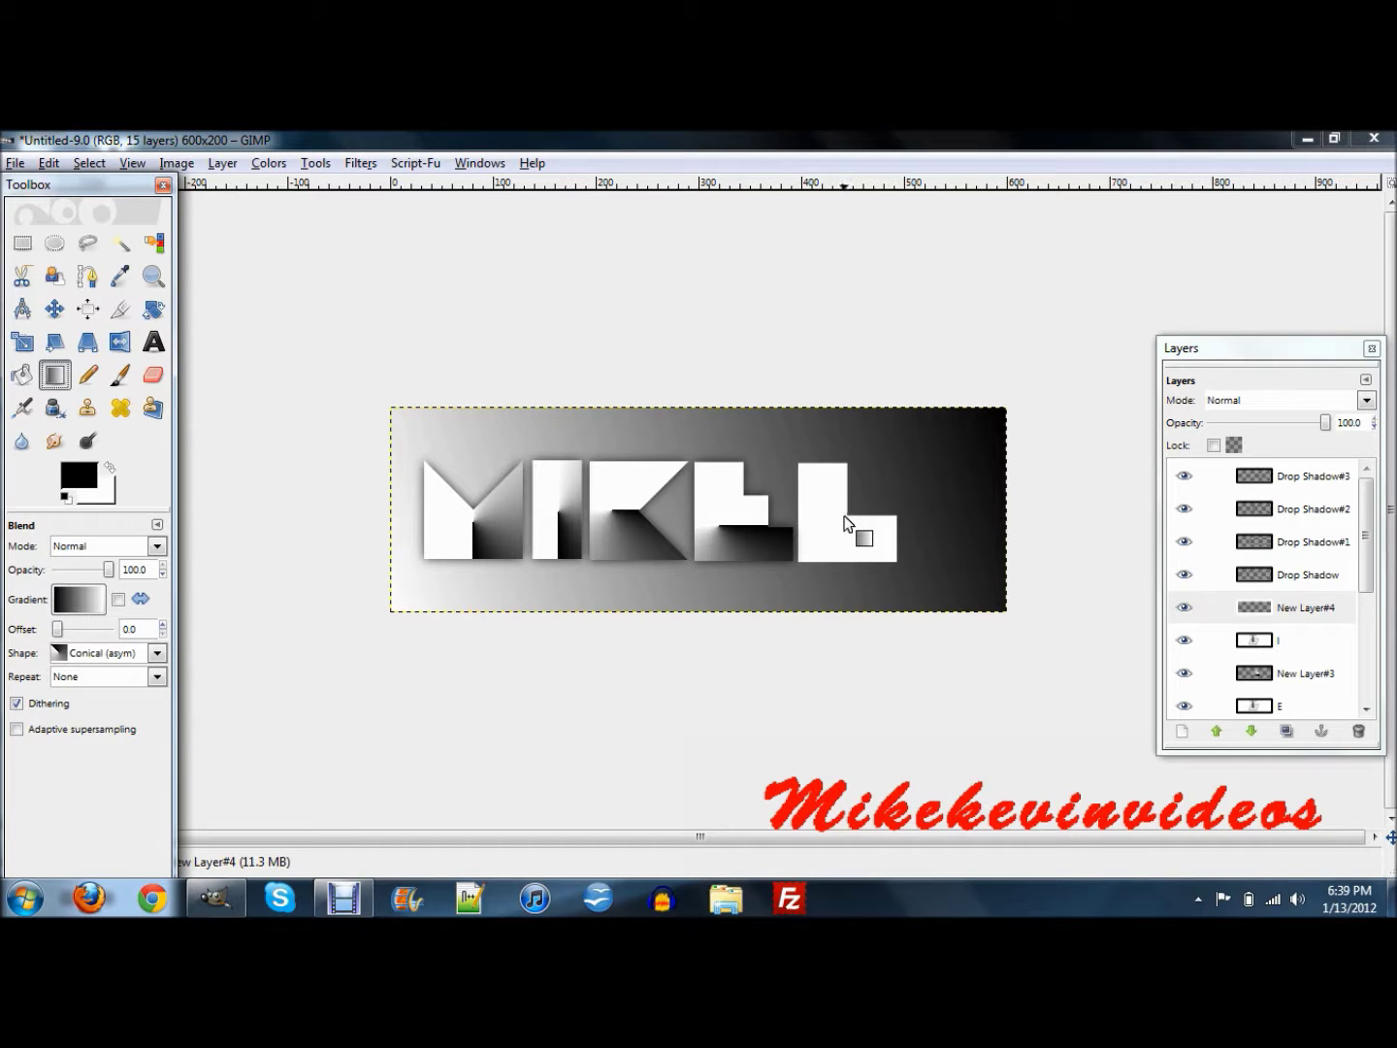
drag(818, 511, 1016, 514)
key(ctrl)
Flip New Layer#4 vertically and set its blend mode to Hard light.
click(223, 163)
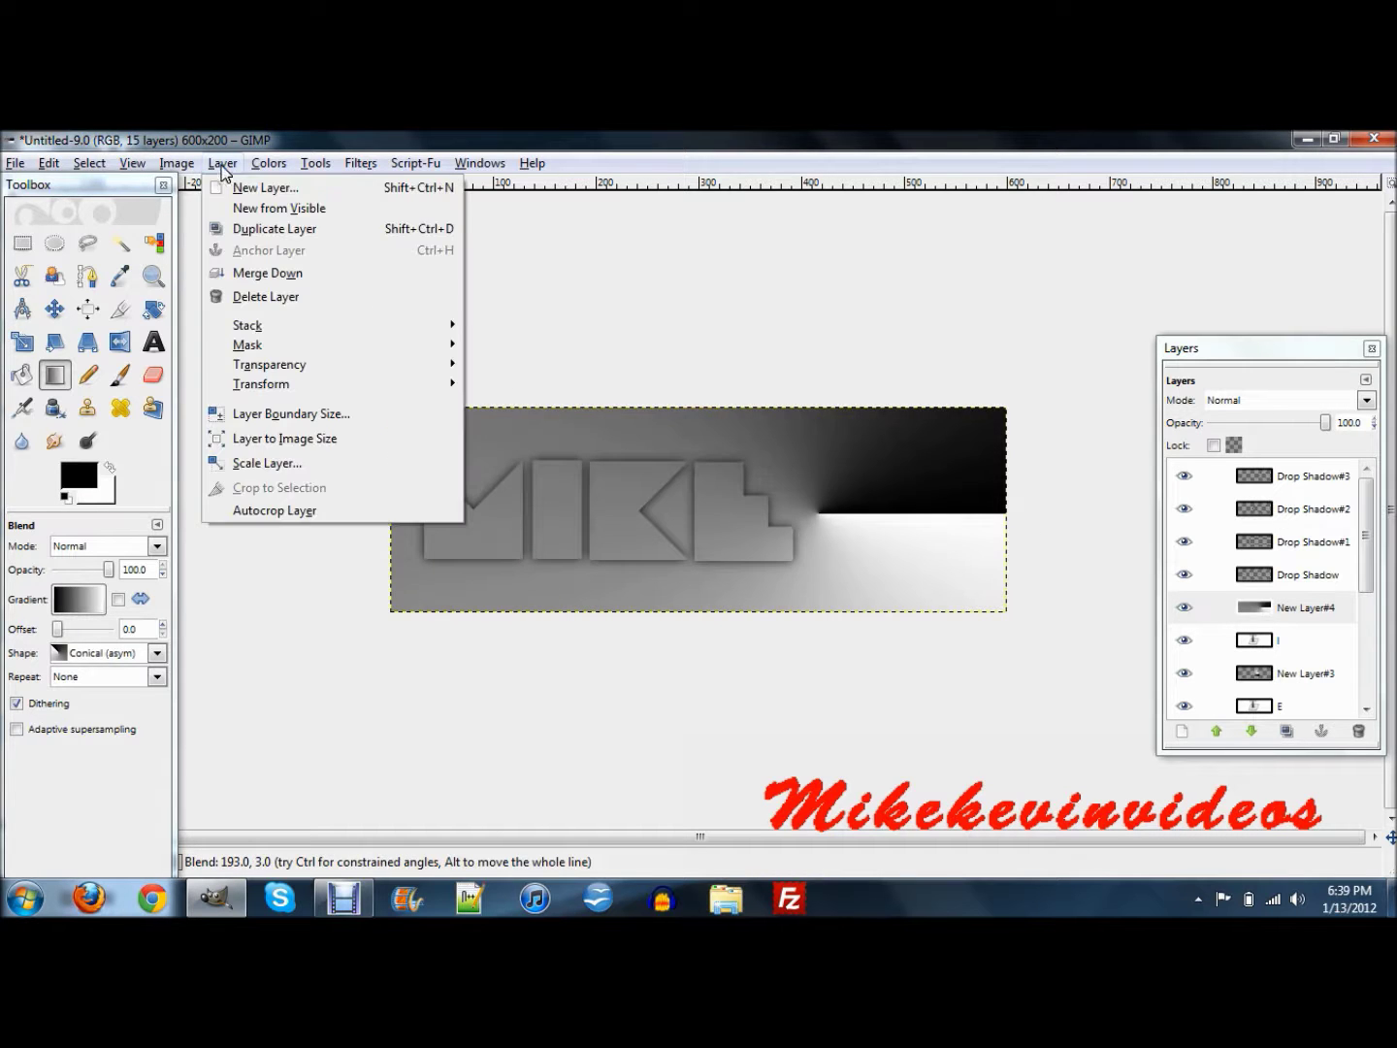
mouse_move(451, 396)
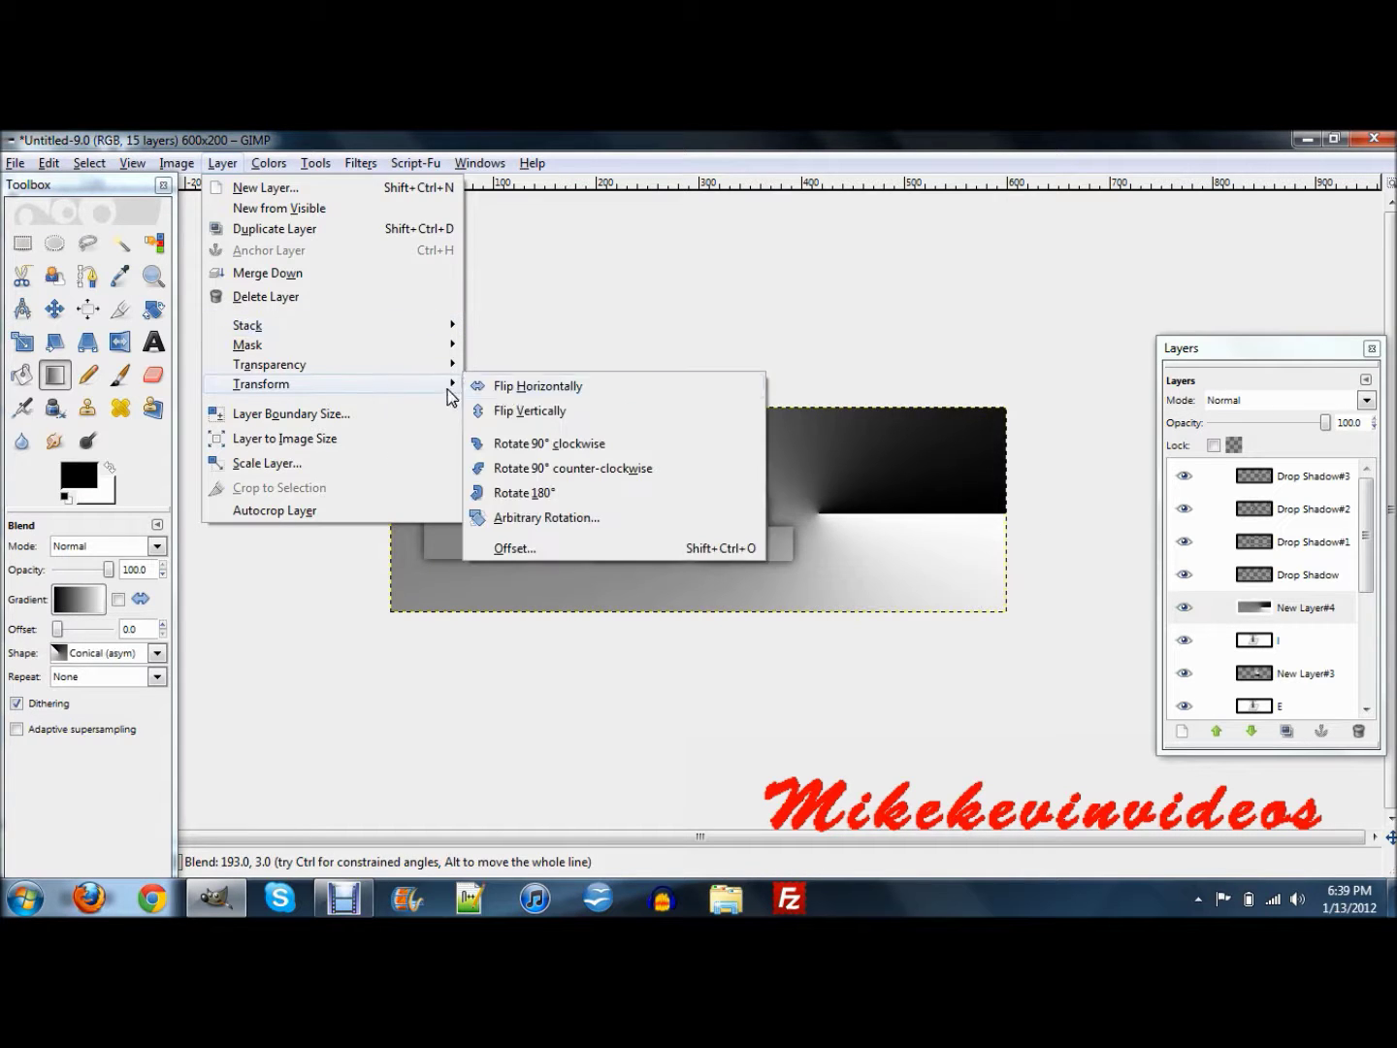
click(554, 412)
click(1316, 606)
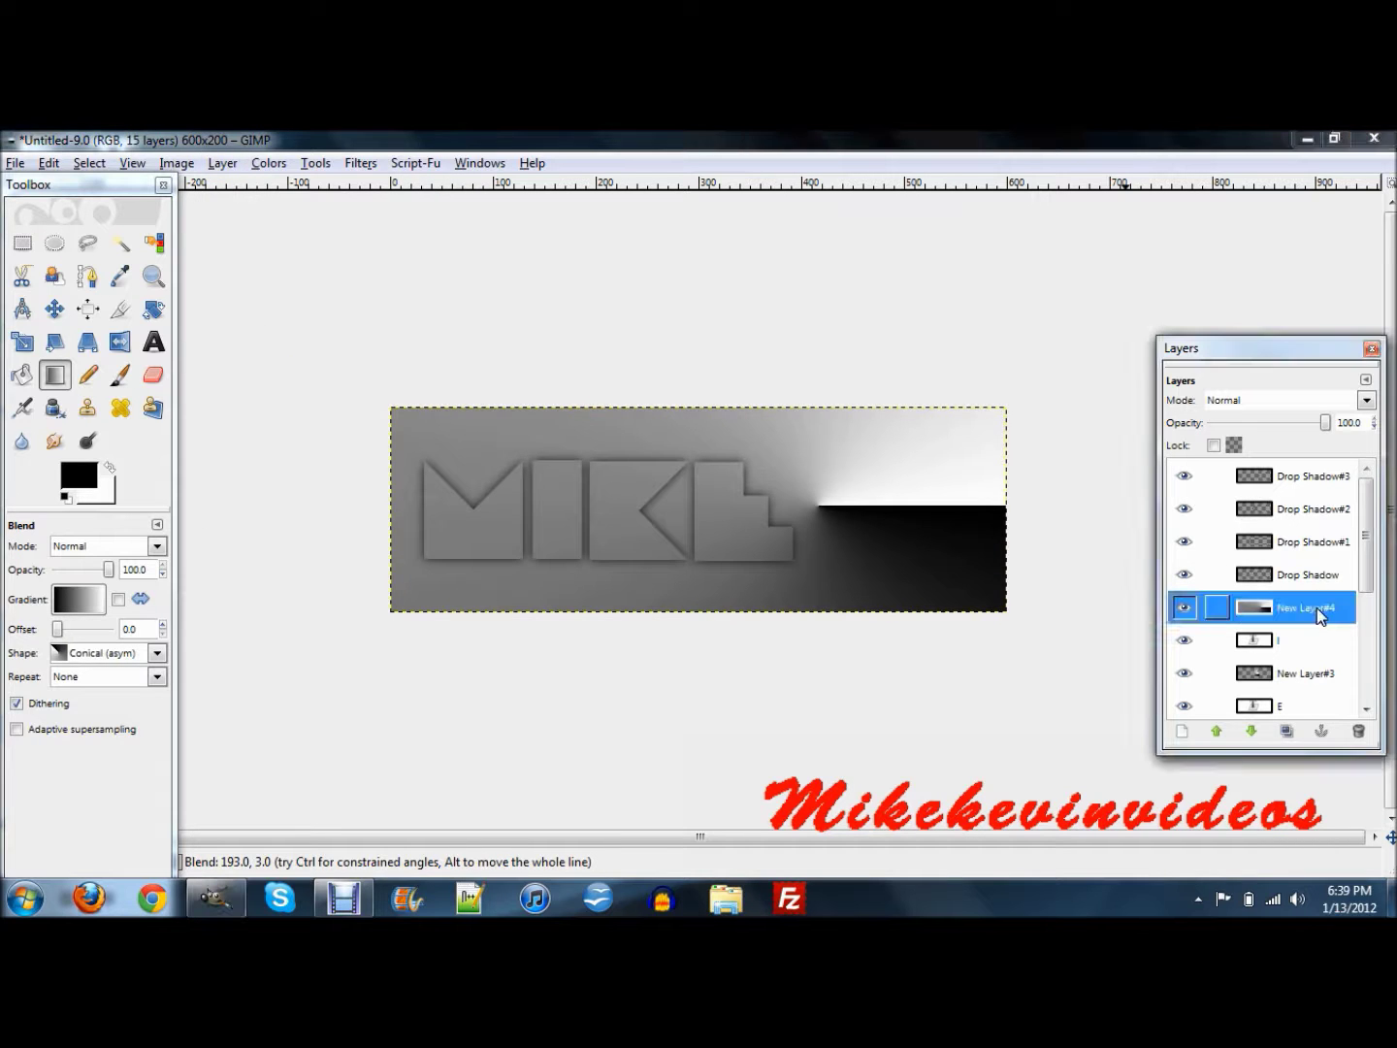
click(1236, 399)
click(1251, 623)
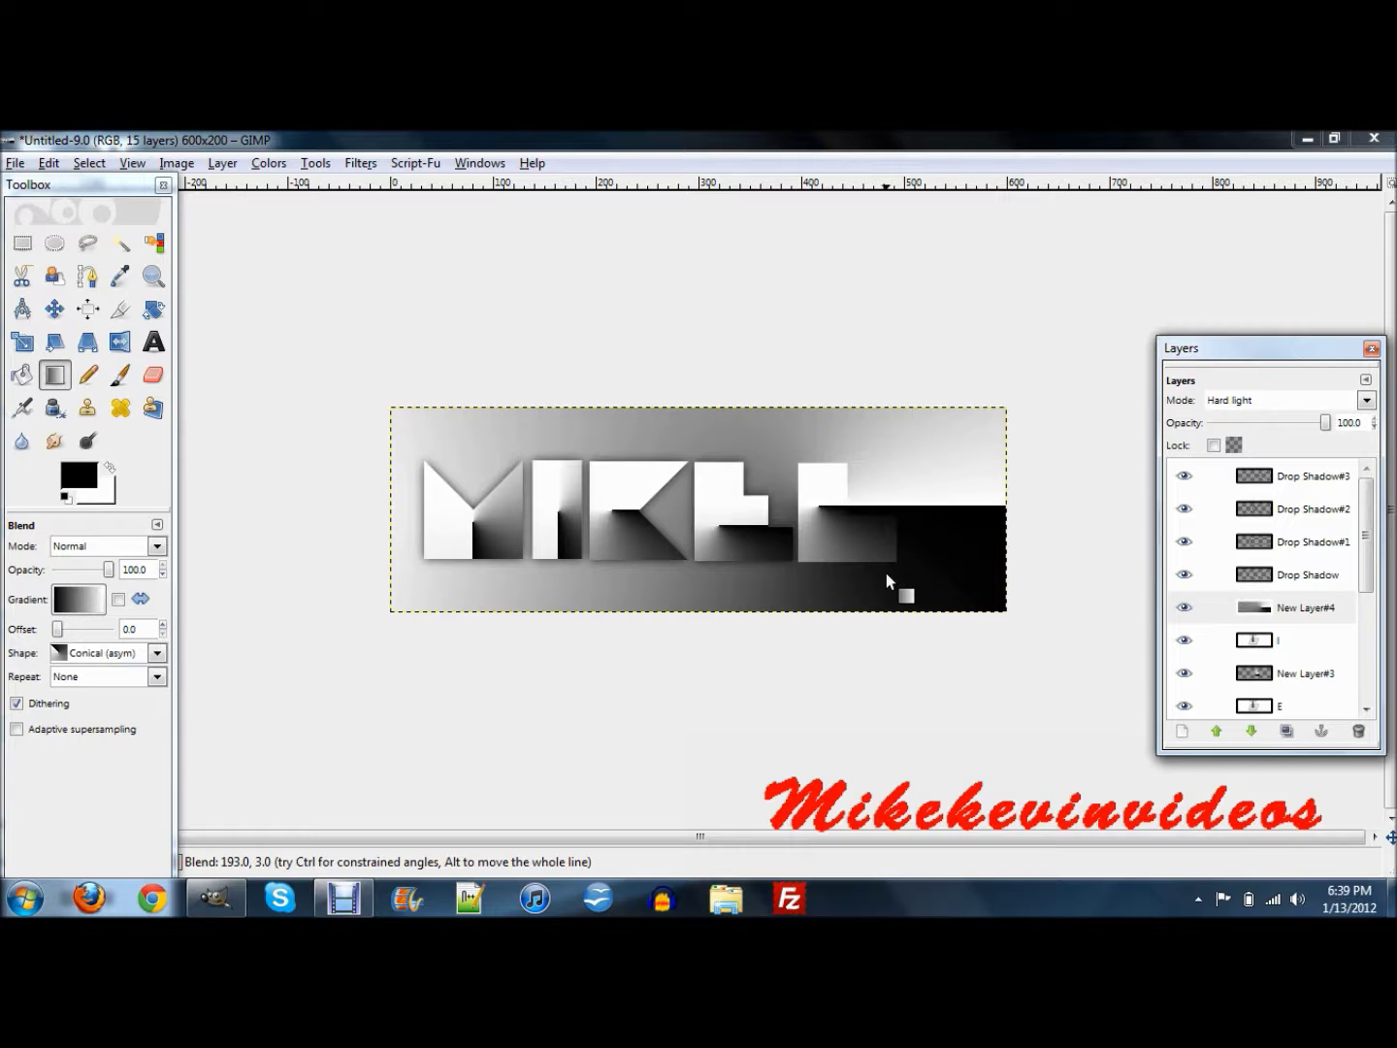
key(Down)
key(Down)
key(Up)
key(Up)
Nudge the gradient layer into position with the Move tool.
click(44, 318)
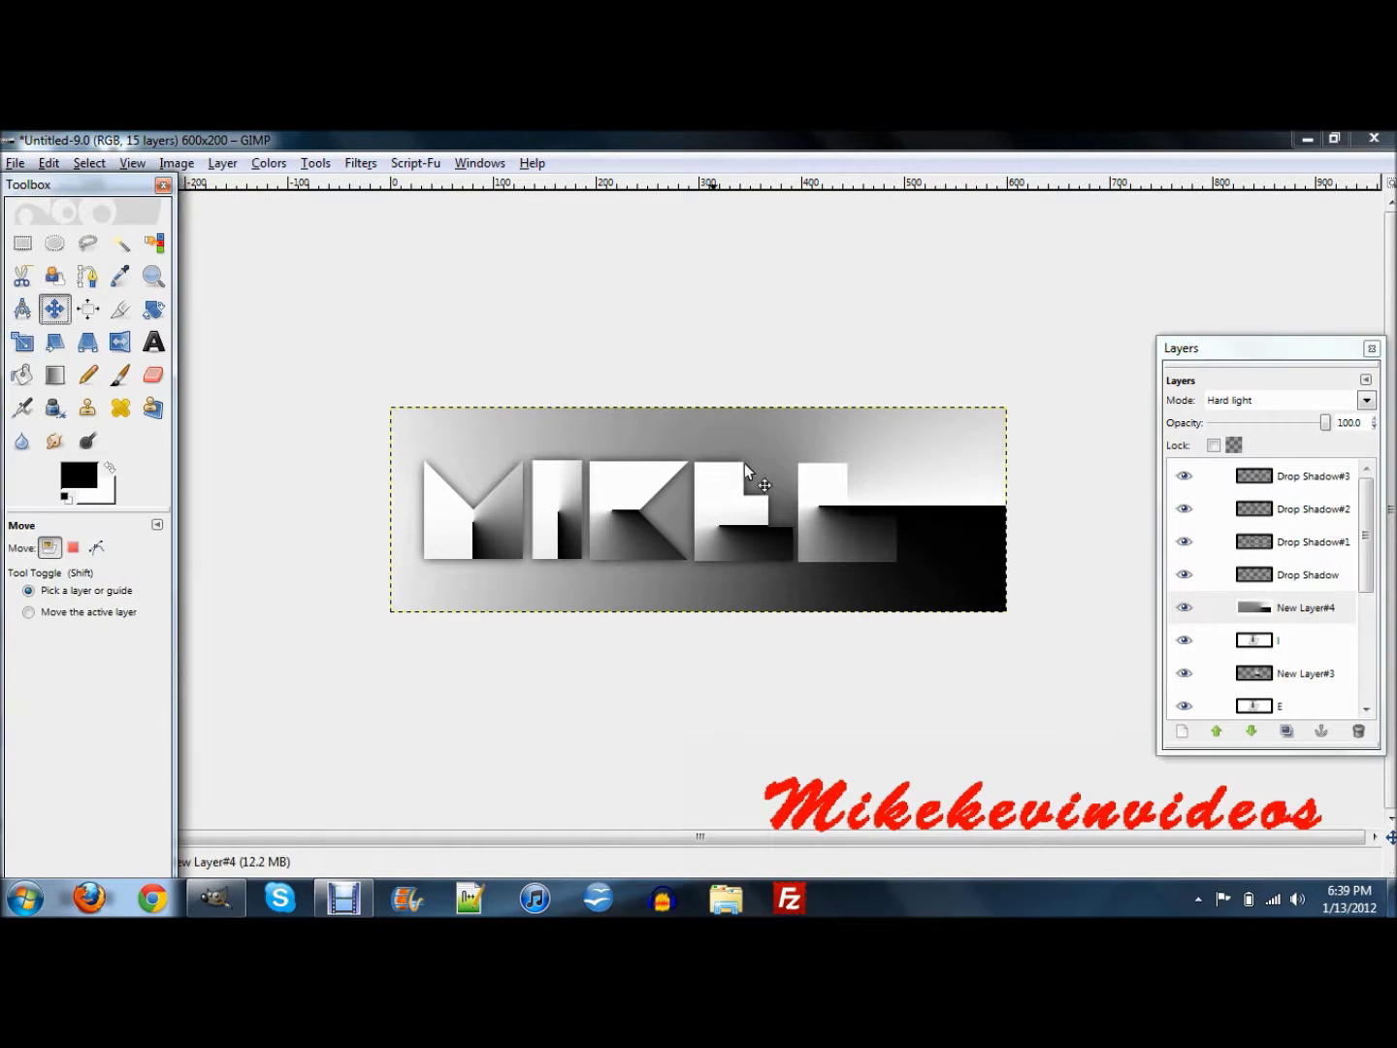
key(Down)
key(Down)
key(Down)
key(Down)
key(Down)
key(Down)
key(Down)
key(Down)
key(Down)
key(Down)
key(Down)
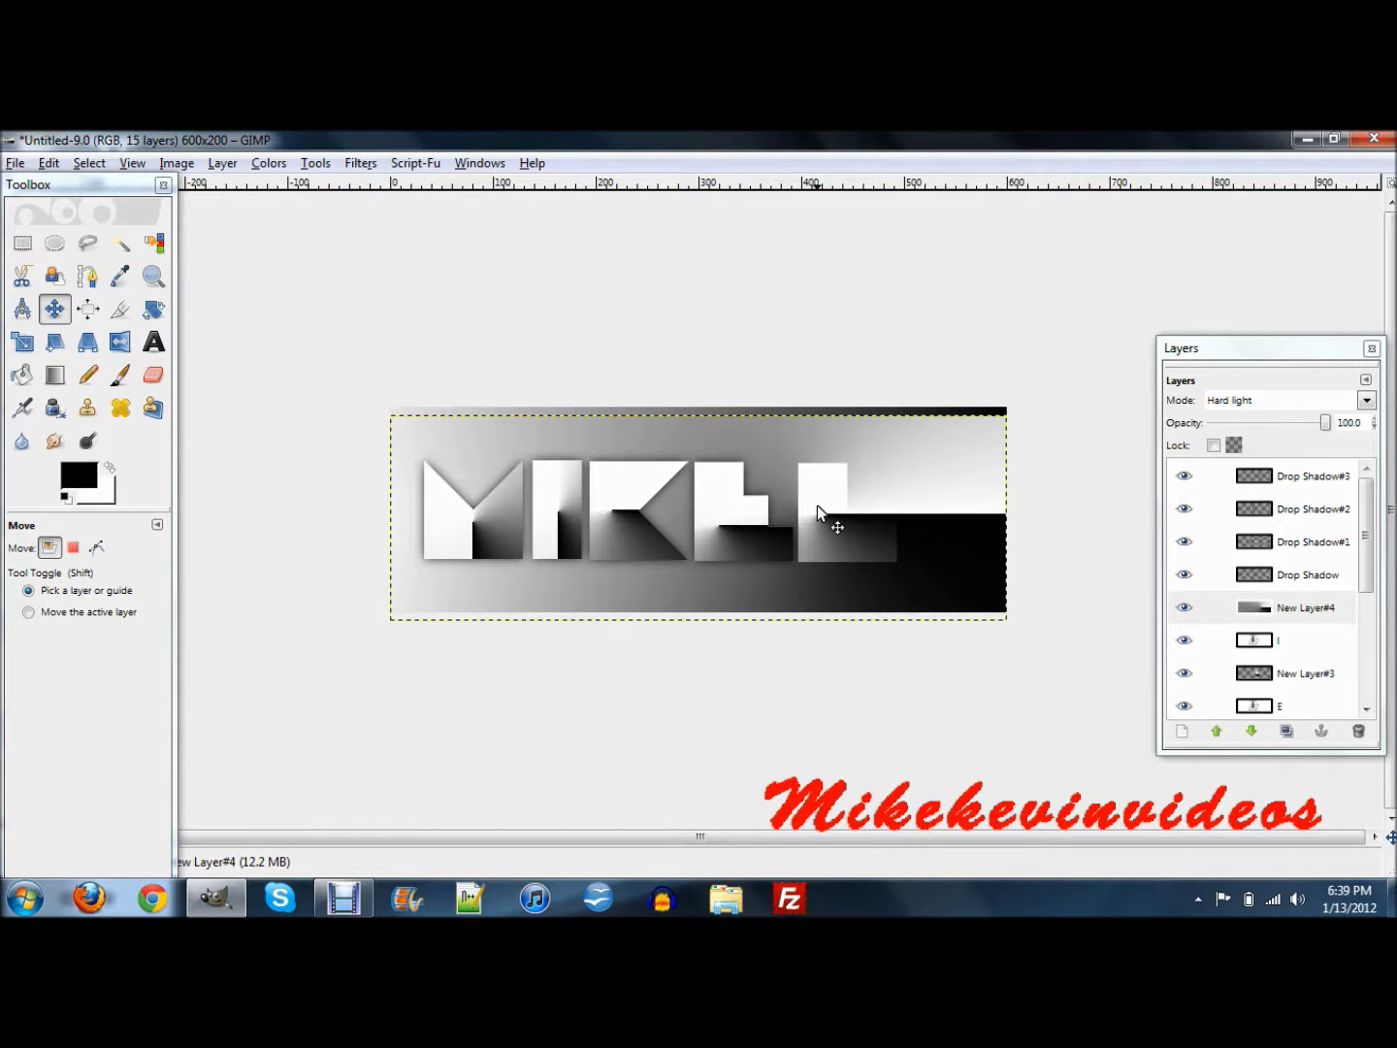
key(Down)
key(Down)
key(Up)
key(Up)
Select the L's shape, delete the gradient outside it, and add a drop shadow.
click(1267, 629)
right_click(1315, 649)
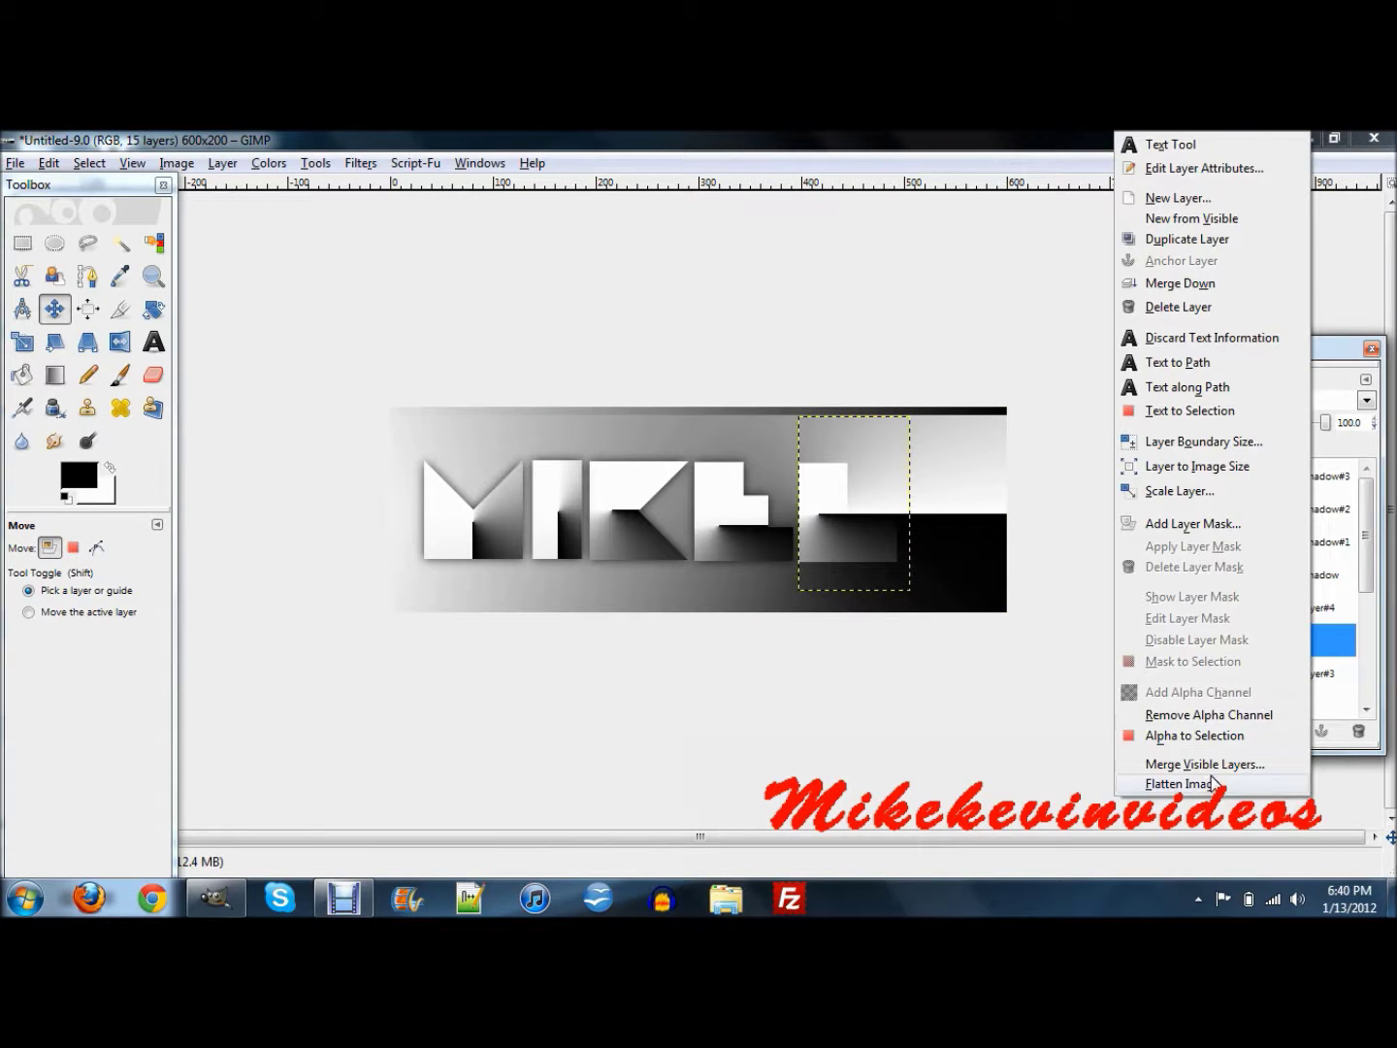
click(1203, 736)
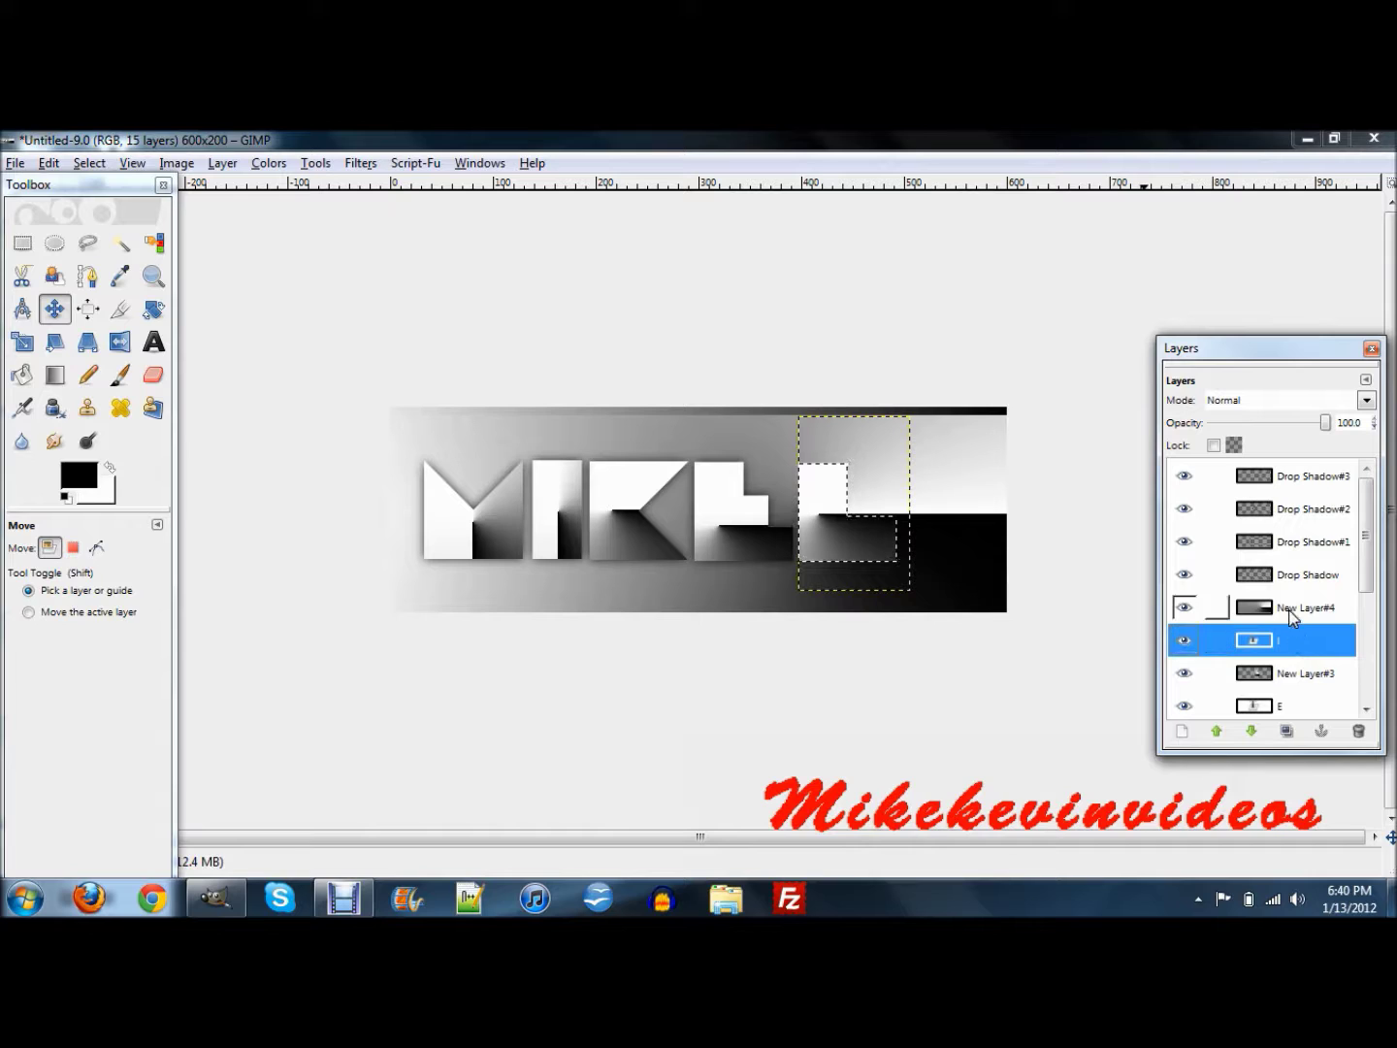
click(1288, 608)
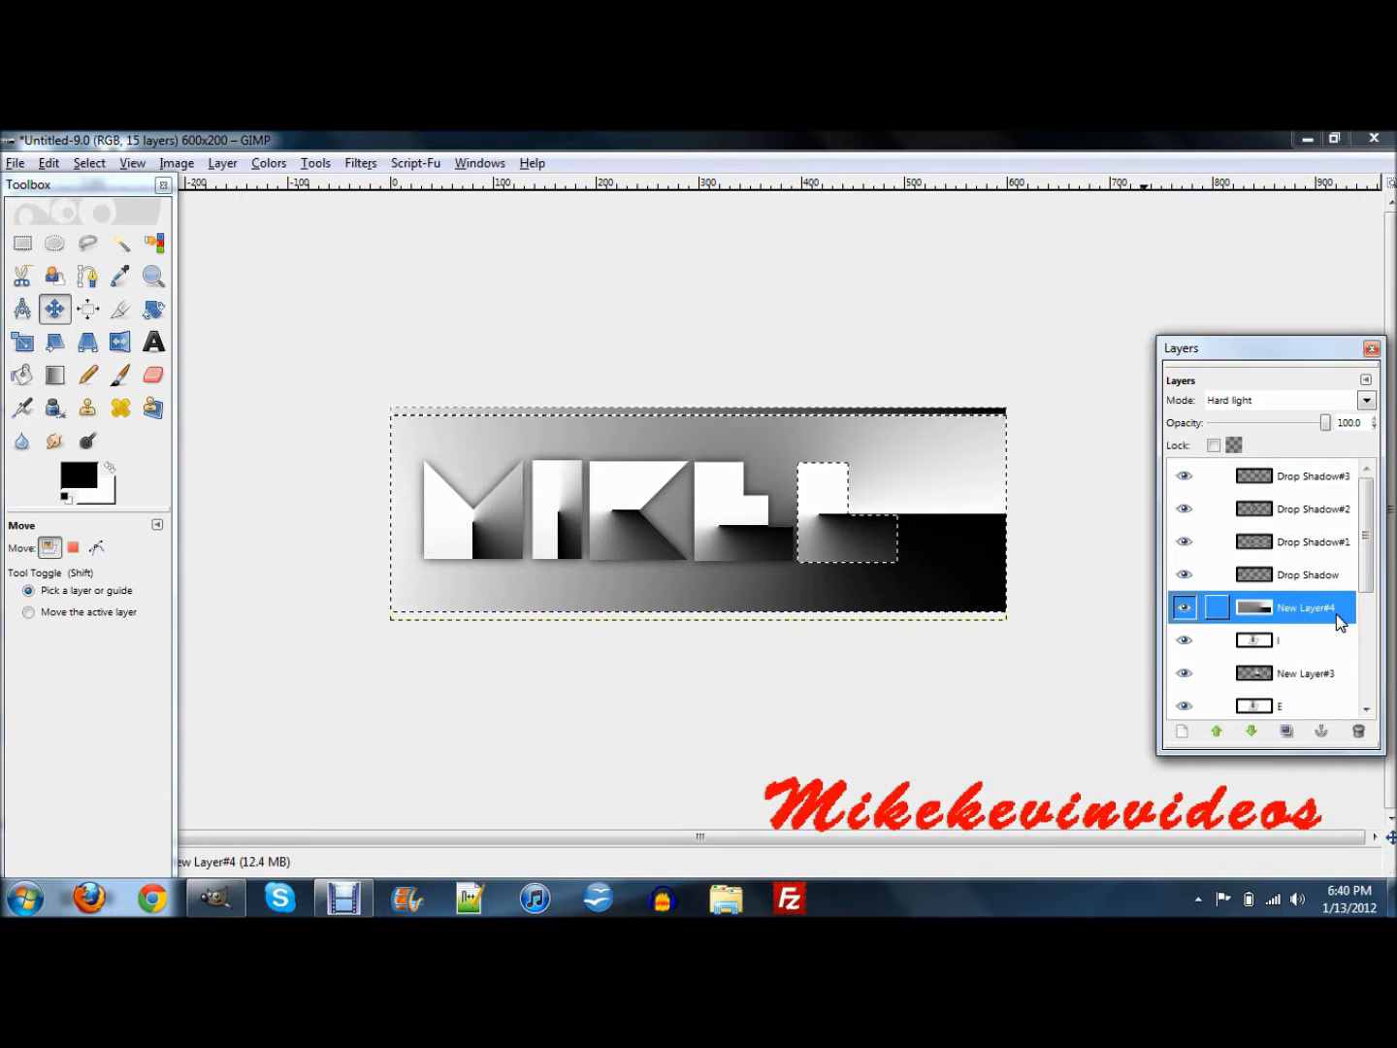
key(Delete)
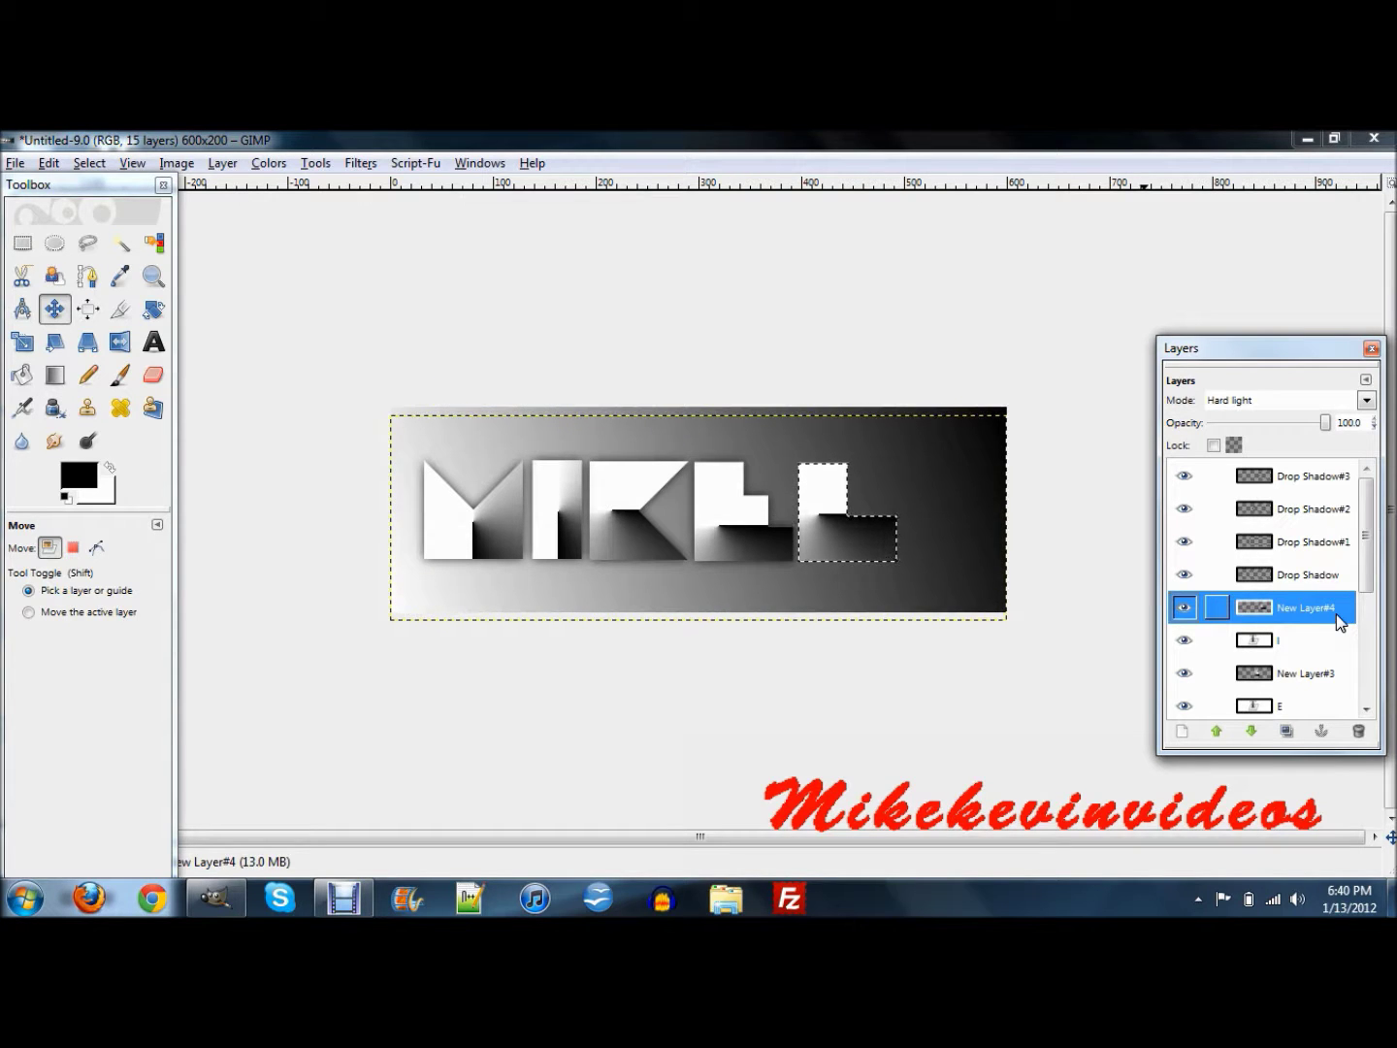
key(ctrl+shift+f)
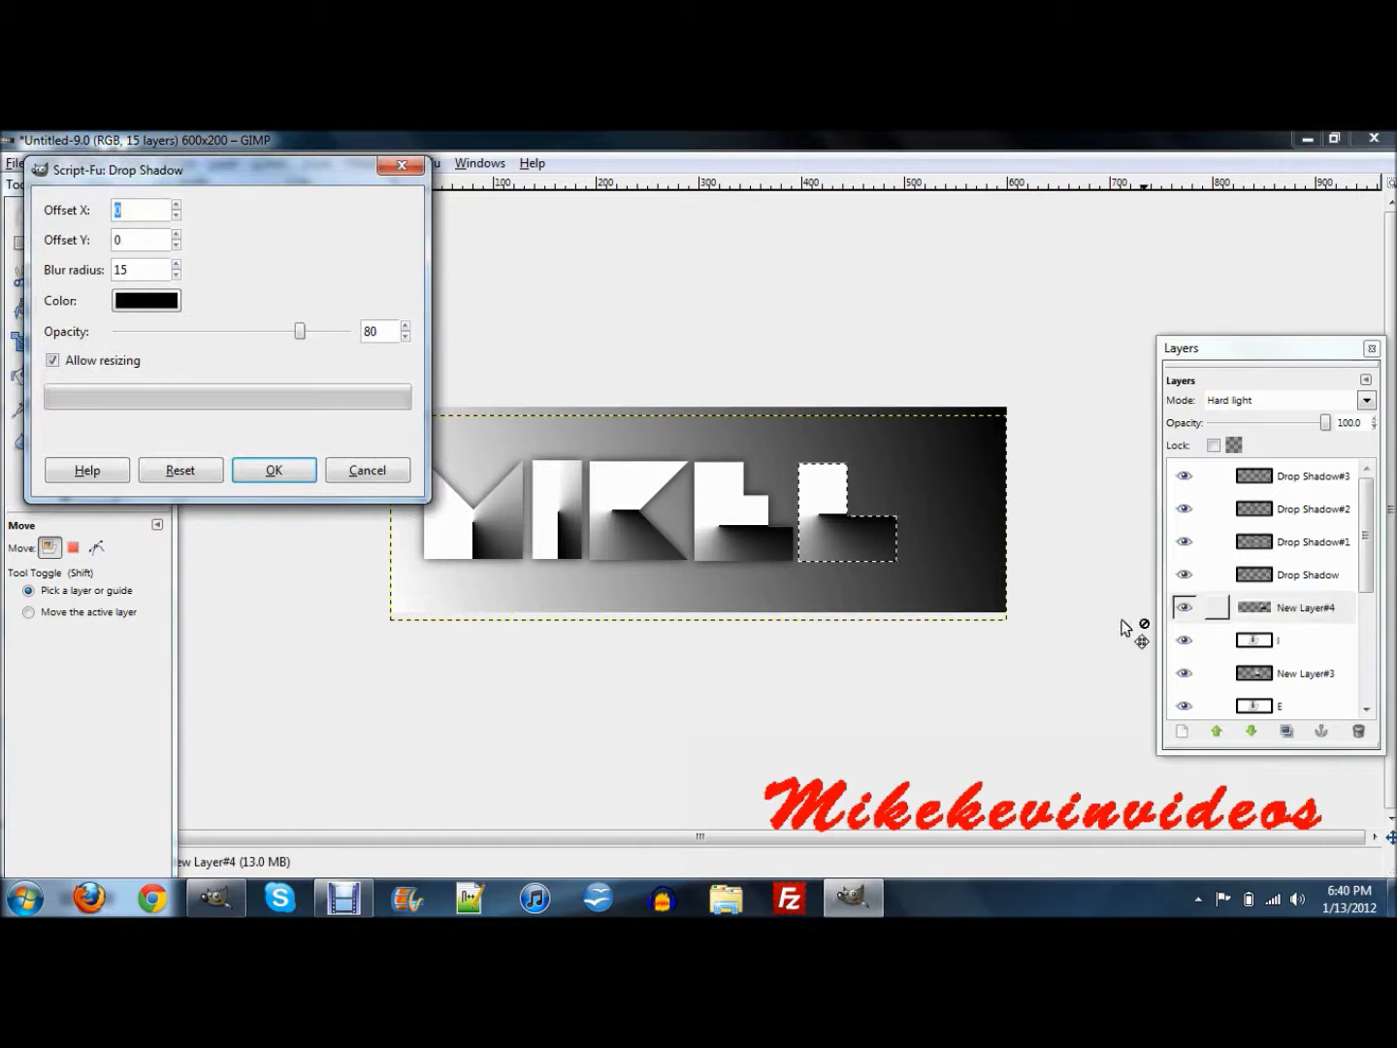
click(275, 470)
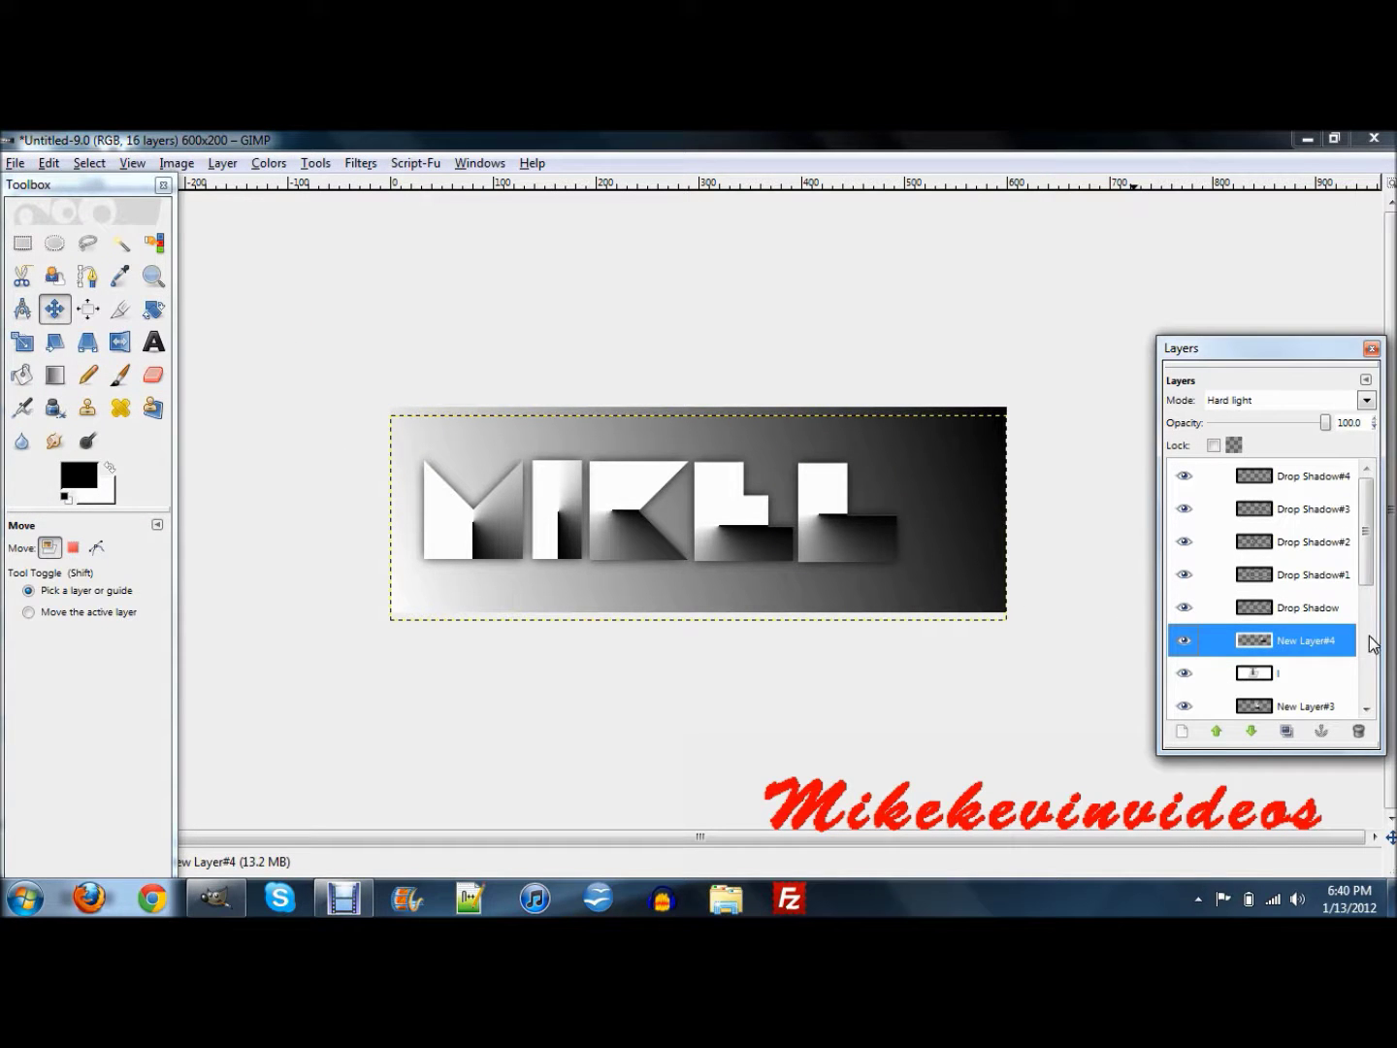
Drag Drop Shadow, #2, #3 and #4 below their matching New Layer rows in the Layers dialog.
scroll(1367, 574, down, 1)
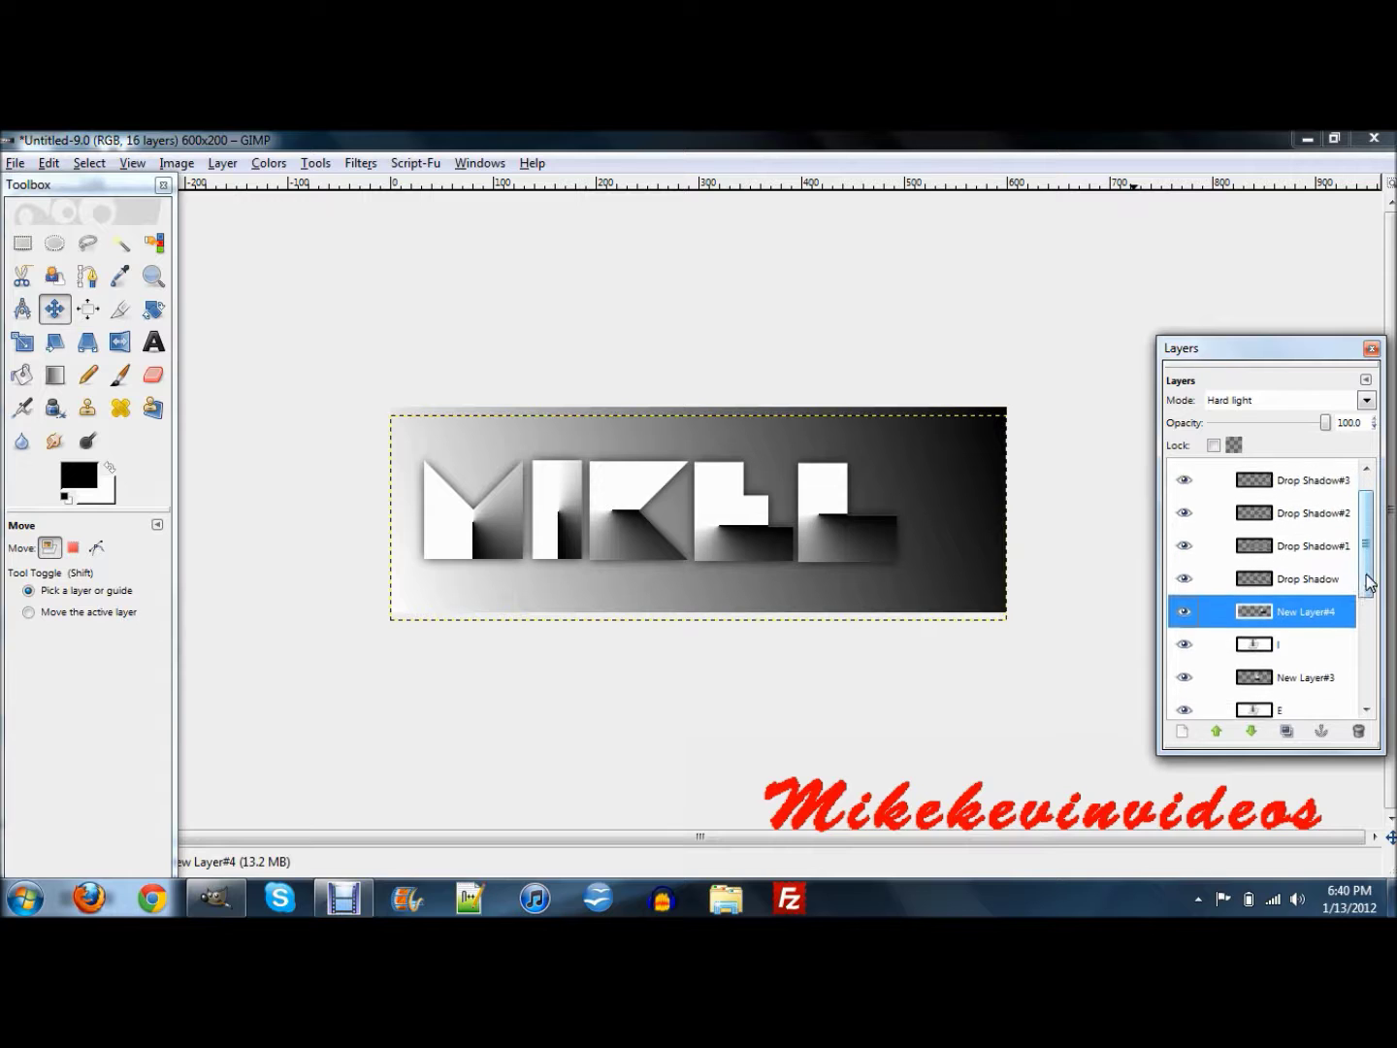
scroll(1367, 574, up, 1)
click(1306, 611)
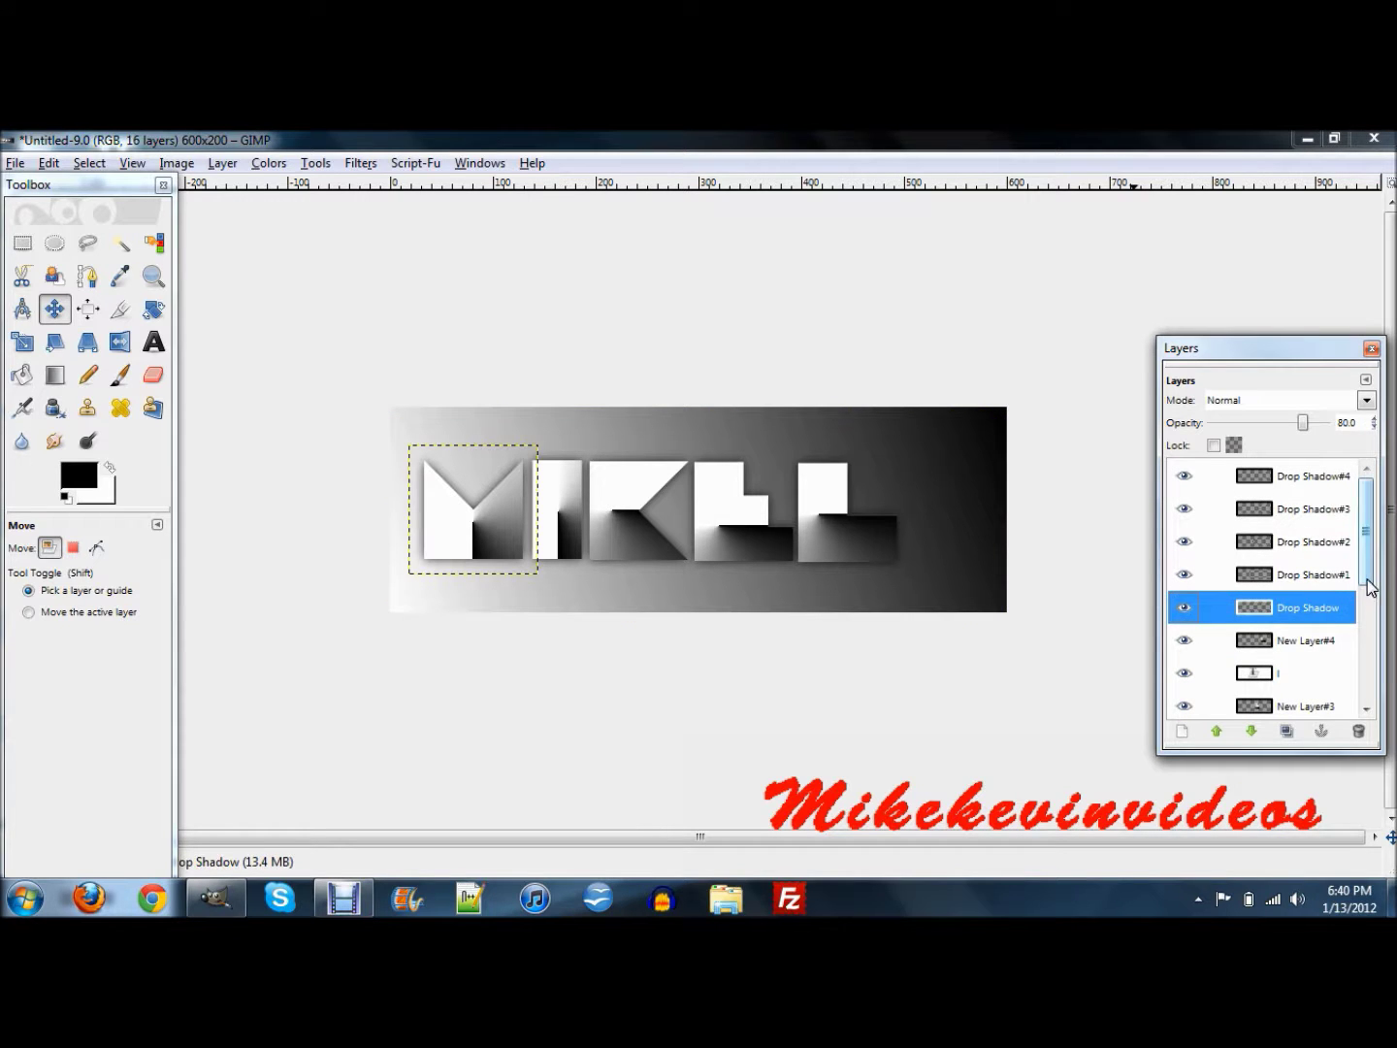
drag(1333, 611, 1281, 555)
drag(1365, 645, 1294, 624)
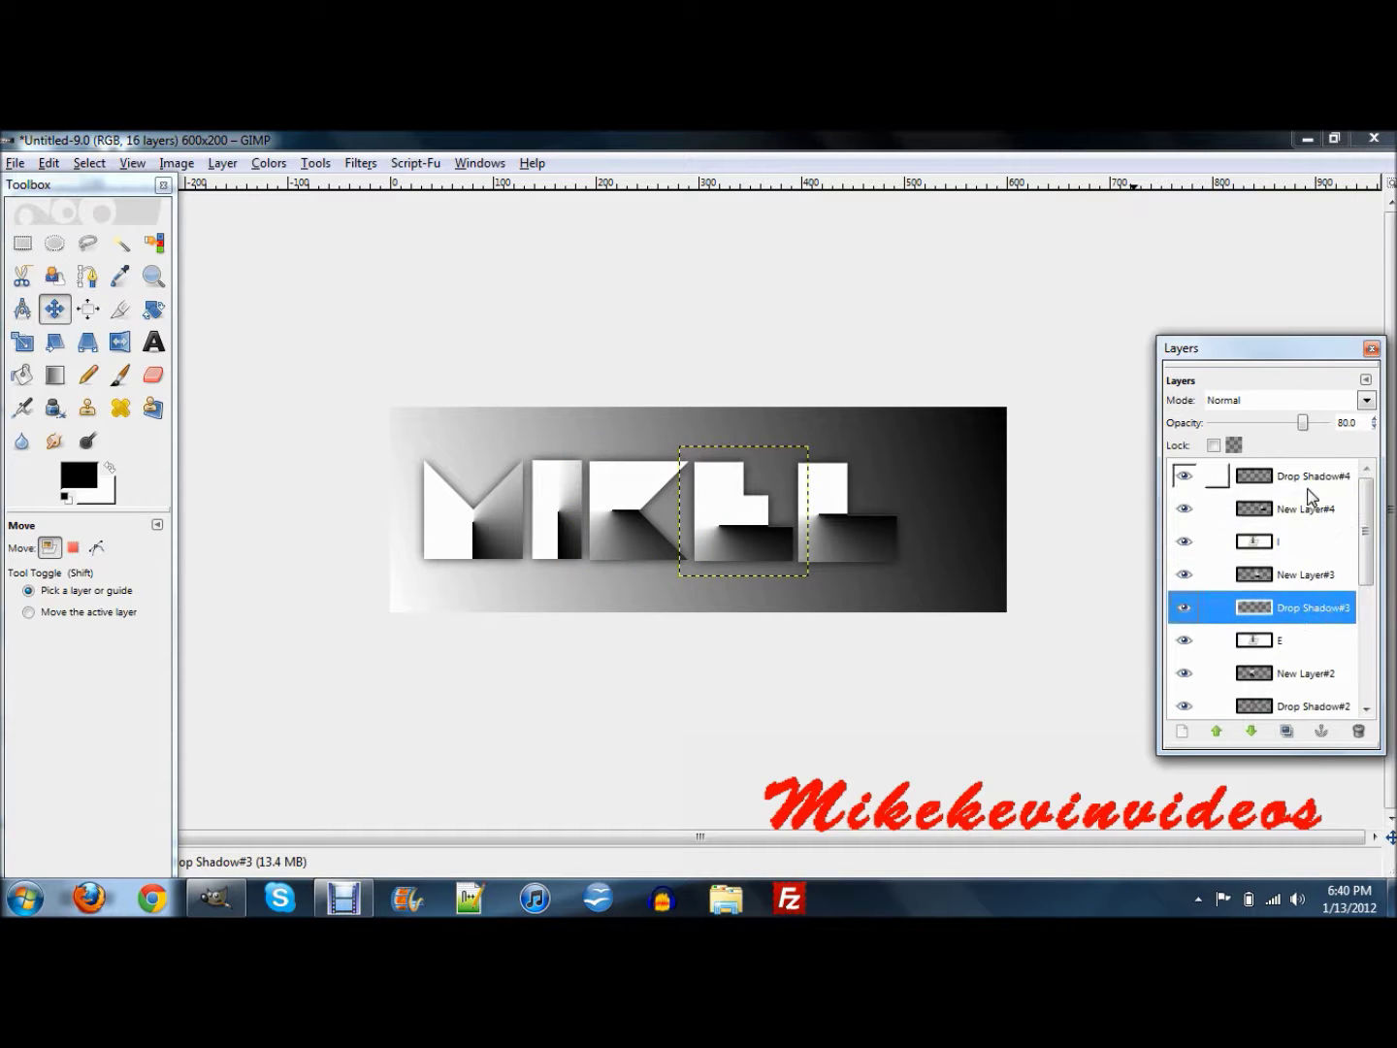
drag(1312, 478, 1300, 524)
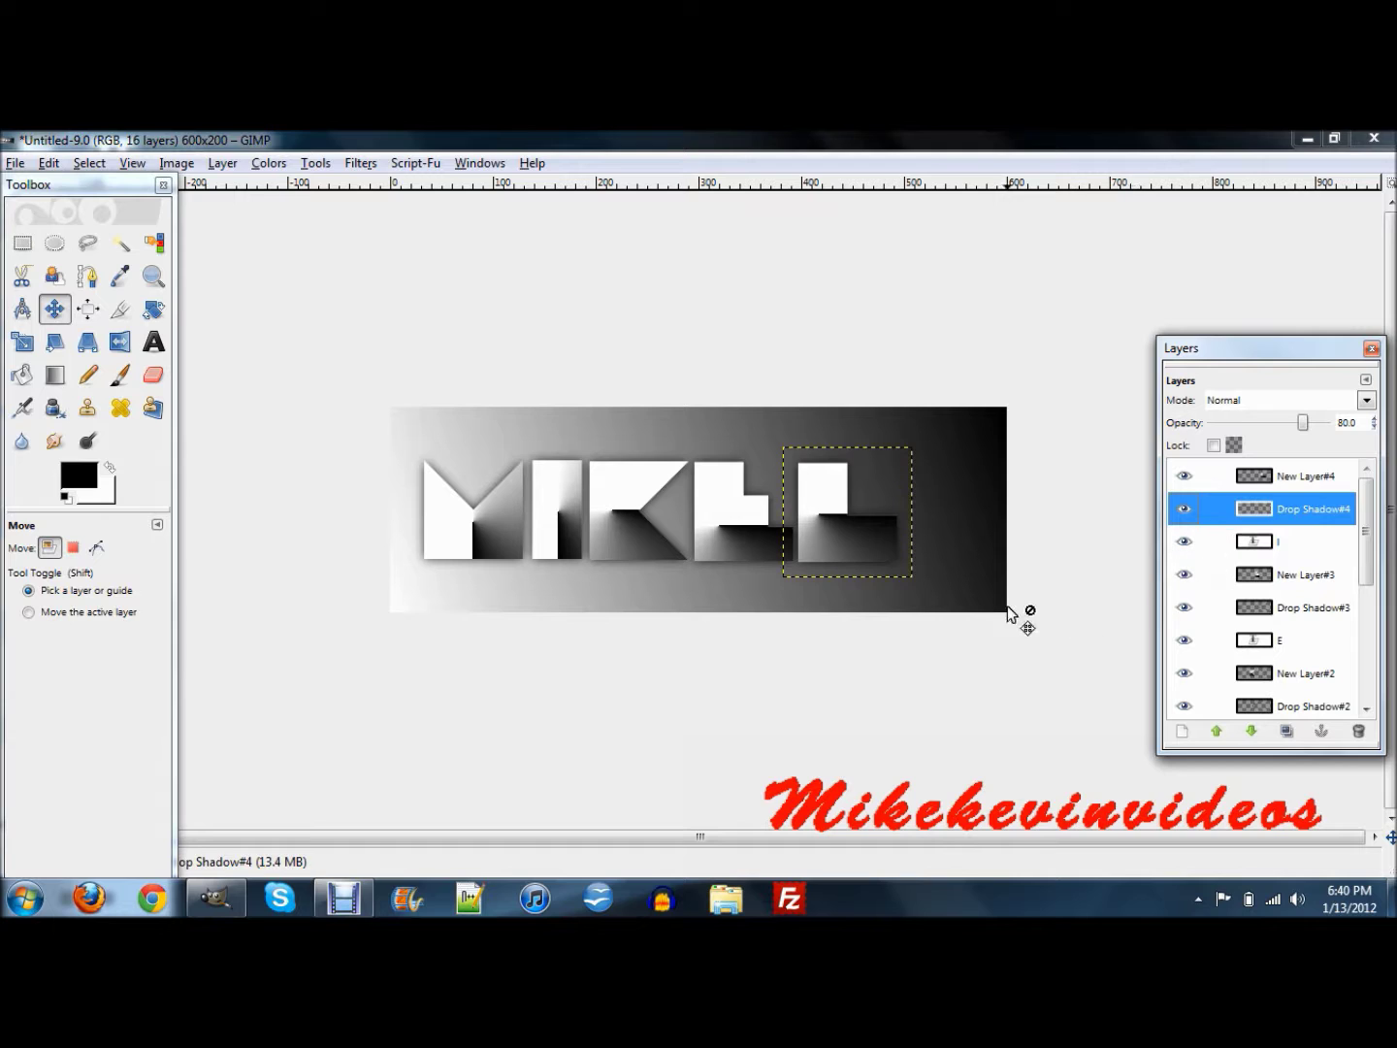
click(1306, 476)
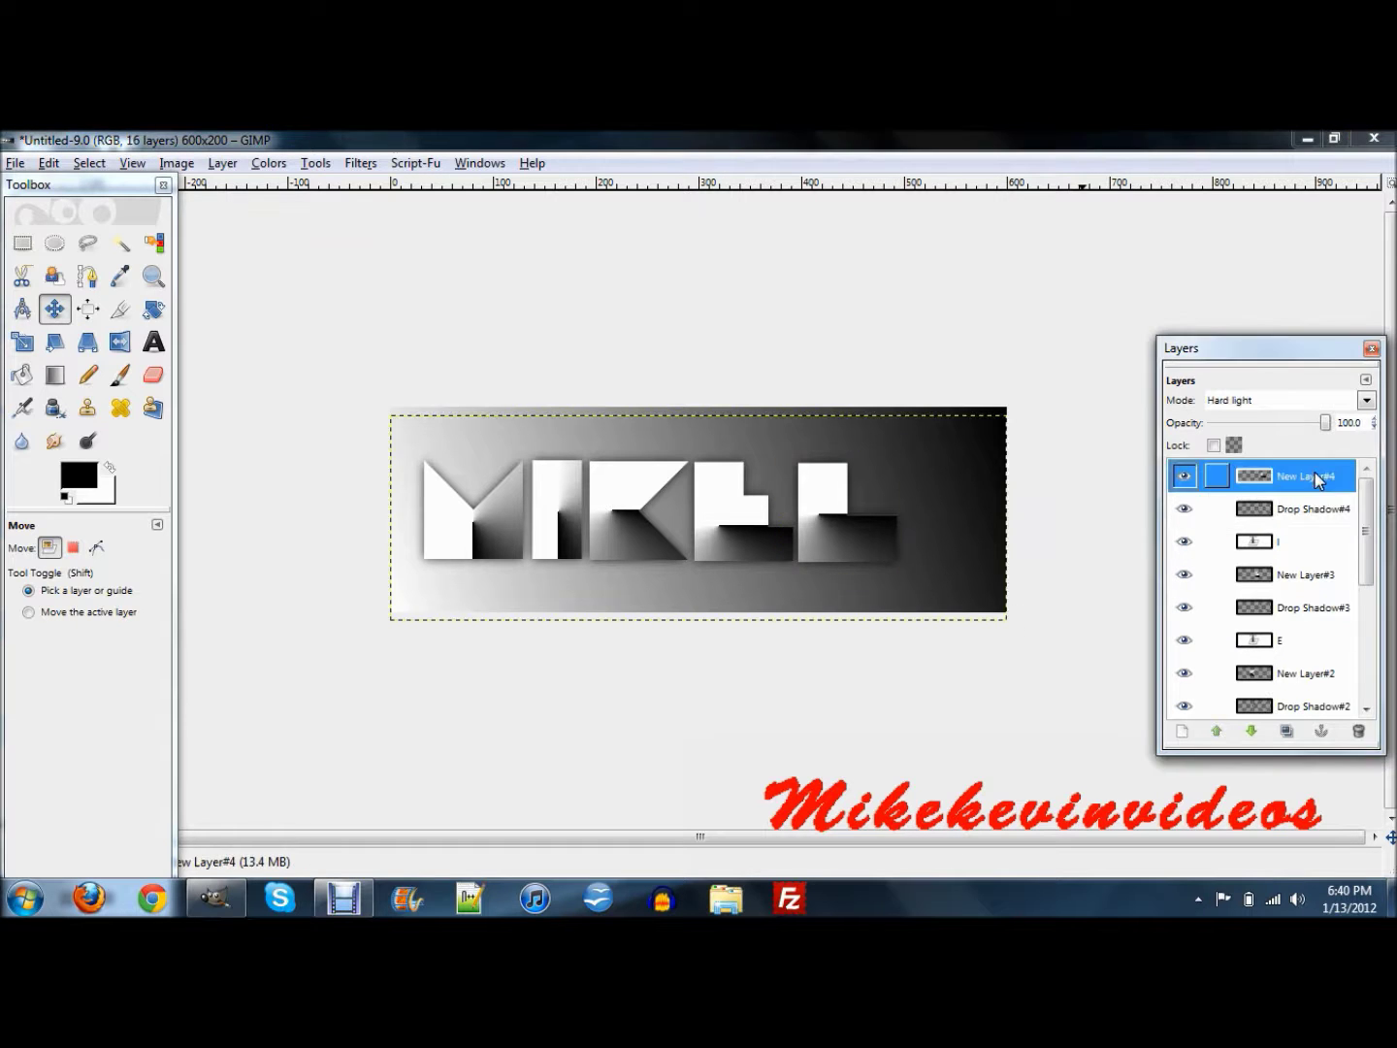
Add New Layer#5 on top and bucket-fill it with orange foreground colour ffa200.
click(1182, 732)
click(205, 507)
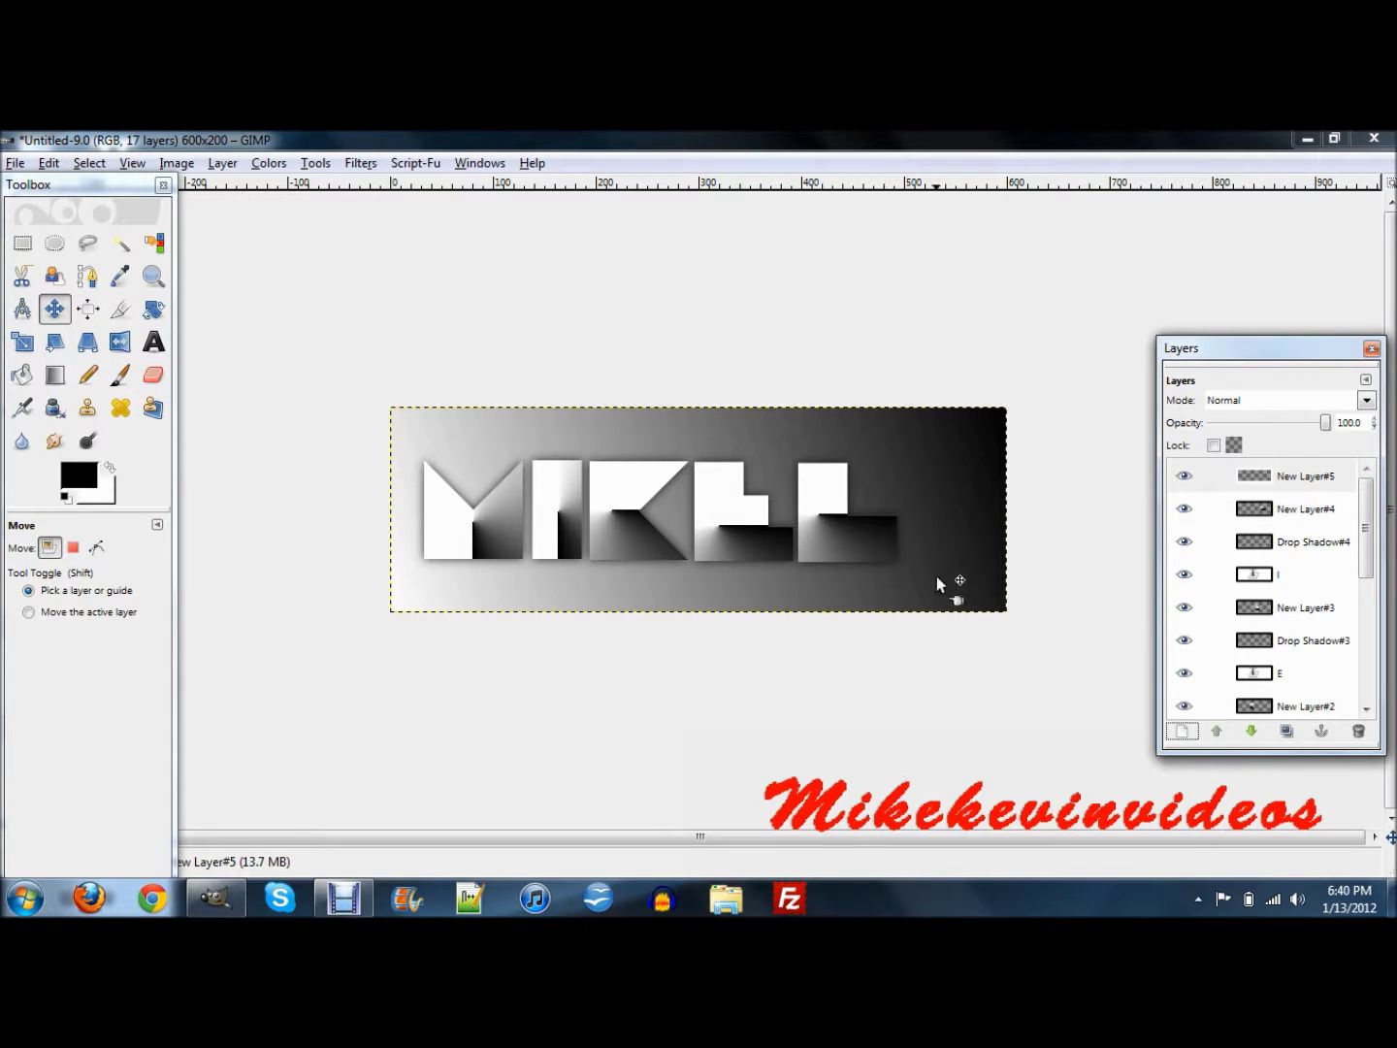
click(95, 477)
click(510, 564)
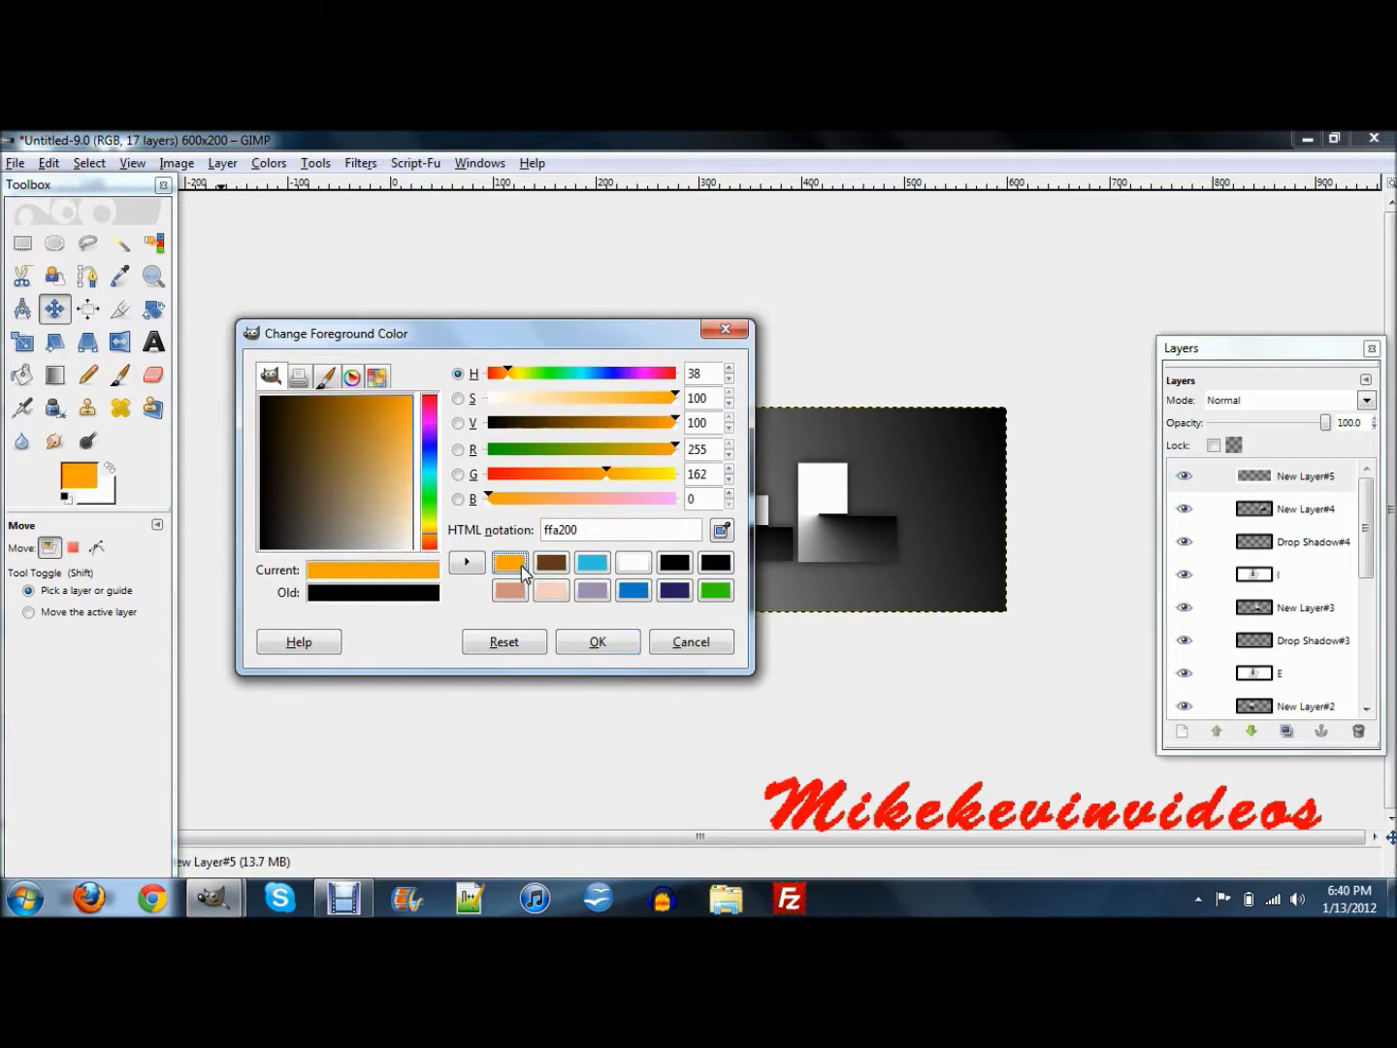
click(630, 529)
click(581, 530)
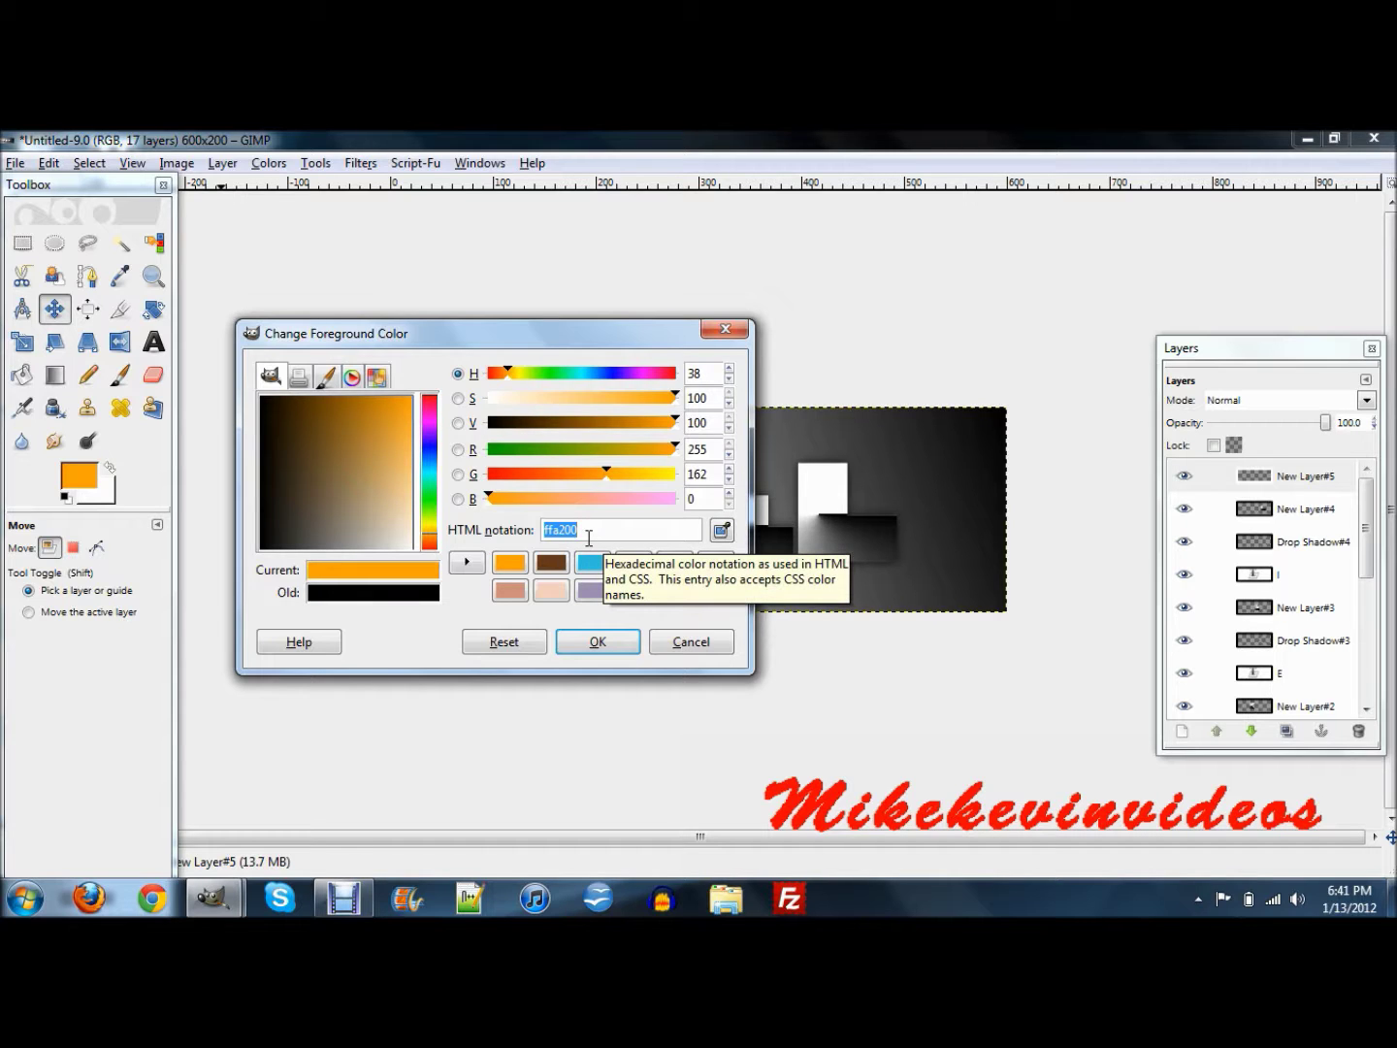
click(598, 642)
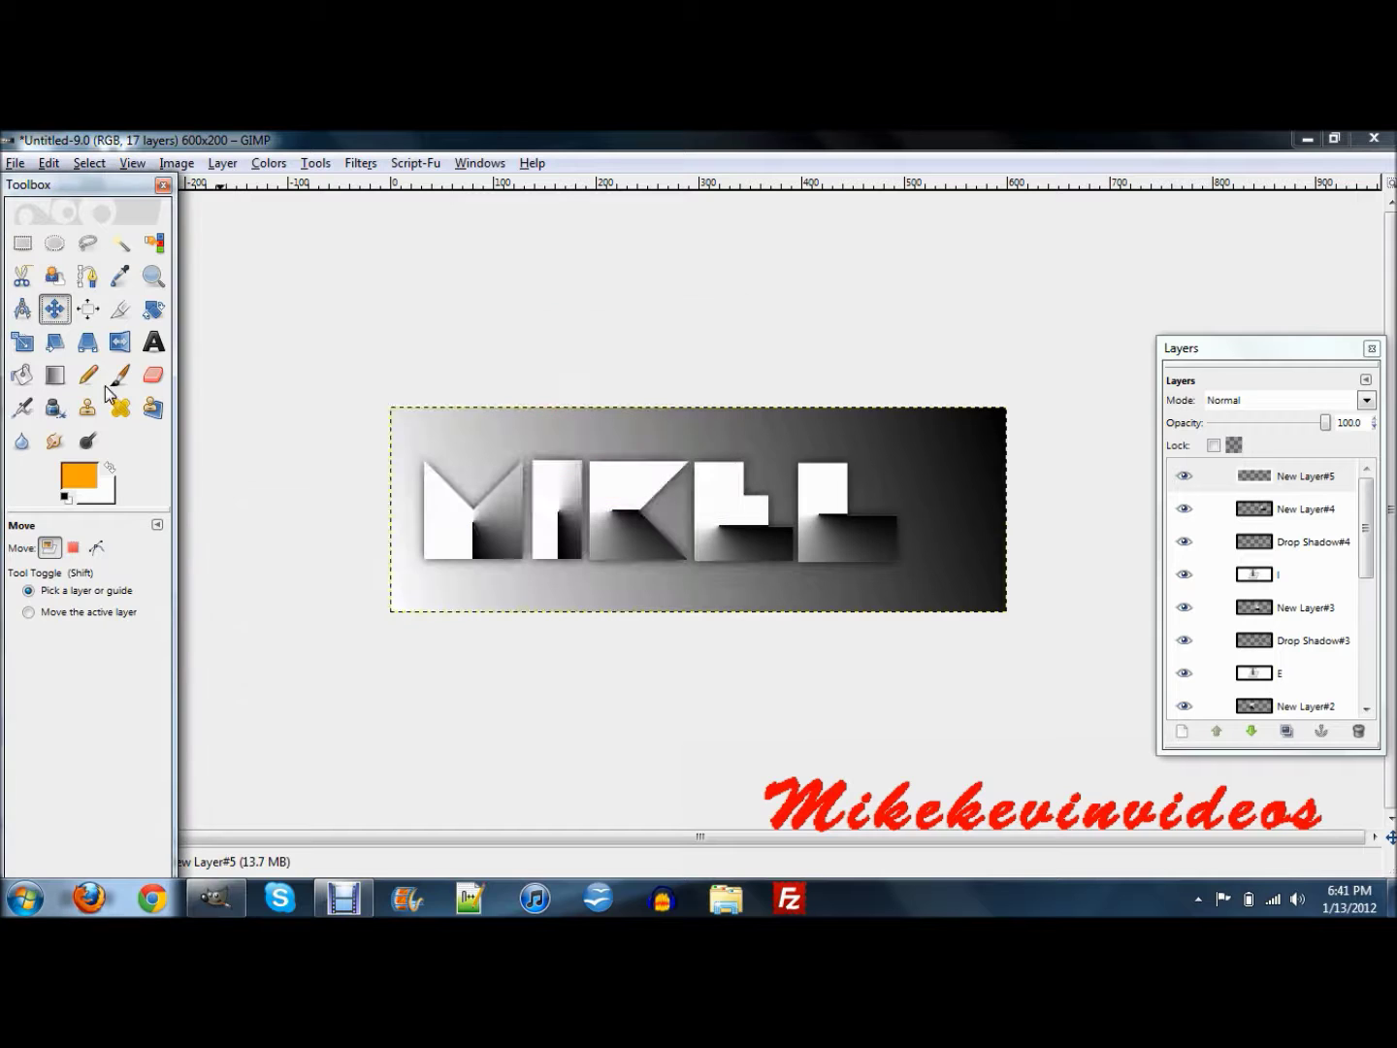
click(24, 375)
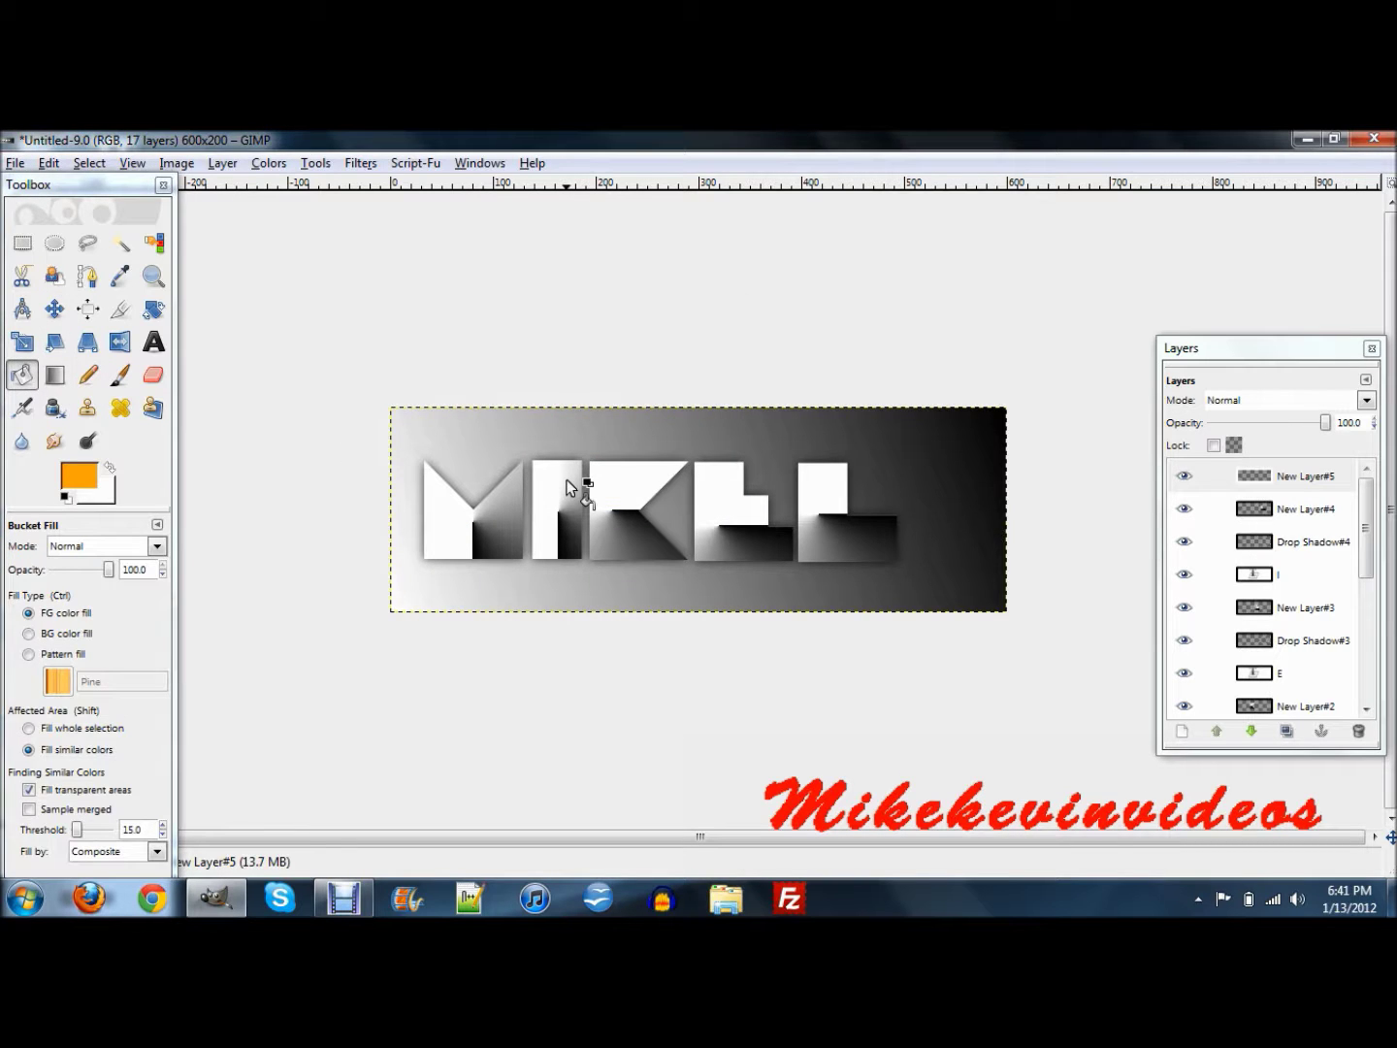
click(567, 479)
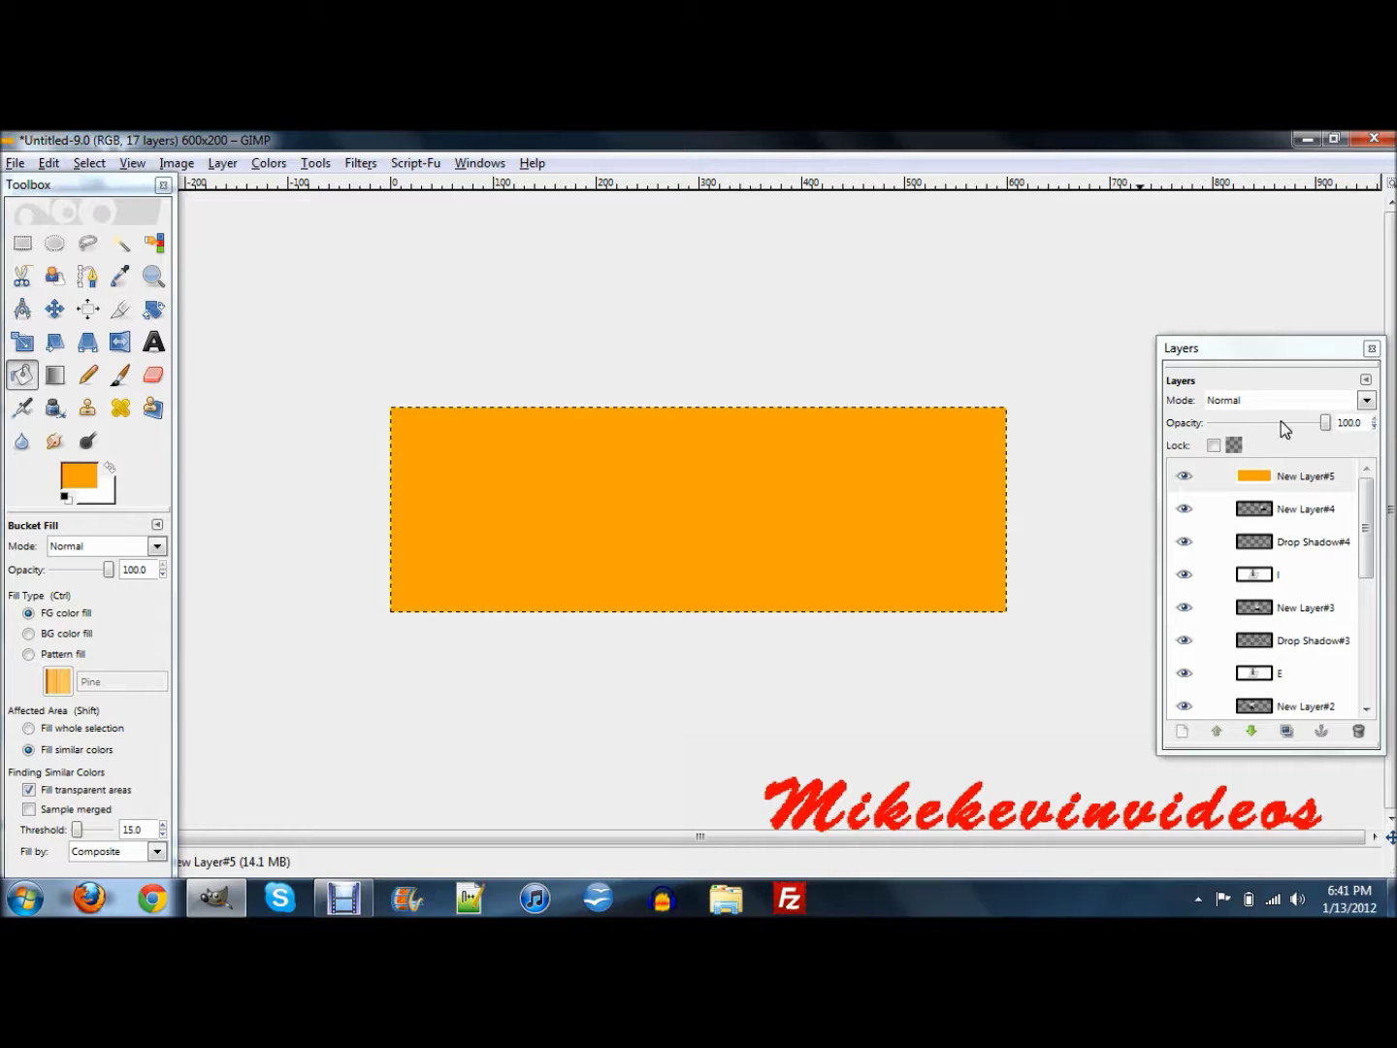
Change New Layer#5's blend mode to Soft light.
click(1228, 402)
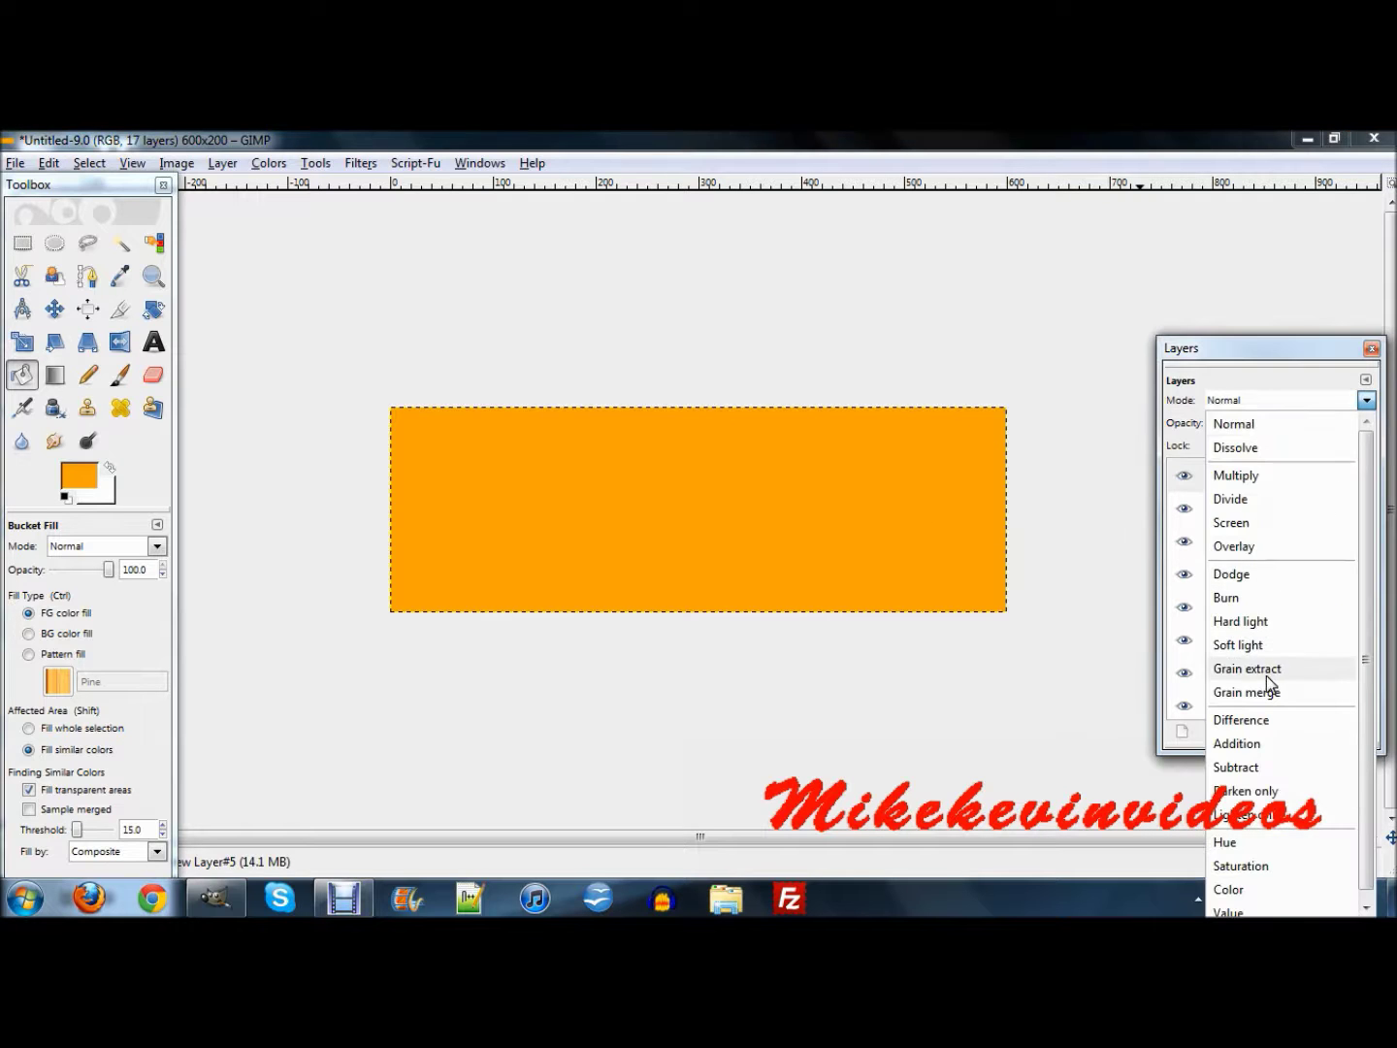
click(1236, 646)
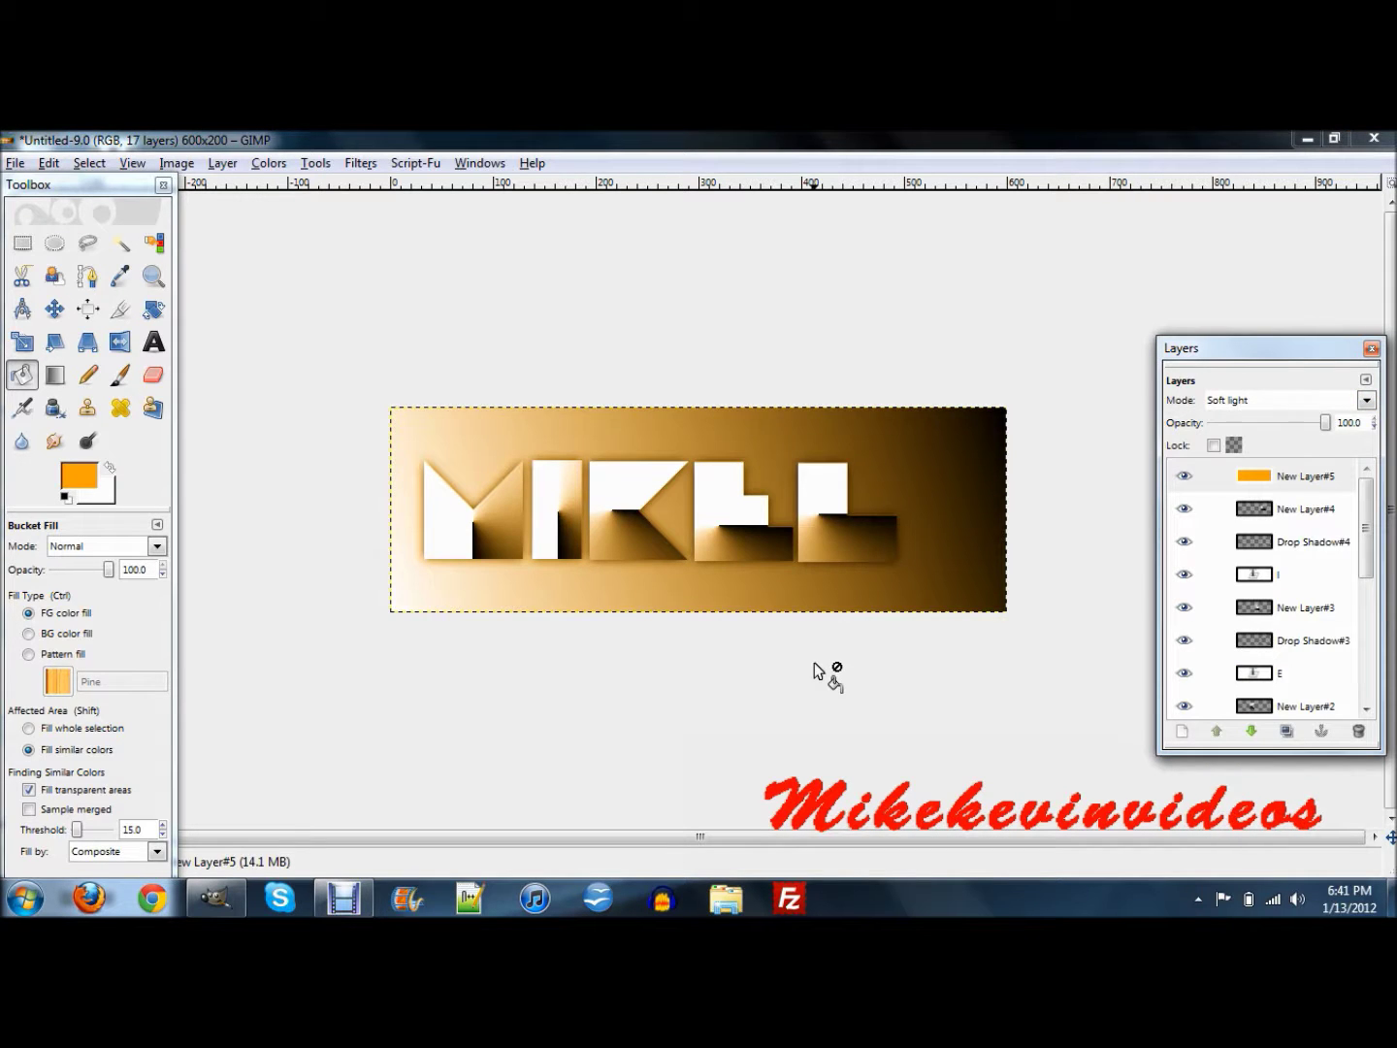